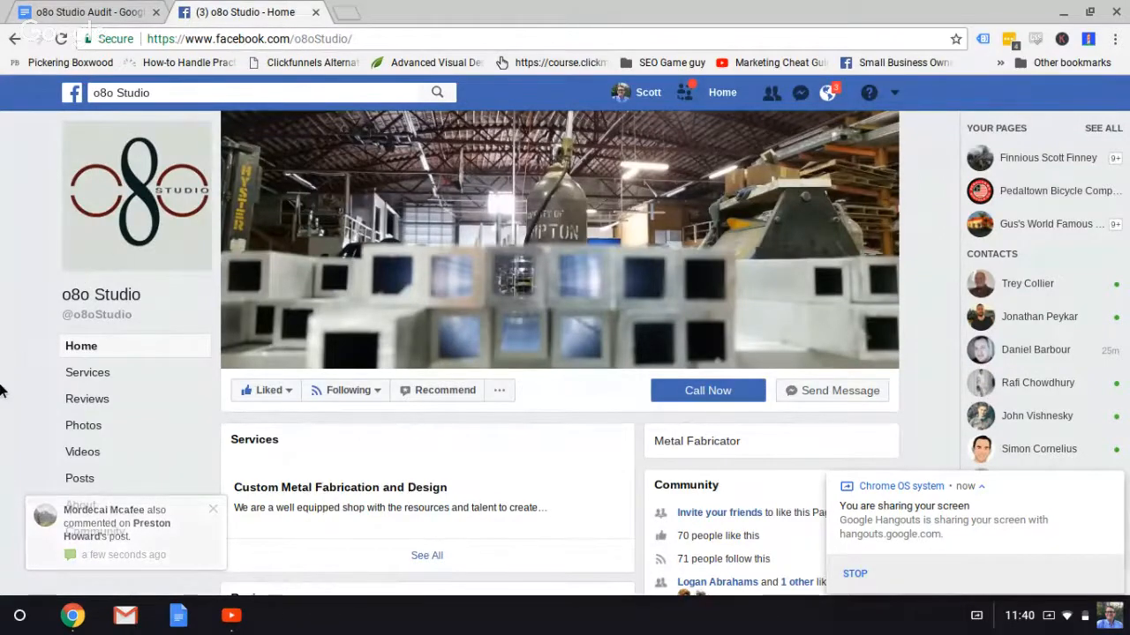
Dismiss the screen-sharing notification and examine the o8o Studio page's cover image, services, community likes, reviews and About details
scroll(0, 391, "down", 2)
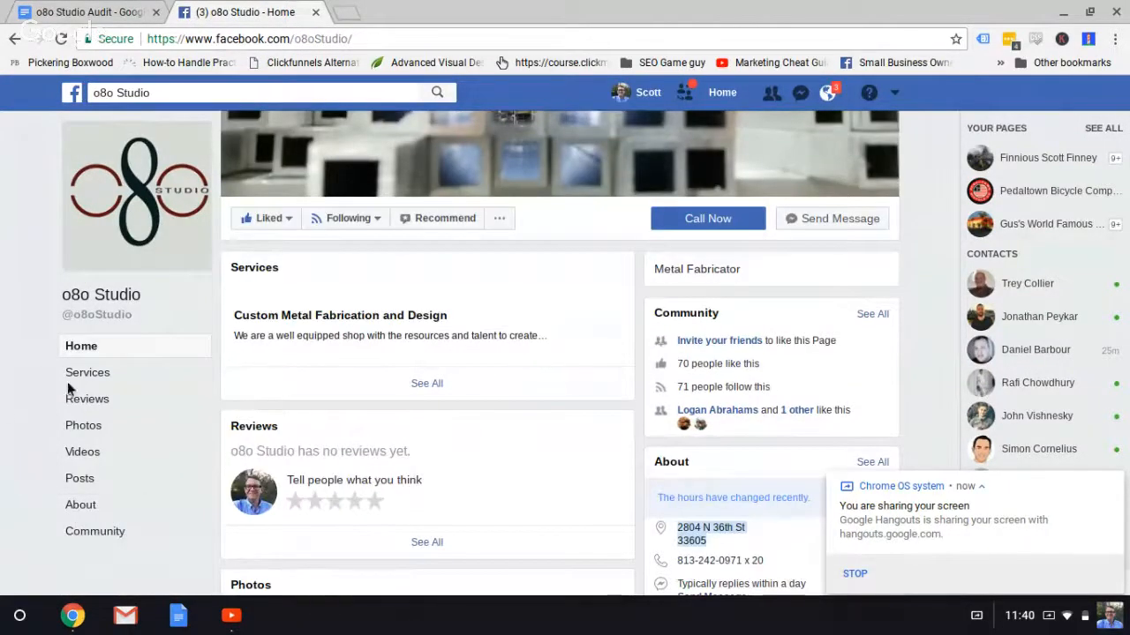
scroll(118, 381, "down", 1)
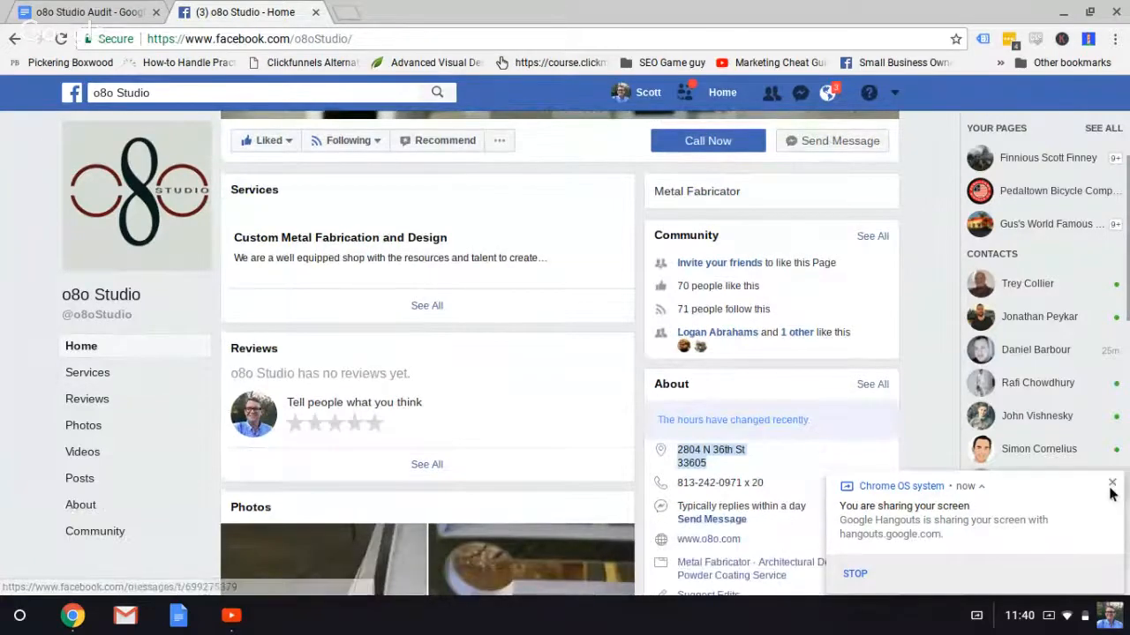
left_click(1114, 485)
scroll(544, 255, "up", 3)
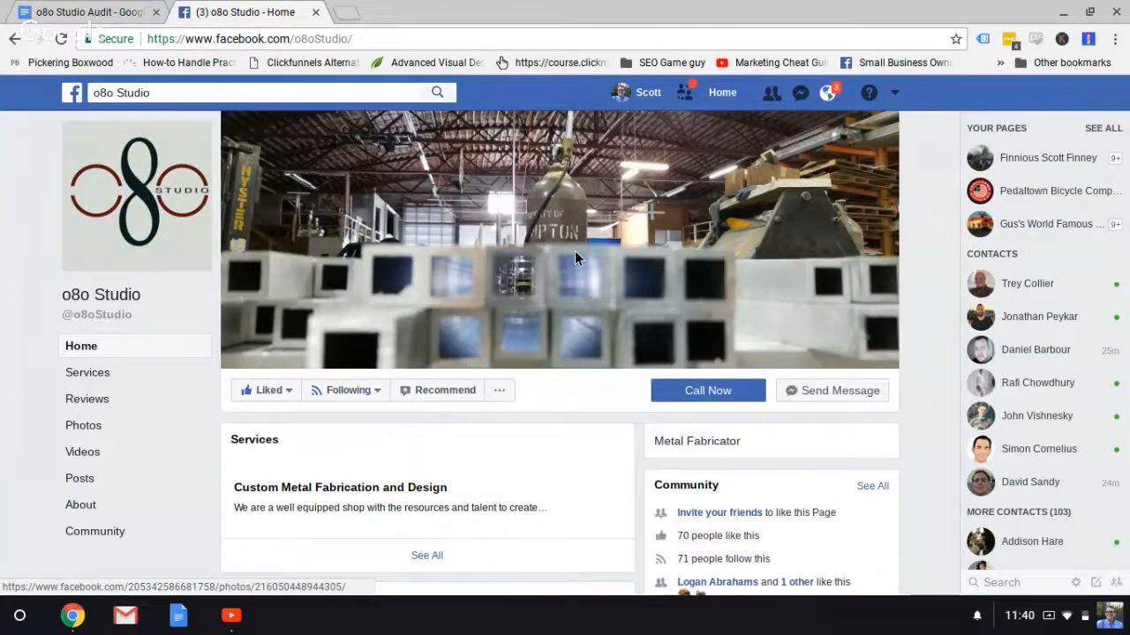
scroll(574, 251, "down", 2)
scroll(547, 229, "up", 2)
scroll(194, 205, "down", 2)
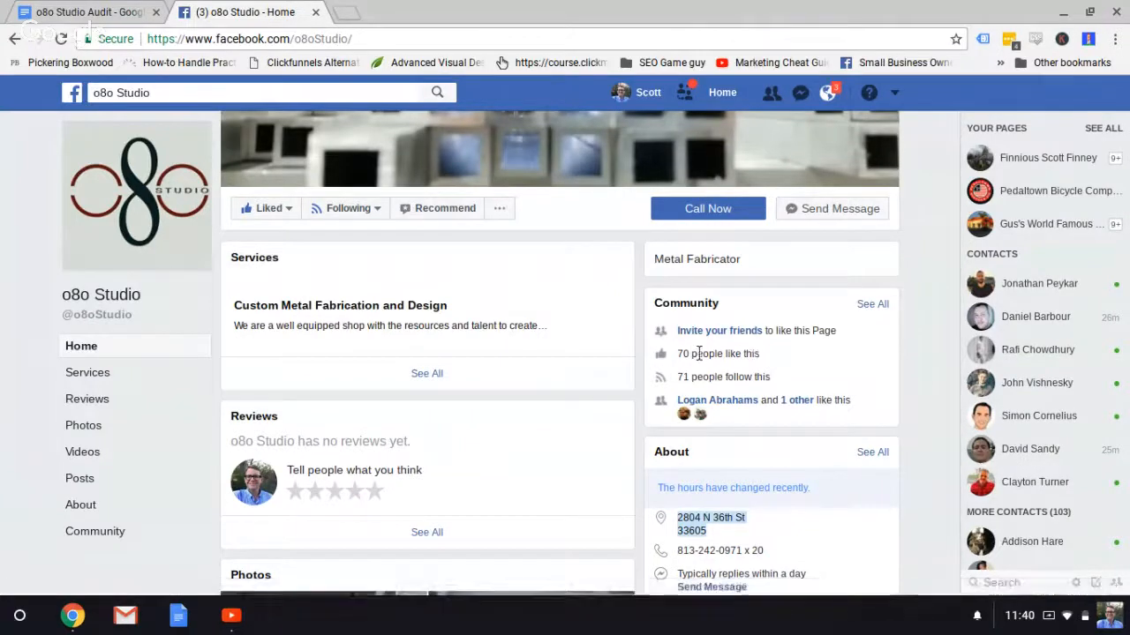
scroll(729, 354, "down", 1)
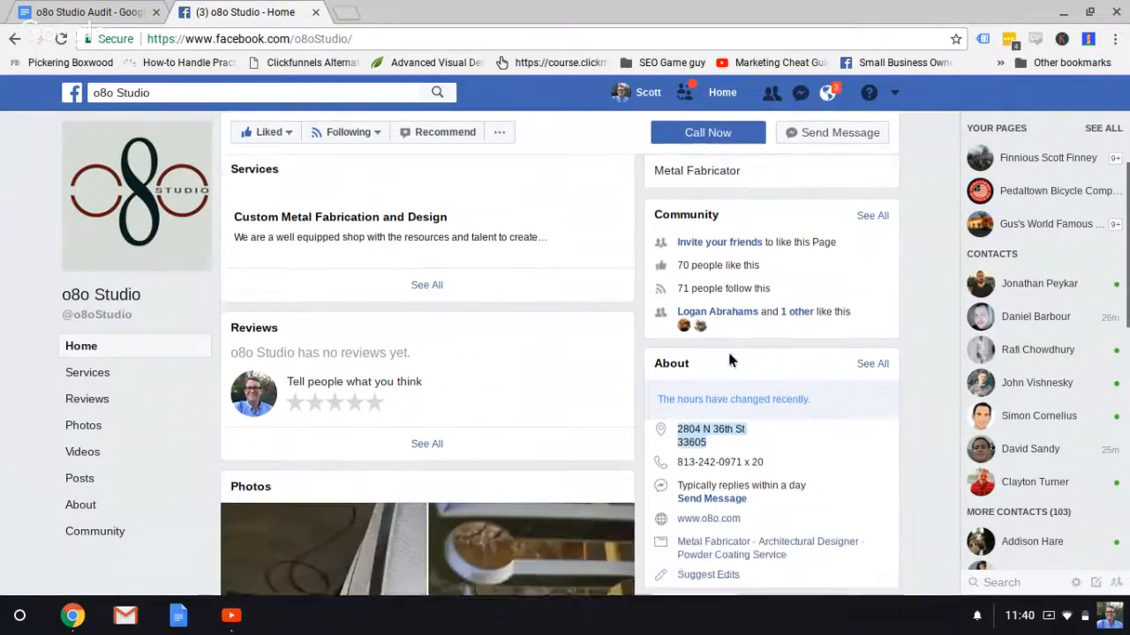
scroll(729, 359, "down", 1)
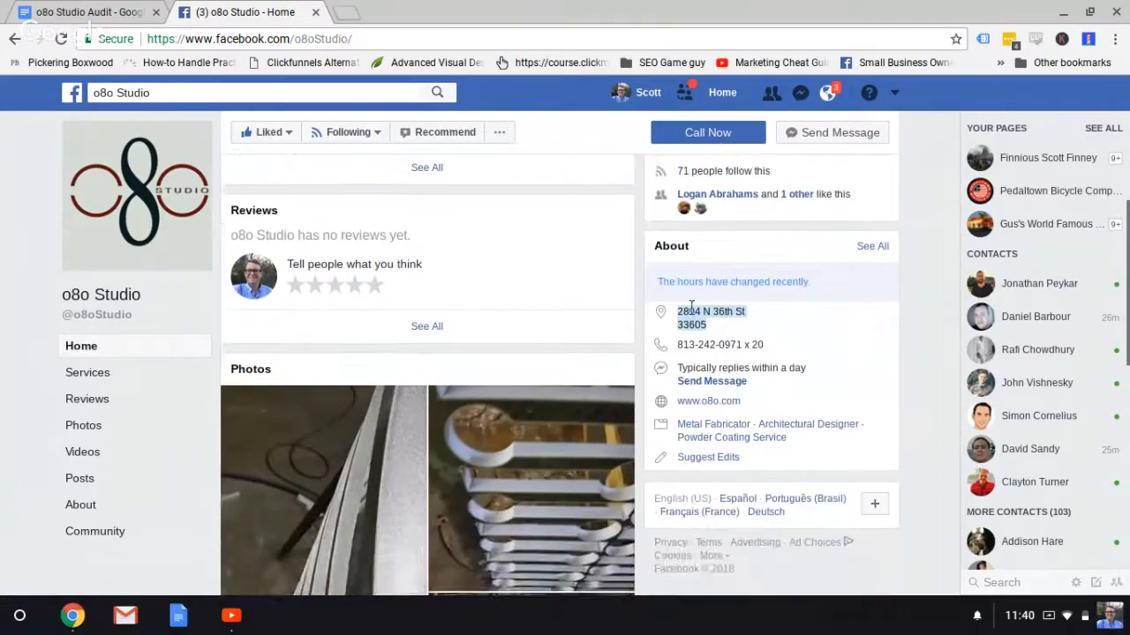
Switch to the o8o Studio Audit document in Google Docs and add the line "Increase likes on FB" directly under Notes
left_click(146, 11)
scroll(393, 331, "down", 4)
scroll(388, 340, "down", 1)
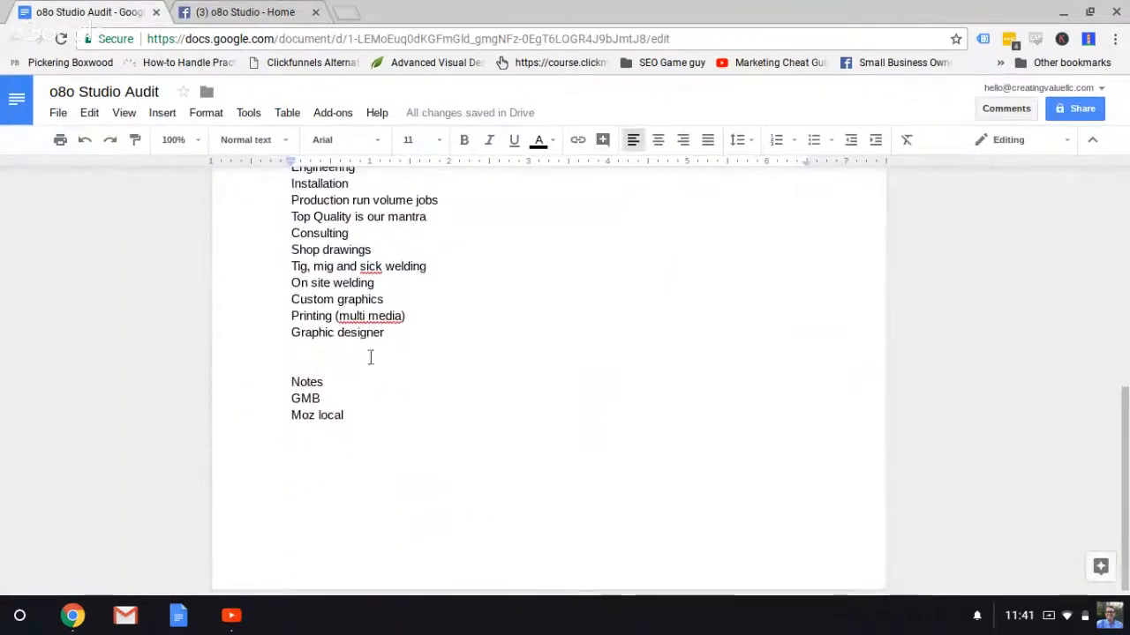
key("Return")
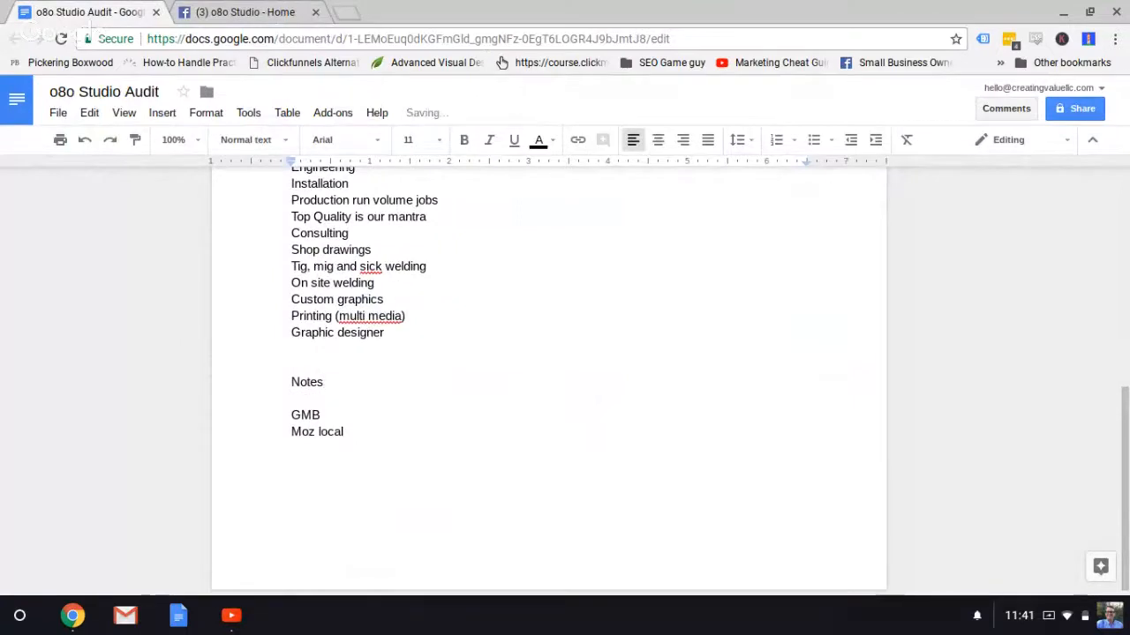
type("increase")
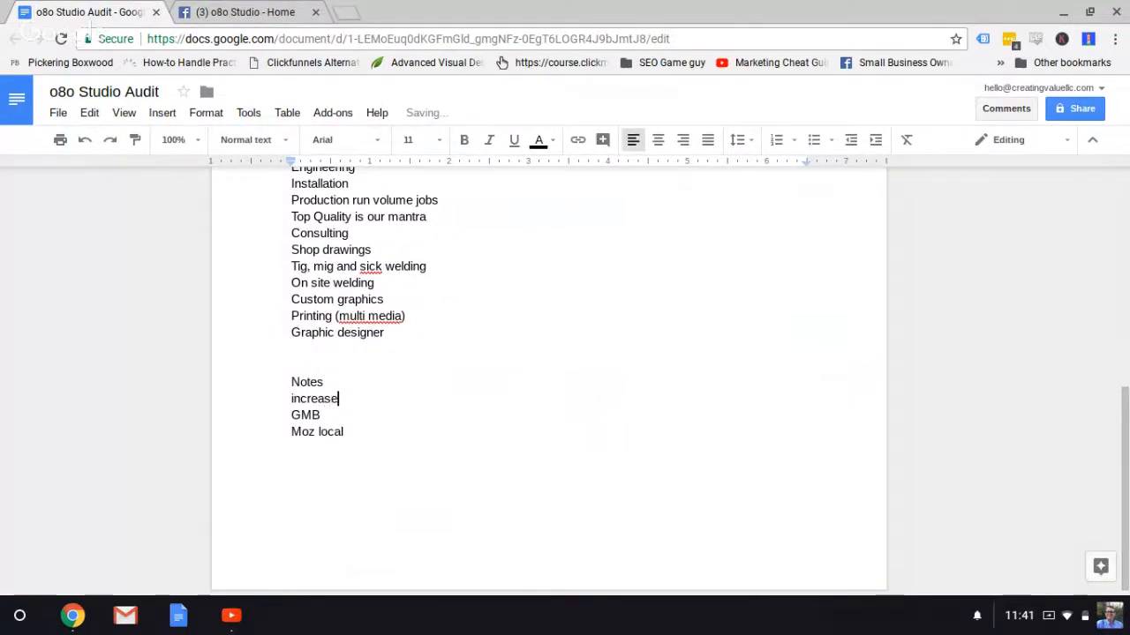
type(" likes on FB")
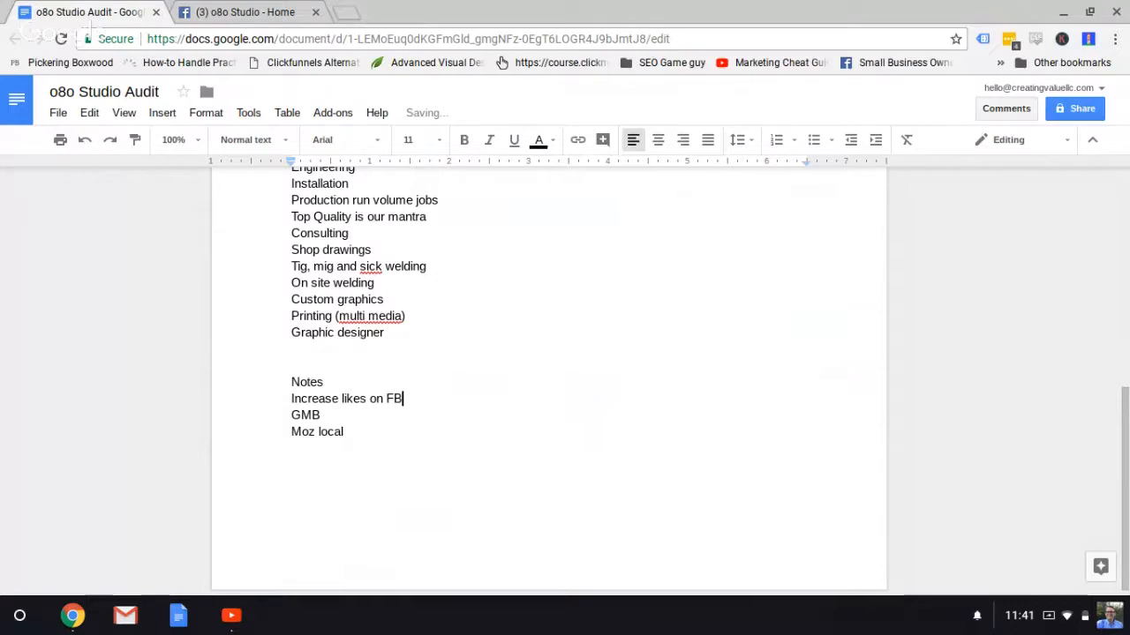
Return to the o8o Studio Facebook page and check its Reviews section
left_click(244, 9)
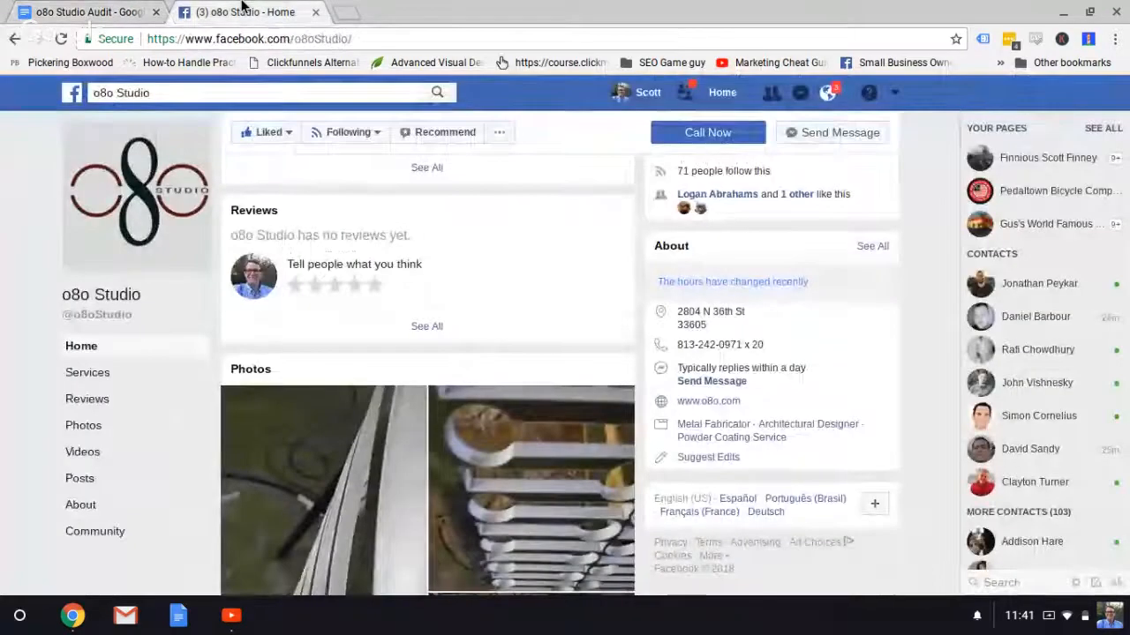
scroll(711, 315, "up", 5)
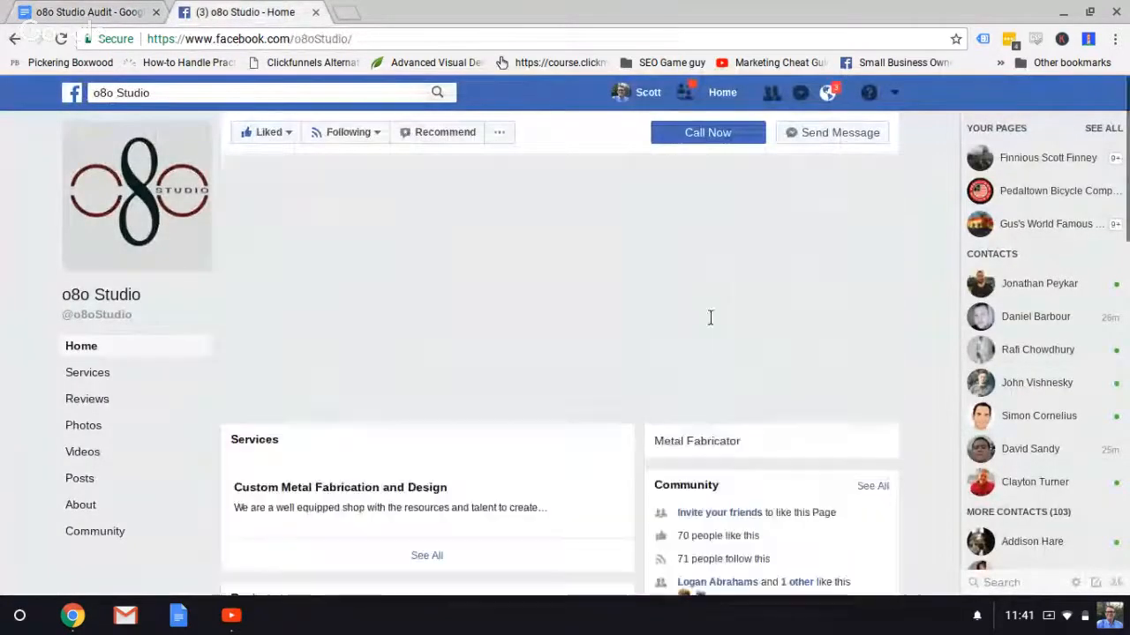
left_click(100, 398)
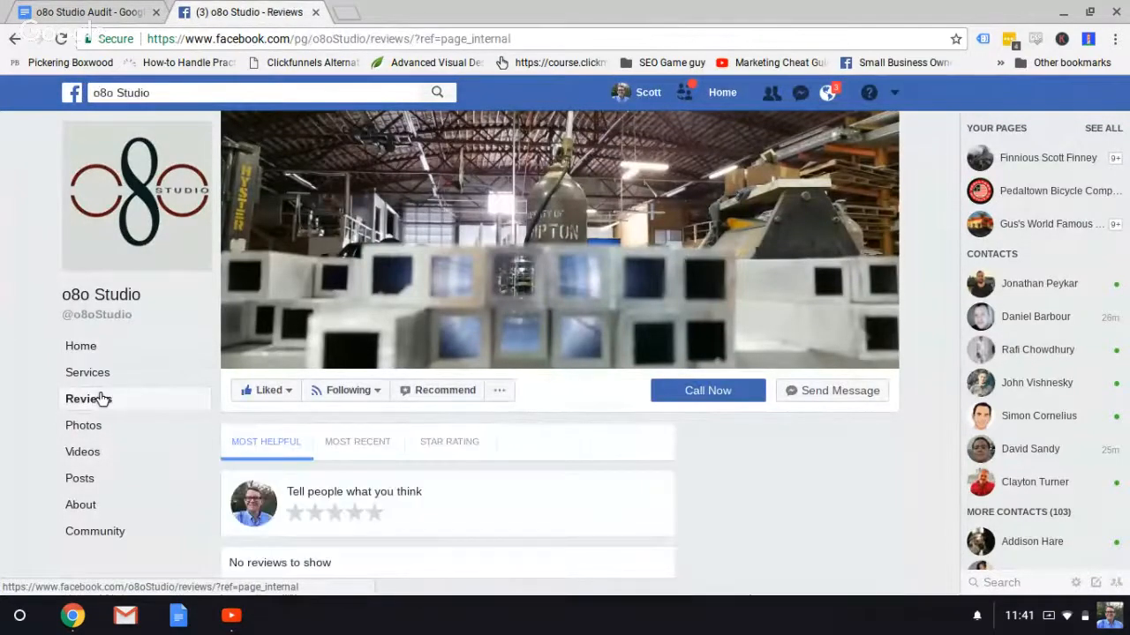
scroll(643, 366, "down", 2)
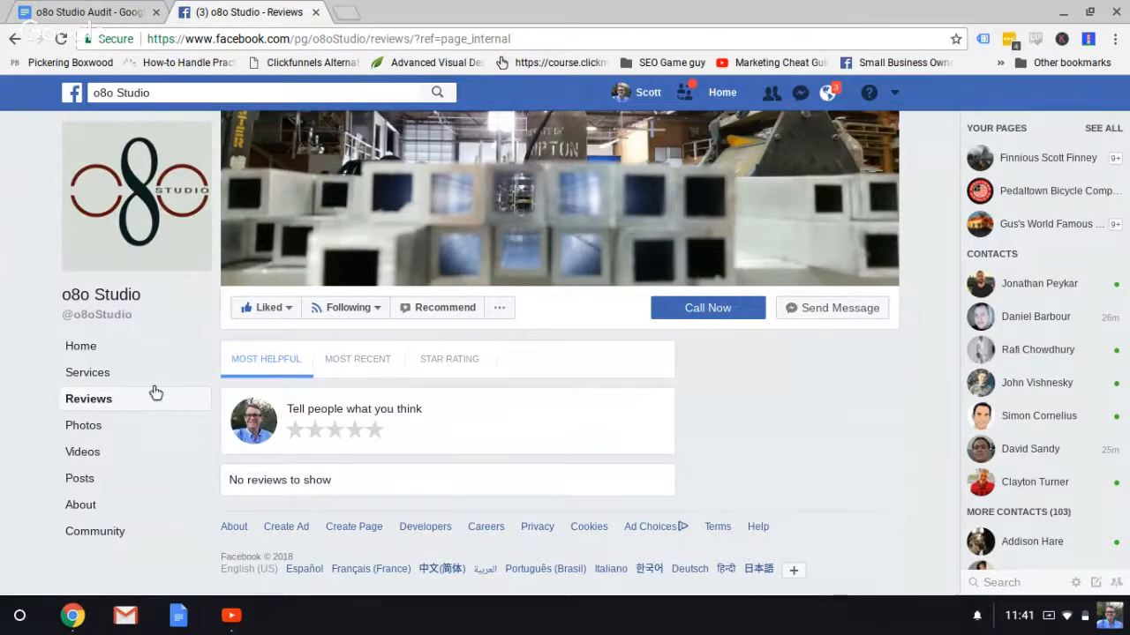
Go back to the page's home view and open the full services listing to examine the Custom Metal Fabrication and Design entry
left_click(95, 351)
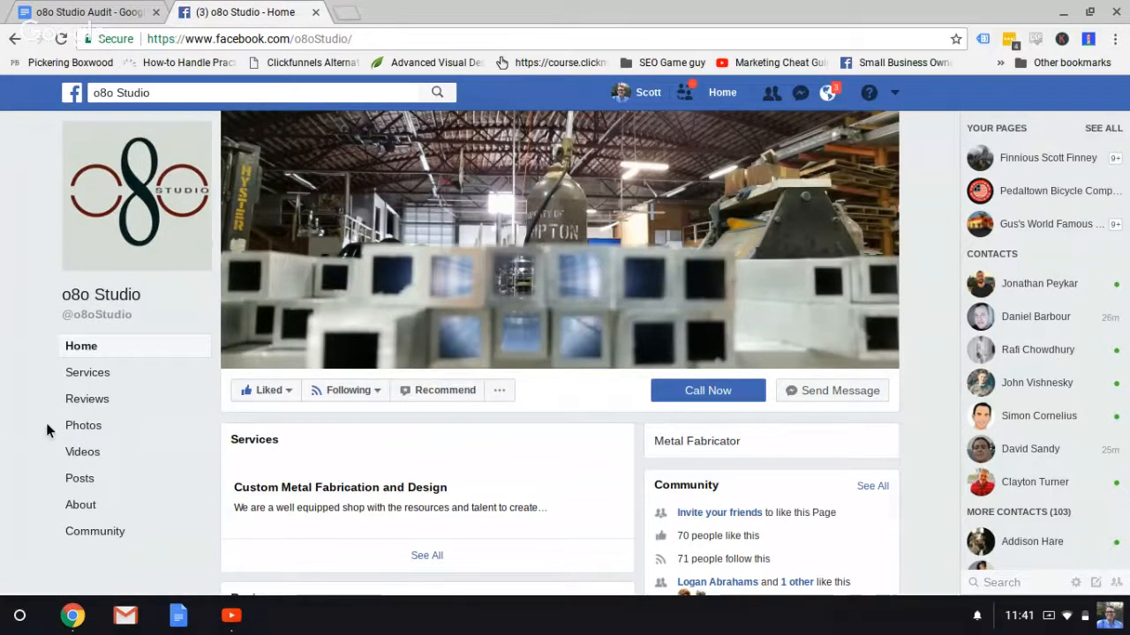
scroll(46, 422, "down", 3)
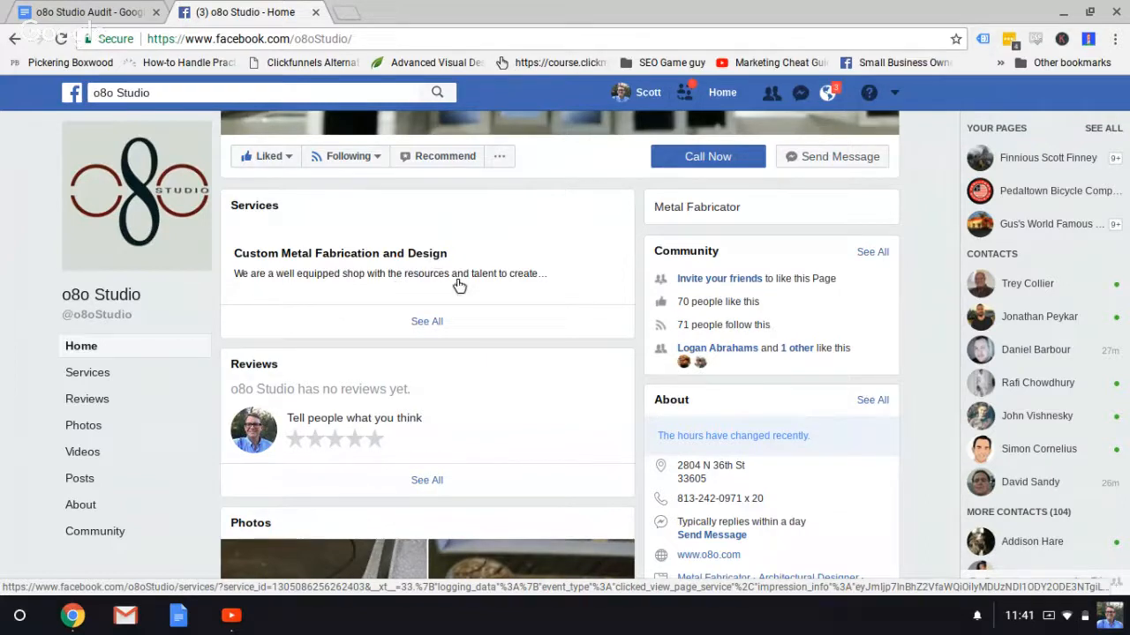
scroll(460, 283, "down", 1)
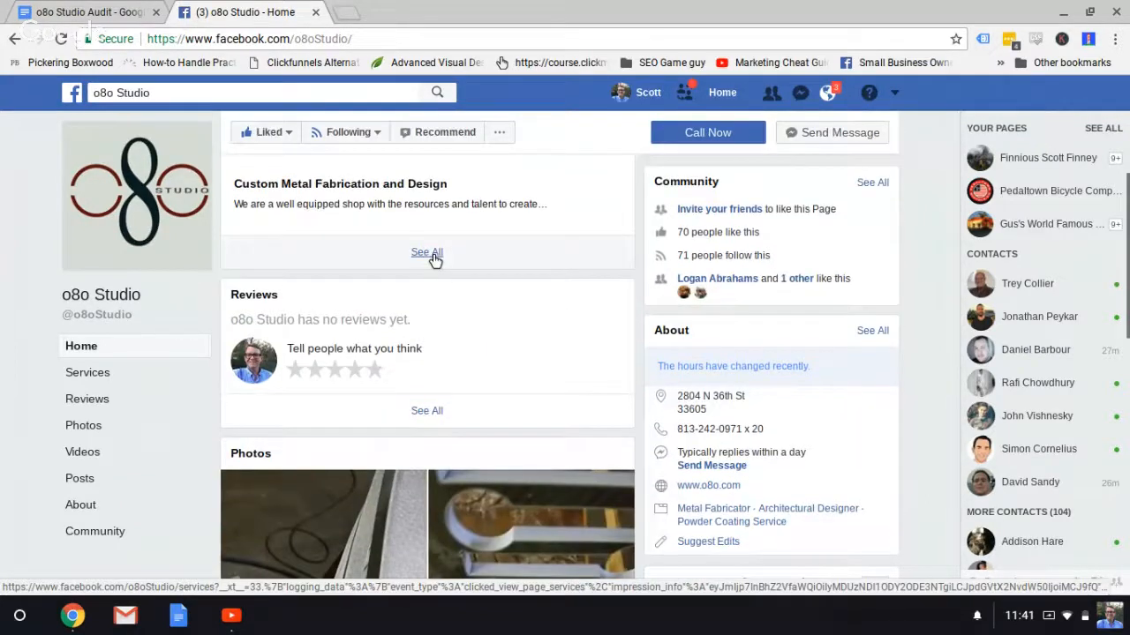
left_click(432, 254)
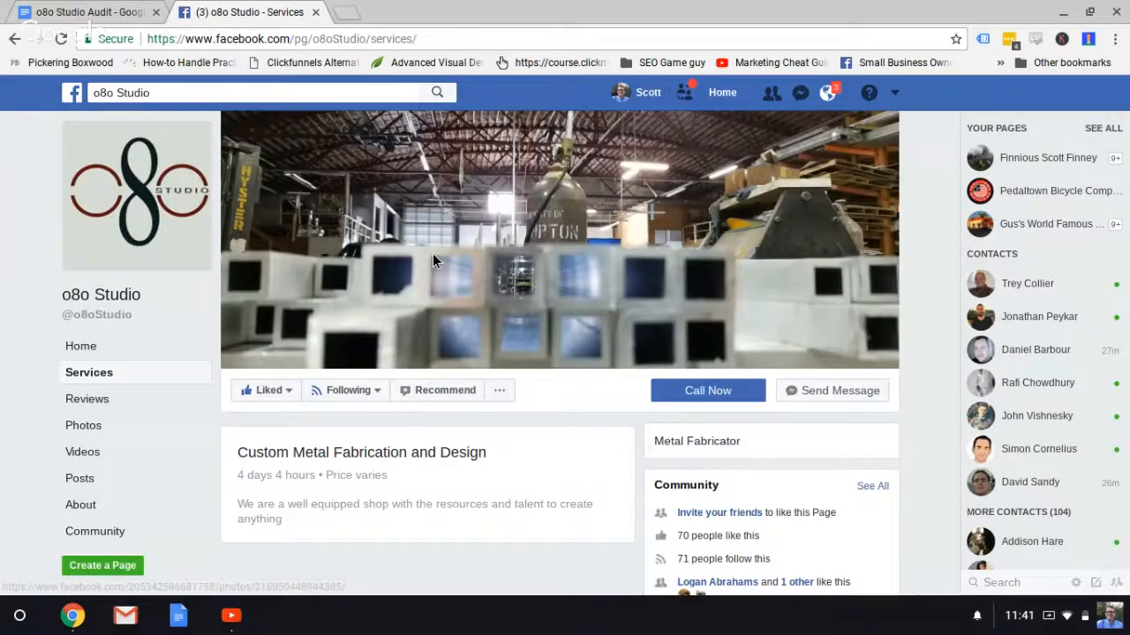
scroll(432, 253, "down", 2)
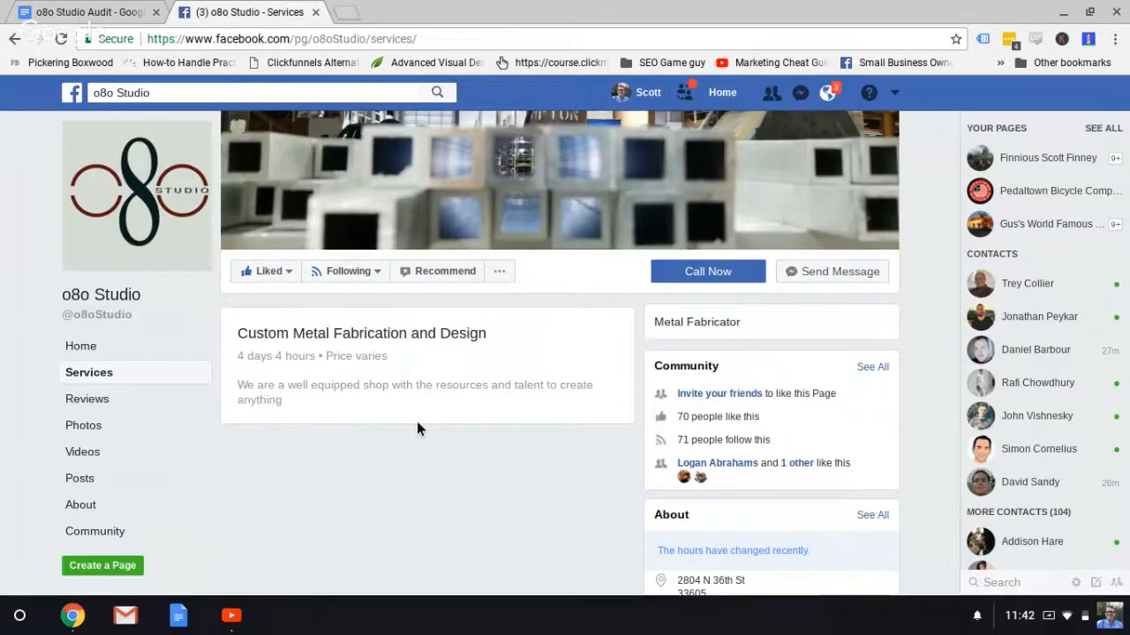
scroll(417, 423, "down", 3)
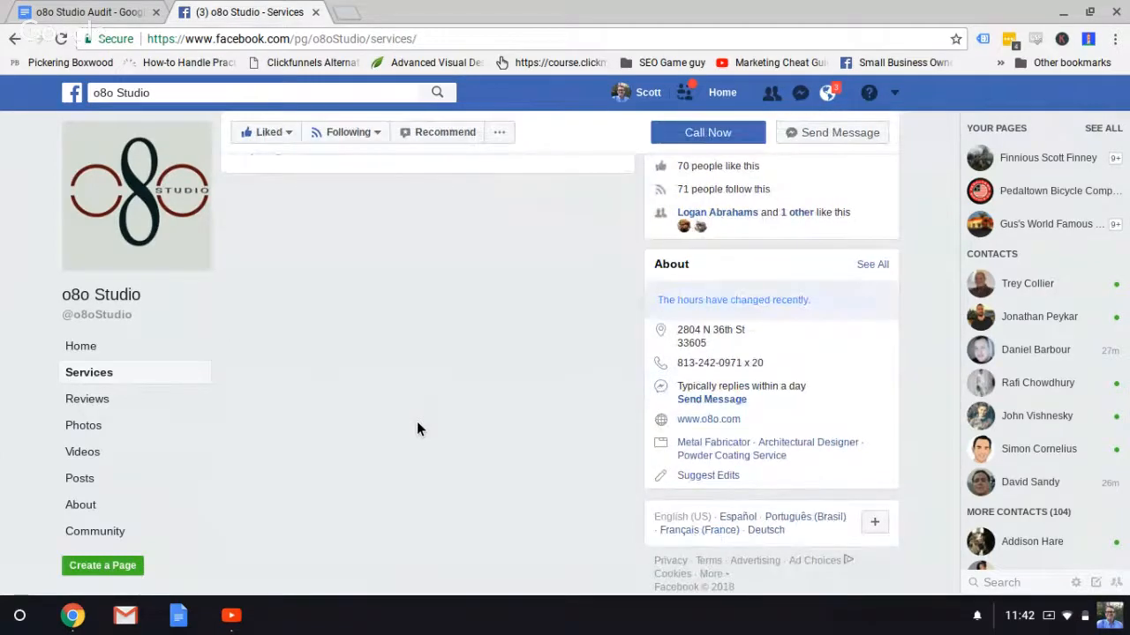
scroll(416, 421, "up", 4)
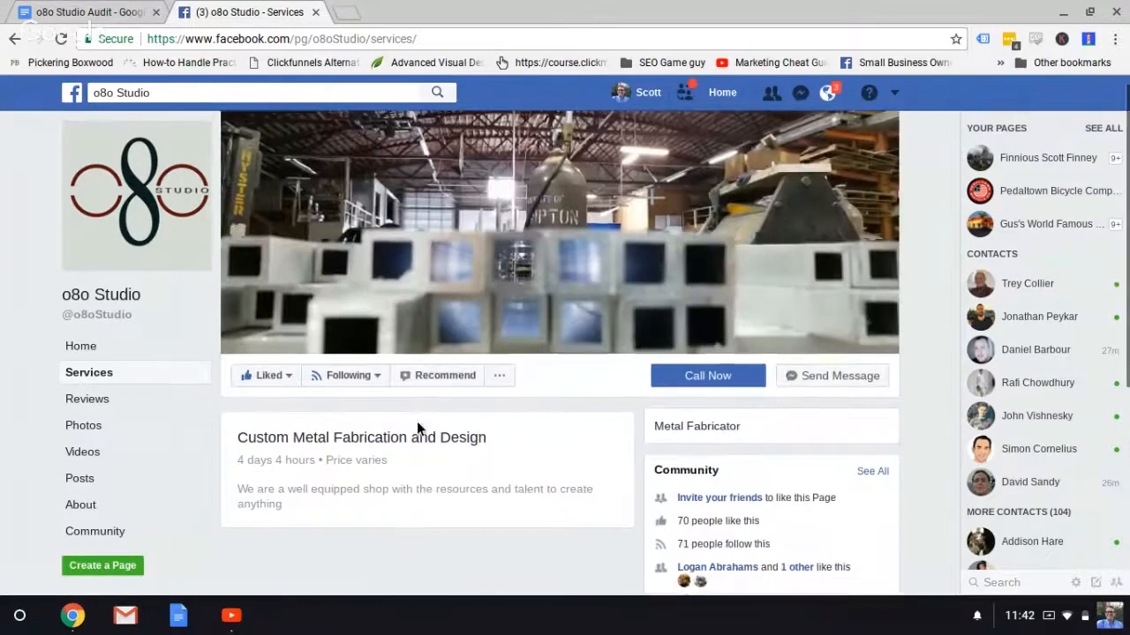
scroll(417, 421, "down", 1)
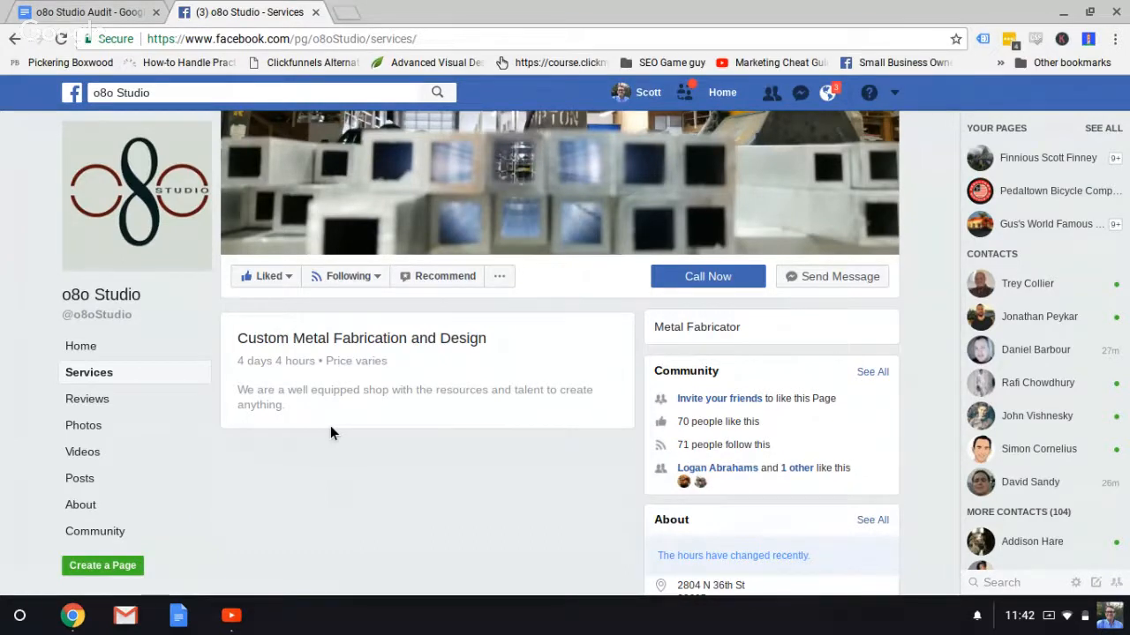
Return to the page's home view and review its videos and post history, loading more posts beyond the aluminum backsplash post
left_click(93, 299)
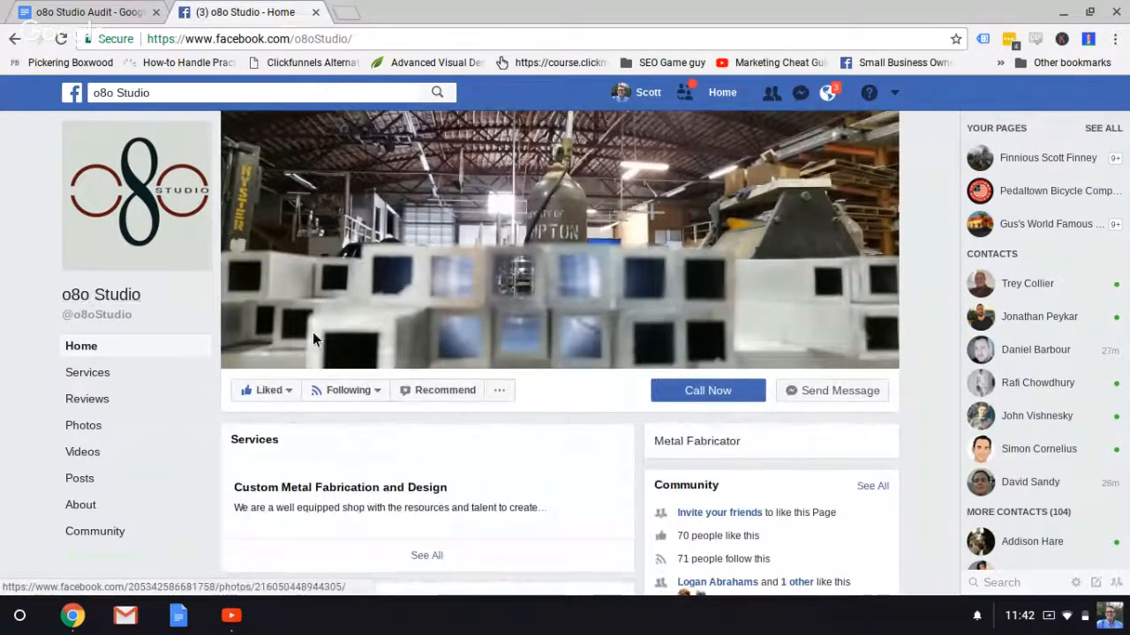
scroll(642, 452, "down", 7)
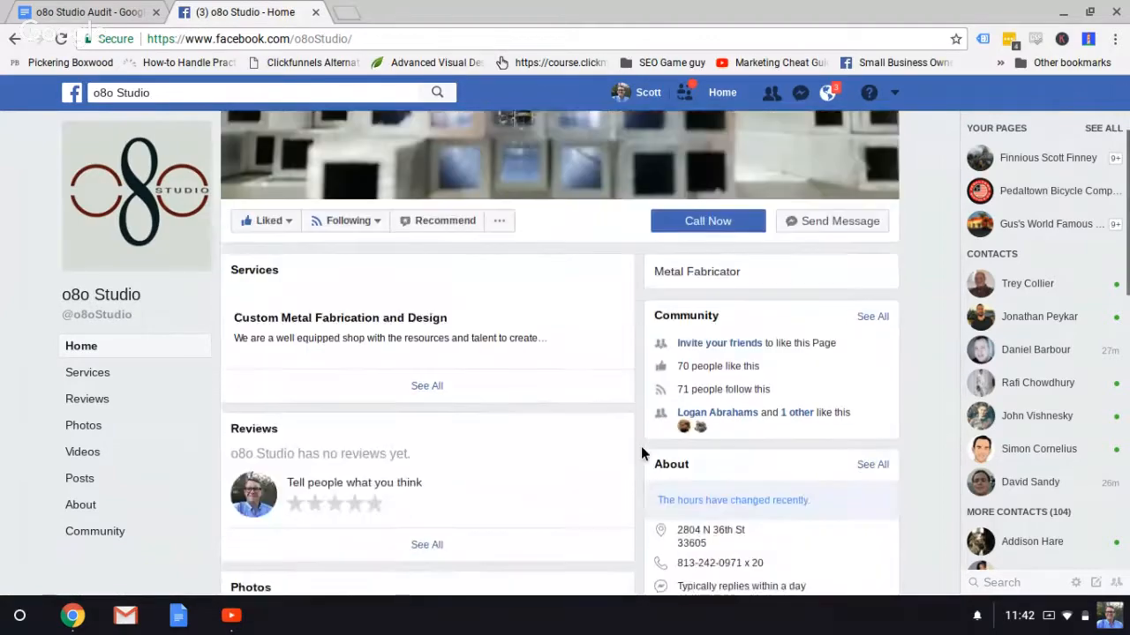
scroll(641, 452, "down", 6)
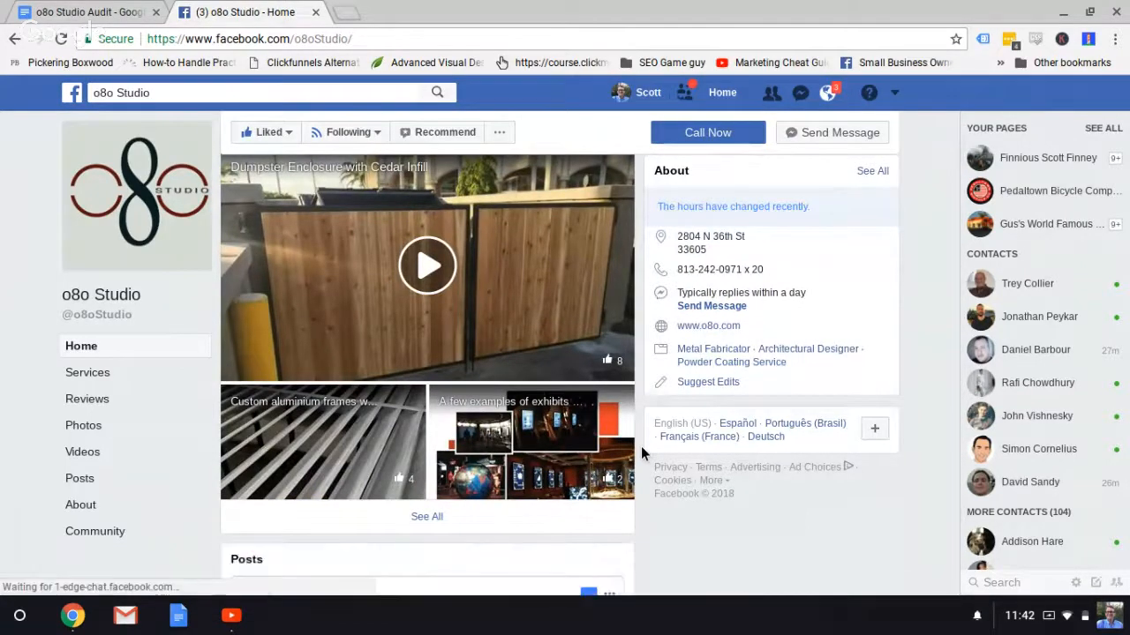
scroll(641, 451, "down", 2)
scroll(641, 446, "down", 6)
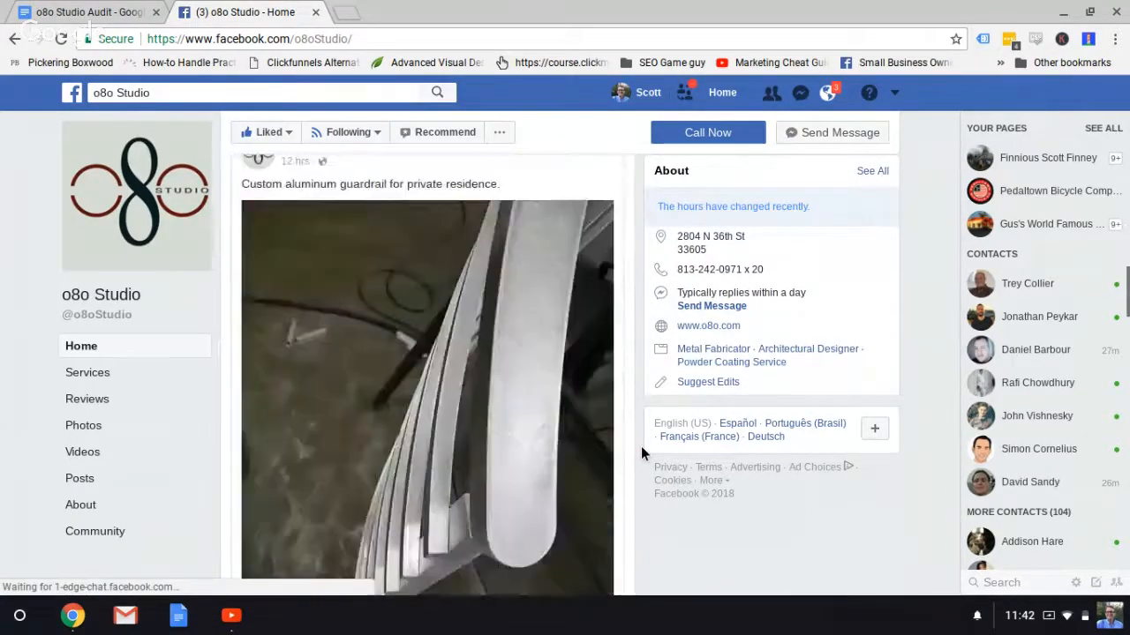
scroll(640, 446, "down", 5)
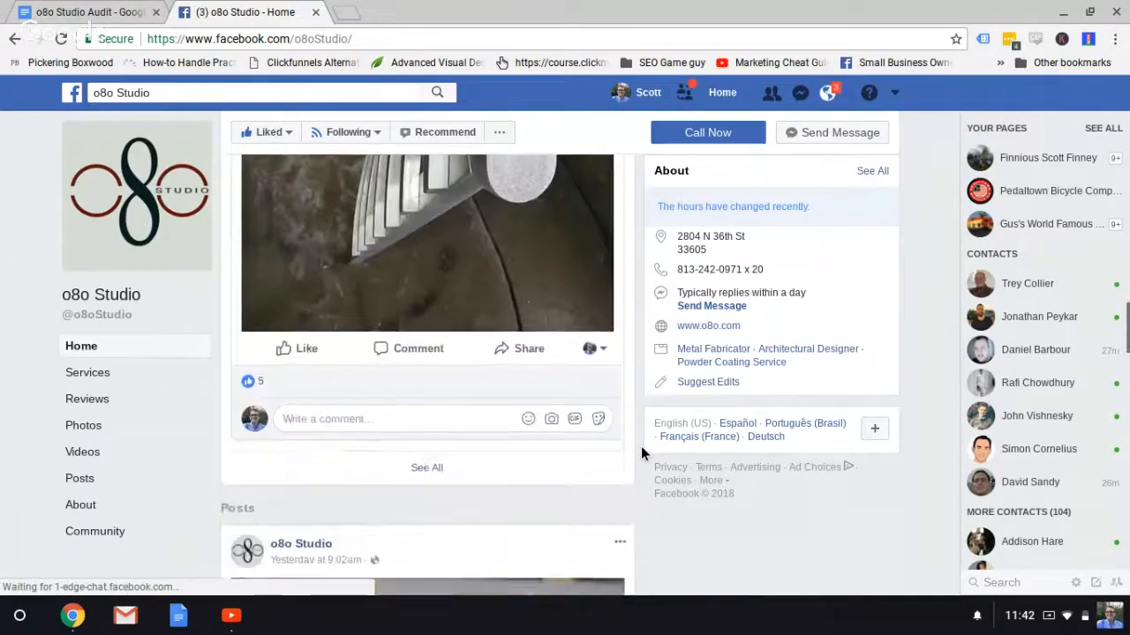
scroll(641, 446, "down", 4)
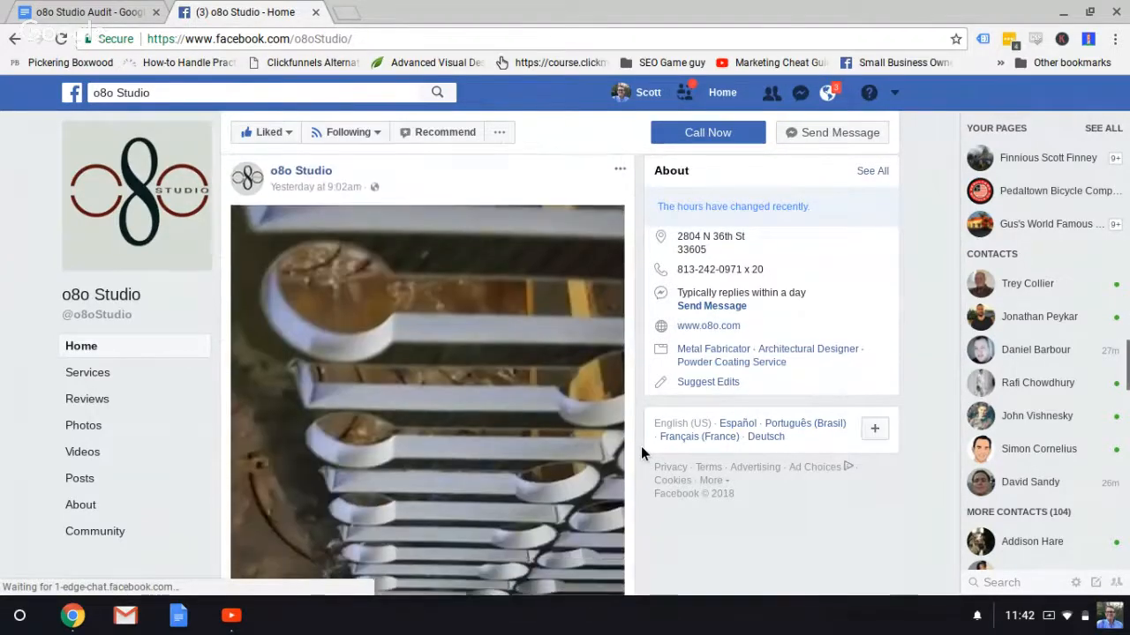
scroll(641, 446, "down", 6)
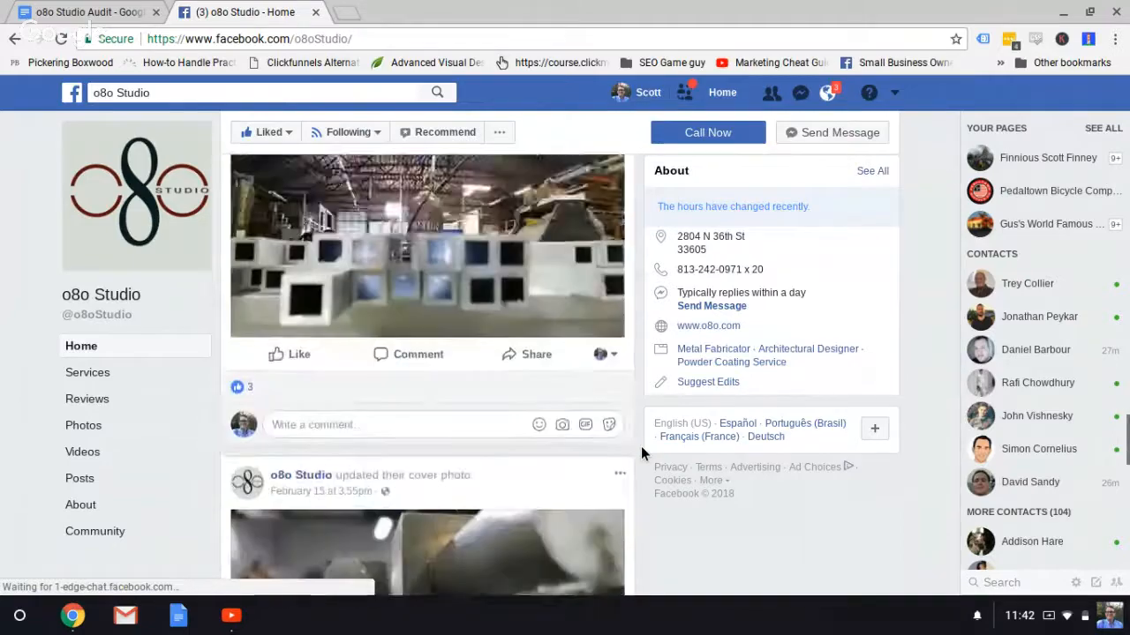
scroll(641, 446, "down", 8)
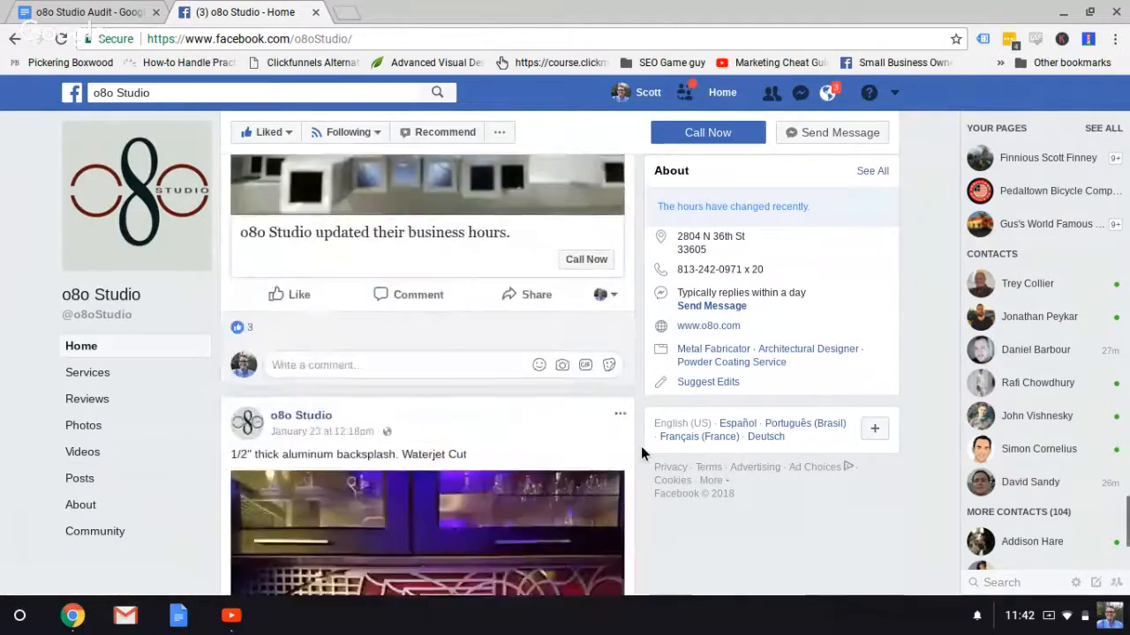
scroll(641, 445, "down", 2)
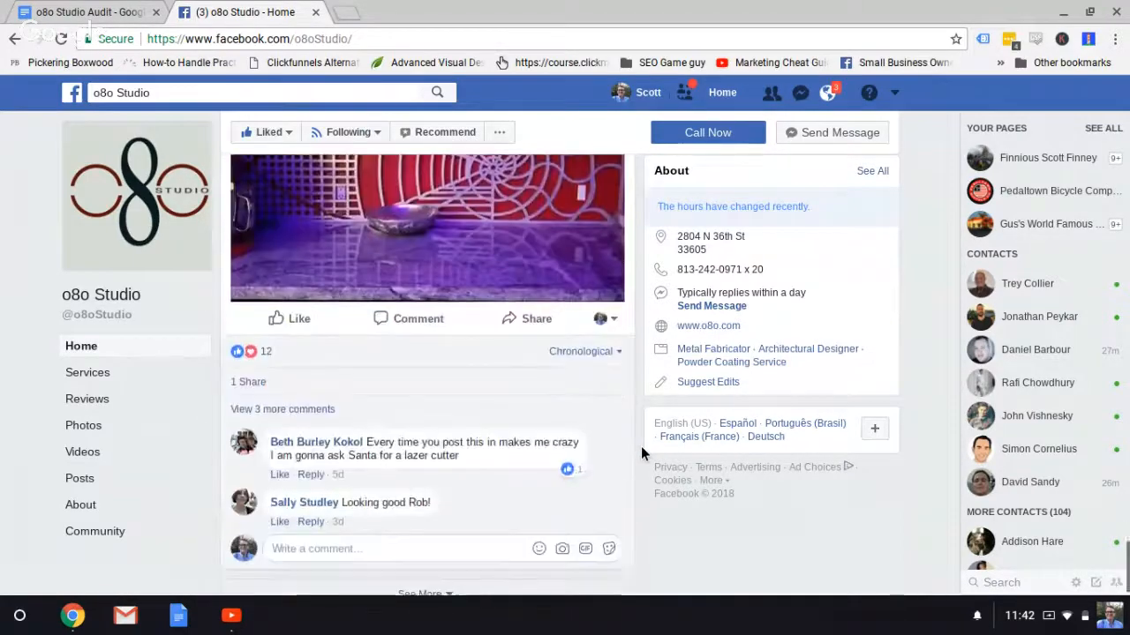
scroll(640, 450, "up", 3)
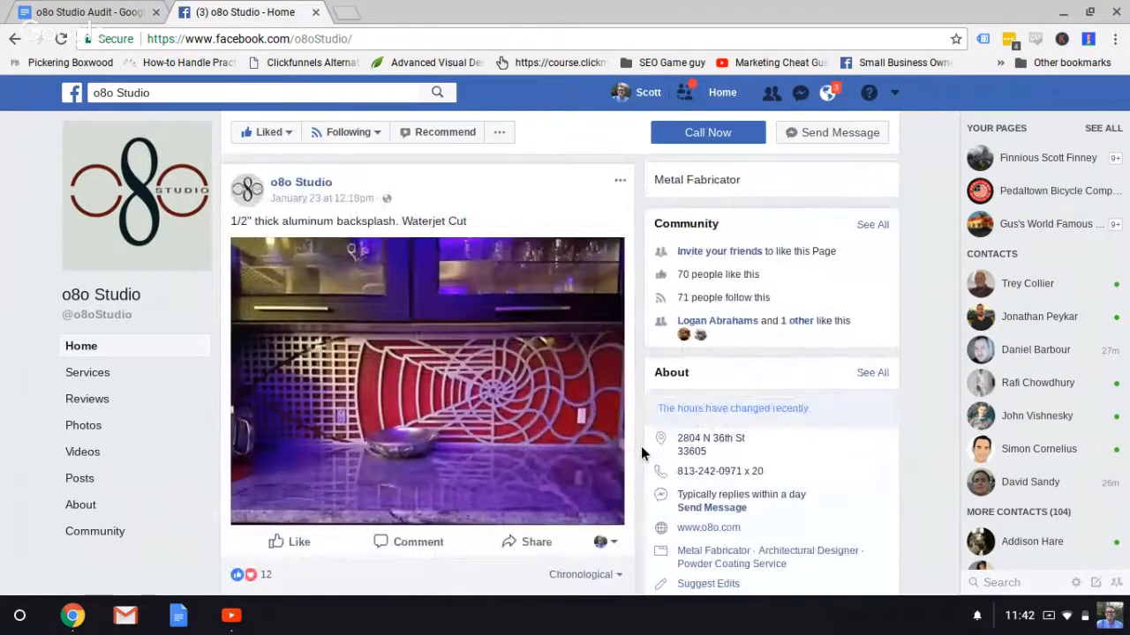
scroll(641, 453, "down", 3)
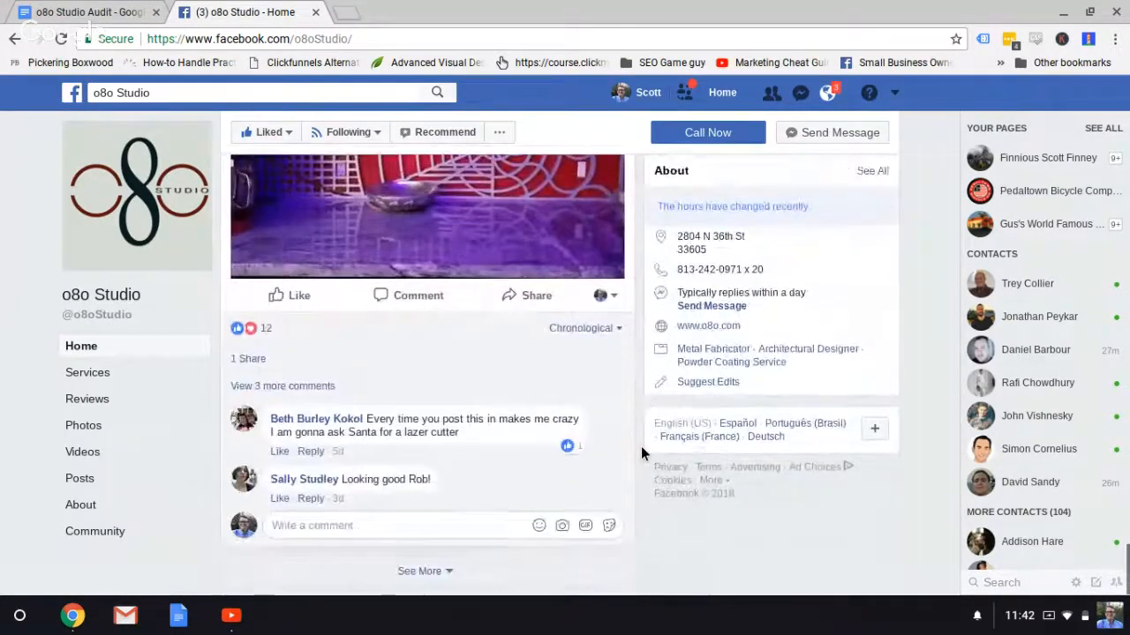
left_click(422, 563)
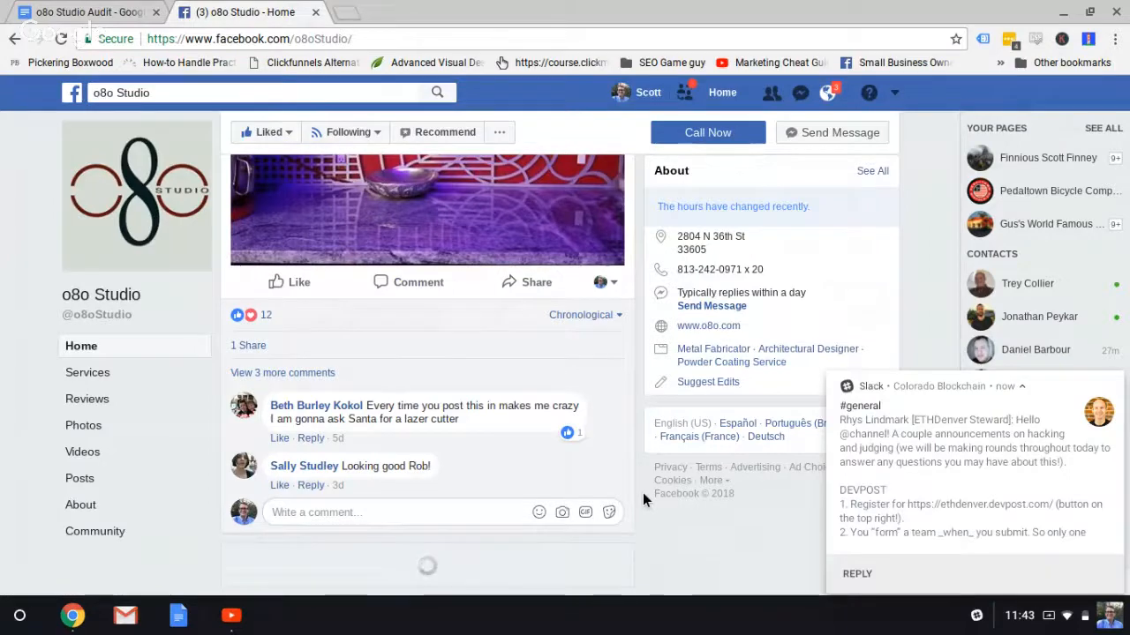
scroll(643, 492, "down", 5)
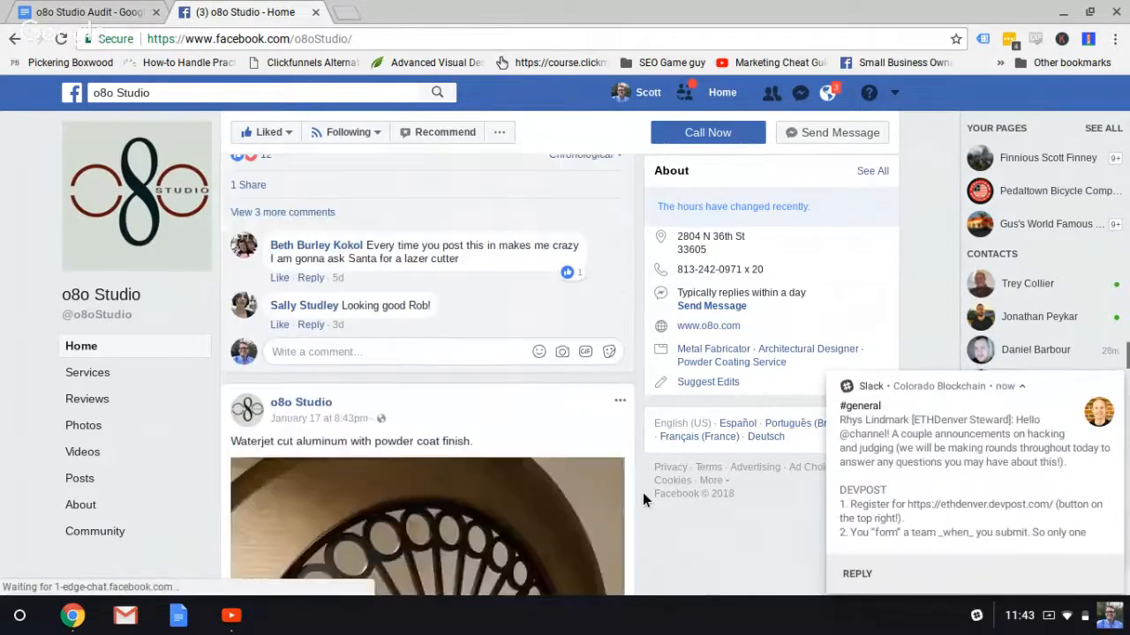
Review the o8o Studio page's January 17 posts, from the waterjet cut aluminum photo to the cover photo update, dismissing the notifications on the way
scroll(643, 499, "up", 1)
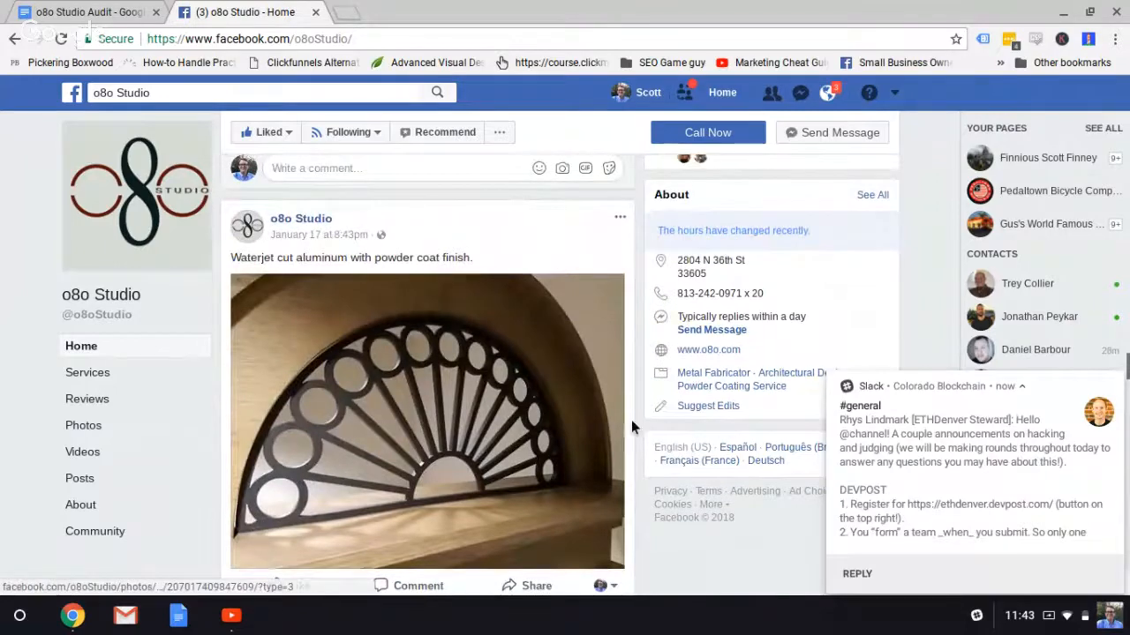
scroll(631, 427, "down", 3)
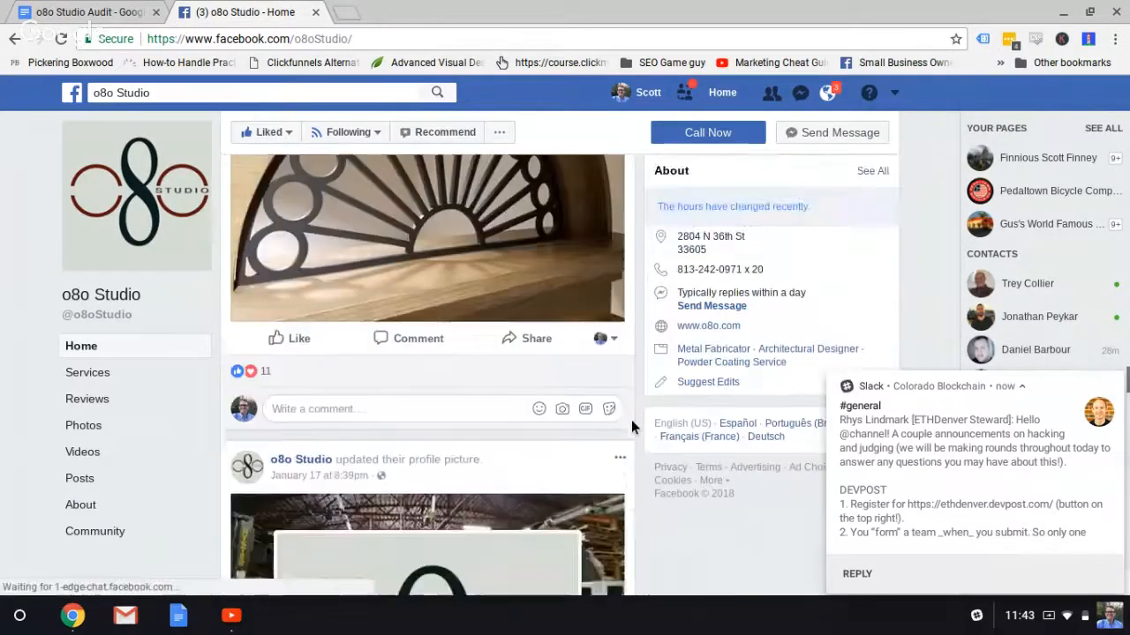
scroll(631, 422, "down", 3)
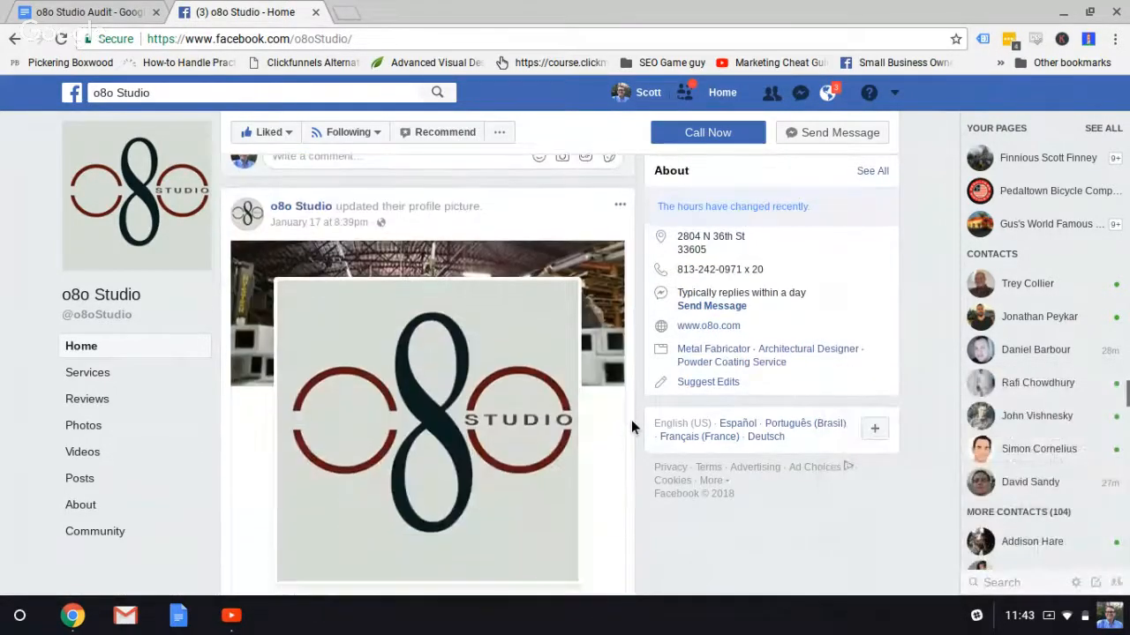
left_click(975, 617)
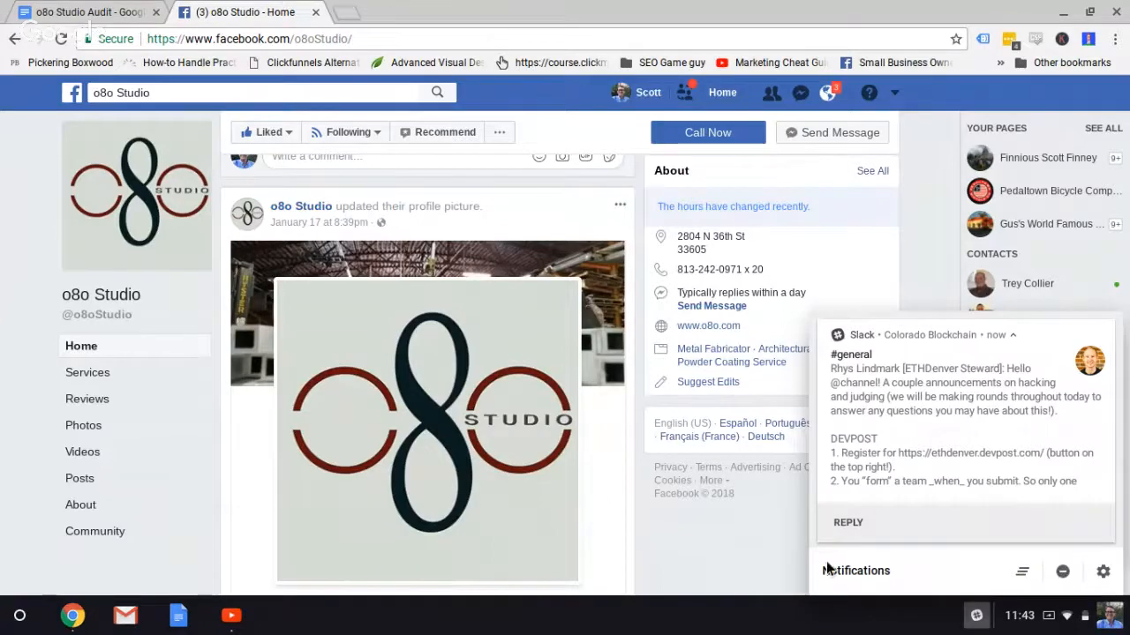
left_click(764, 571)
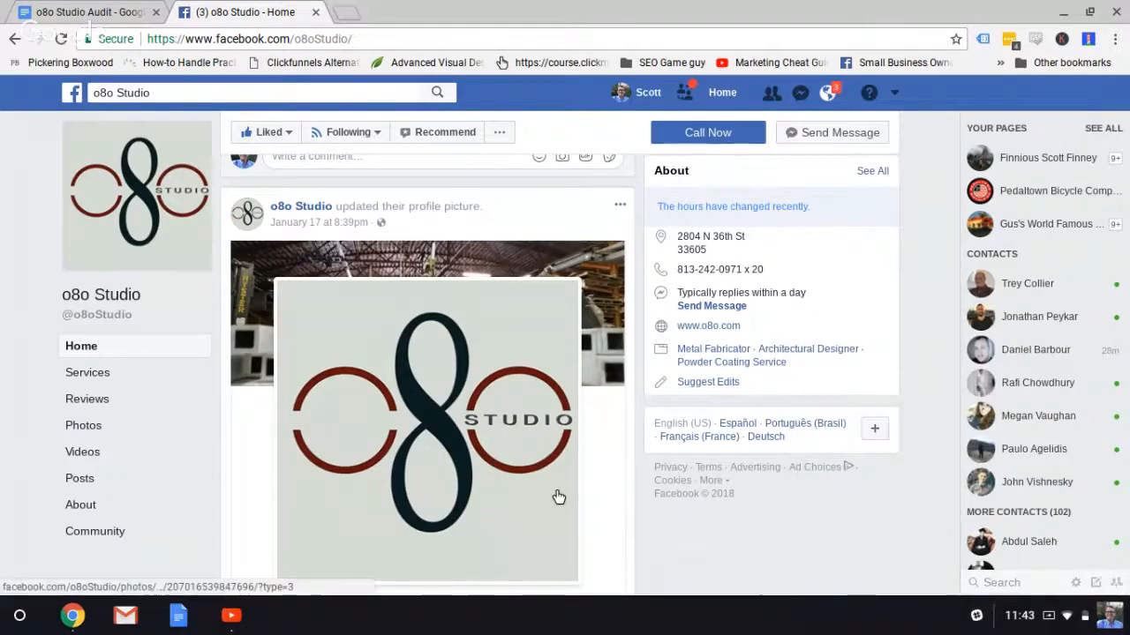
scroll(557, 496, "down", 3)
scroll(556, 496, "down", 6)
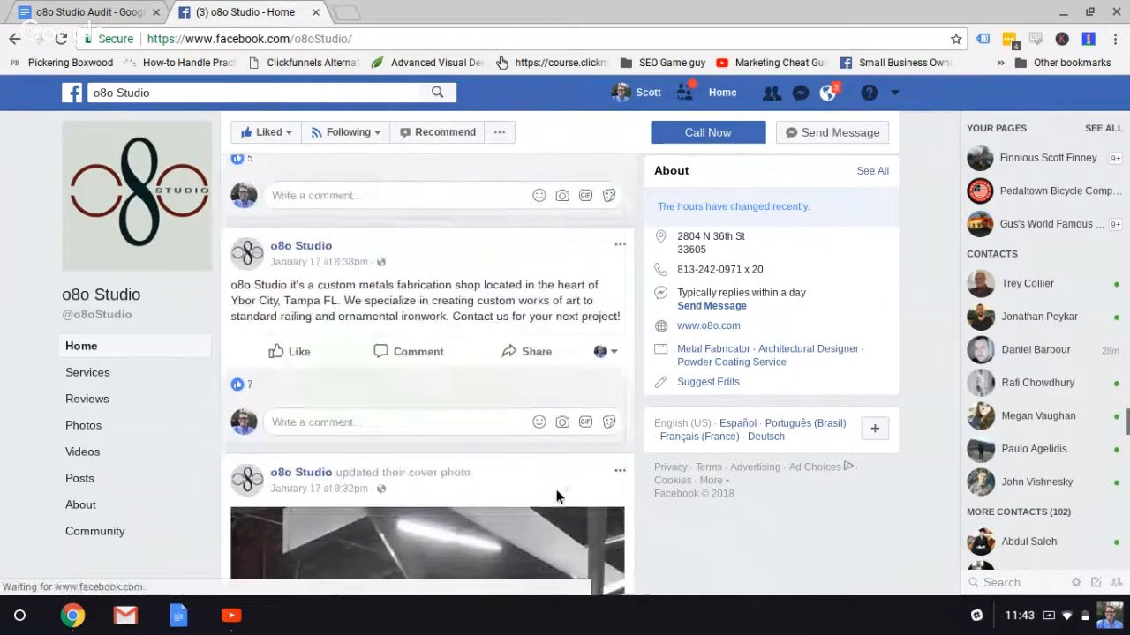
scroll(556, 497, "down", 5)
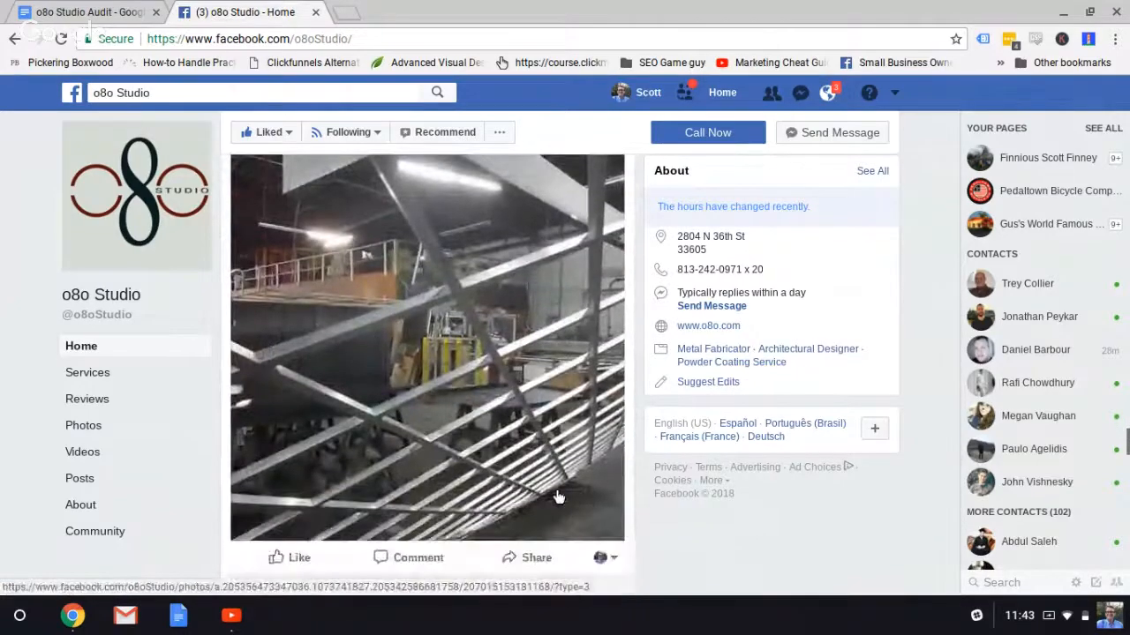
Examine the January 12 posts, including the louver blade video, cover photo and exhibit examples, and return to the page header to check the call option
scroll(556, 497, "down", 9)
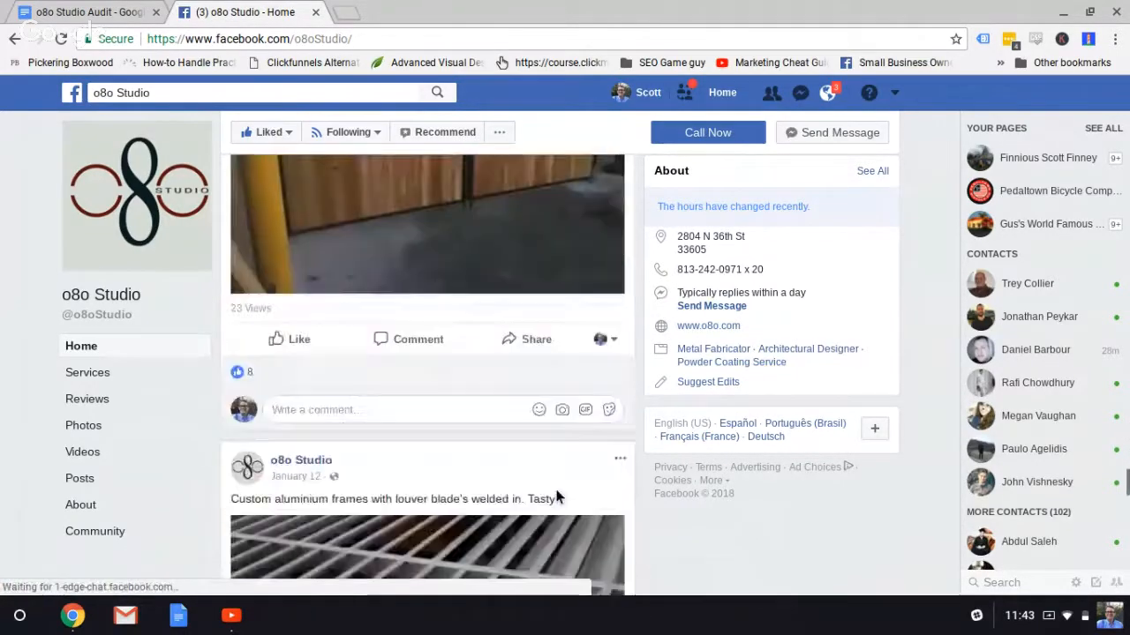
scroll(556, 497, "down", 4)
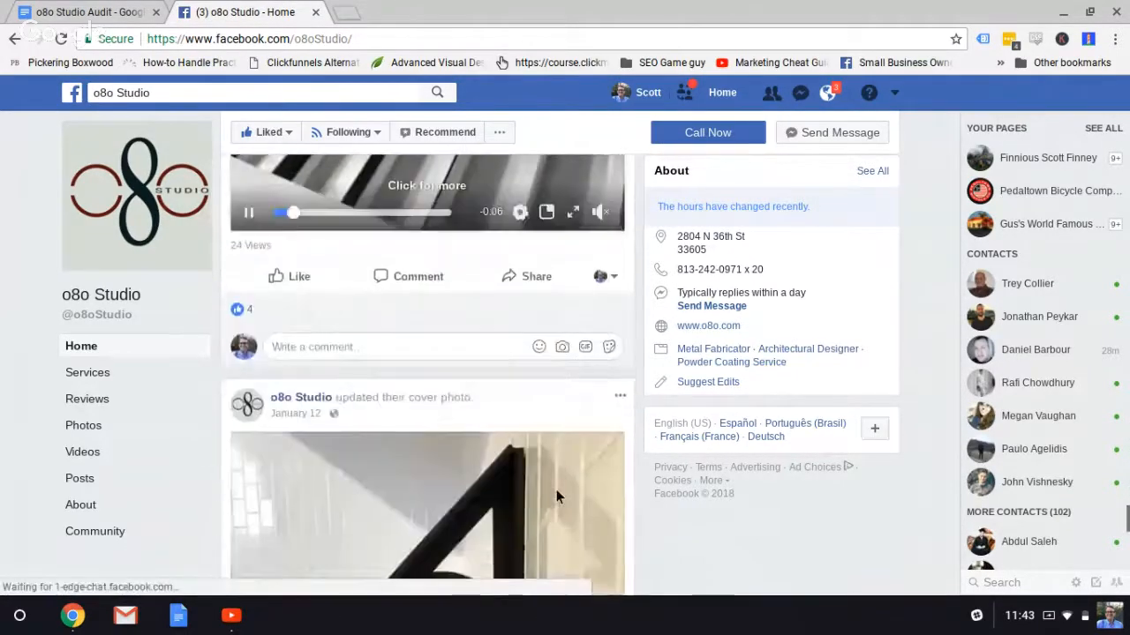
scroll(556, 497, "up", 3)
scroll(556, 497, "up", 1)
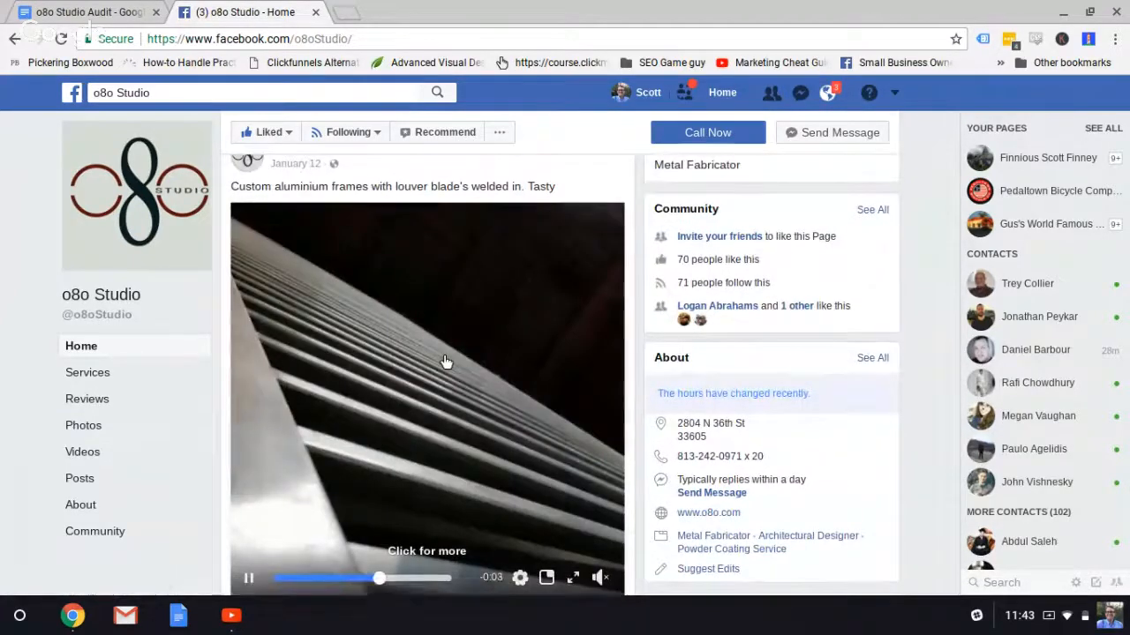
scroll(445, 362, "down", 2)
scroll(446, 361, "up", 1)
scroll(445, 361, "down", 4)
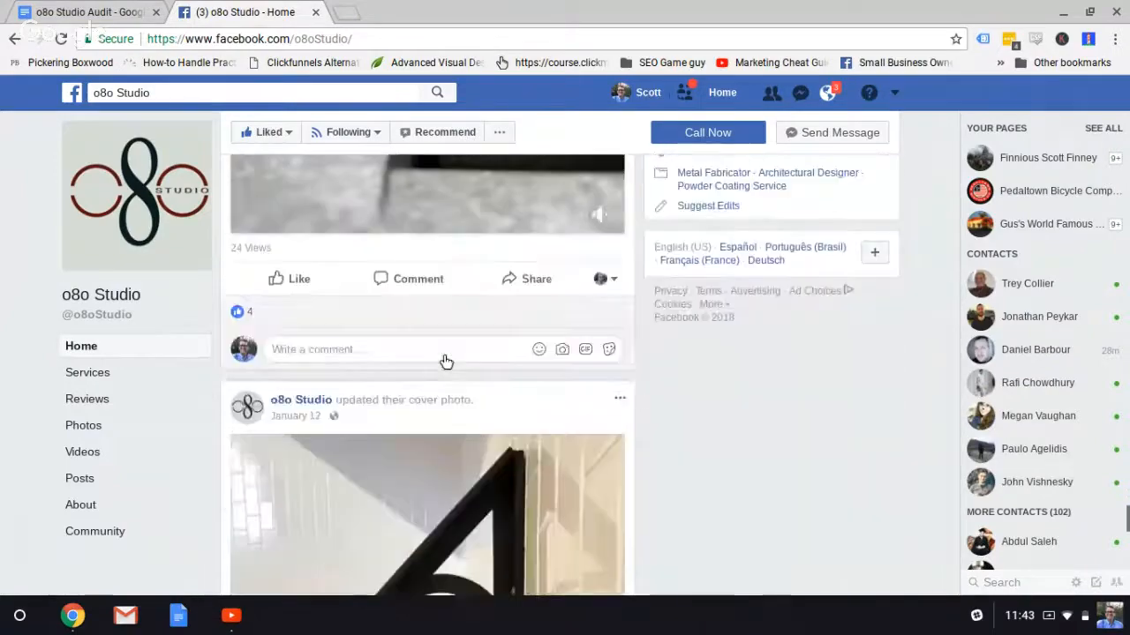
scroll(446, 361, "down", 7)
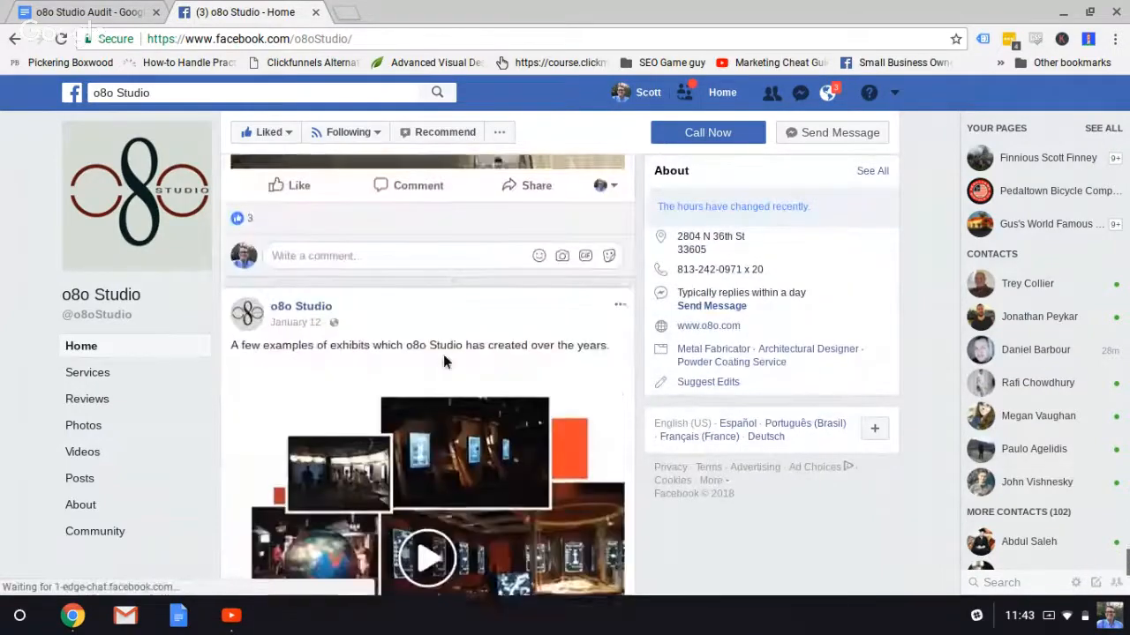
scroll(443, 353, "down", 8)
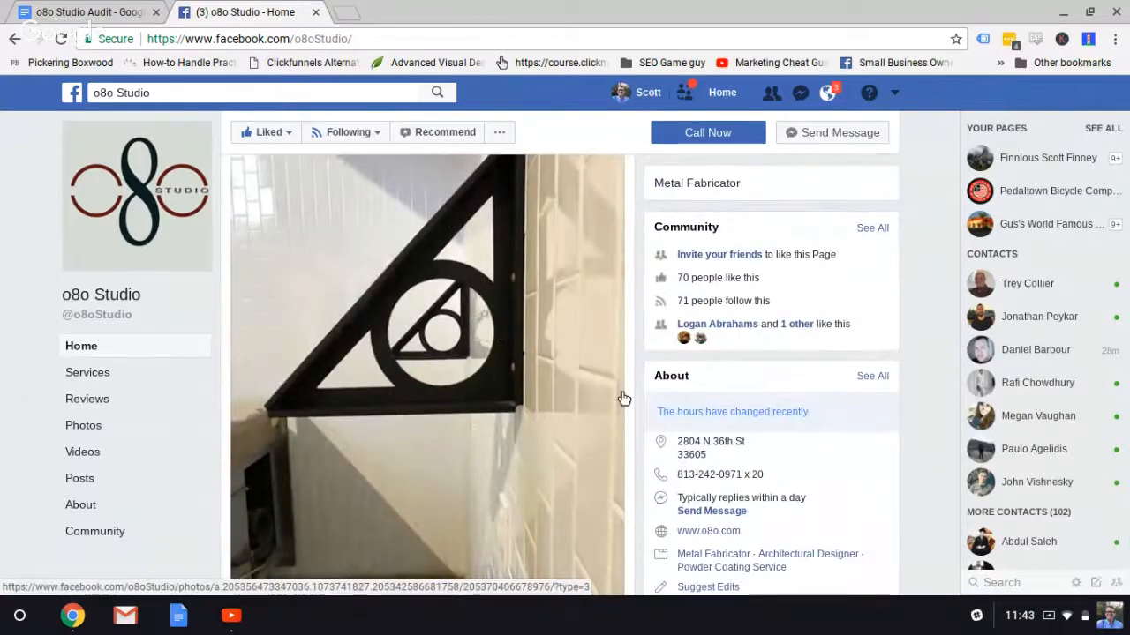
scroll(623, 399, "down", 15)
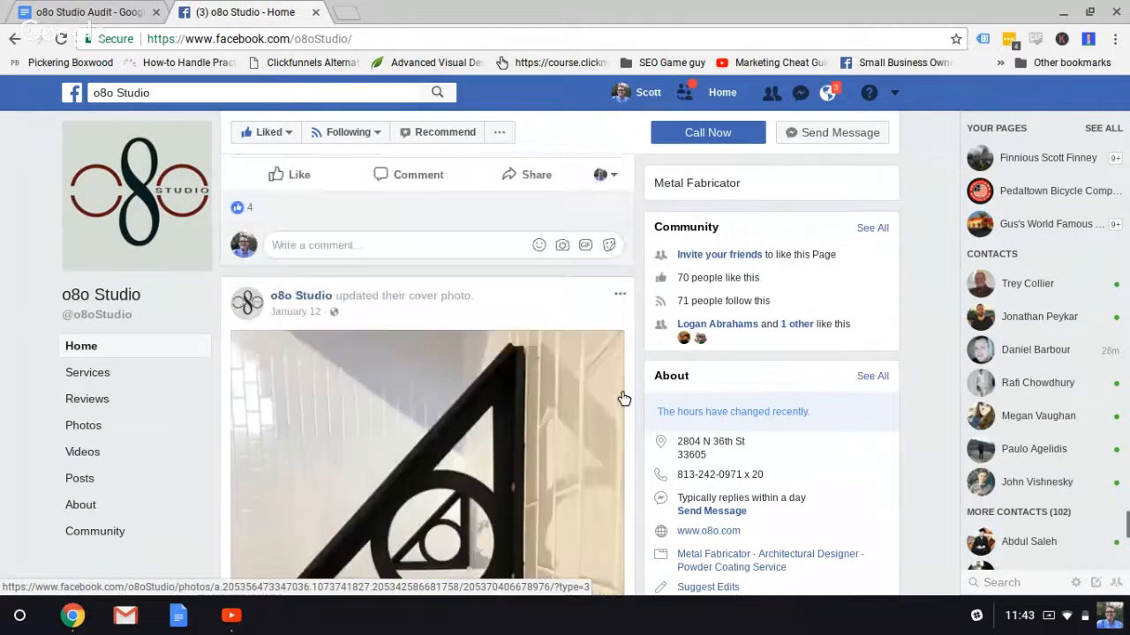
scroll(623, 399, "up", 15)
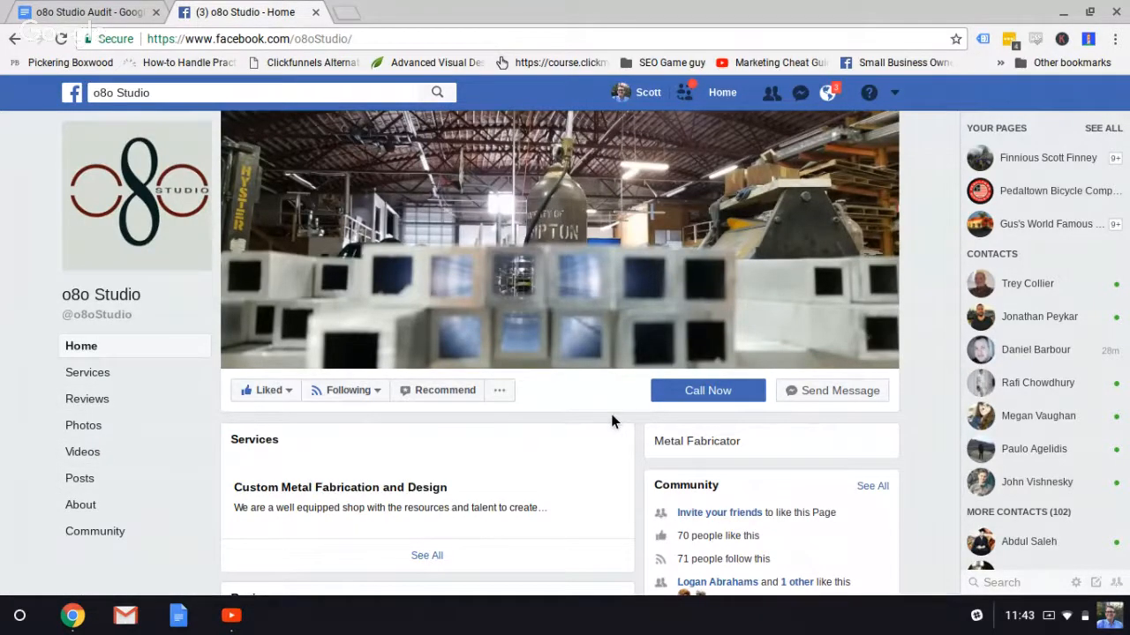
left_click(707, 390)
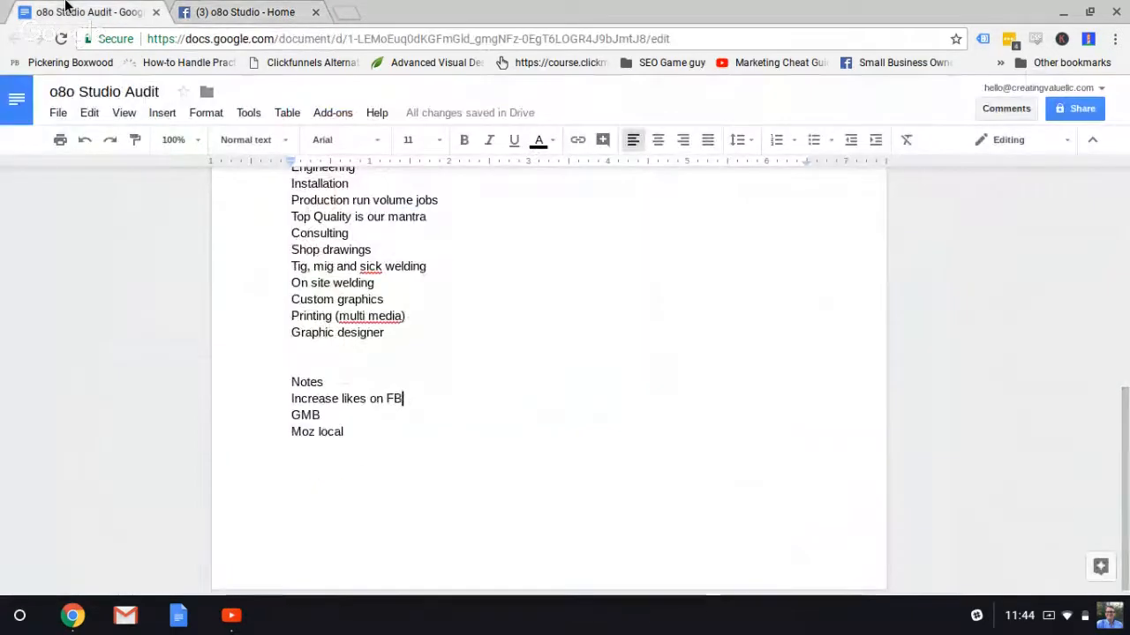
Switch to the o8o Studio Audit document and copy the business name "o8o Studio" from the Initial NAP section
left_click(66, 7)
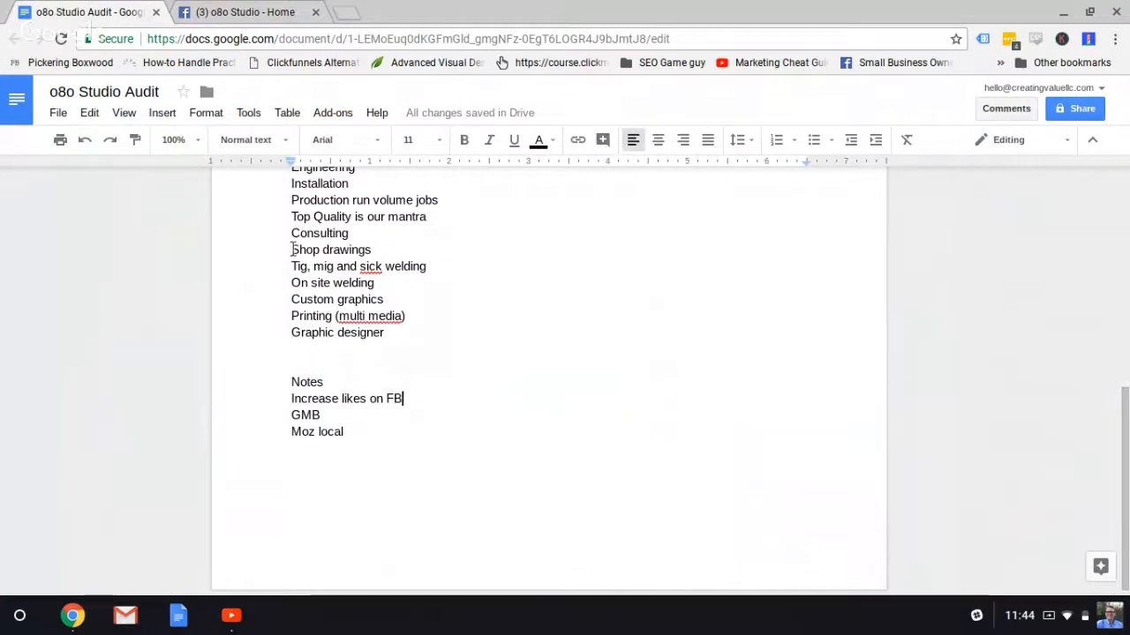
scroll(294, 251, "up", 5)
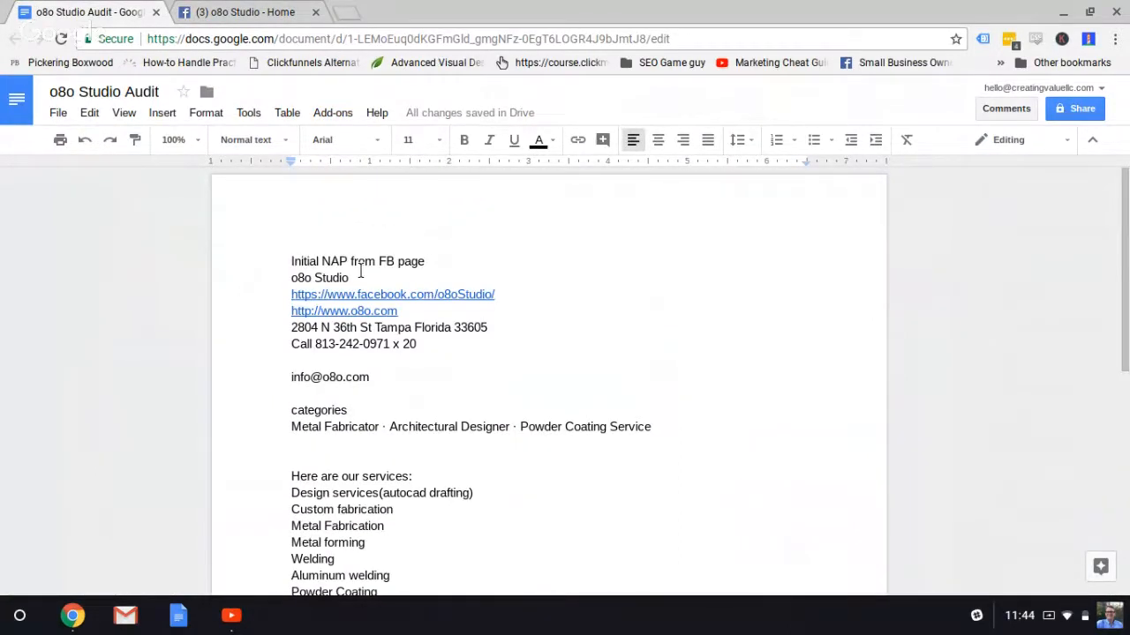
left_click_drag(350, 277, 260, 283)
key("ctrl+c")
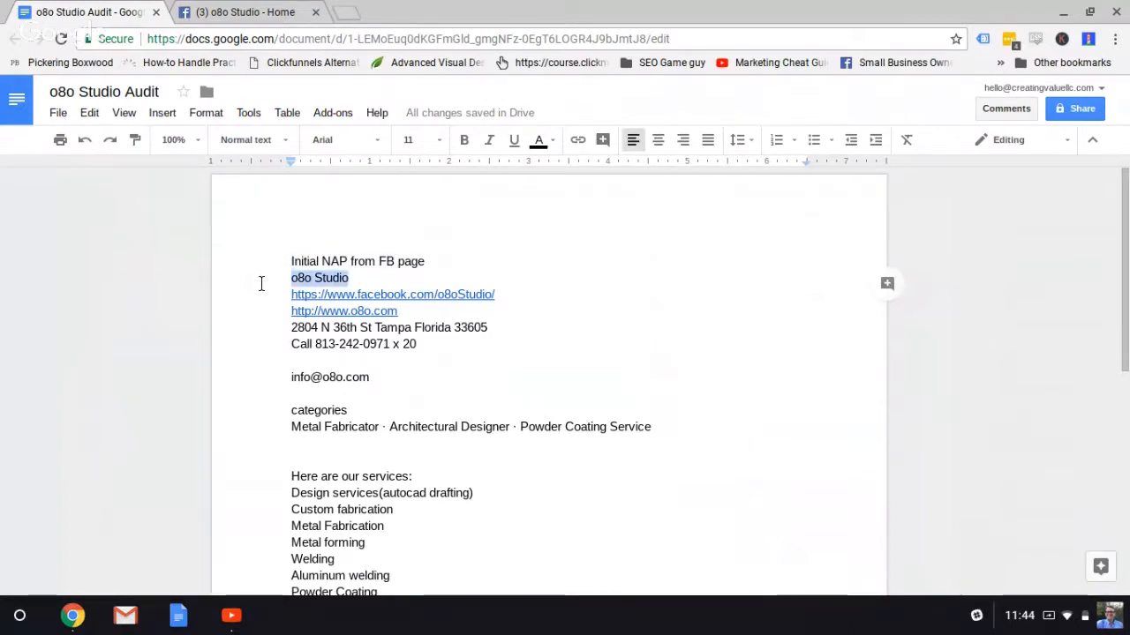
Open google.com in a new tab and search for "o8o Studio" using the copied name
left_click(346, 11)
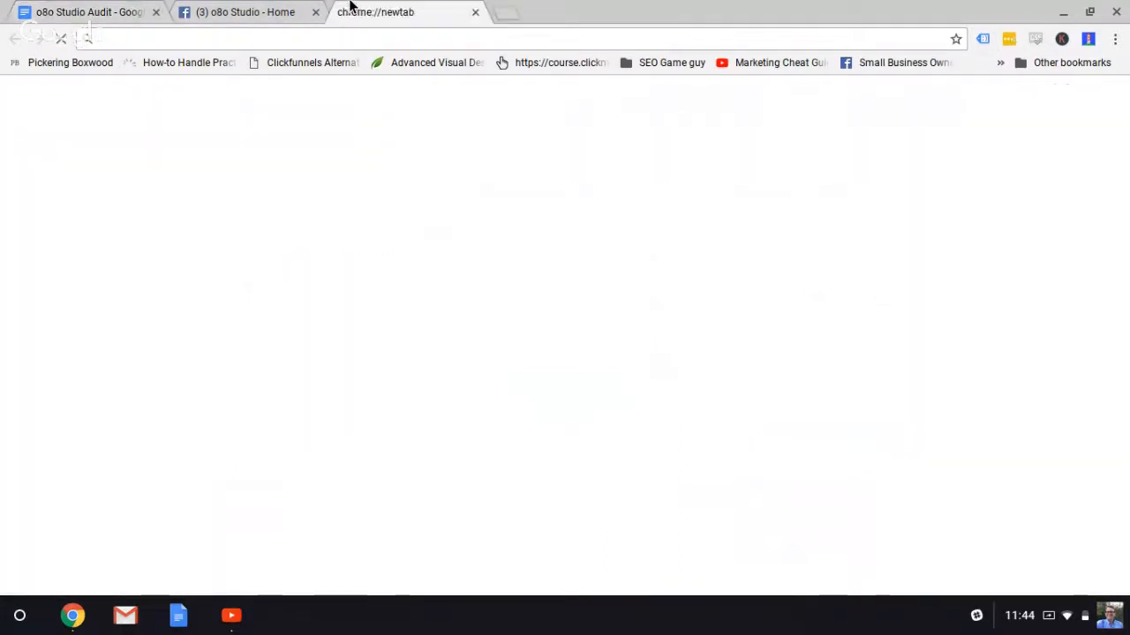
type("google.com")
key("Return")
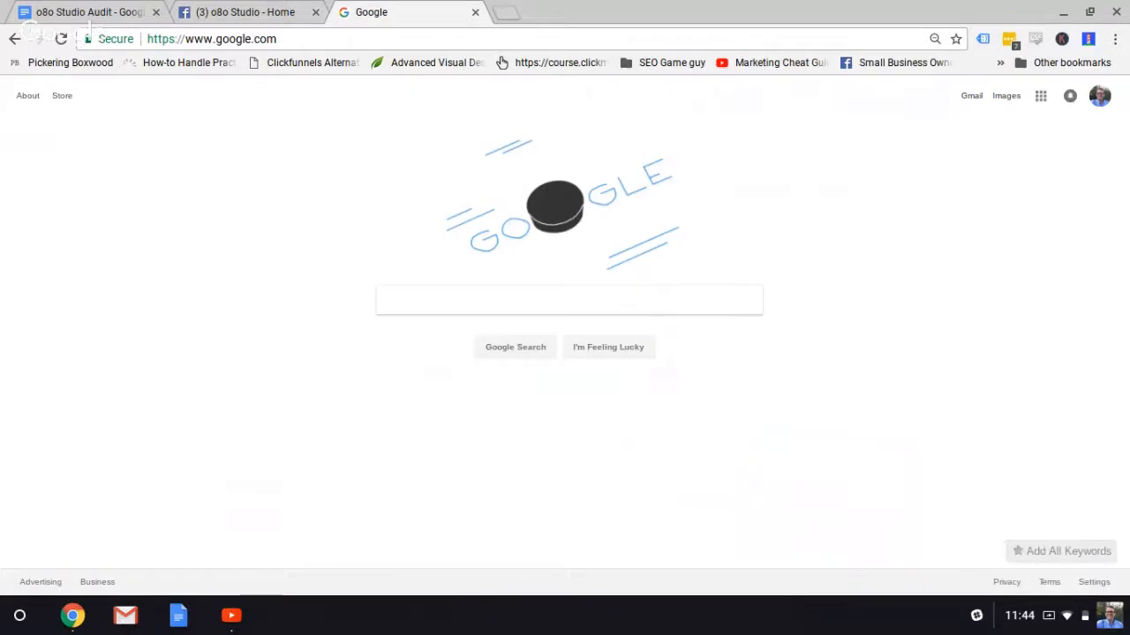
left_click(410, 303)
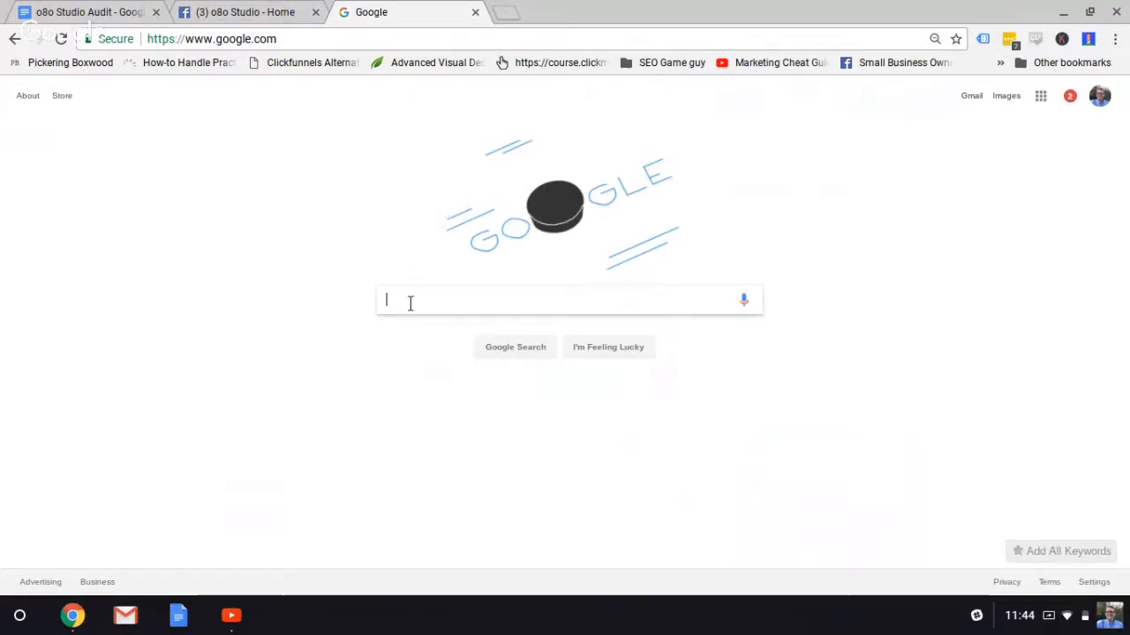
key("ctrl+v")
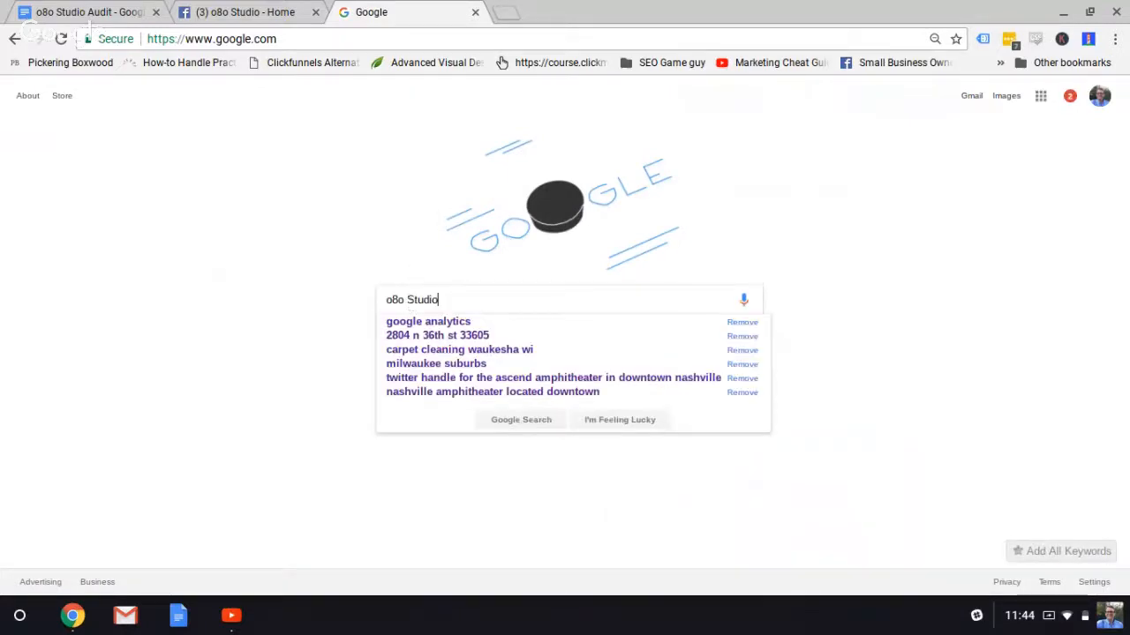
key("Return")
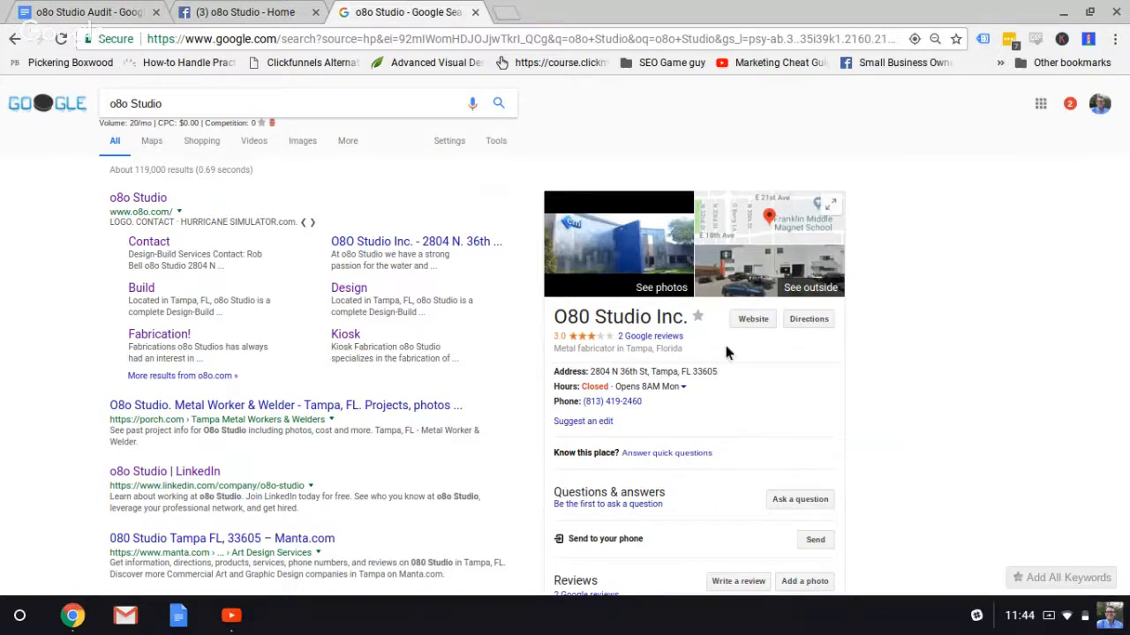
Examine the O80 Studio Inc. business listing and the surrounding search results, including its contact details, reviews and related businesses
scroll(726, 347, "down", 1)
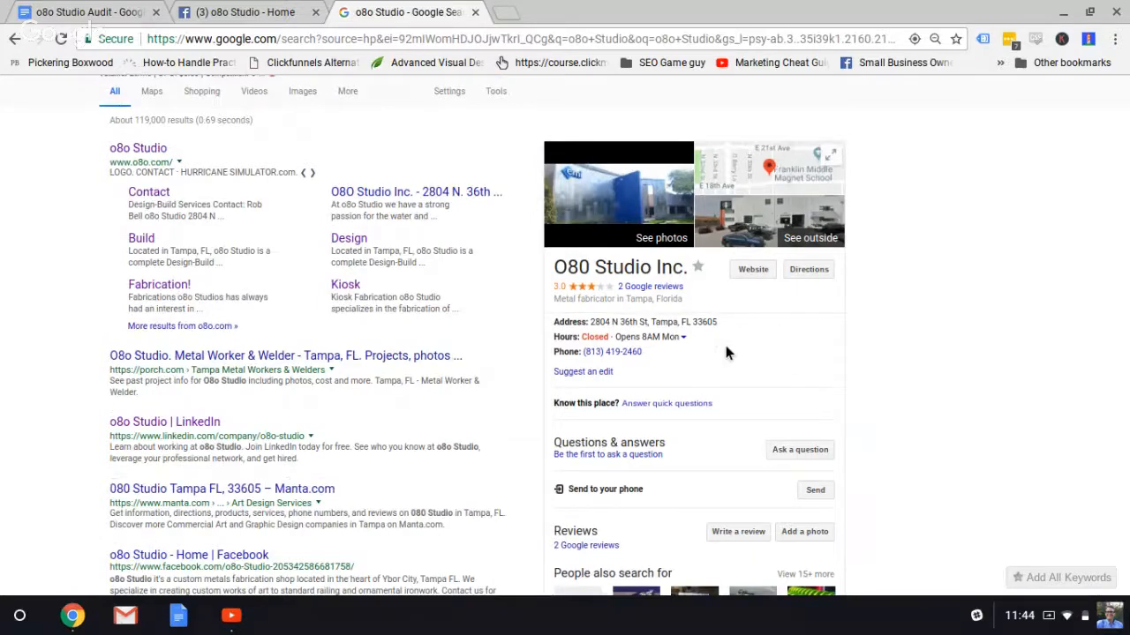
scroll(725, 351, "down", 2)
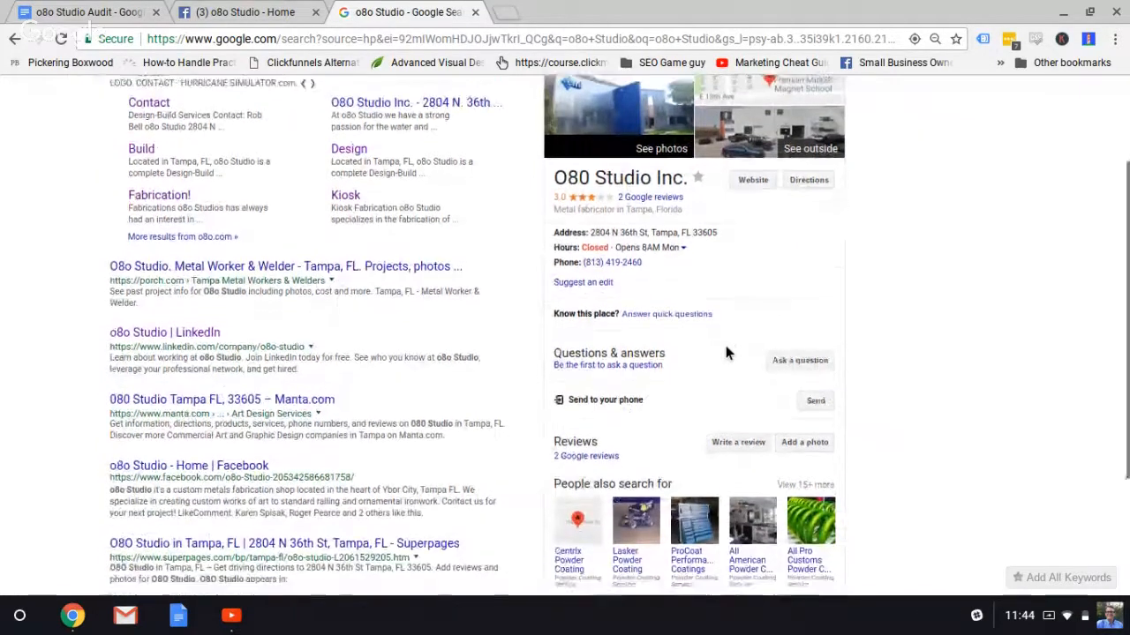
scroll(726, 353, "down", 1)
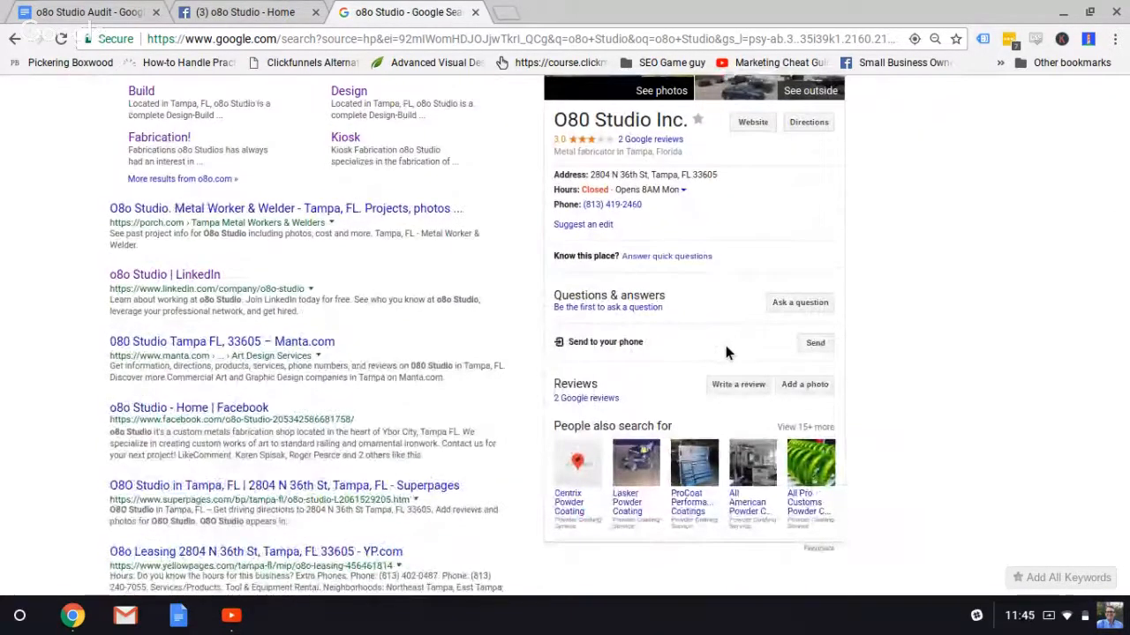
scroll(725, 345, "up", 3)
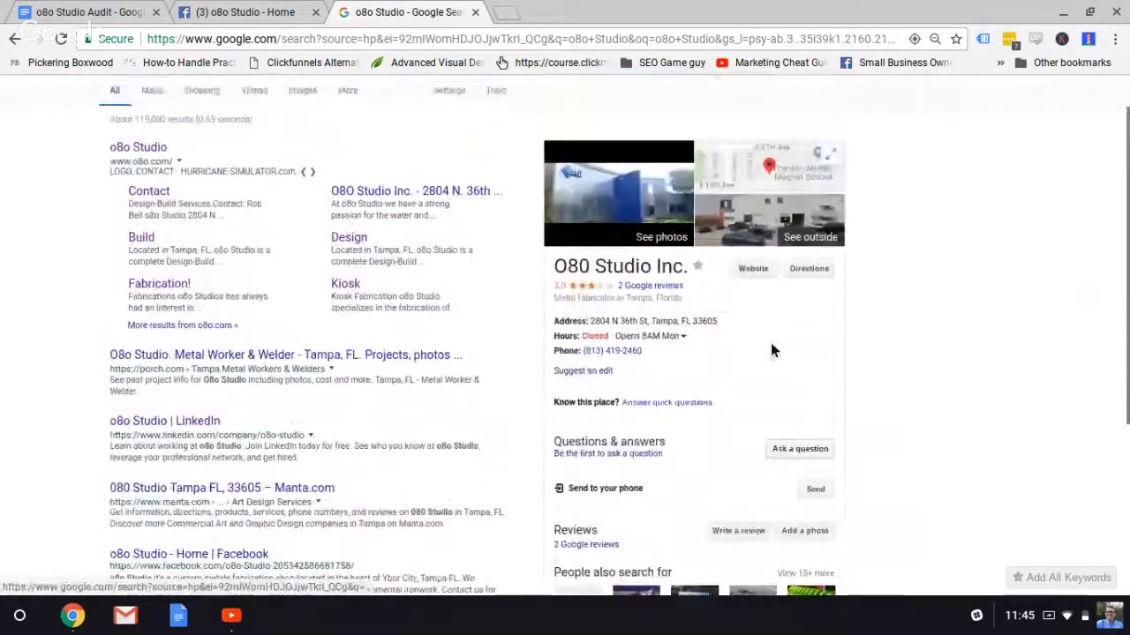
scroll(770, 343, "up", 1)
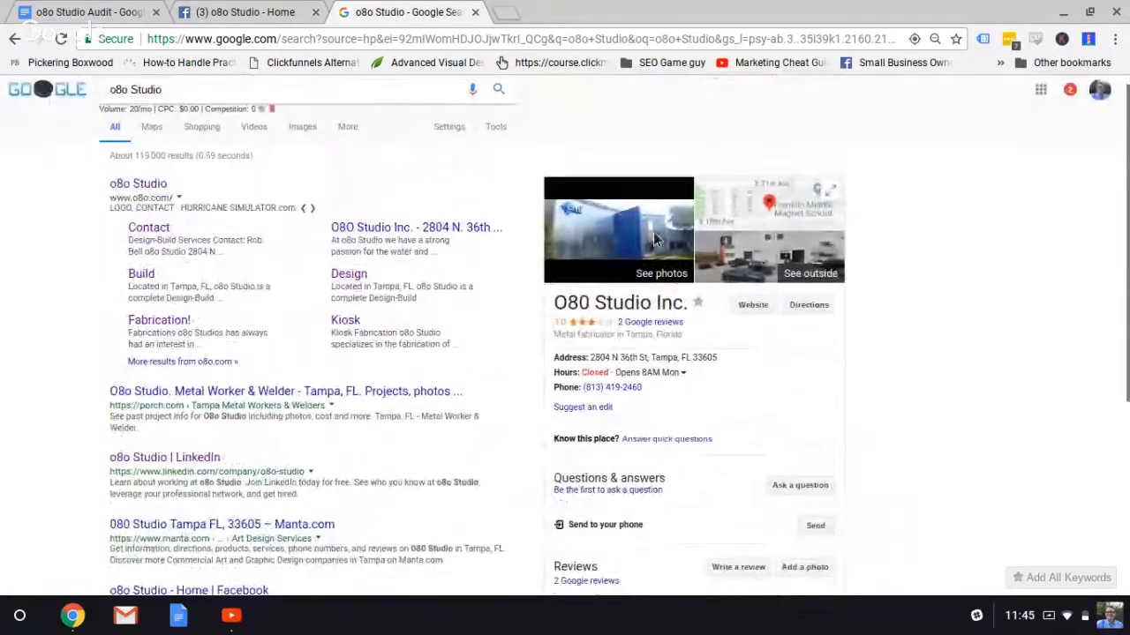
Open the business listing's photos and view the two white building exterior images and the o8o Studio logo
left_click(653, 232)
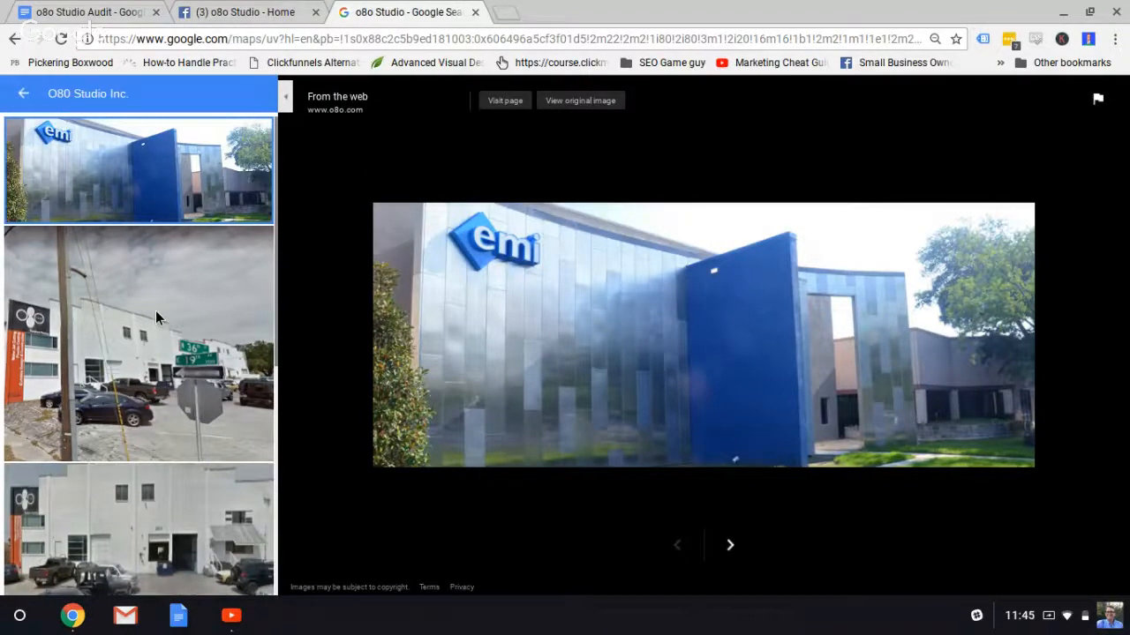
left_click(81, 302)
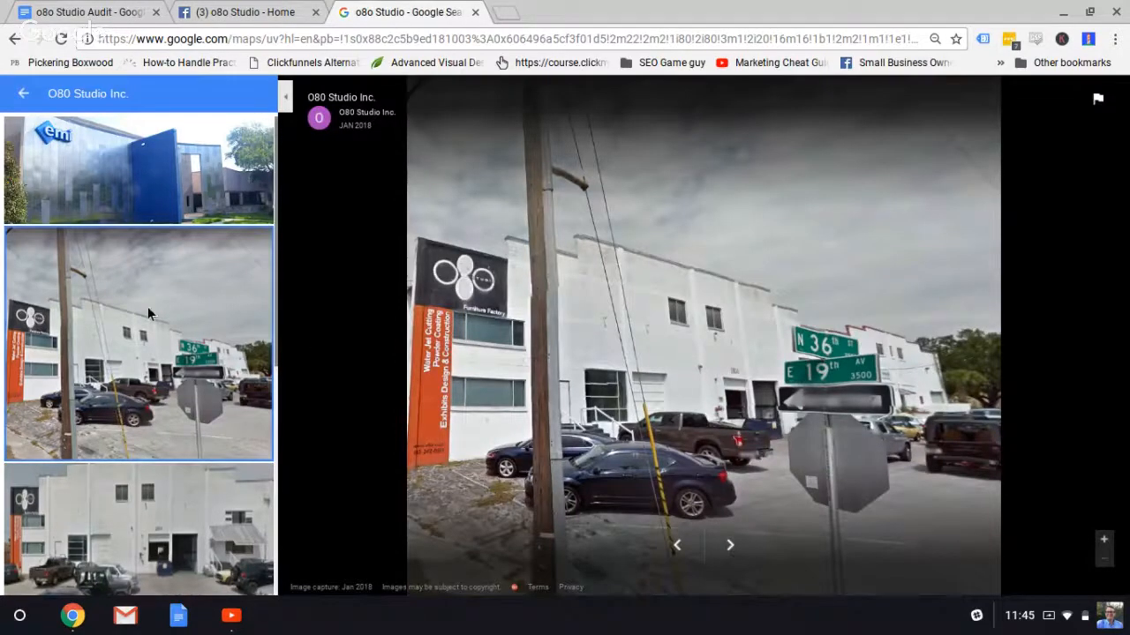
scroll(162, 348, "down", 1)
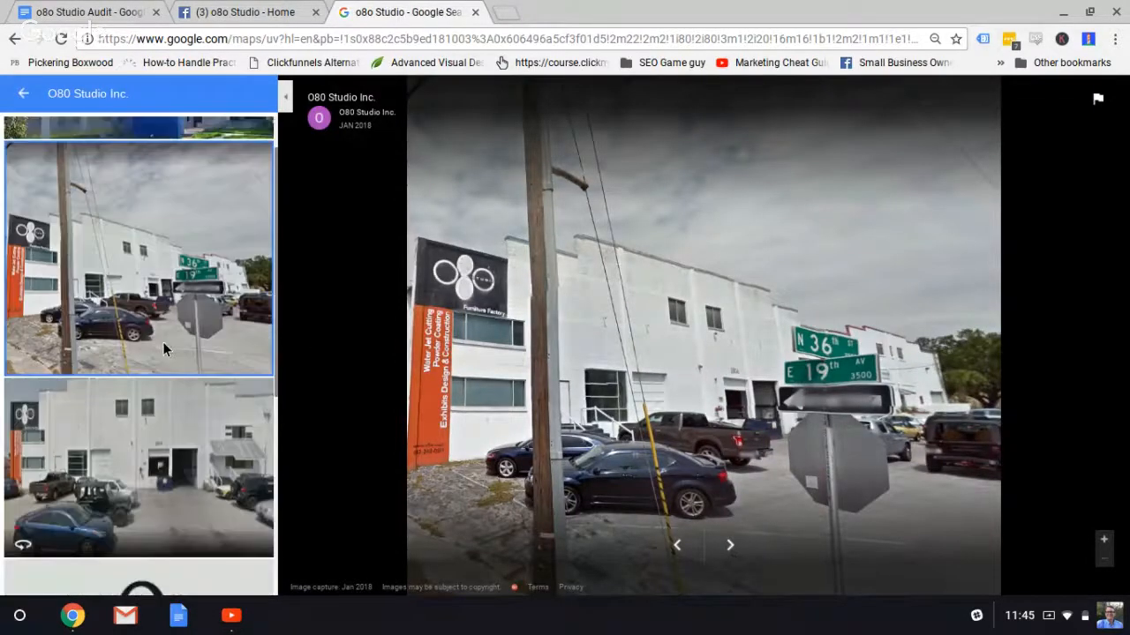
scroll(163, 349, "down", 2)
left_click(164, 349)
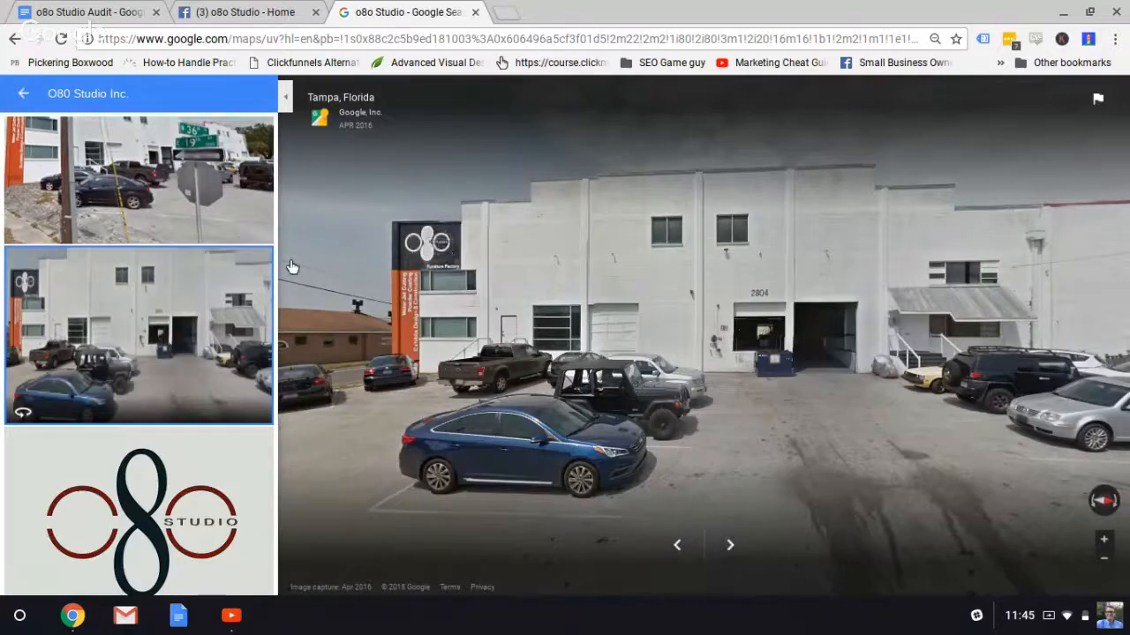
left_click(146, 476)
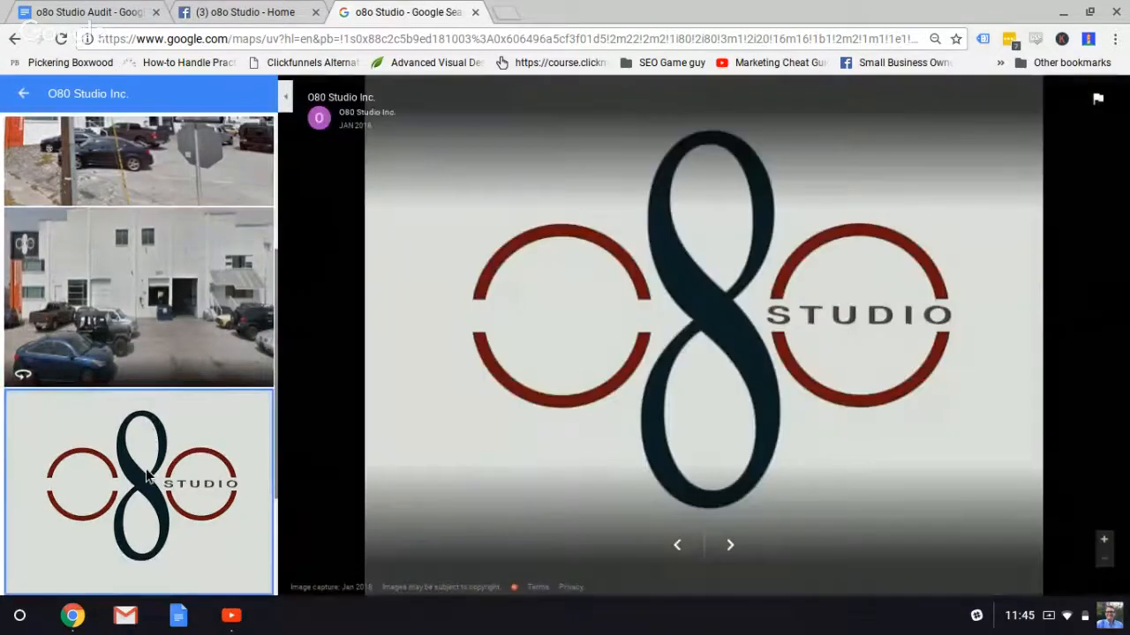
scroll(147, 476, "down", 2)
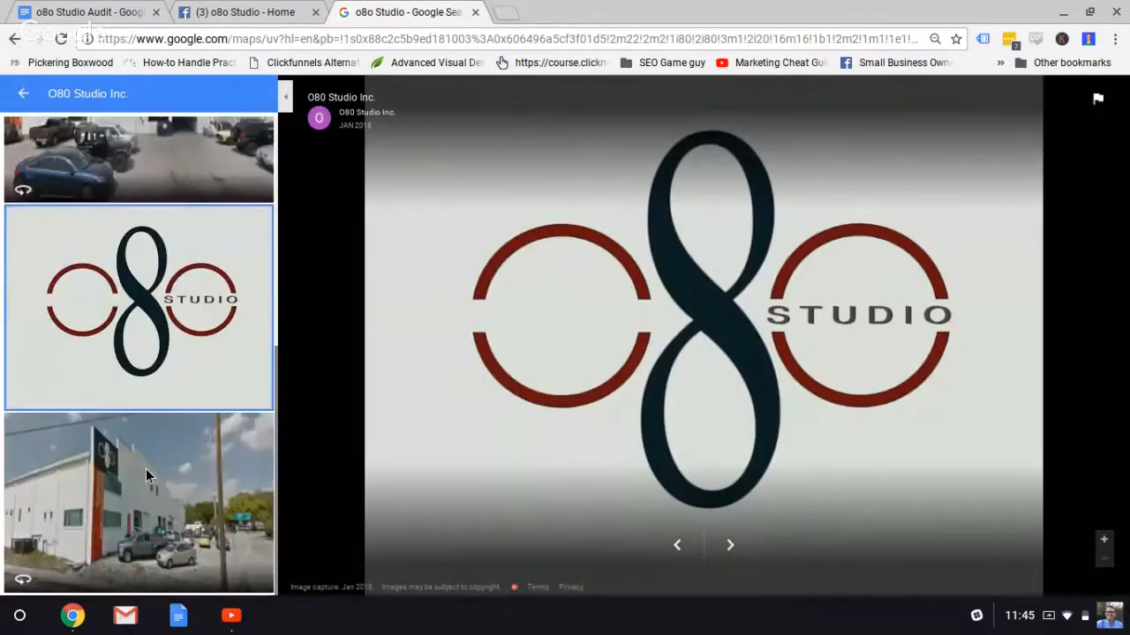
View the white building's street corner photo, look over the remaining listing photos, and return to the search results
left_click(147, 477)
scroll(146, 476, "down", 5)
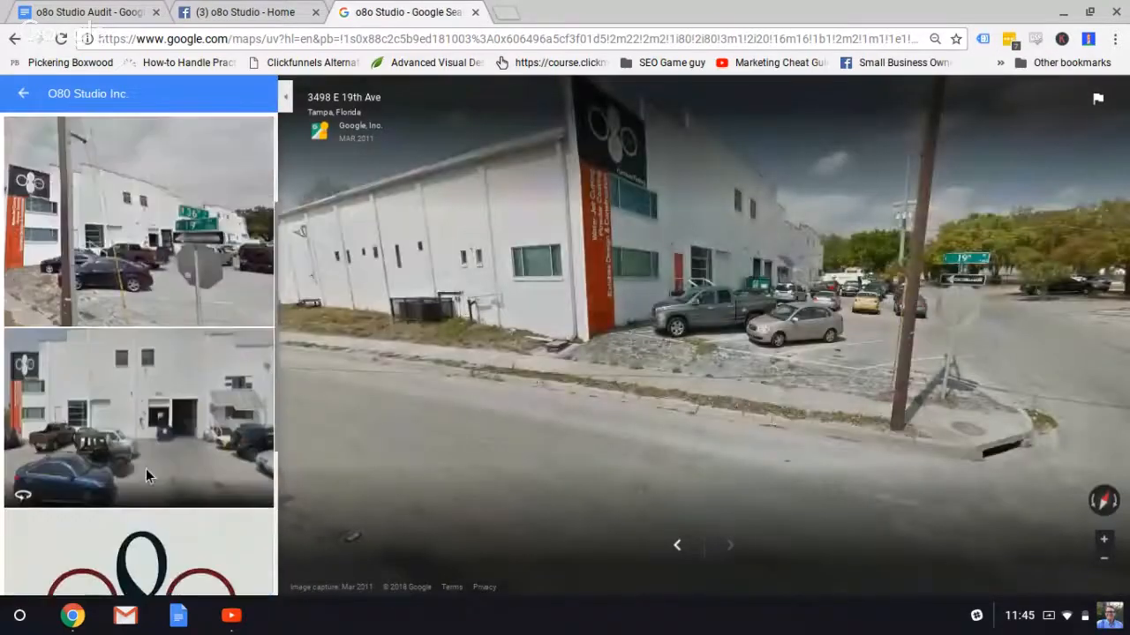
scroll(146, 474, "up", 1)
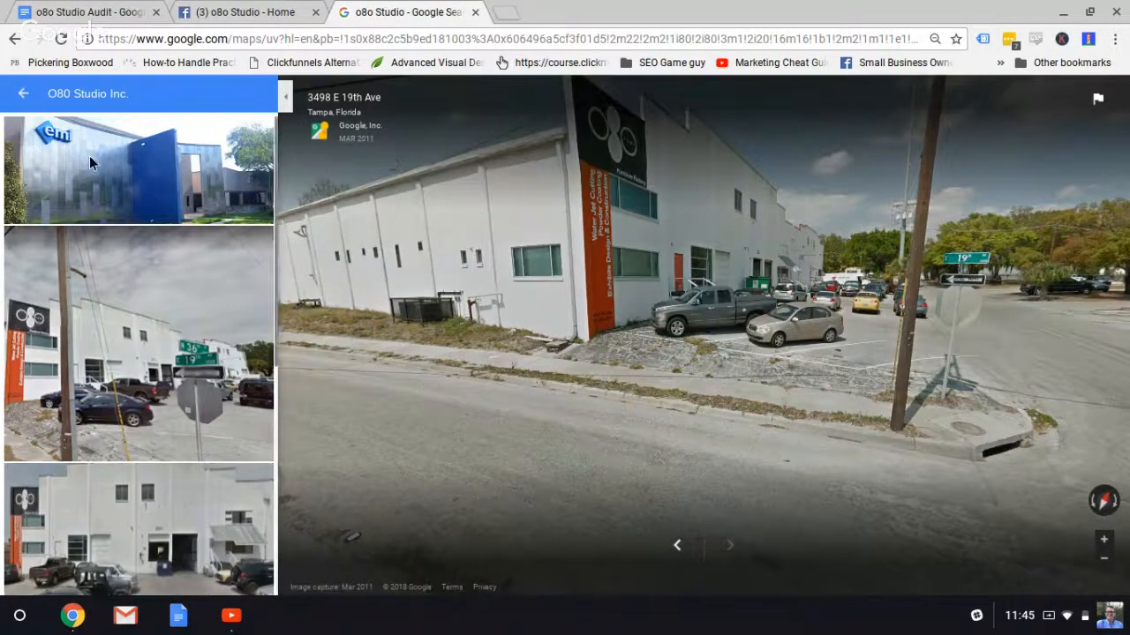
left_click(23, 95)
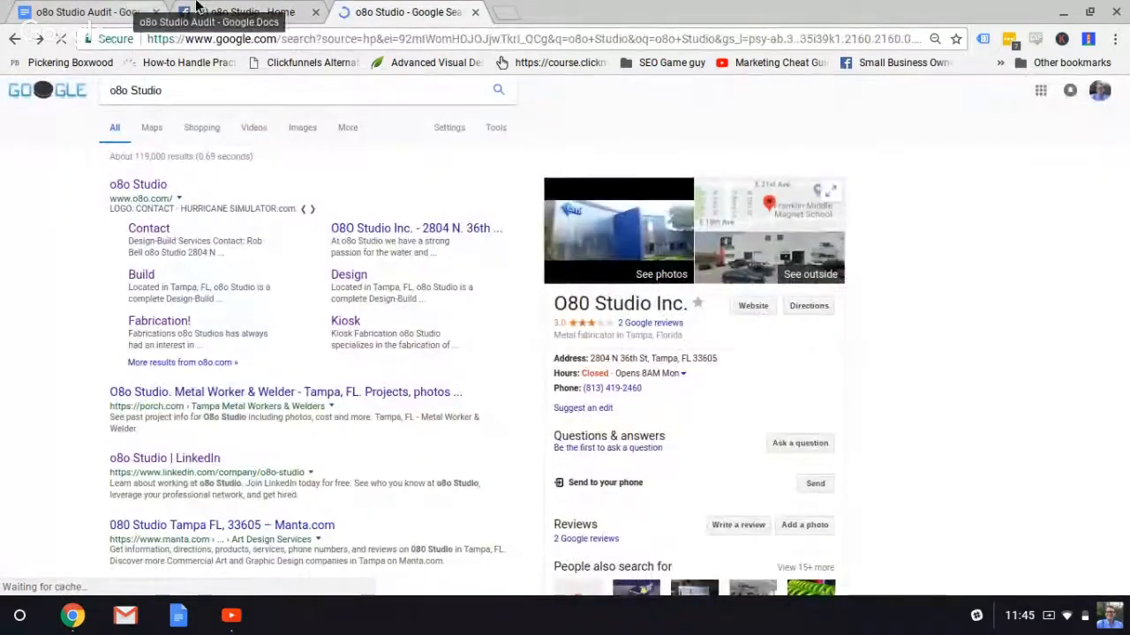
In the o8o Studio Audit document's Notes section, expand the GMB line to read "GMB Google My Business"
left_click(29, 7)
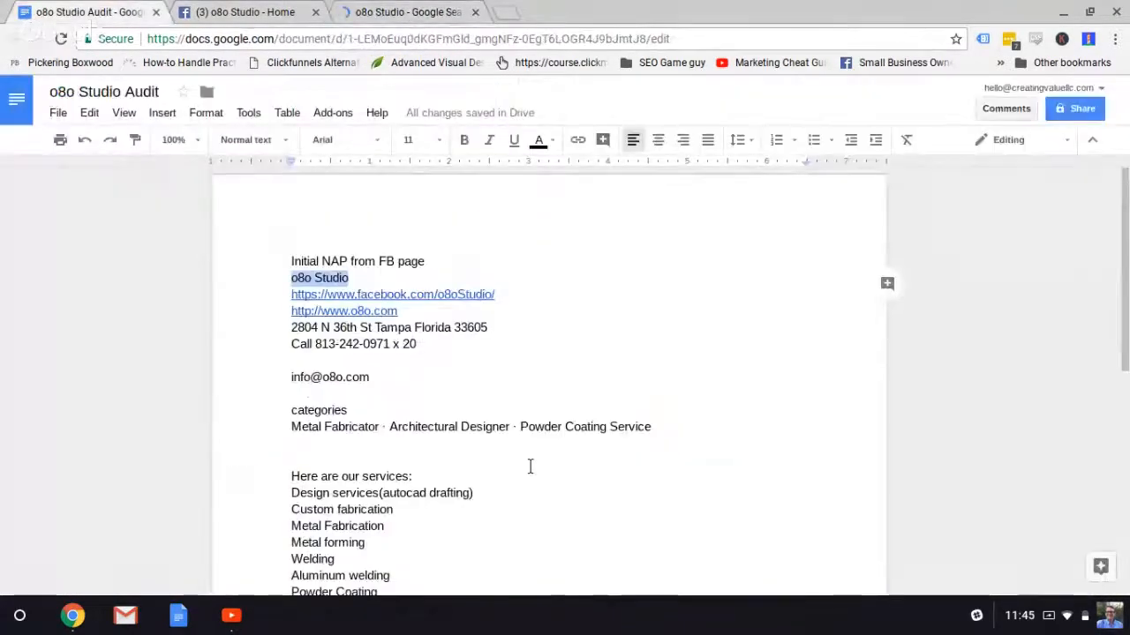
scroll(529, 466, "down", 10)
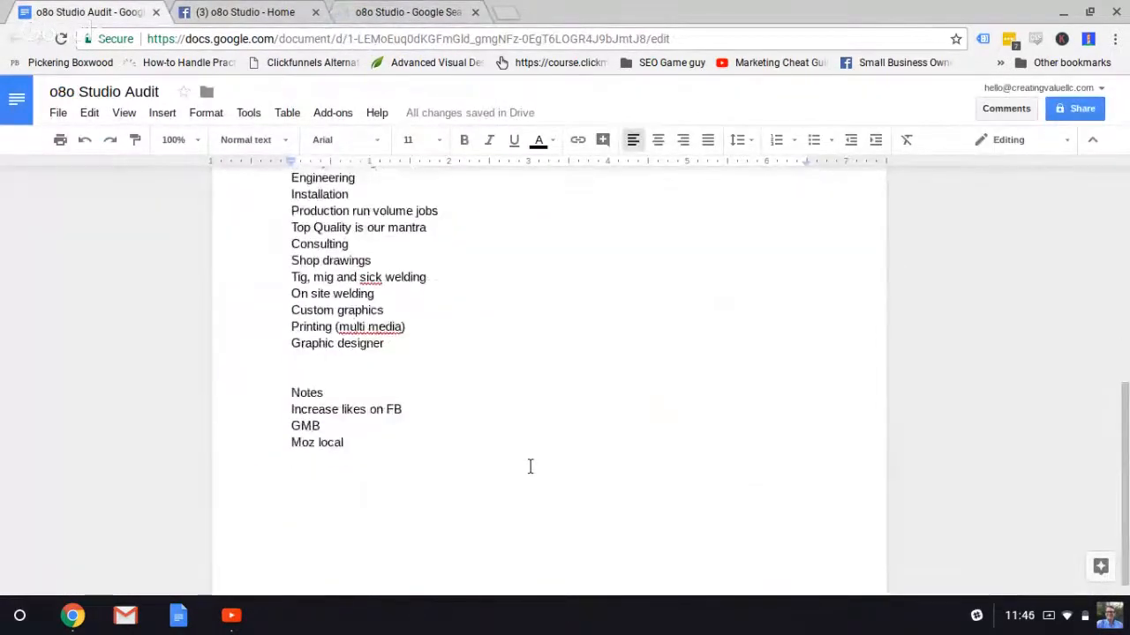
left_click(430, 409)
key("Return")
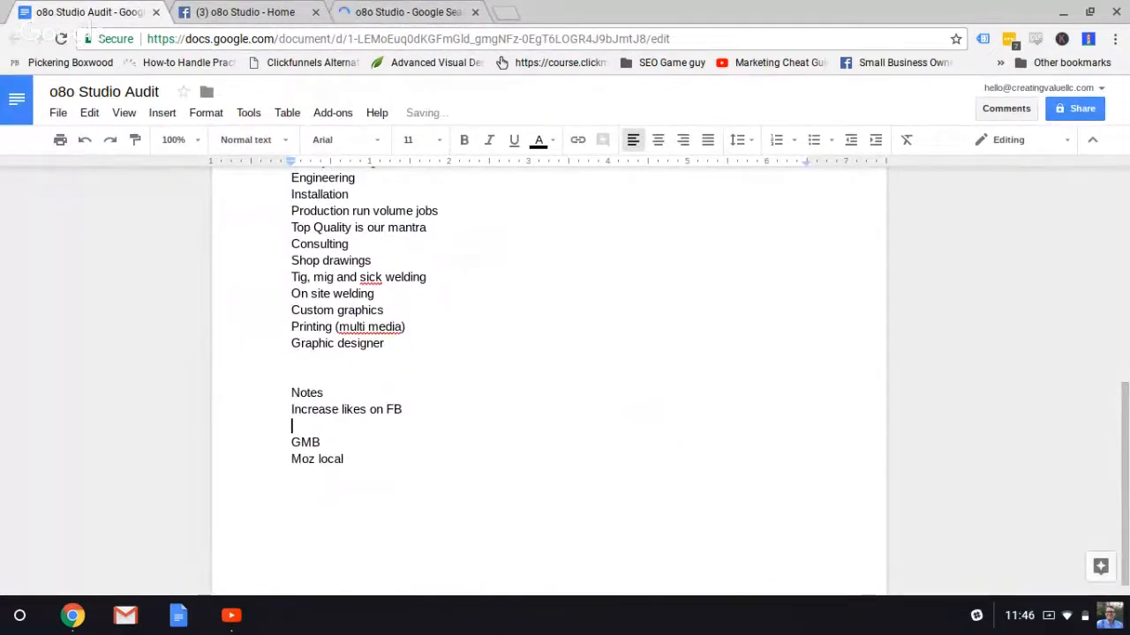
key("BackSpace")
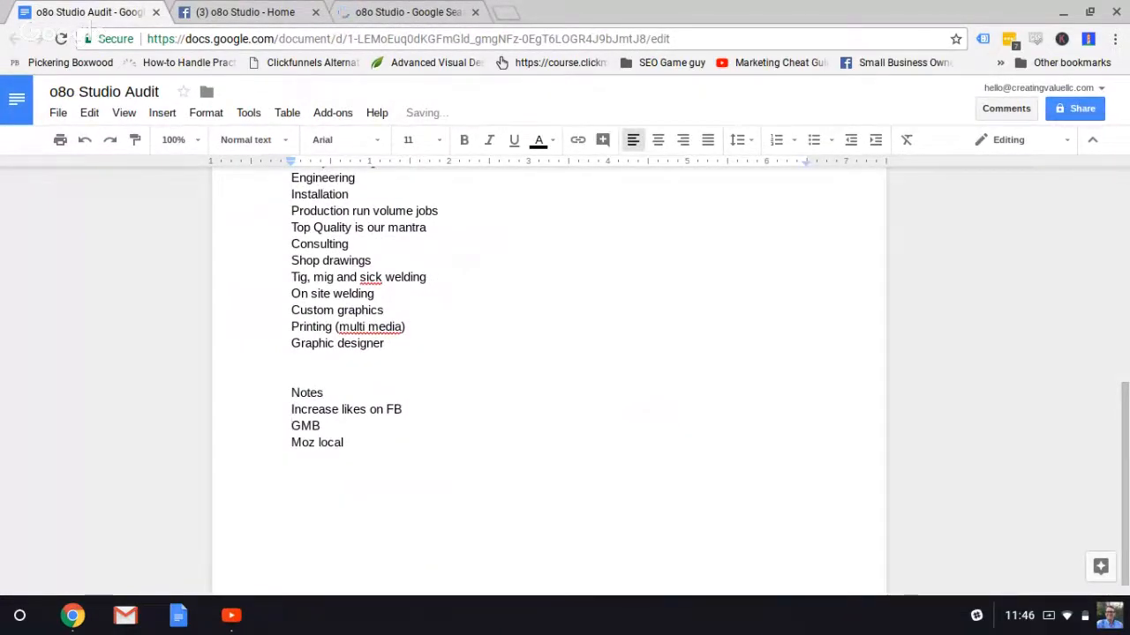
key("Down")
key("Left")
type("Goo")
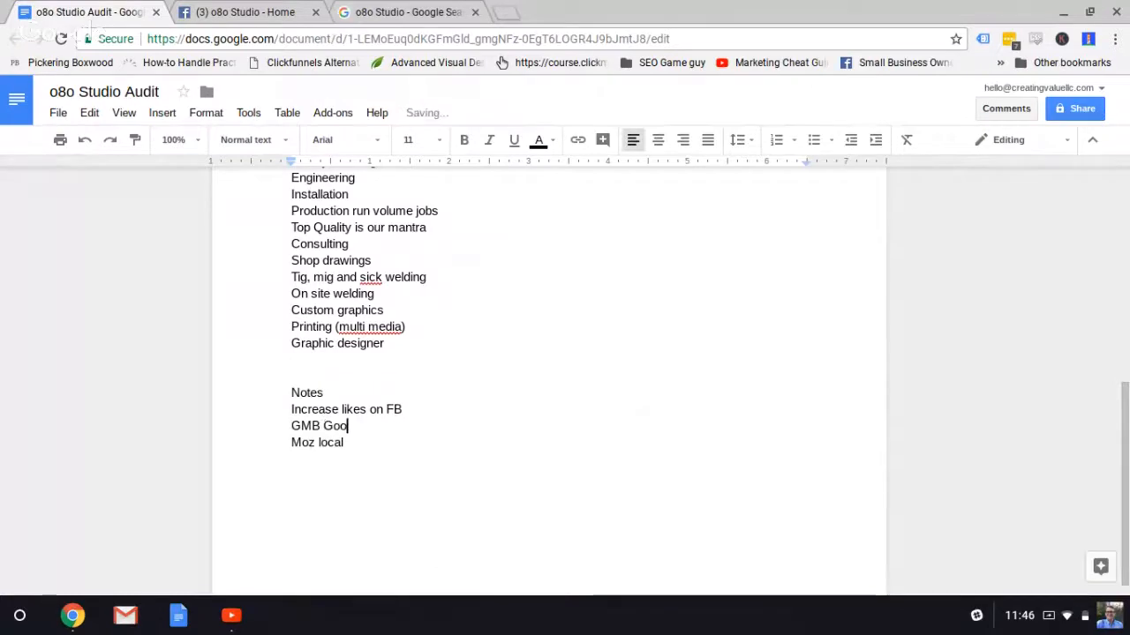
type("gle My Business")
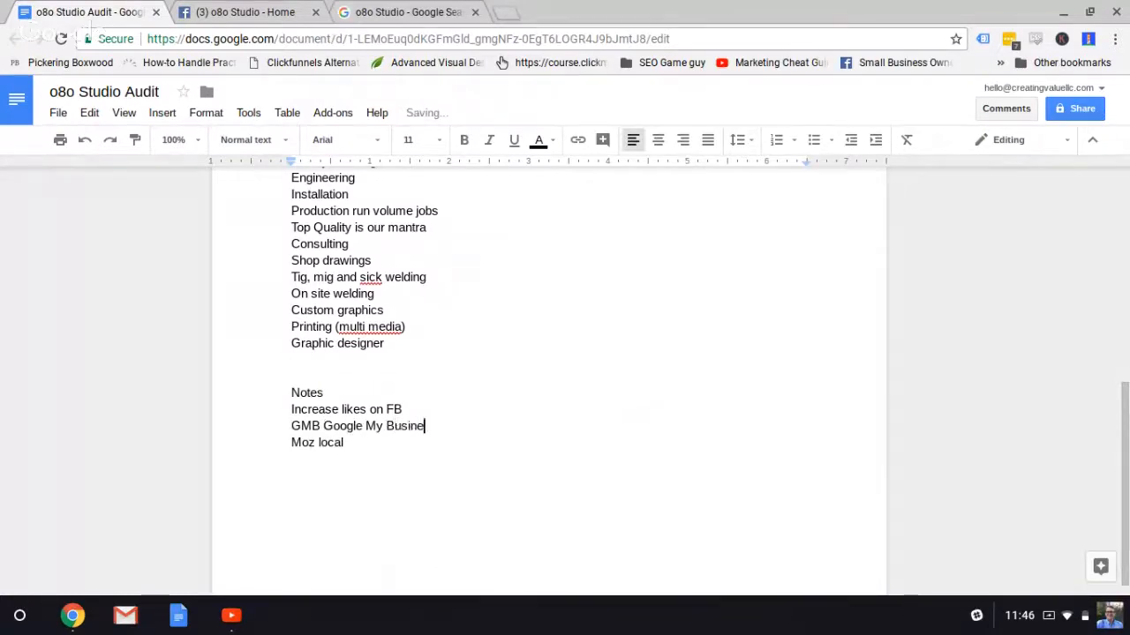
Add the note "Add photos of interior" below the Google My Business line, followed by a blank line
key("Return")
type("Add phont")
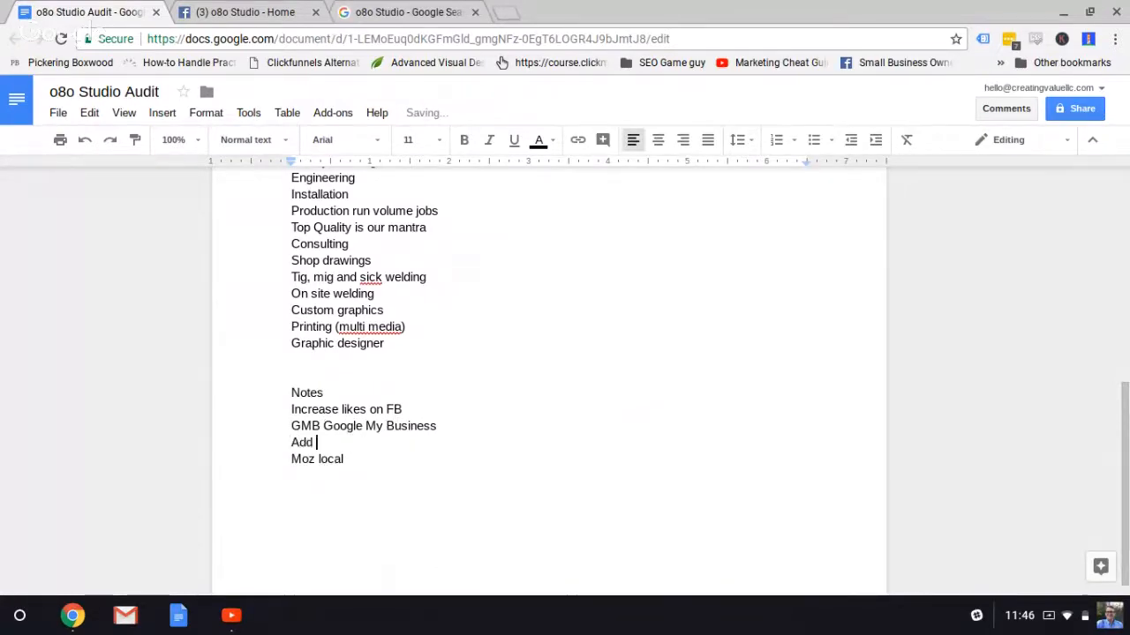
key("BackSpace")
key("BackSpace")
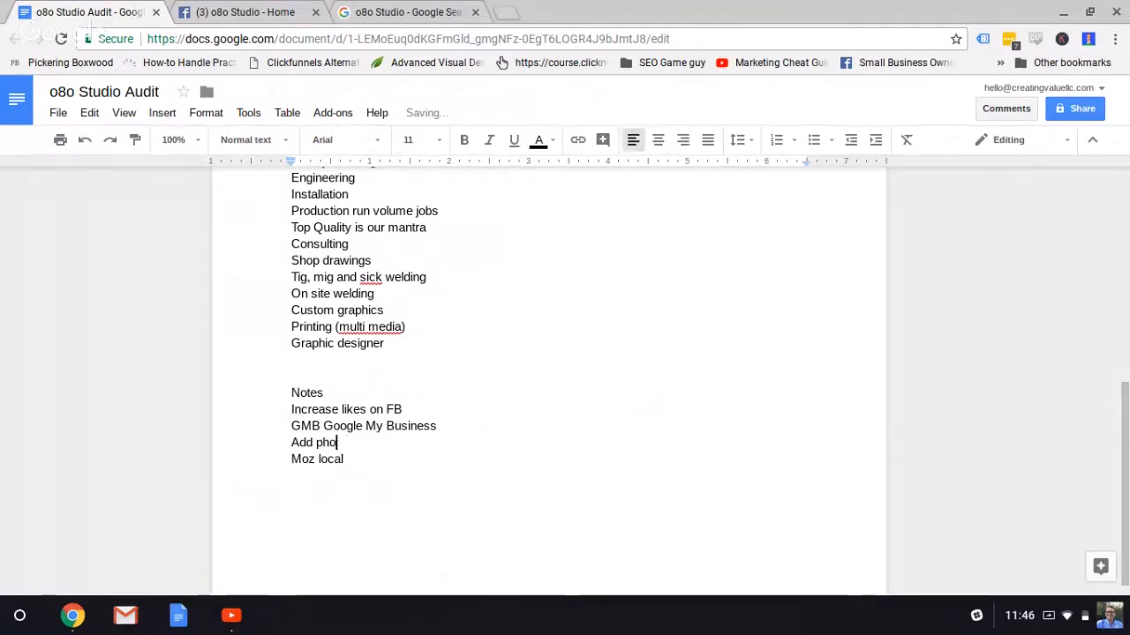
type("tos of")
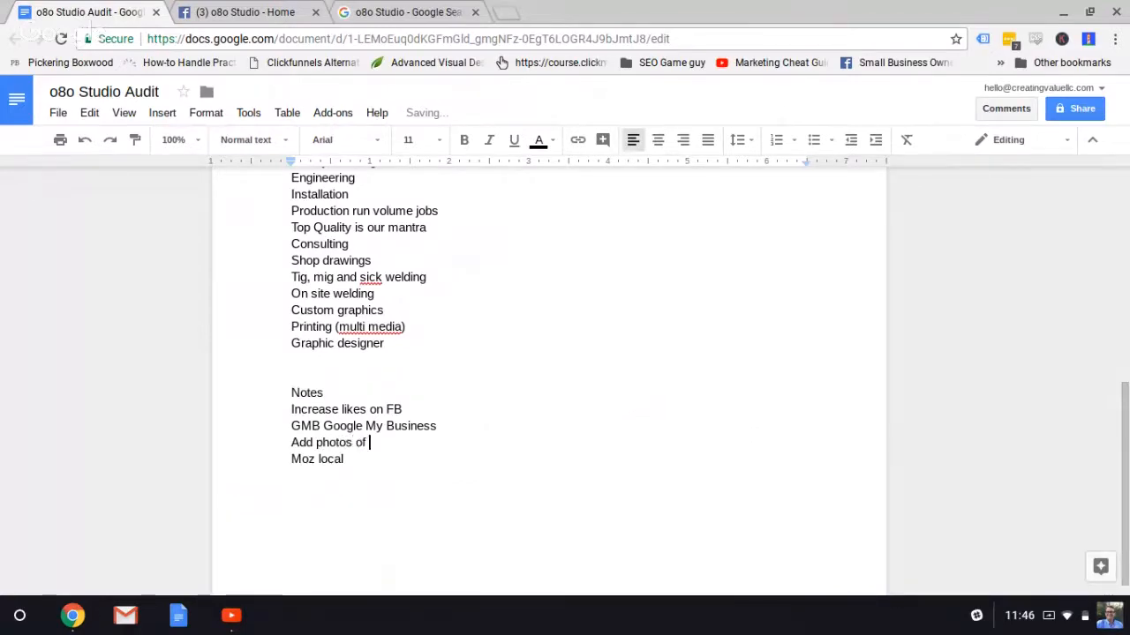
type("off")
key("BackSpace")
key("BackSpace")
key("BackSpace")
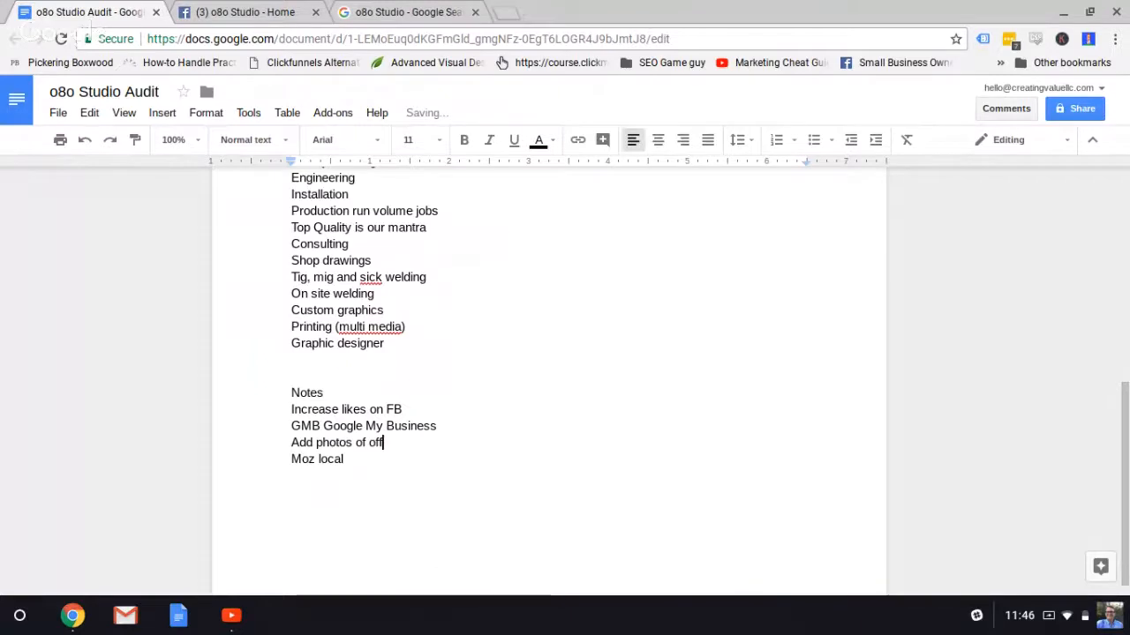
type("interior")
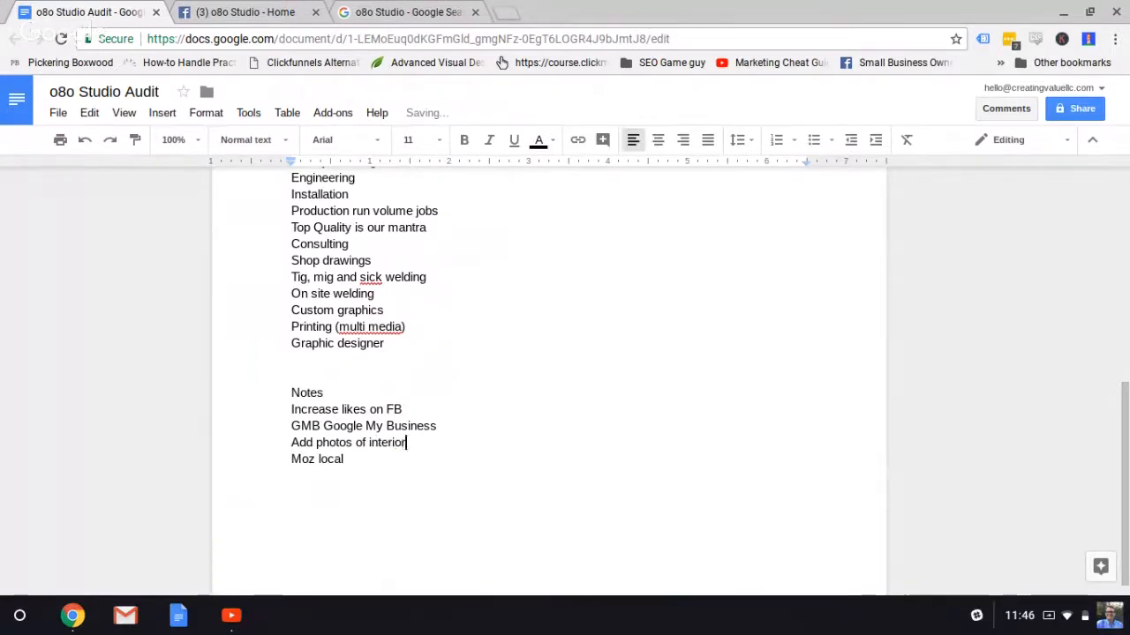
key("Return")
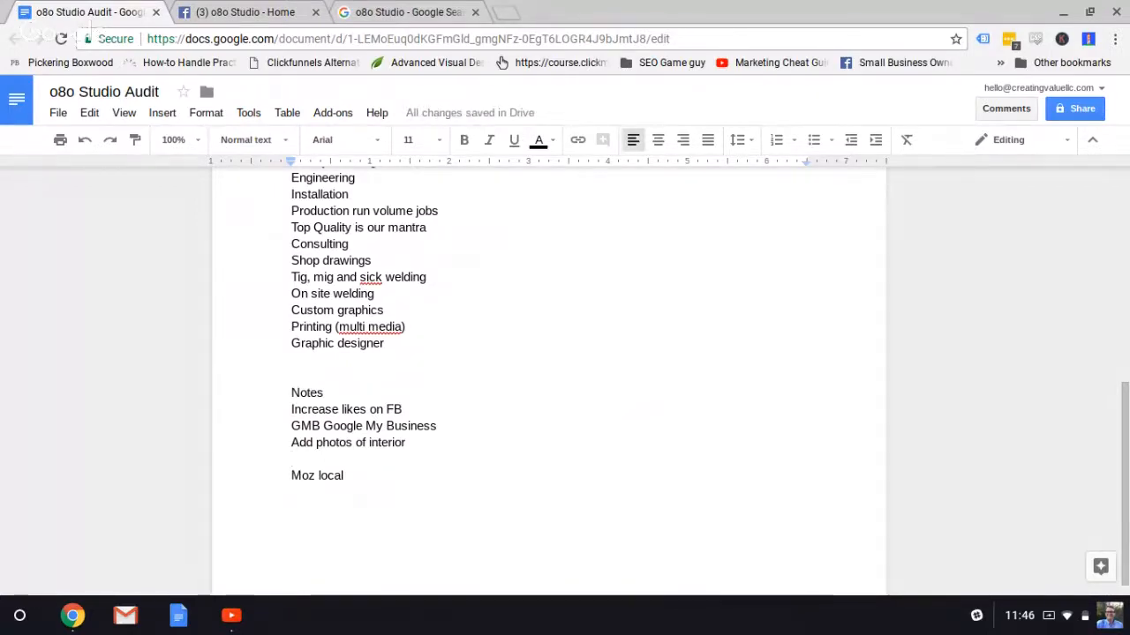
Expand the opening hours on the Google business listing and check the Facebook page's full About details for comparison
left_click(441, 9)
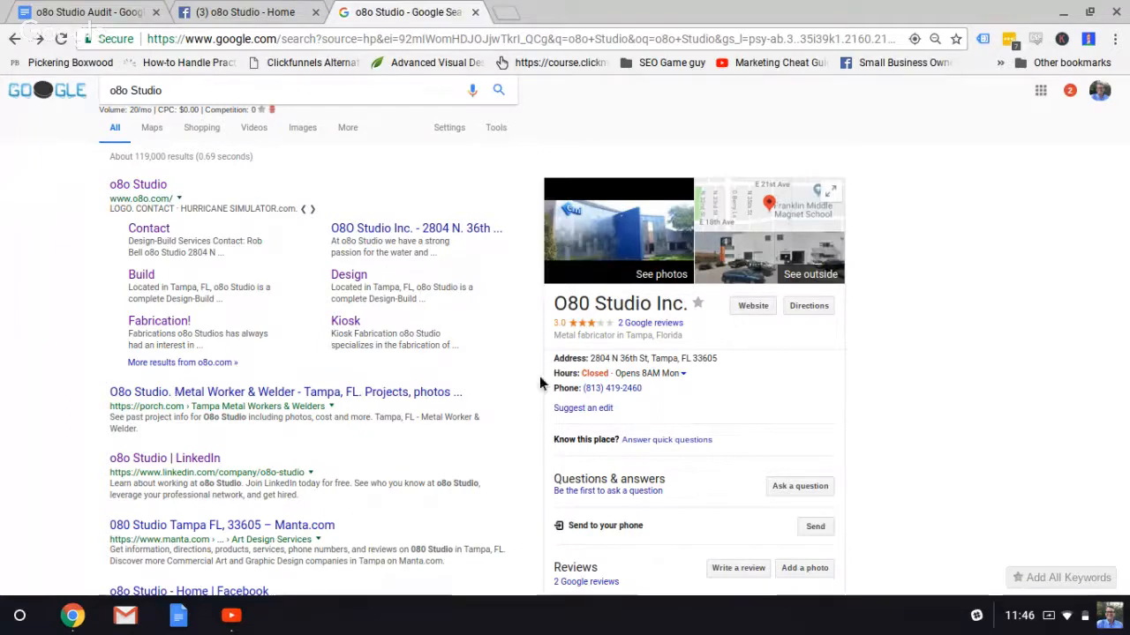
left_click(682, 374)
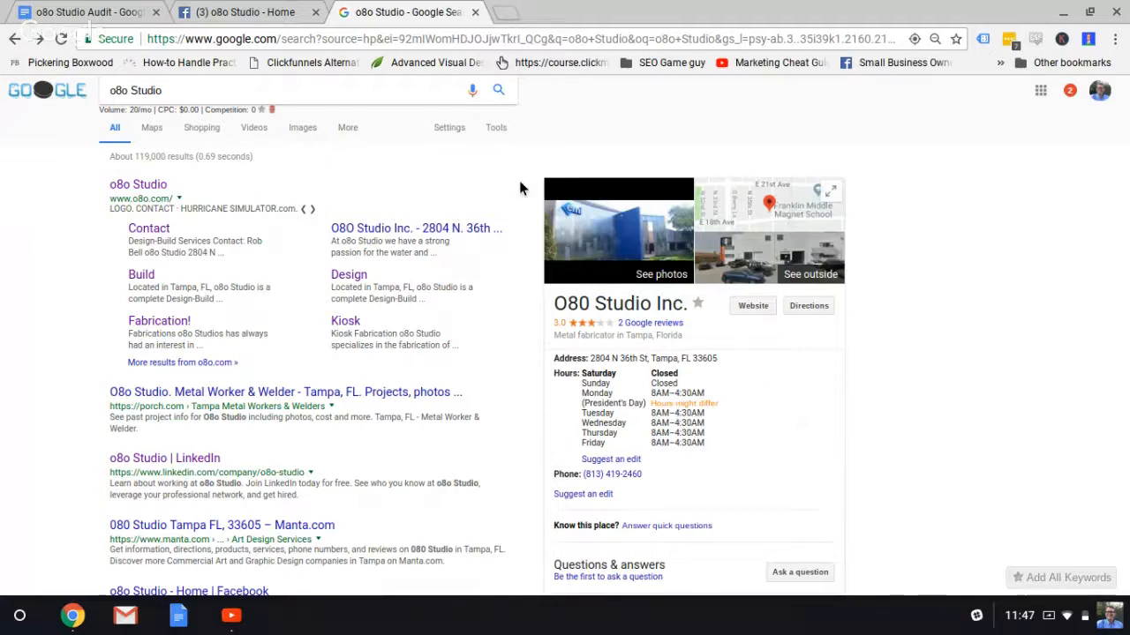
left_click(271, 11)
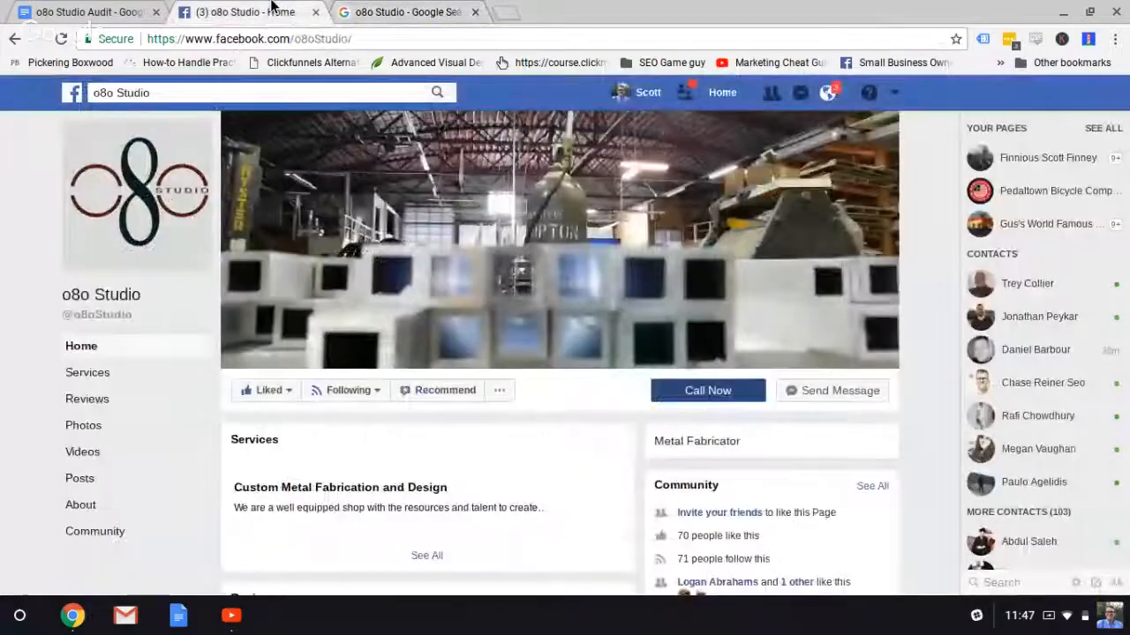
scroll(589, 354, "down", 4)
scroll(589, 354, "up", 2)
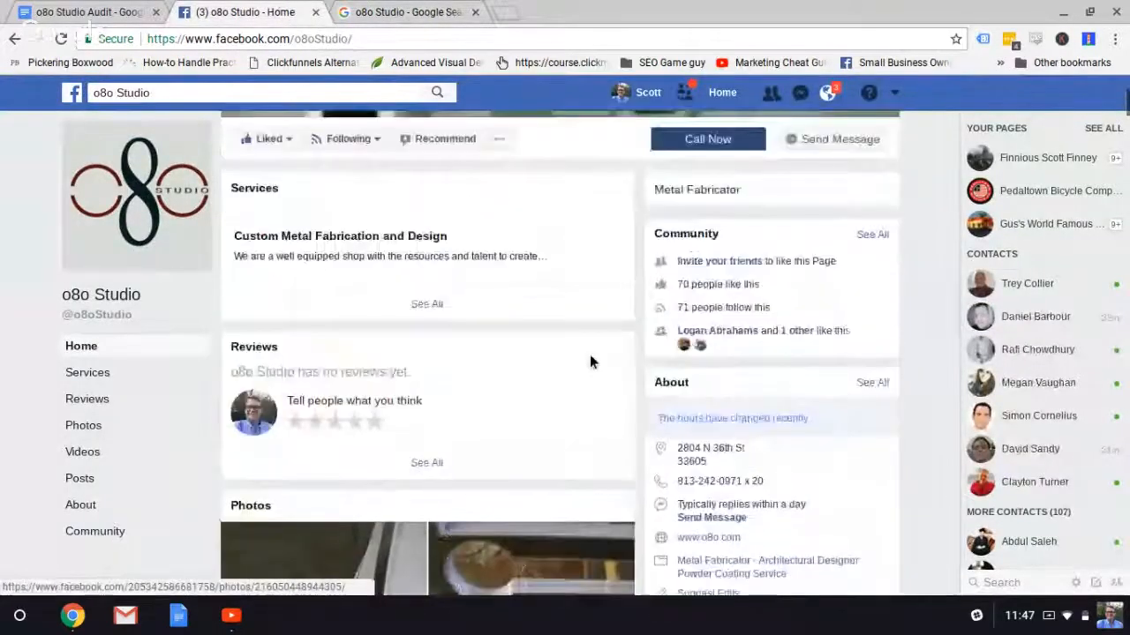
scroll(589, 354, "down", 1)
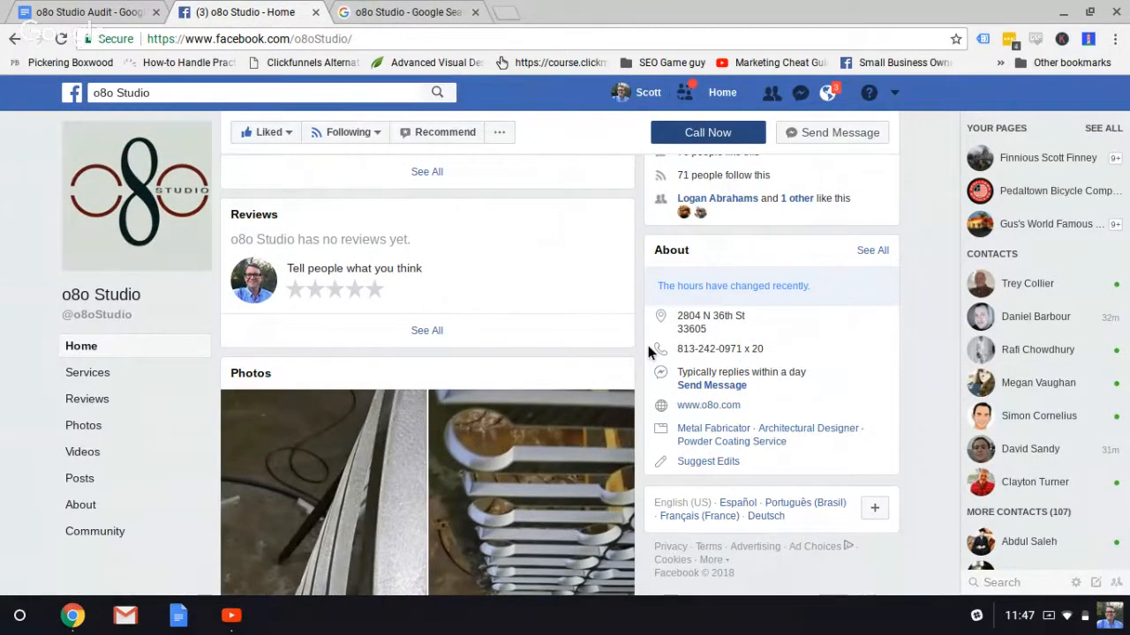
left_click(880, 254)
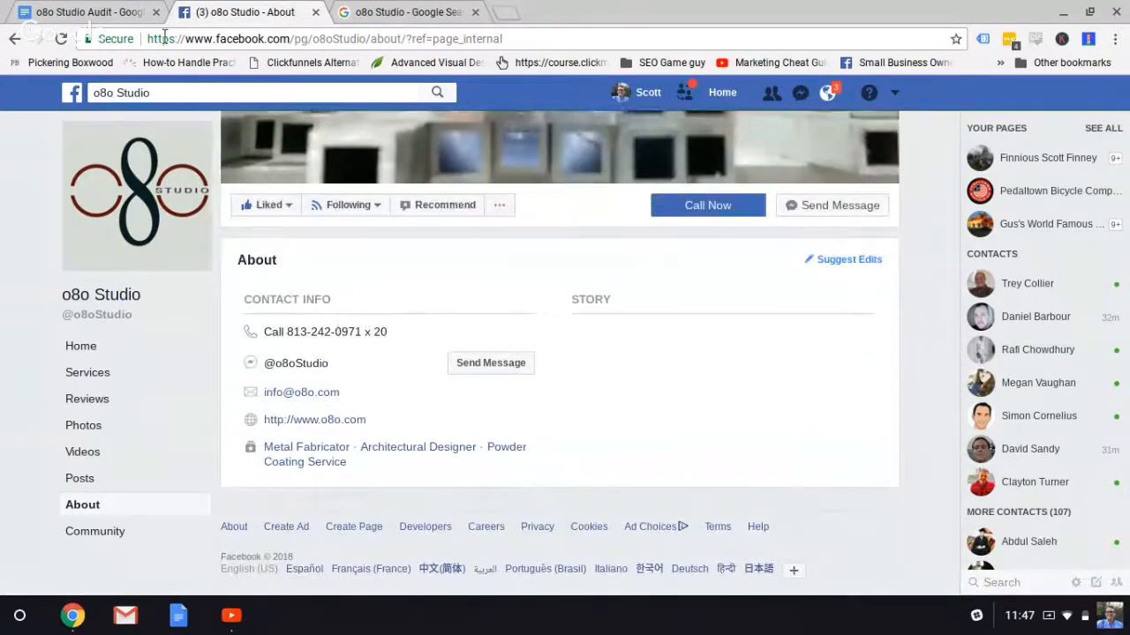
In the audit document, add the note "FB hours of opperation" below "Increase likes on FB" and another blank line above "Moz local"
left_click(88, 13)
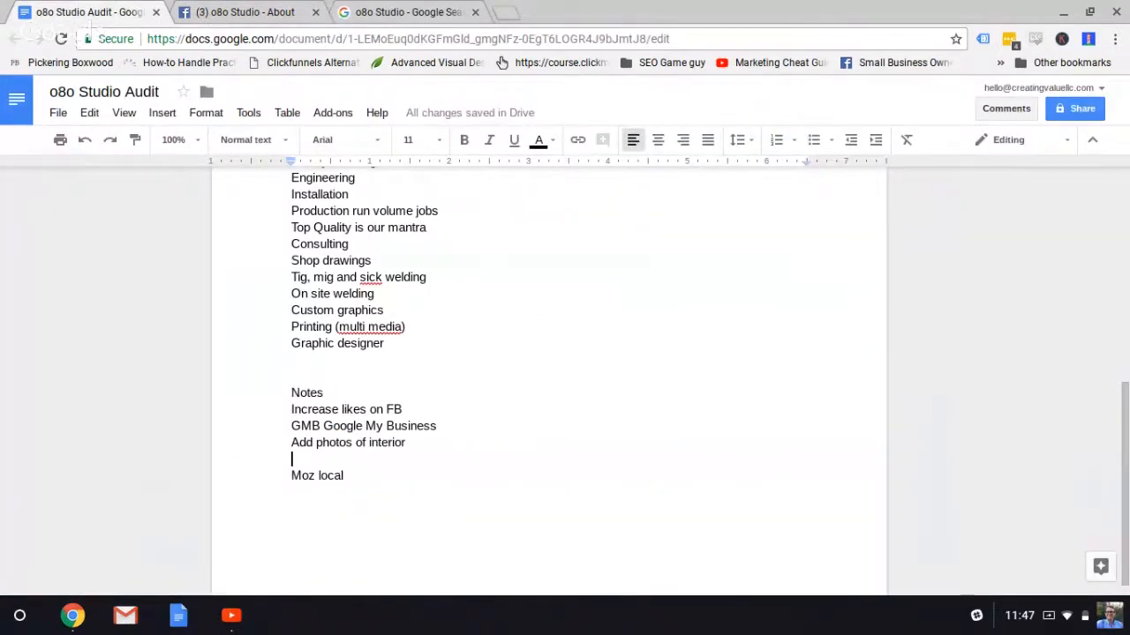
key("Return")
key("Up")
key("Up")
key("Up")
key("Up")
key("End")
key("Return")
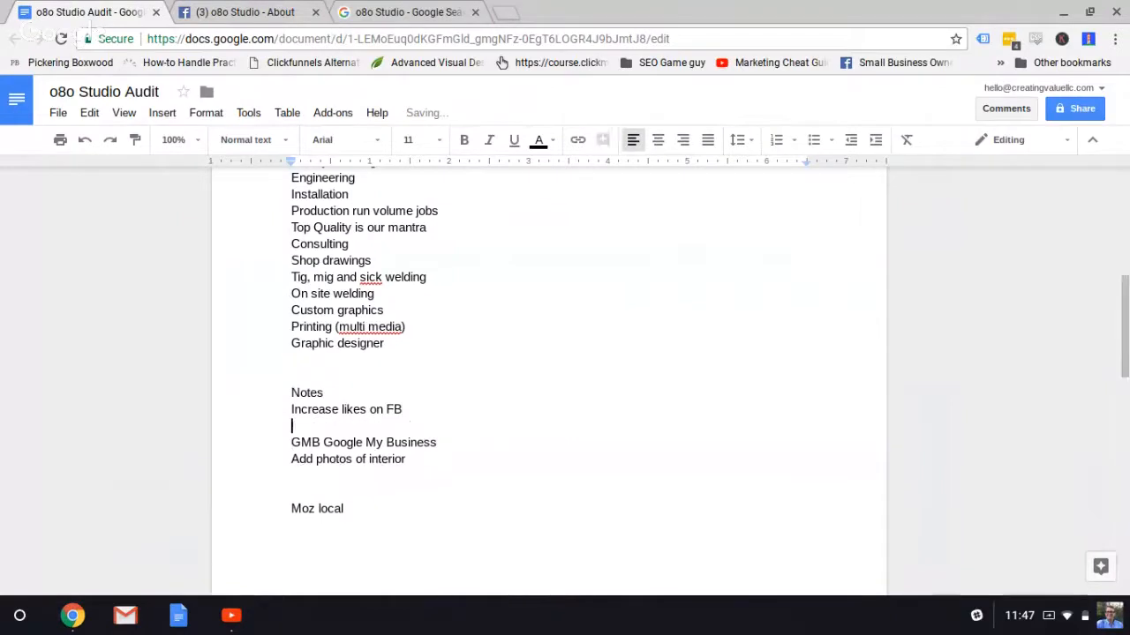
type("FM")
key("BackSpace")
key("BackSpace")
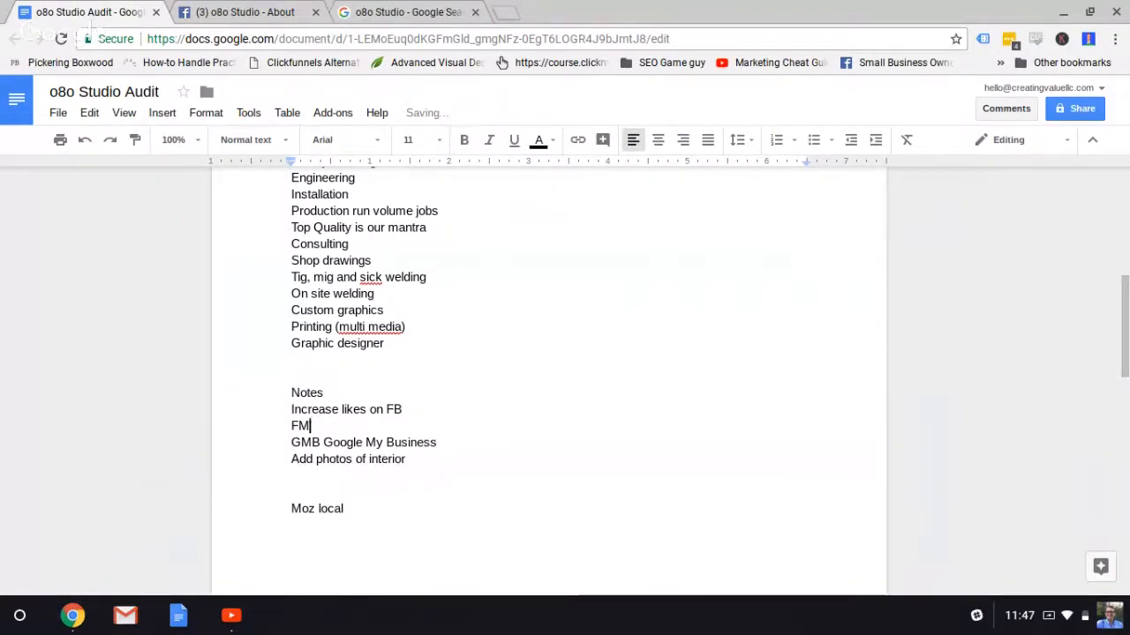
type("B hours of opperation")
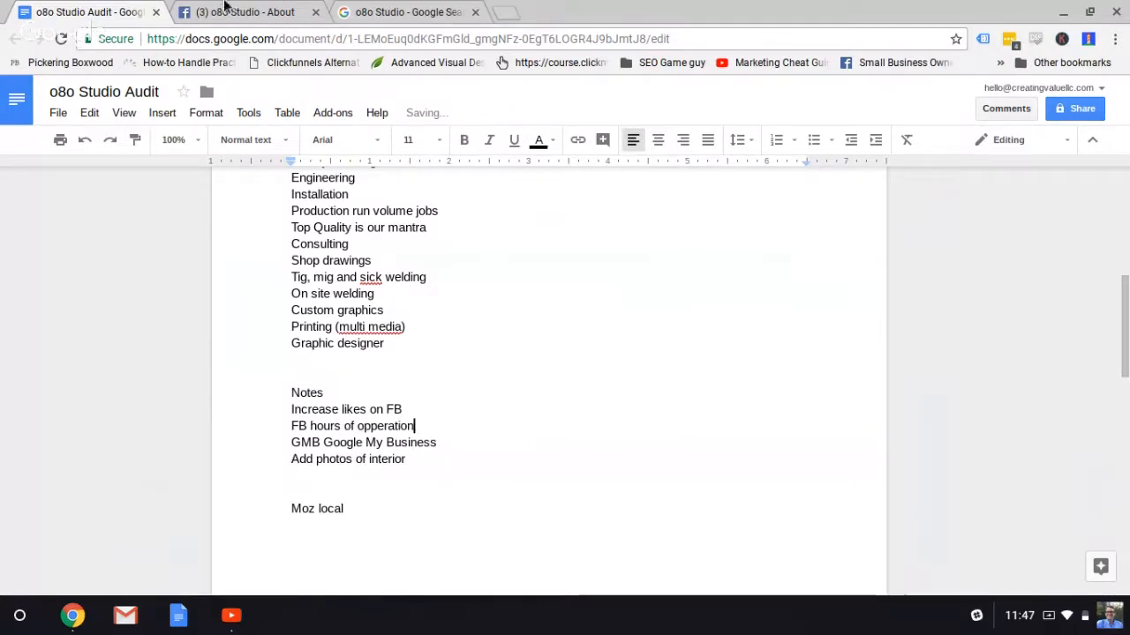
Recheck the Facebook page and Google listing, and add the note "GMB get reviews" below "GMB Google My Business" in the audit document
left_click(225, 11)
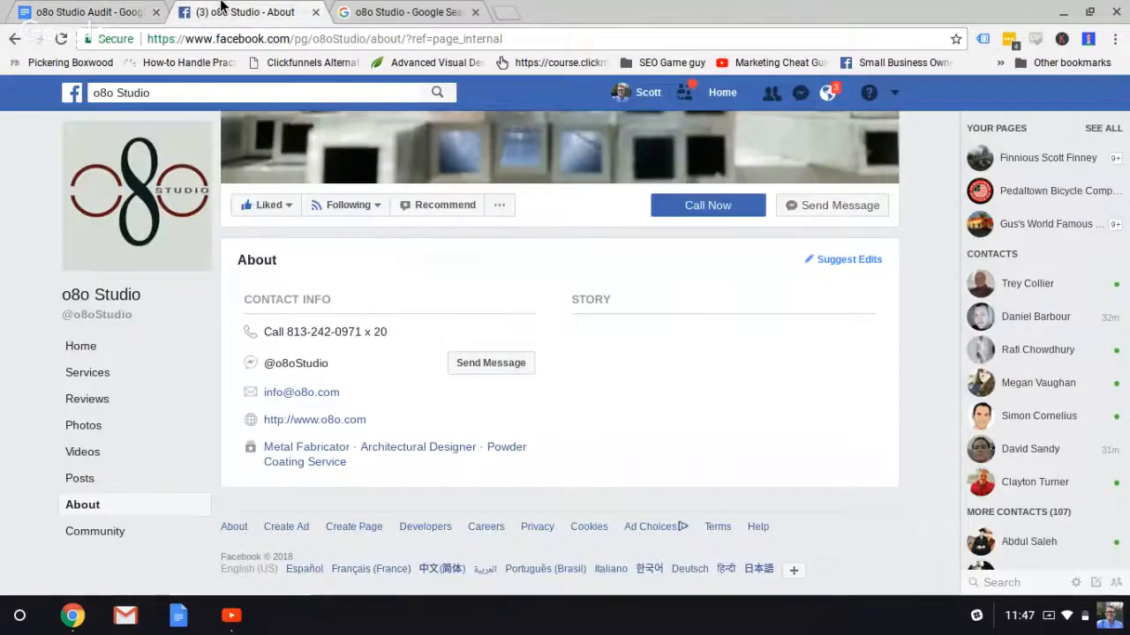
left_click(365, 12)
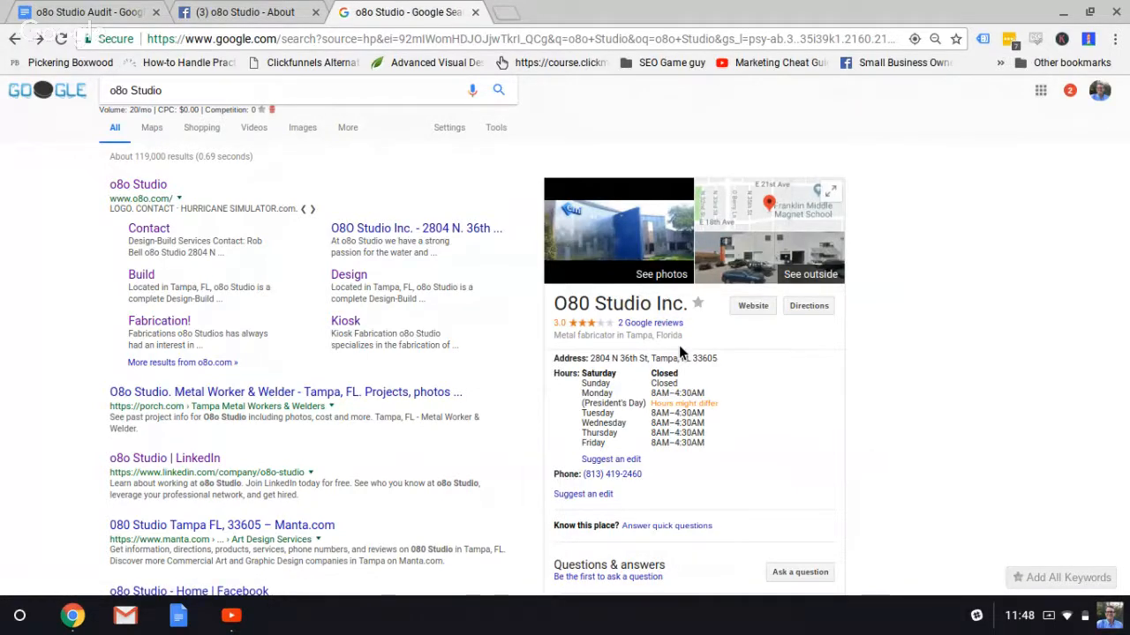
left_click(133, 11)
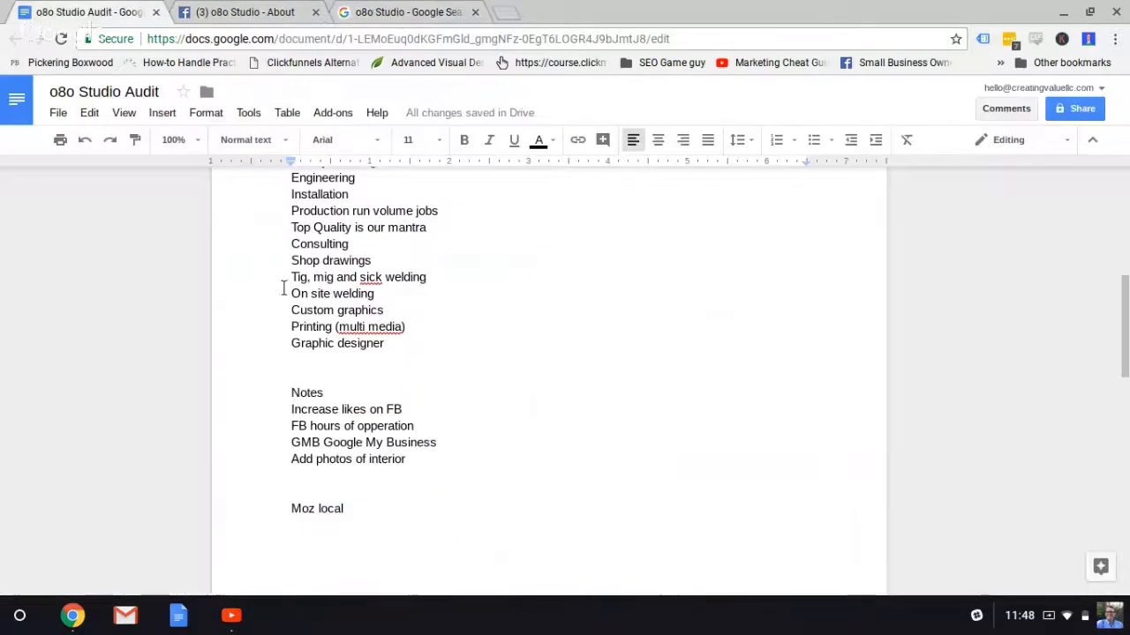
left_click(438, 443)
key("Return")
type("G")
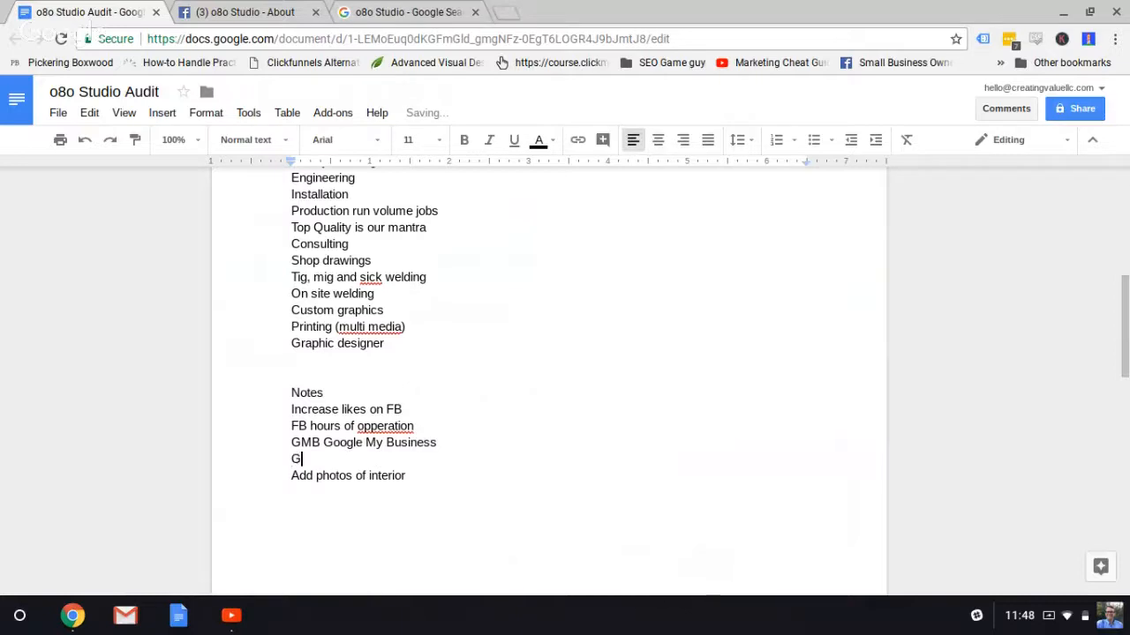
type("MB get")
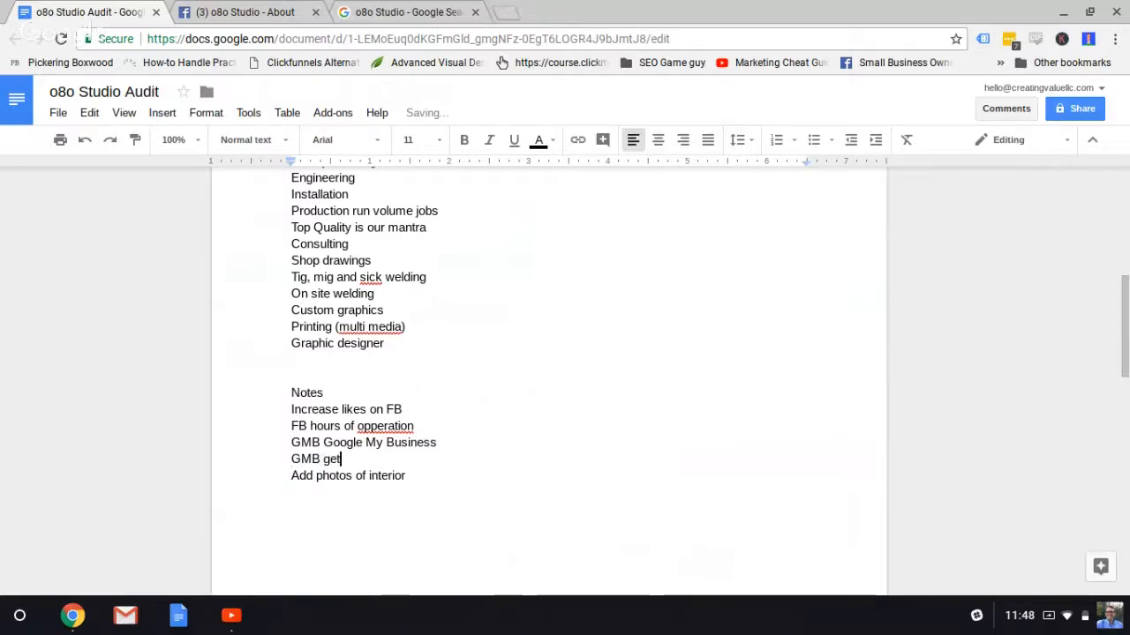
type(" reviews")
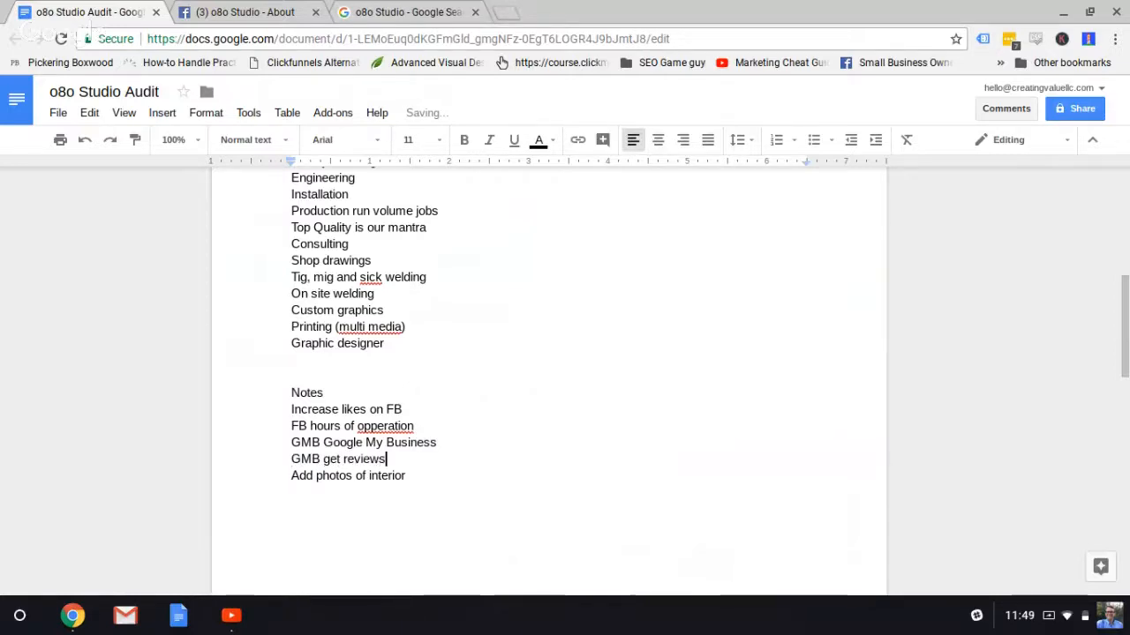
Return to the Google results for o8o Studio and examine the listing's reviews section, related businesses and the remaining search results
left_click(236, 7)
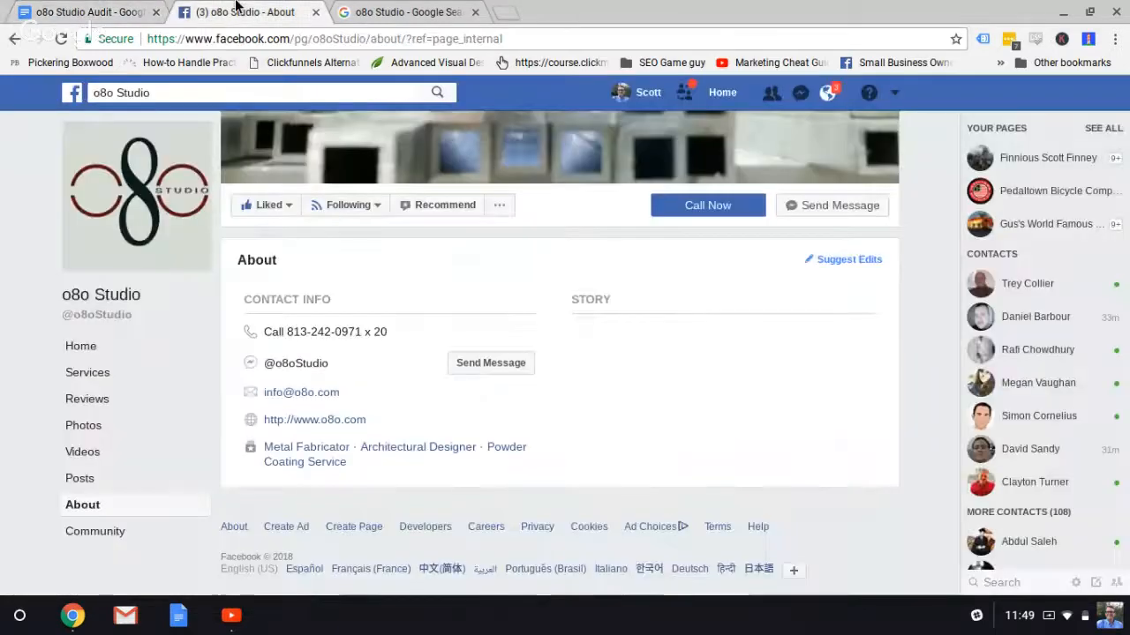
left_click(379, 11)
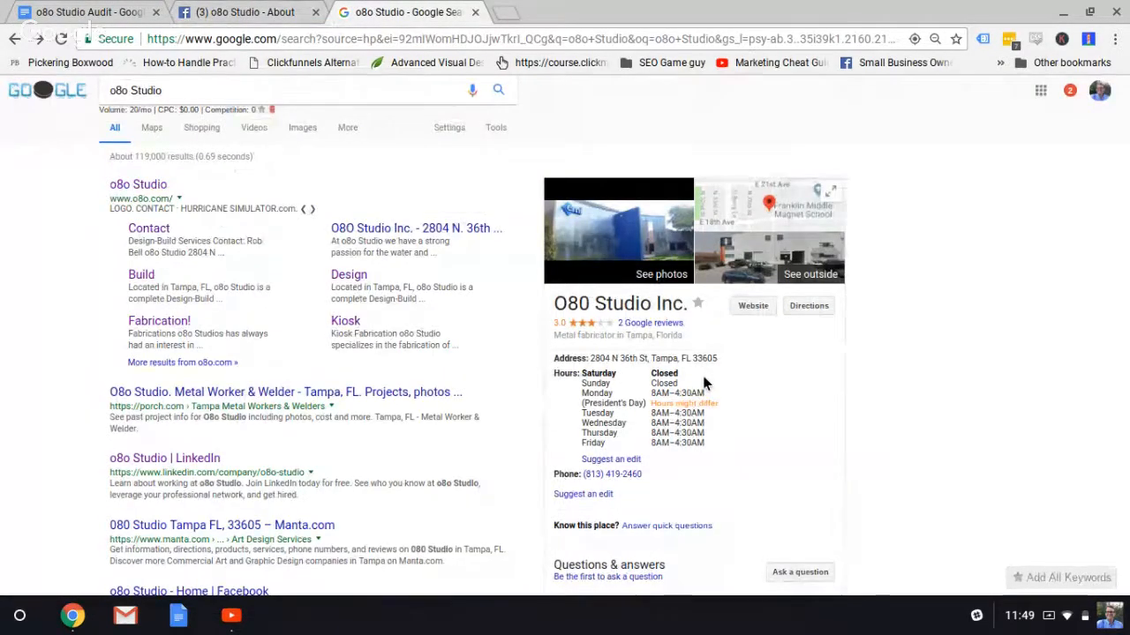
scroll(704, 384, "down", 3)
scroll(703, 392, "down", 1)
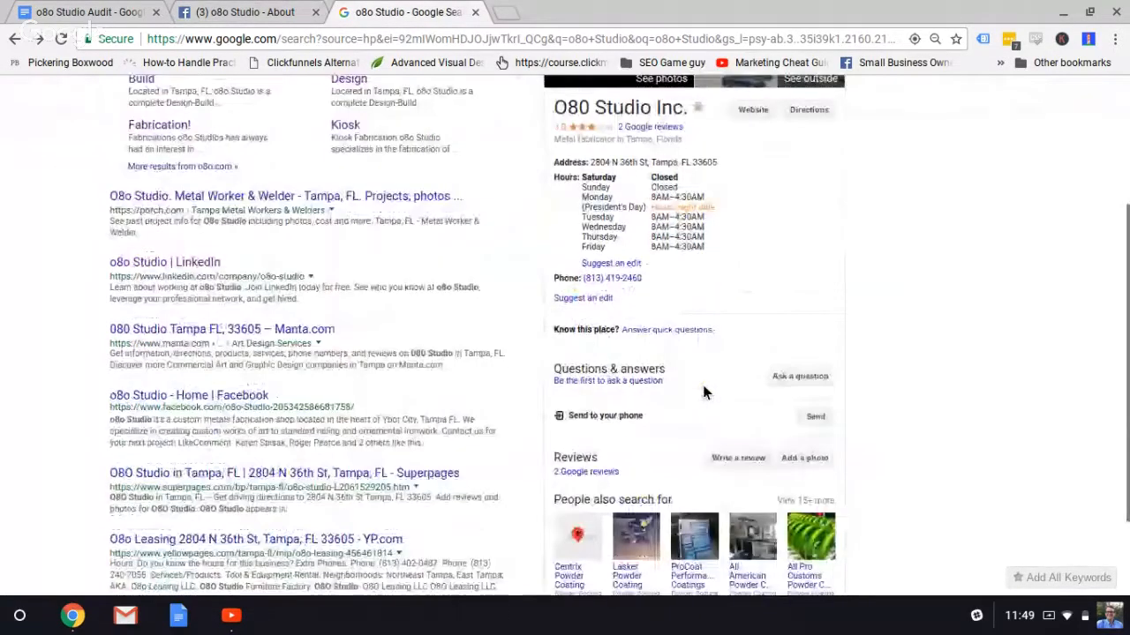
scroll(703, 385, "down", 2)
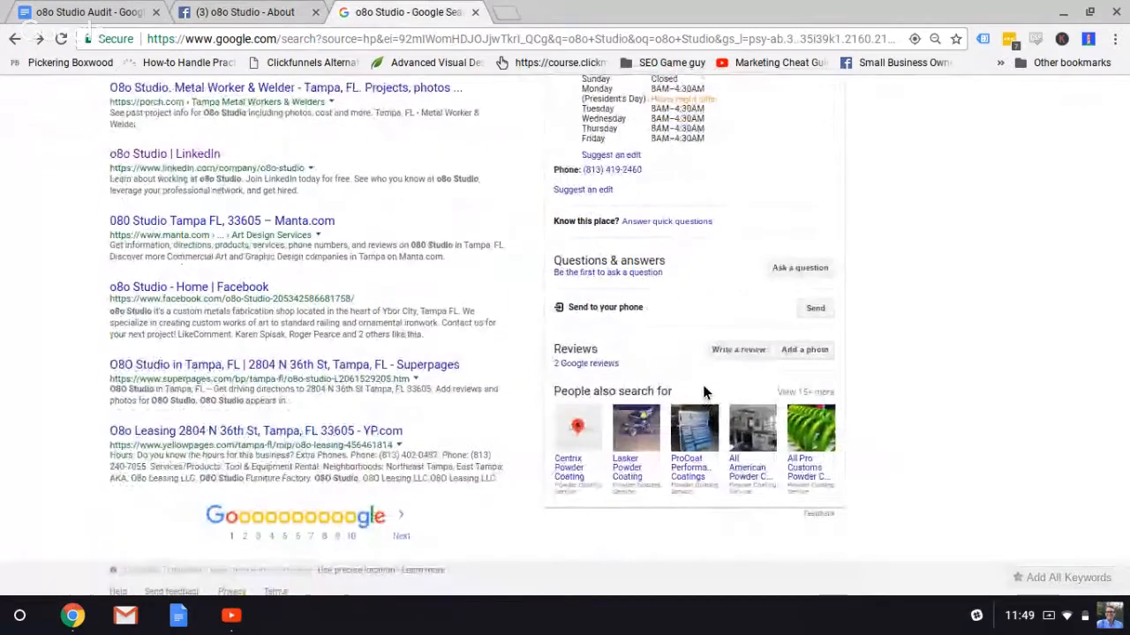
Examine the Google business listing for o8o Studio from photos to reviews and highlight its "Metal fabricator" category
scroll(702, 385, "up", 2)
scroll(703, 385, "up", 3)
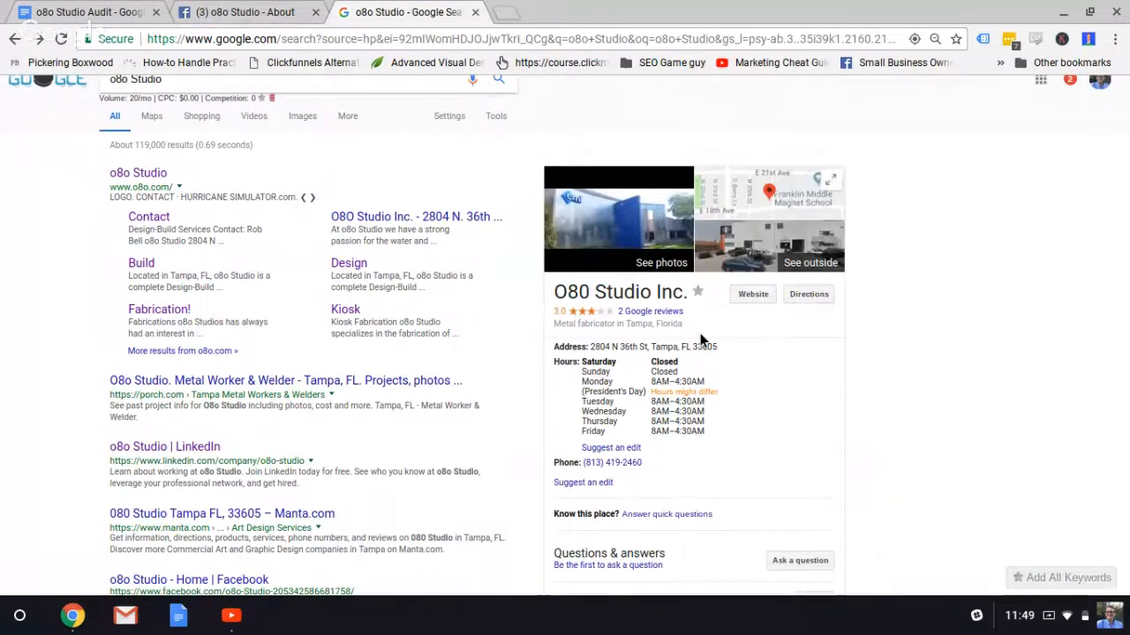
scroll(700, 335, "down", 3)
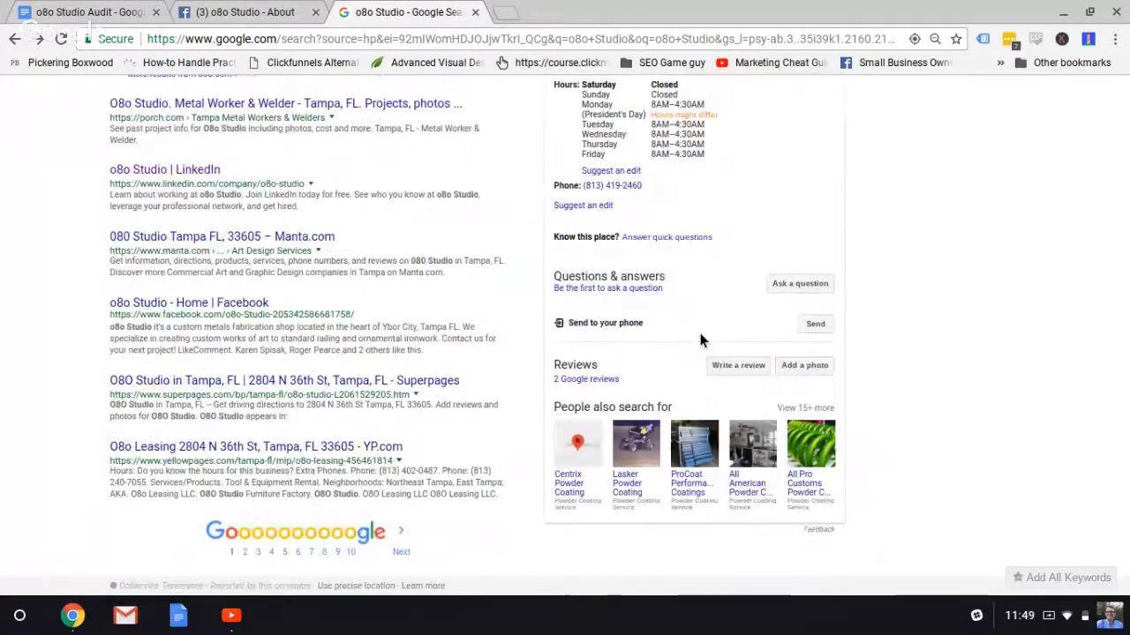
scroll(700, 333, "up", 3)
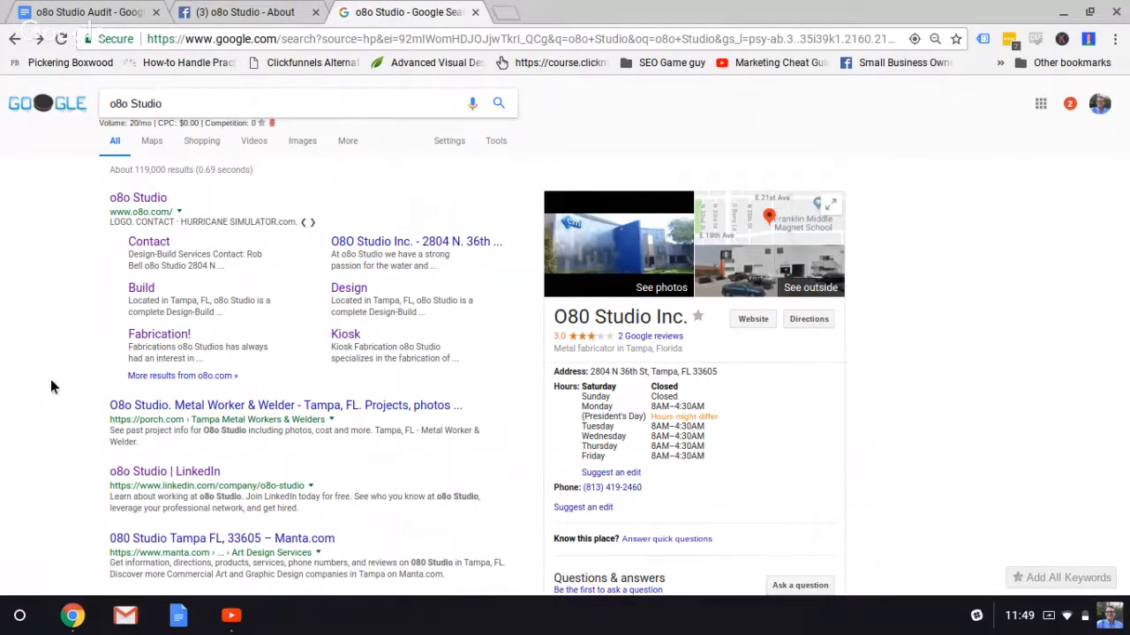
scroll(51, 386, "down", 3)
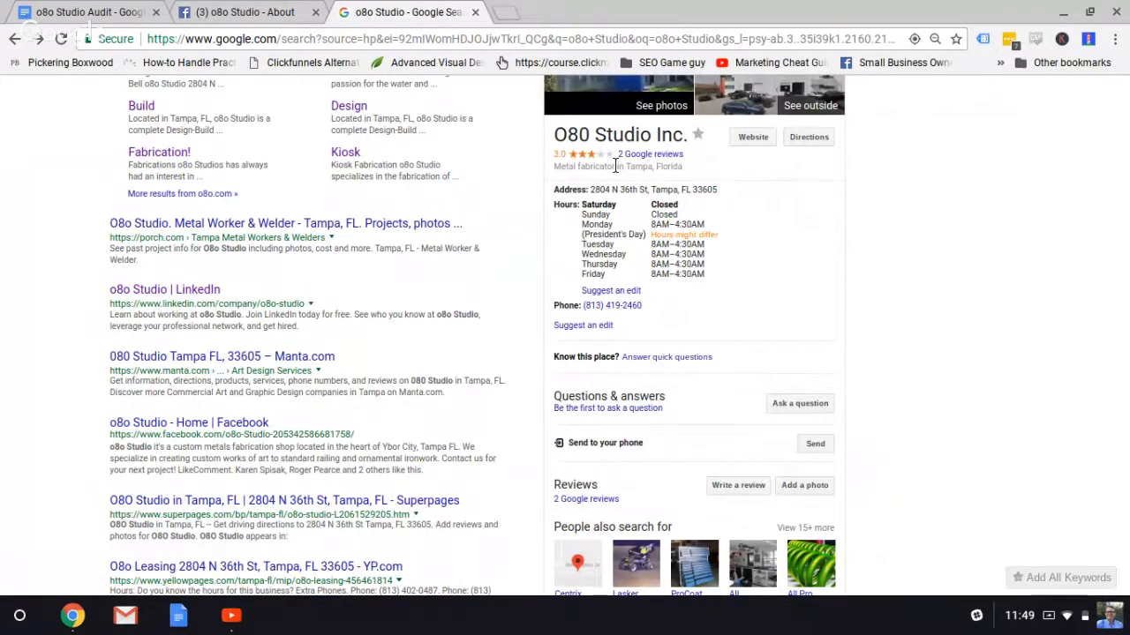
left_click_drag(615, 167, 545, 167)
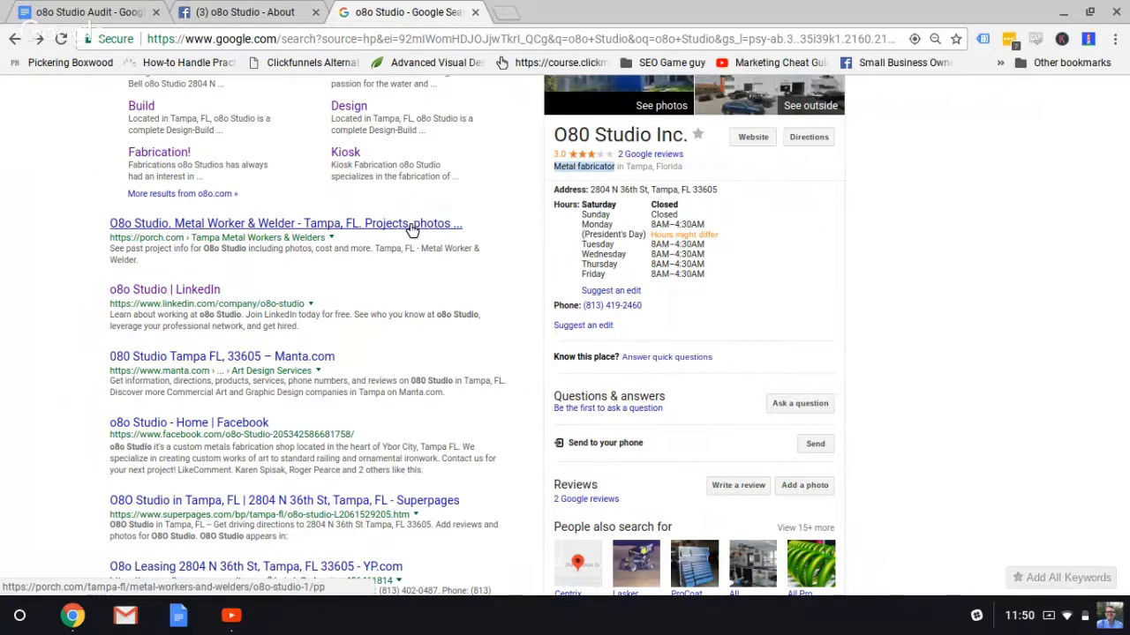
Review the first page of Google results and open the o8o Studio LinkedIn and Manta.com results, keeping the results page open
scroll(411, 227, "up", 3)
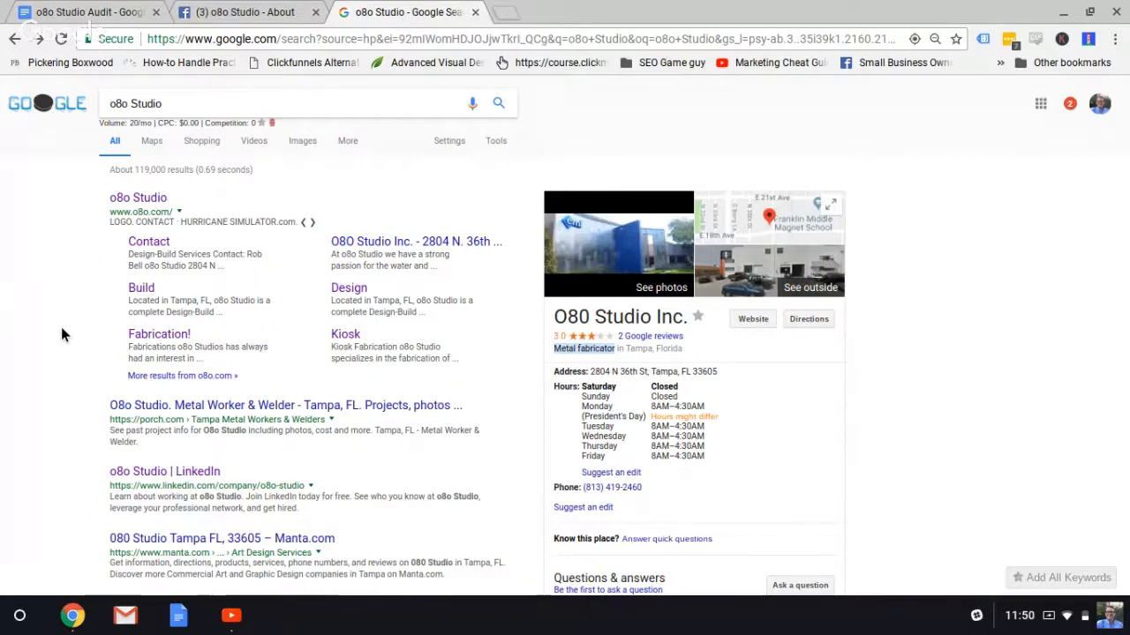
scroll(61, 334, "down", 1)
scroll(60, 334, "down", 2)
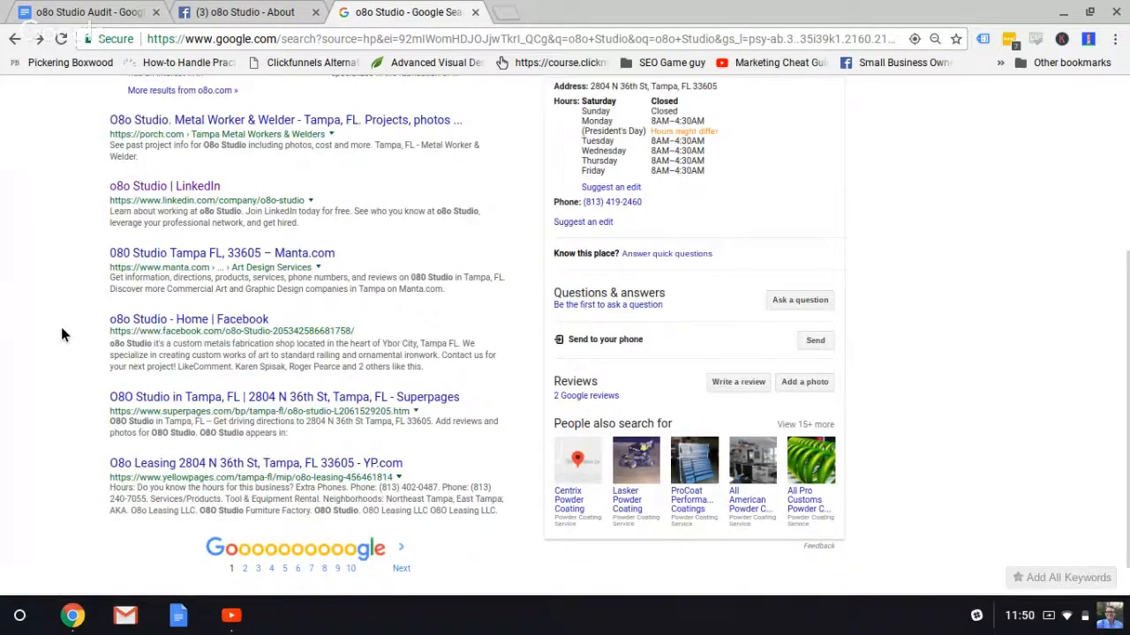
scroll(61, 330, "up", 3)
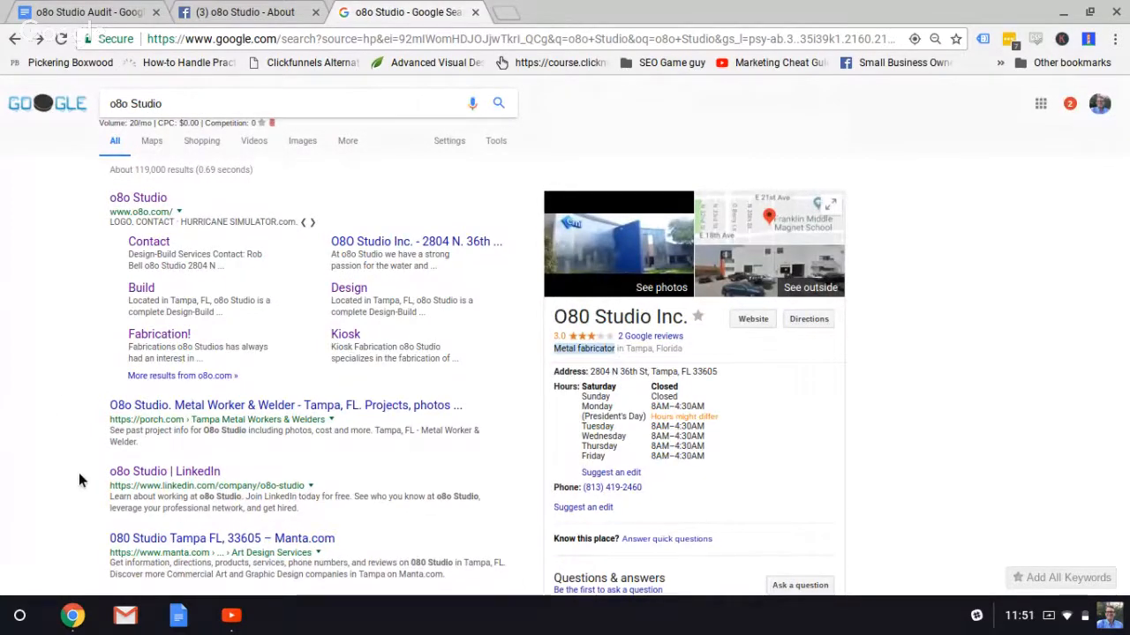
scroll(79, 476, "down", 2)
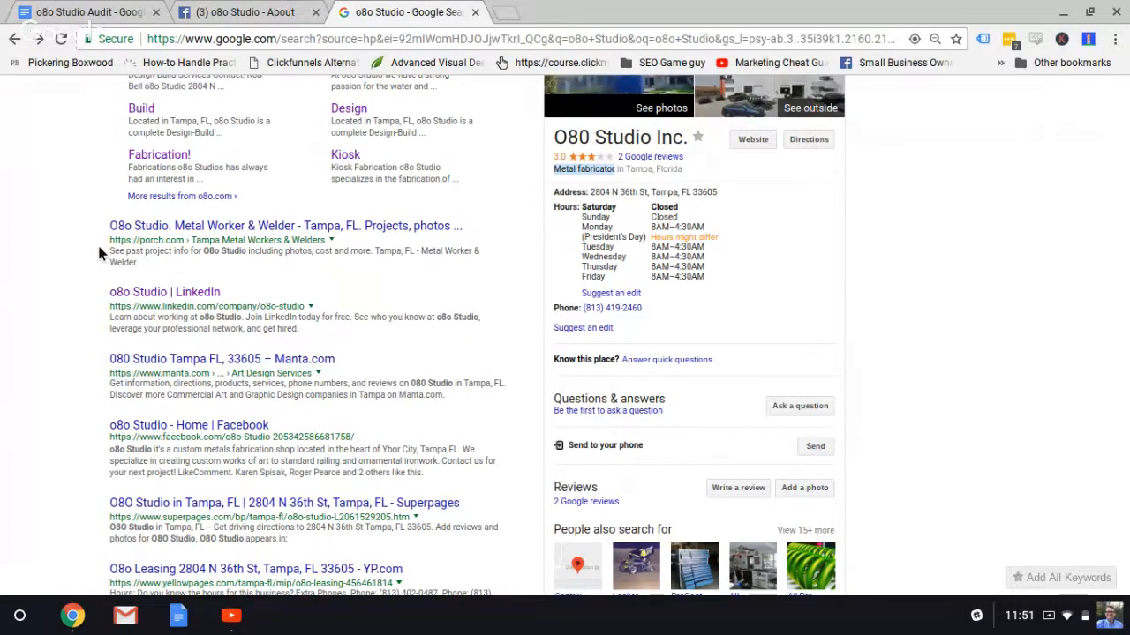
middle_click(174, 299)
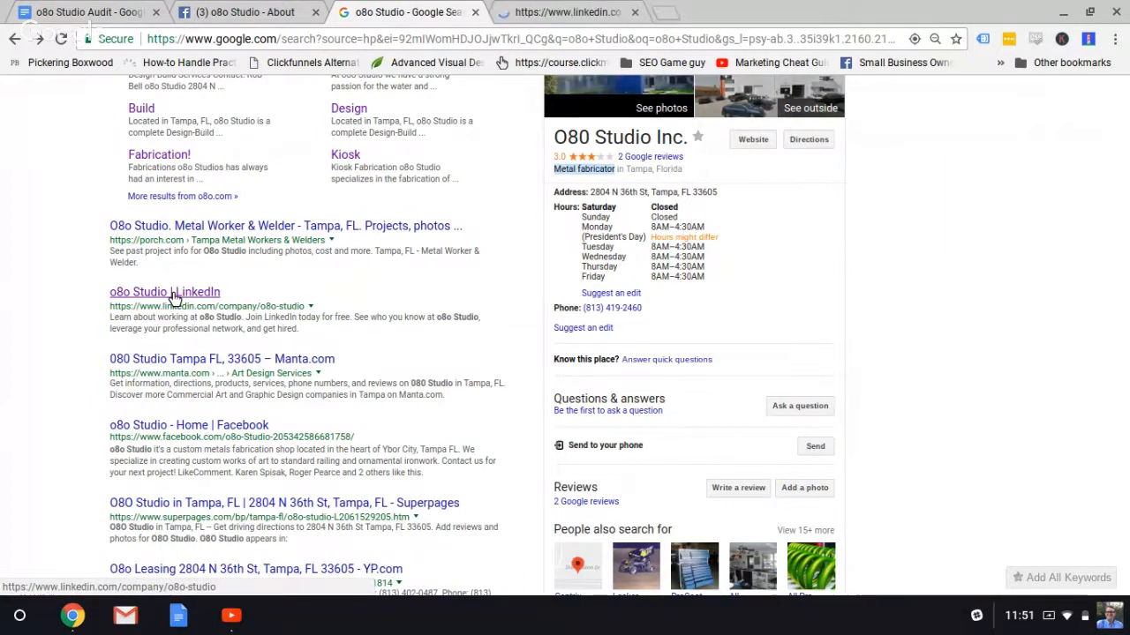
scroll(174, 300, "down", 1)
scroll(174, 299, "down", 1)
scroll(174, 298, "down", 2)
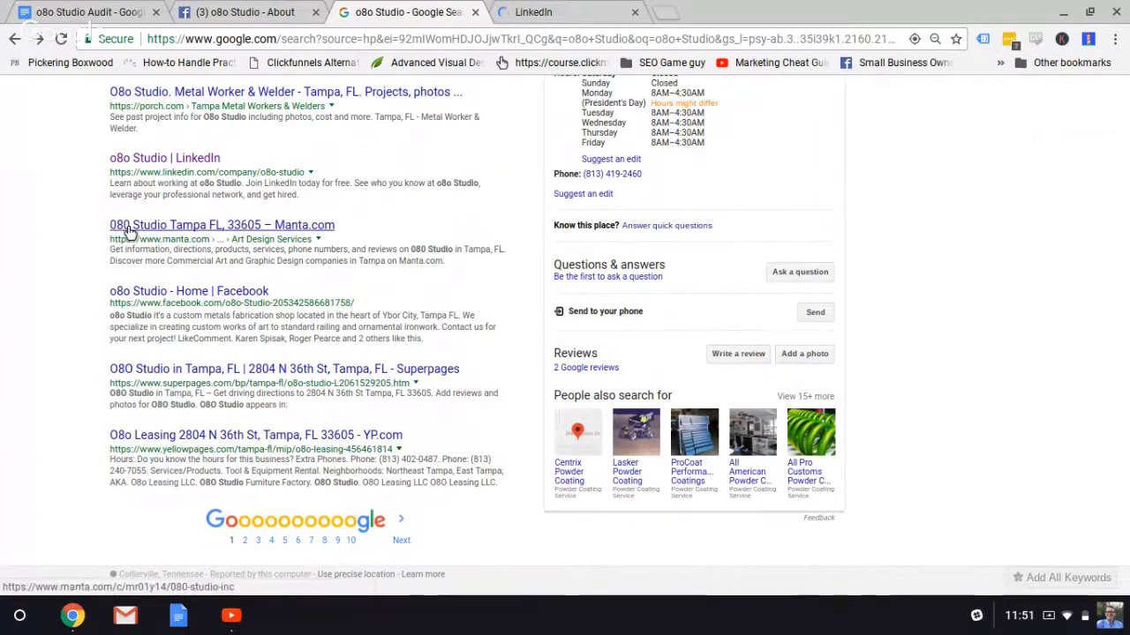
middle_click(128, 228)
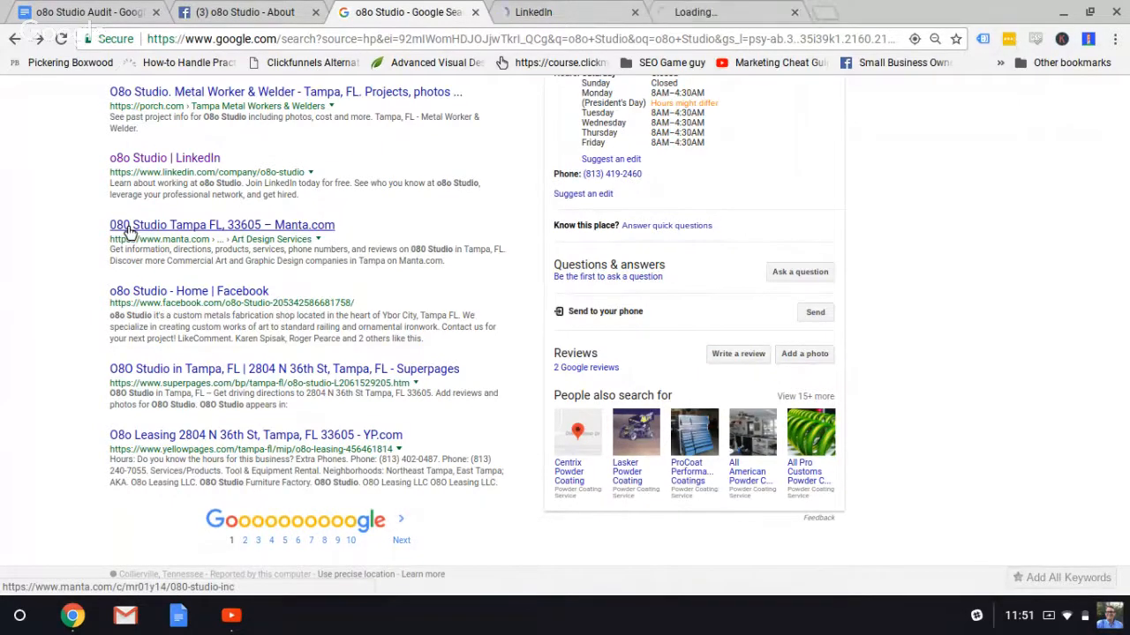
scroll(152, 276, "down", 1)
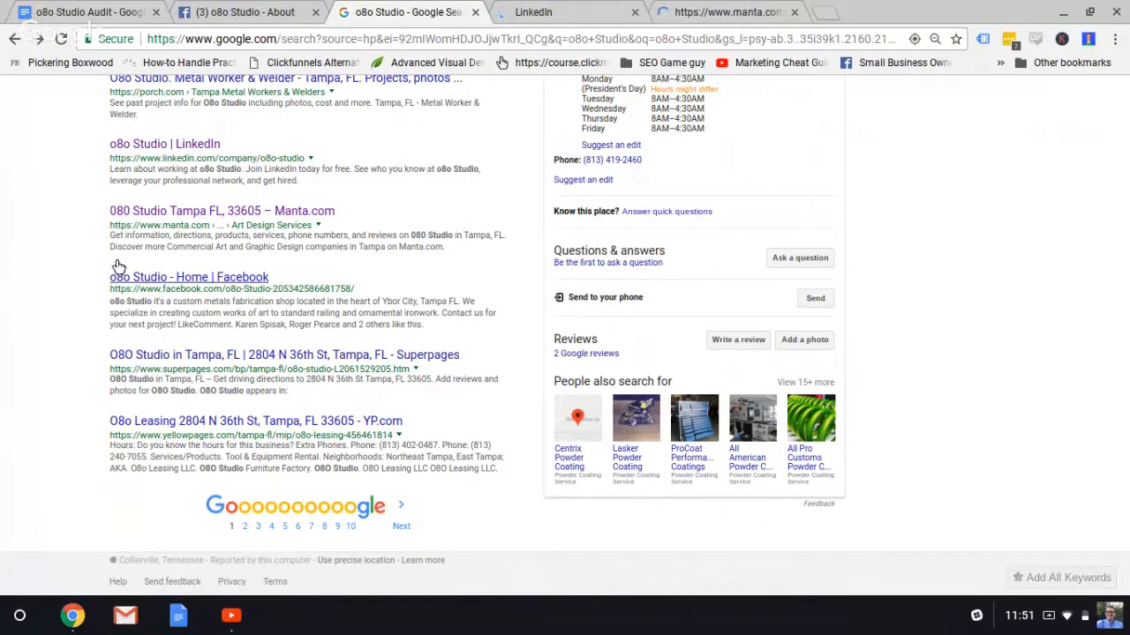
scroll(117, 267, "up", 3)
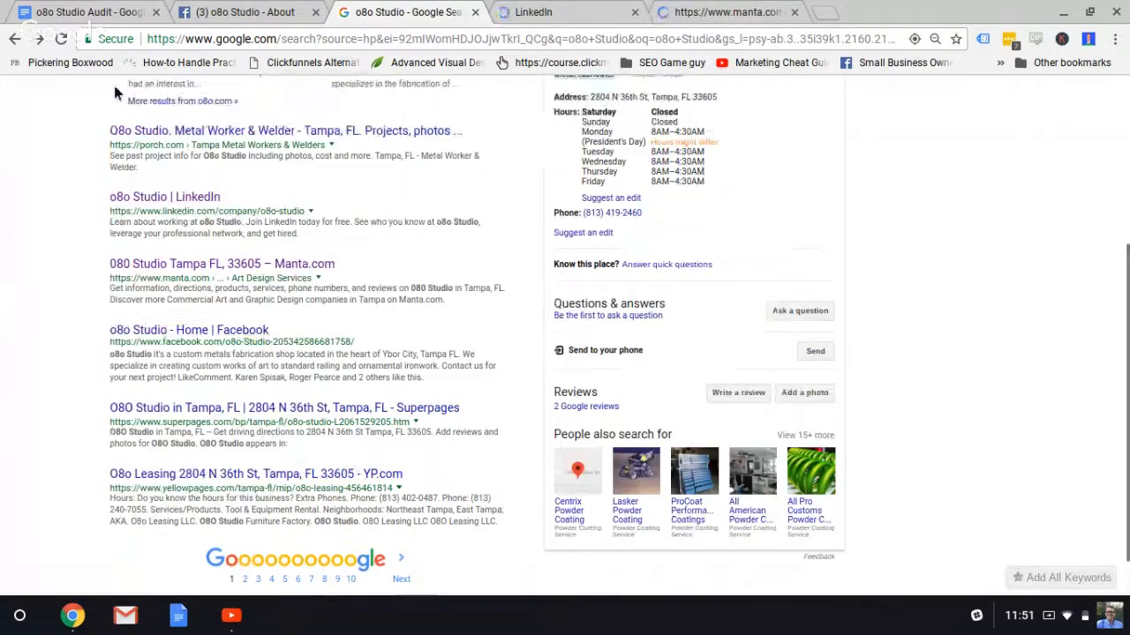
scroll(63, 308, "down", 3)
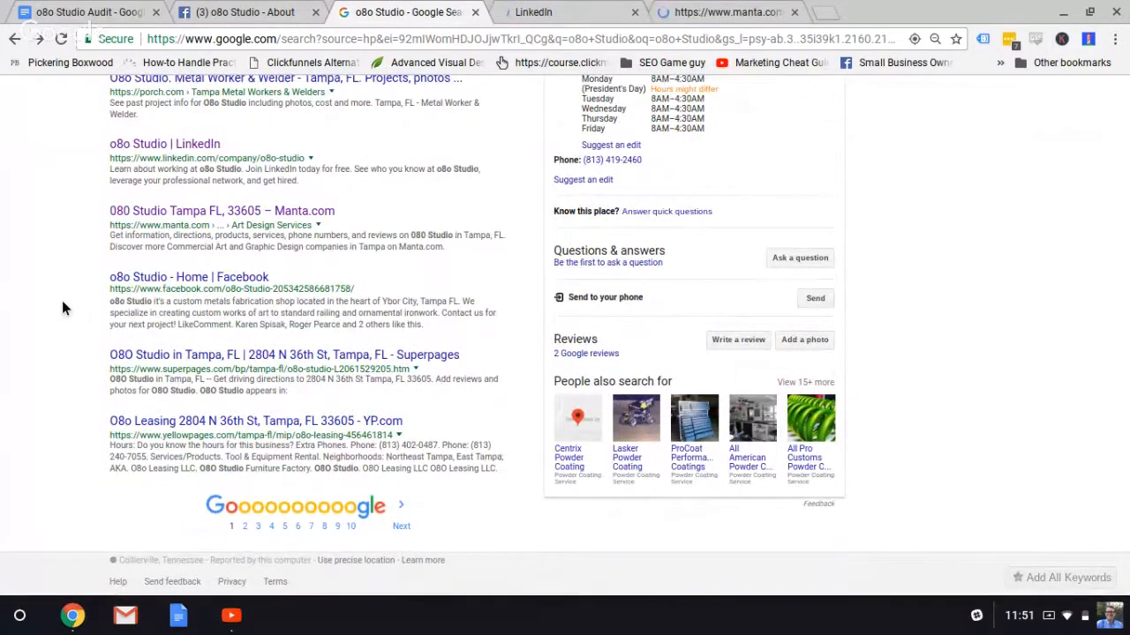
left_click(397, 510)
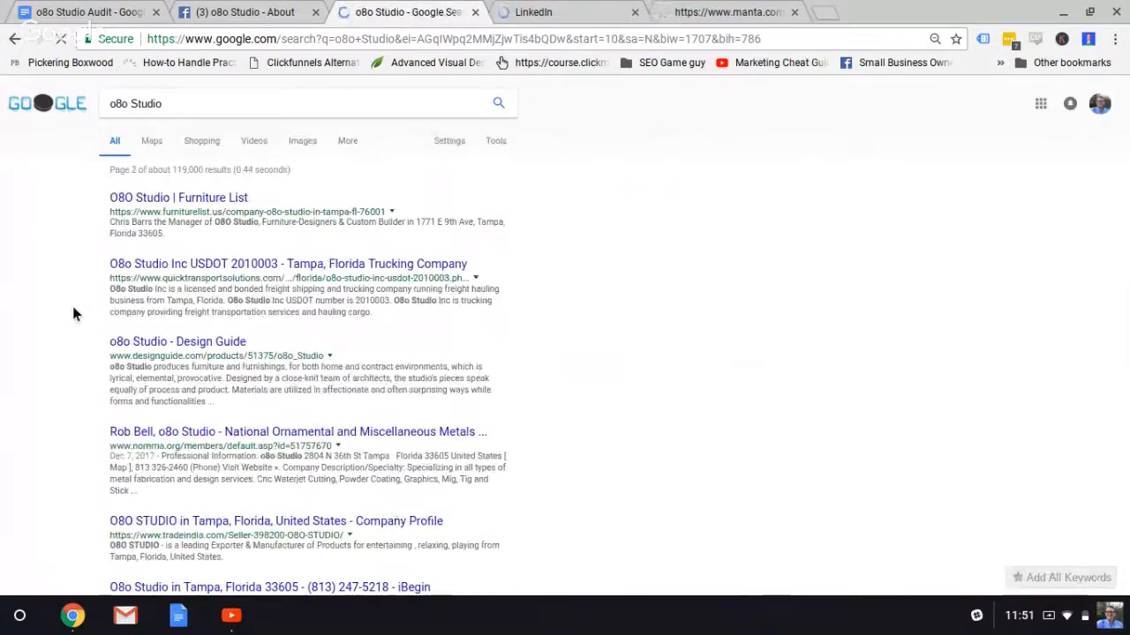
scroll(73, 309, "down", 3)
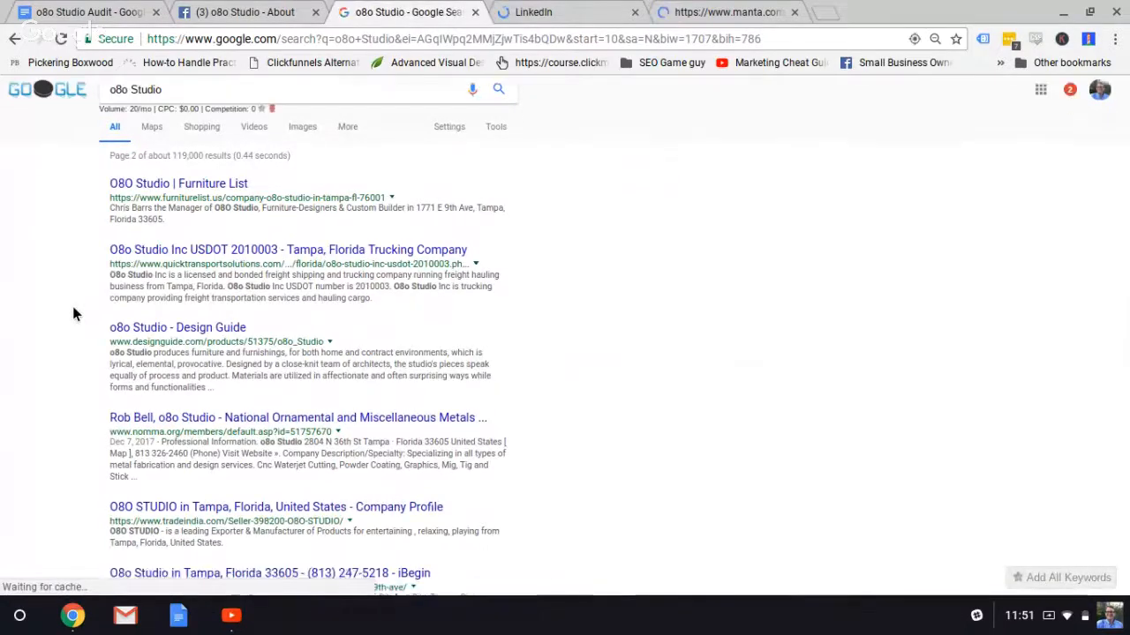
scroll(73, 313, "down", 3)
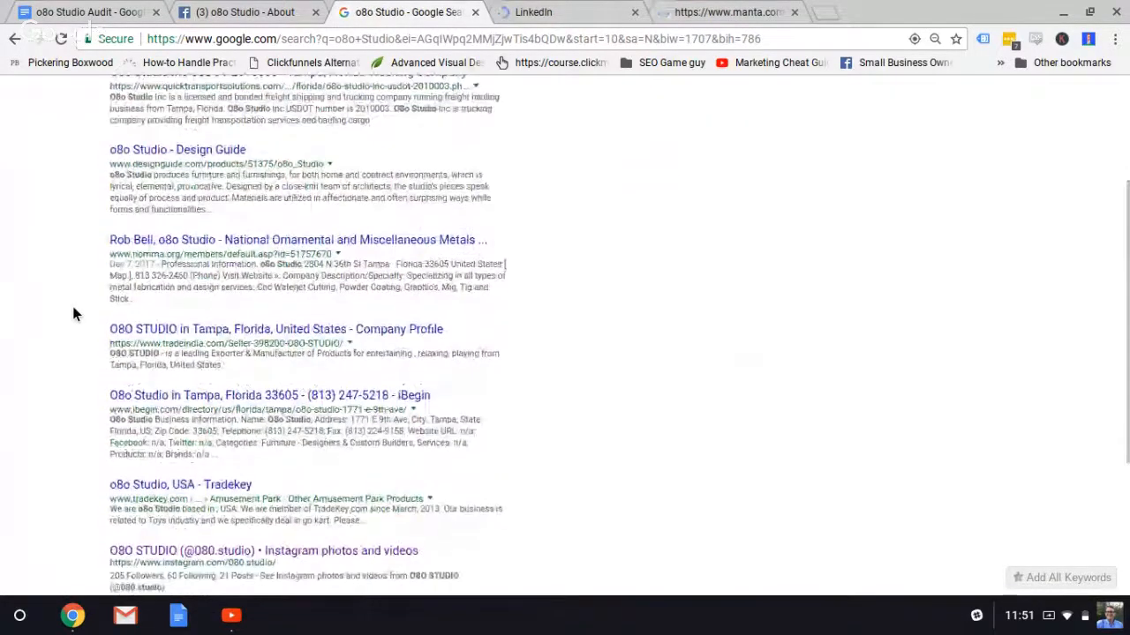
scroll(73, 308, "down", 1)
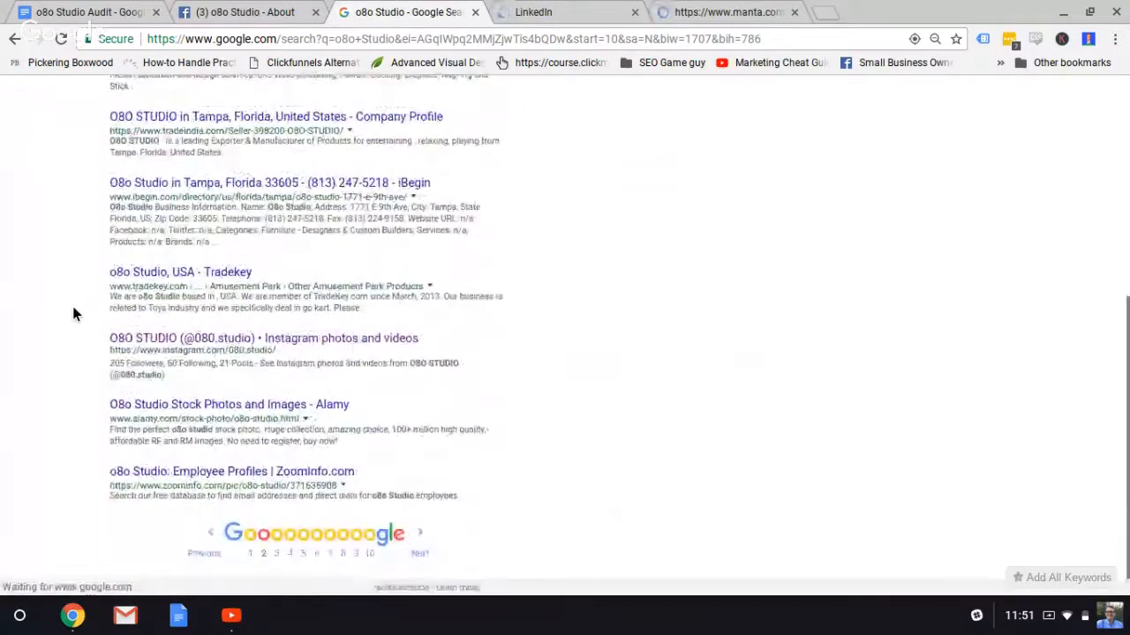
scroll(73, 307, "down", 1)
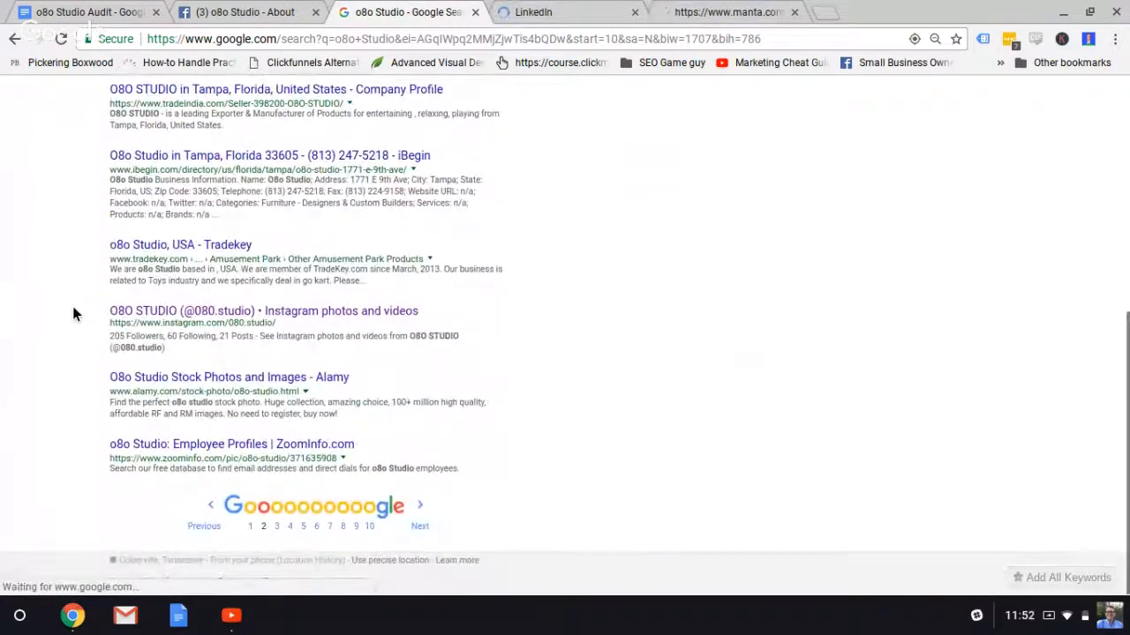
middle_click(219, 316)
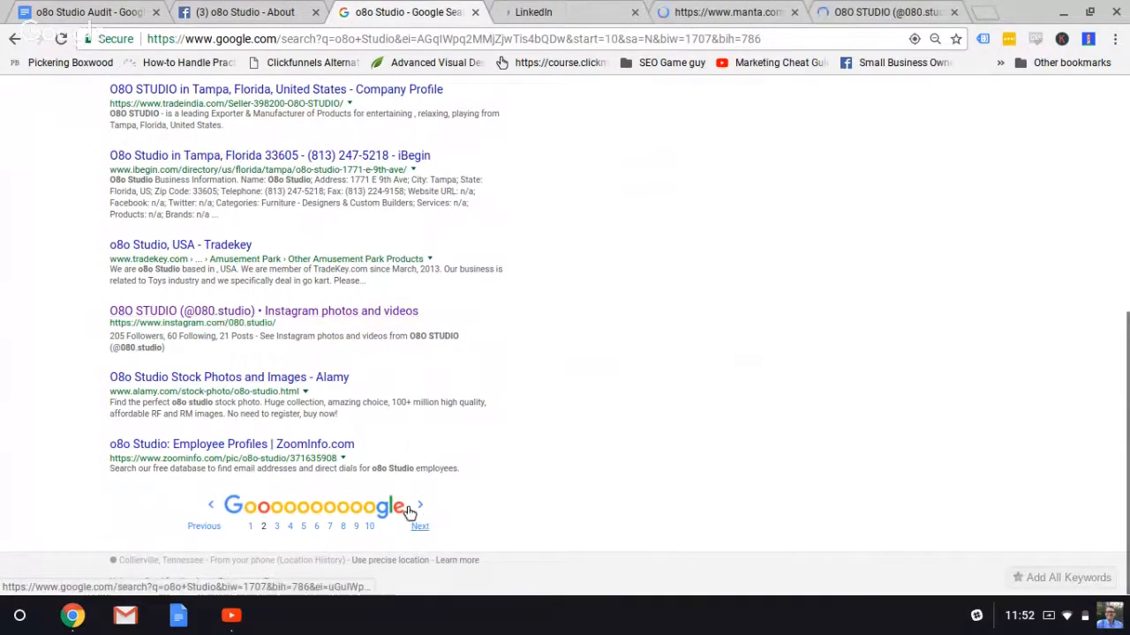
Go to the third page of Google results and look through its o8o Studio citations and video result
left_click(410, 512)
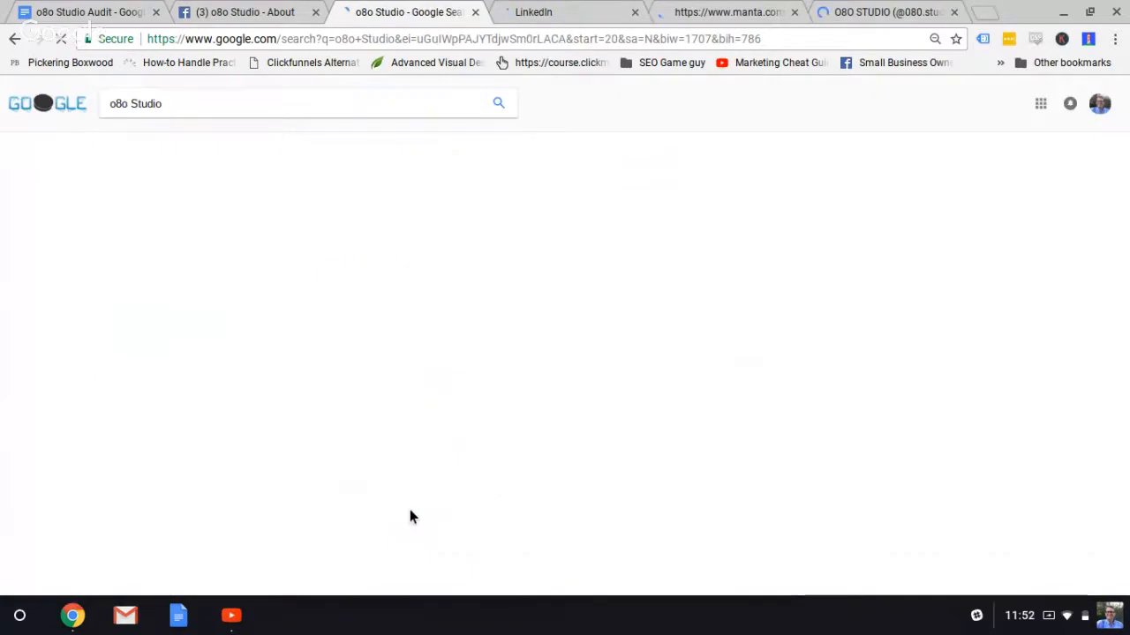
scroll(86, 409, "down", 2)
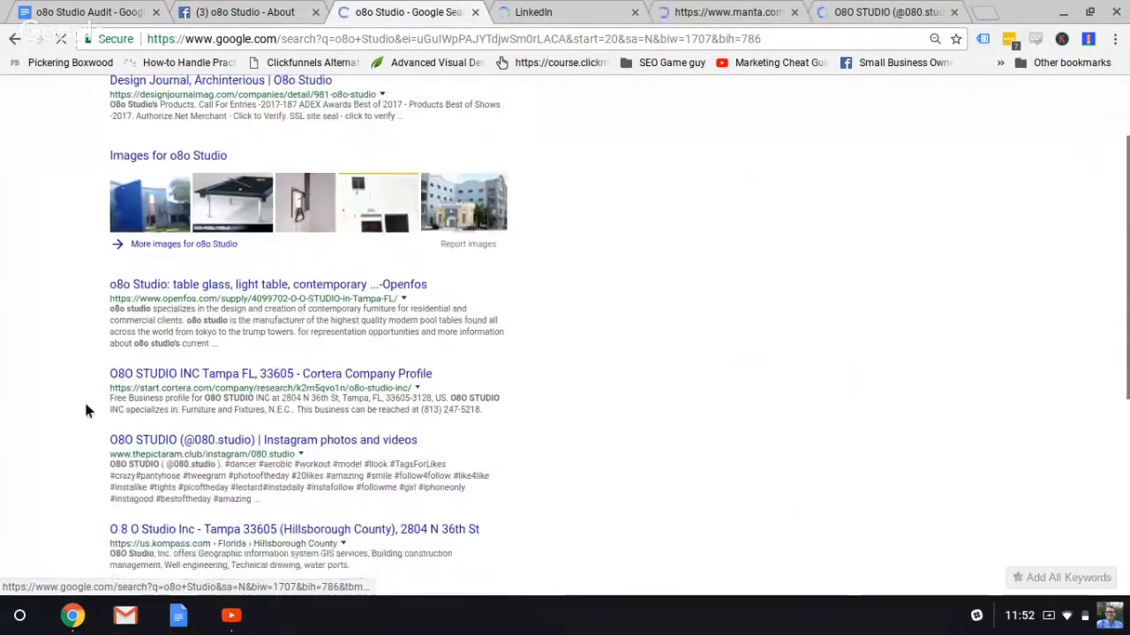
scroll(82, 412, "down", 3)
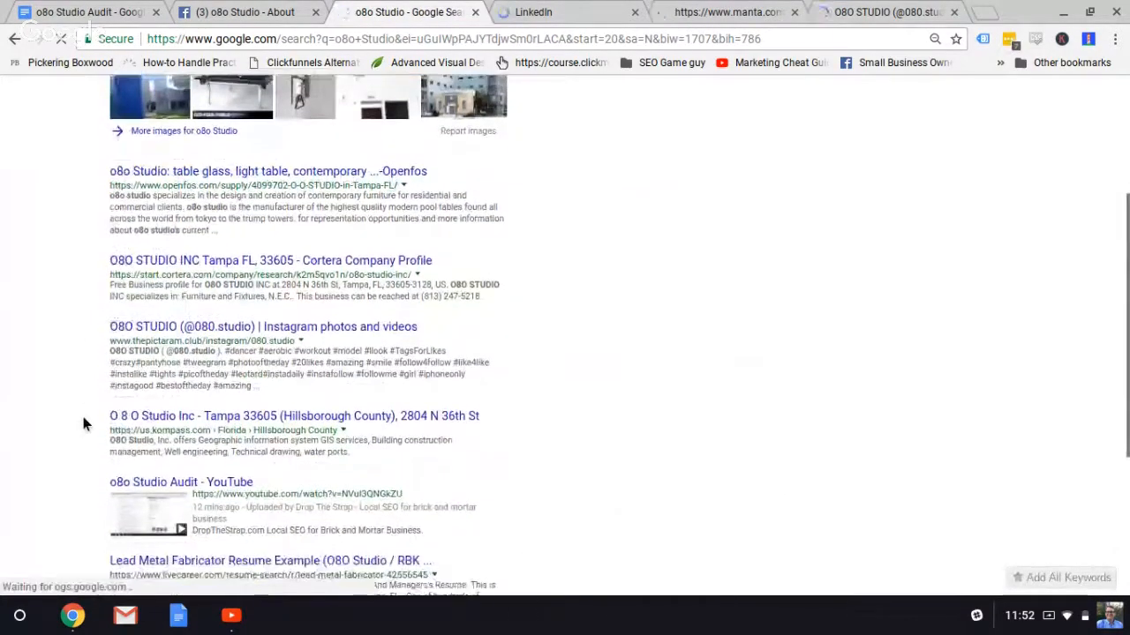
scroll(84, 424, "down", 3)
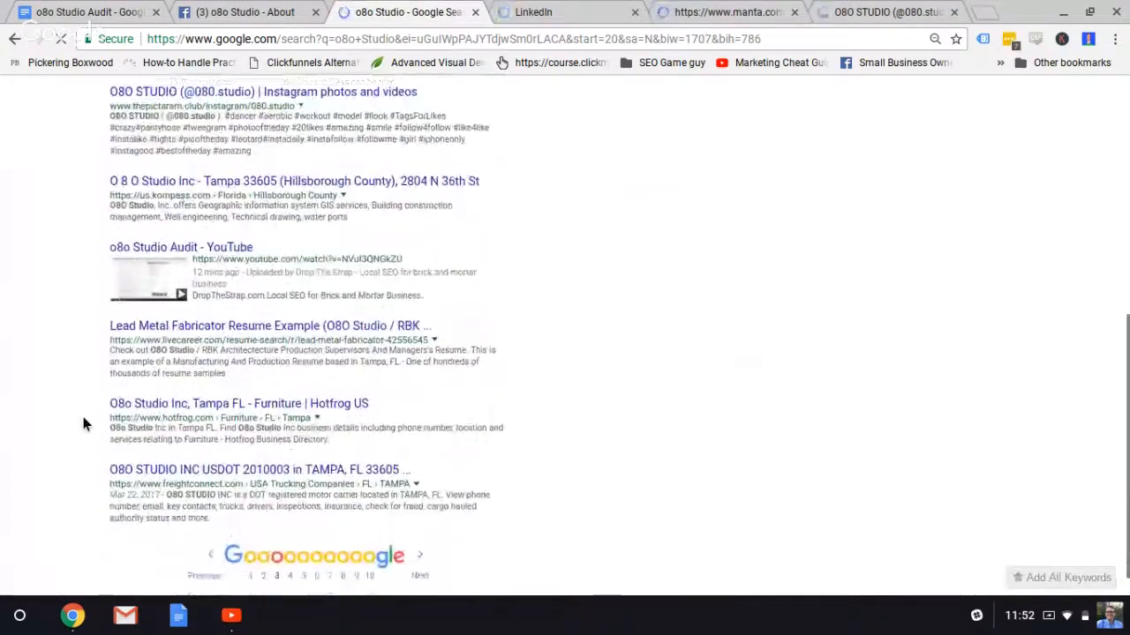
scroll(84, 423, "down", 1)
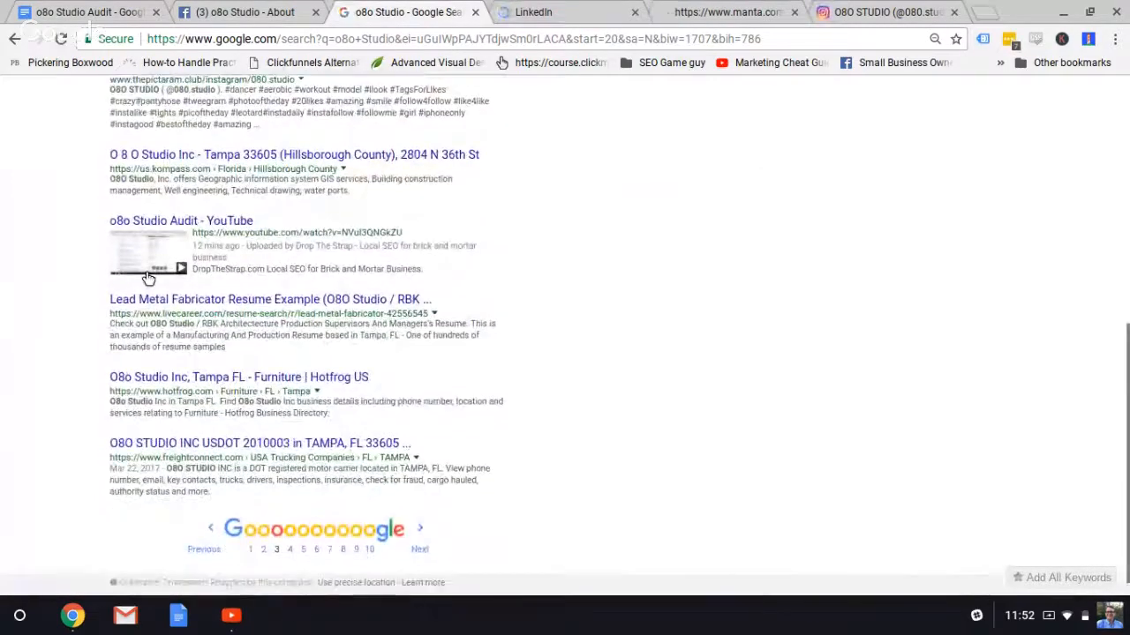
left_click(110, 261)
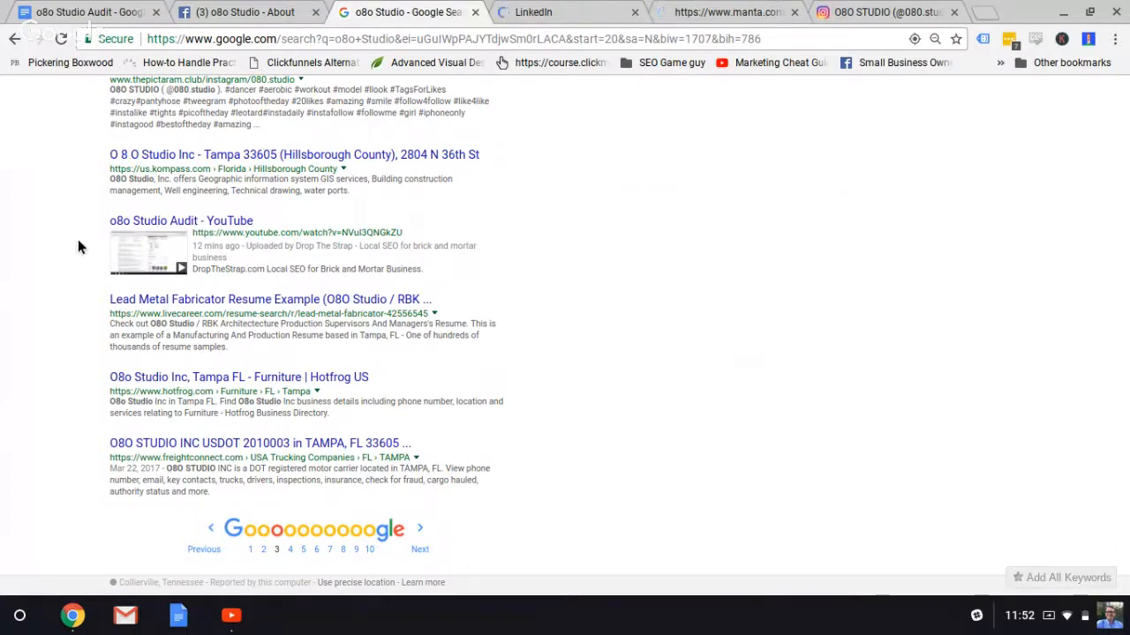
scroll(78, 247, "down", 1)
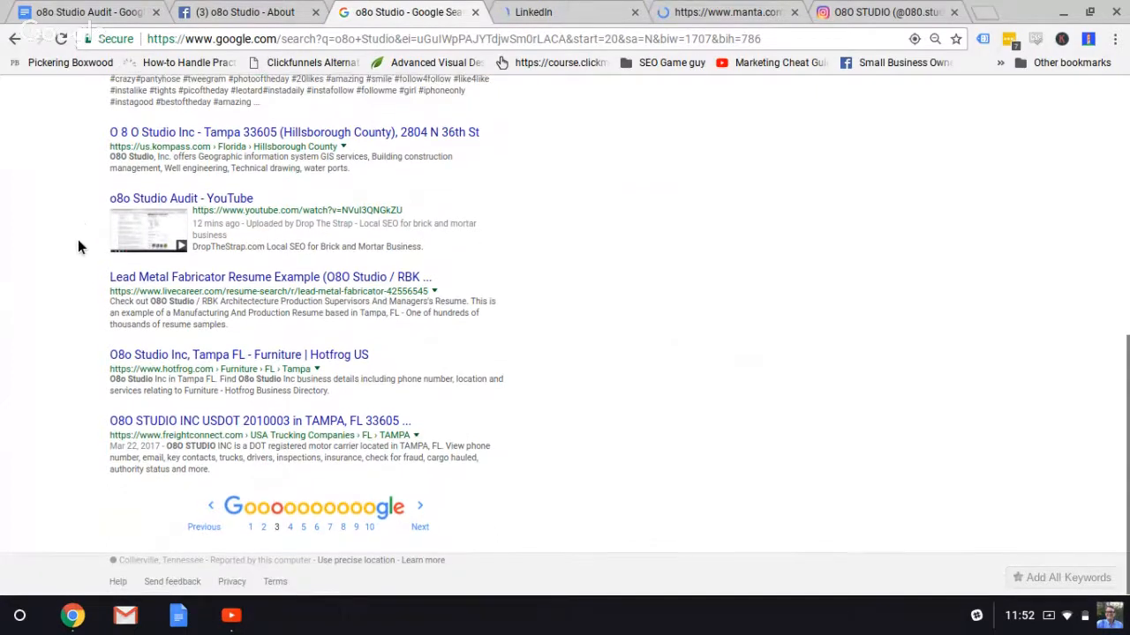
Go to the fourth page of Google results and look through its remaining mentions of o8o Studio
left_click(419, 505)
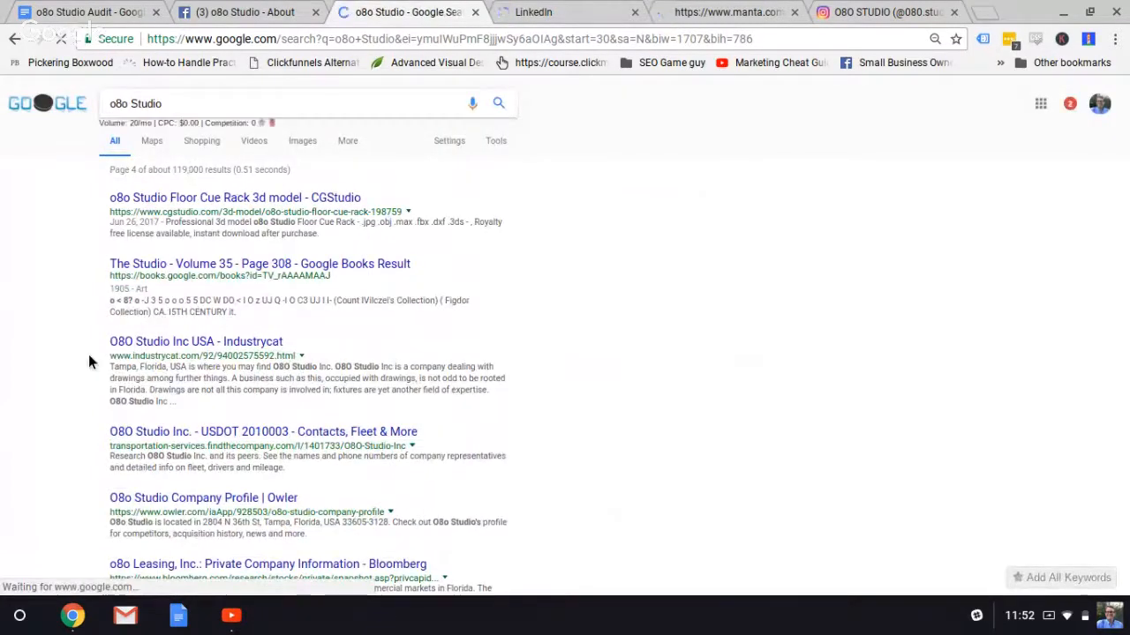
scroll(88, 358, "down", 2)
scroll(89, 361, "down", 3)
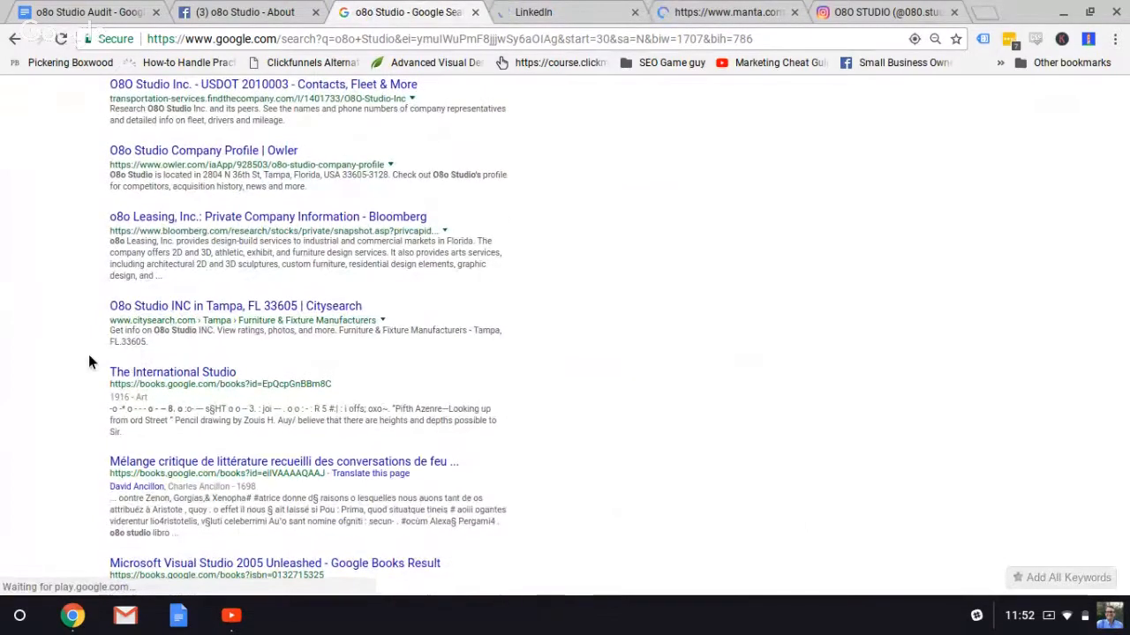
scroll(88, 362, "down", 2)
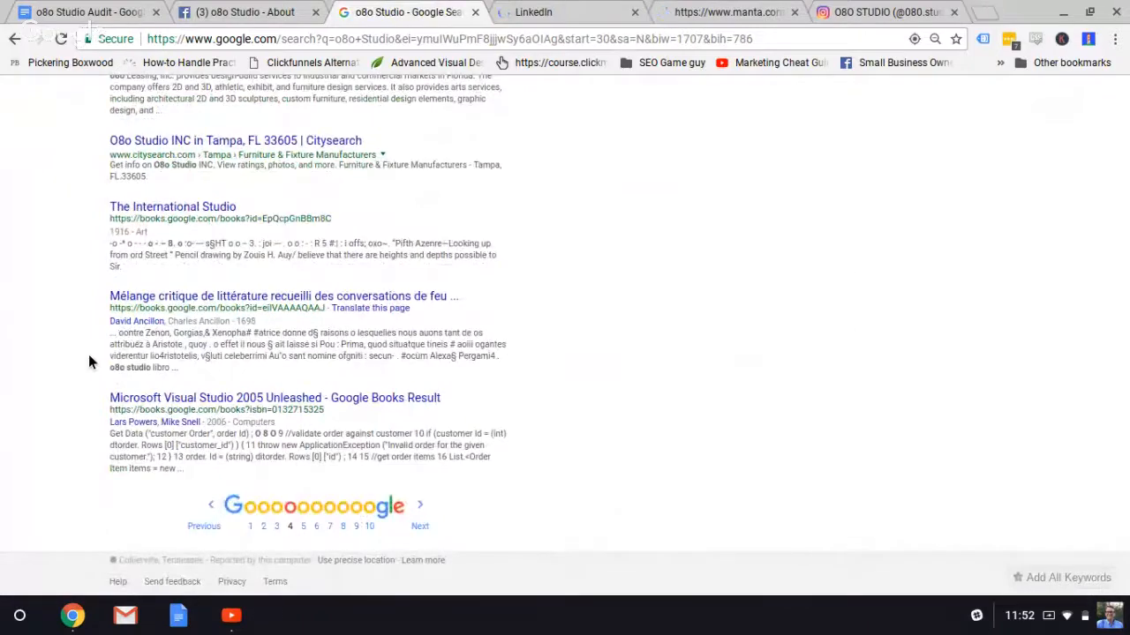
scroll(88, 354, "up", 6)
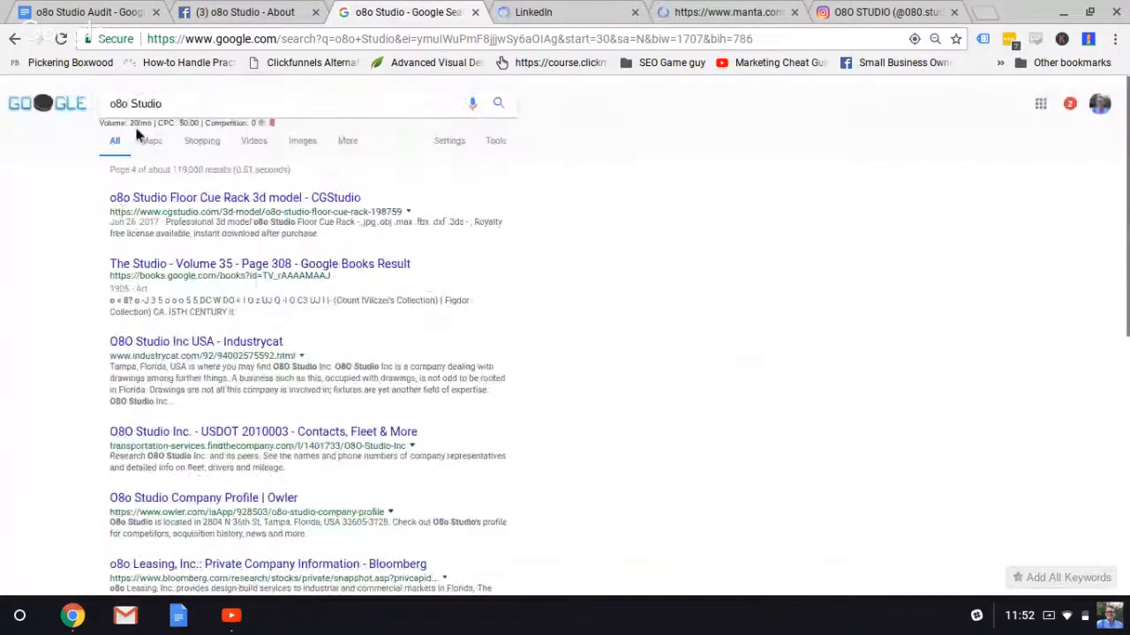
left_click(174, 108)
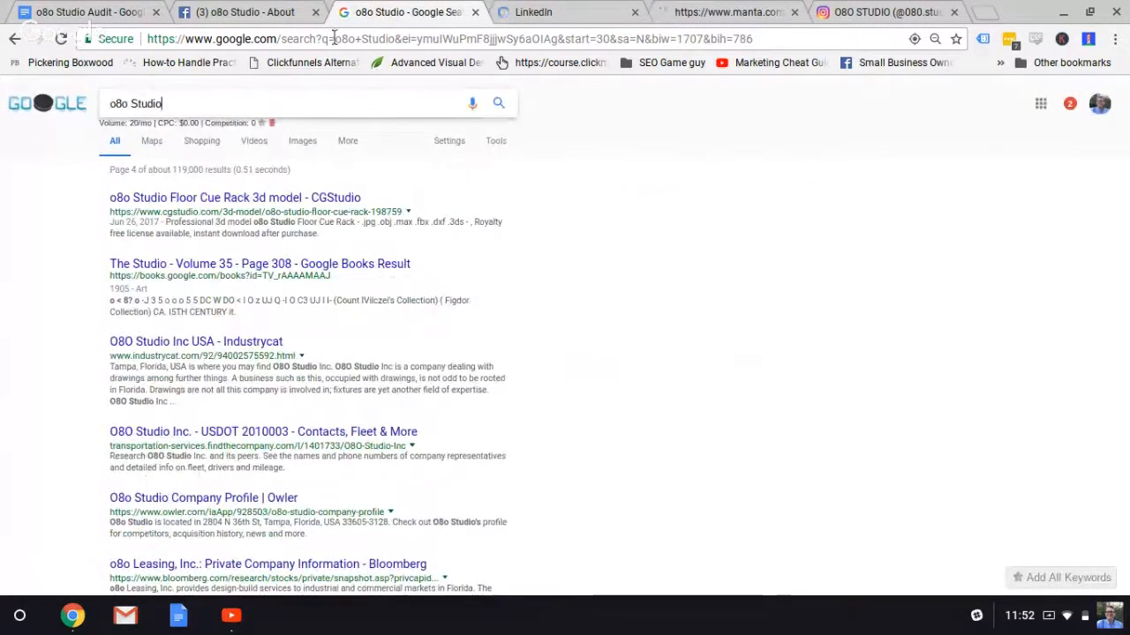
Check the opened Manta listing and view the 080.studio Instagram profile
left_click(769, 9)
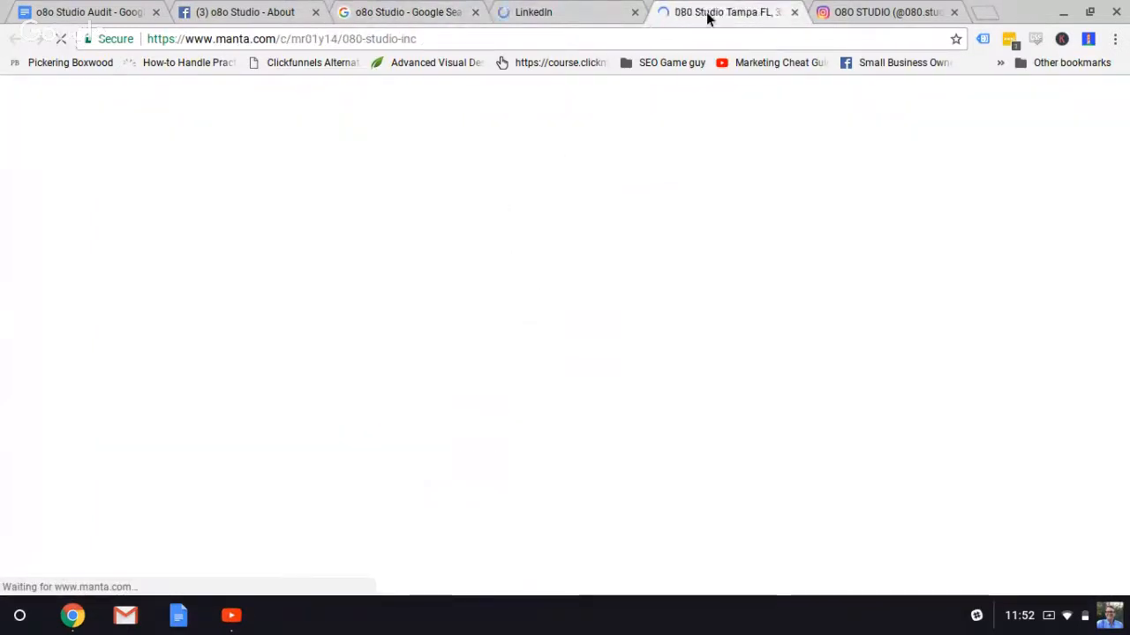
left_click(848, 17)
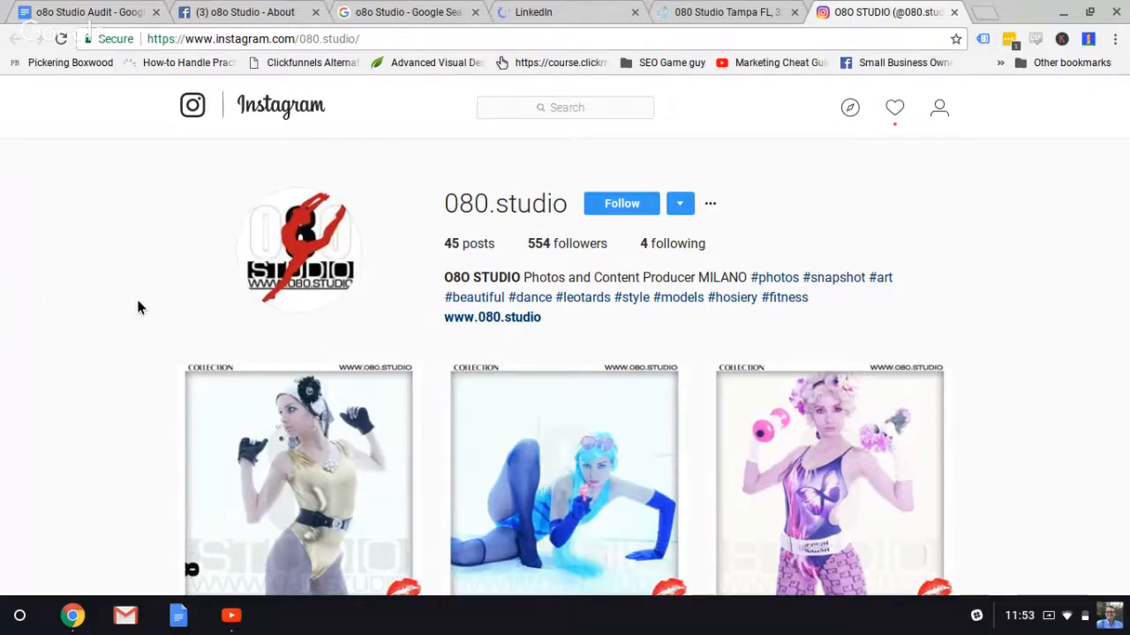
Look through the photo posts on the 080.studio Instagram profile
scroll(137, 306, "down", 6)
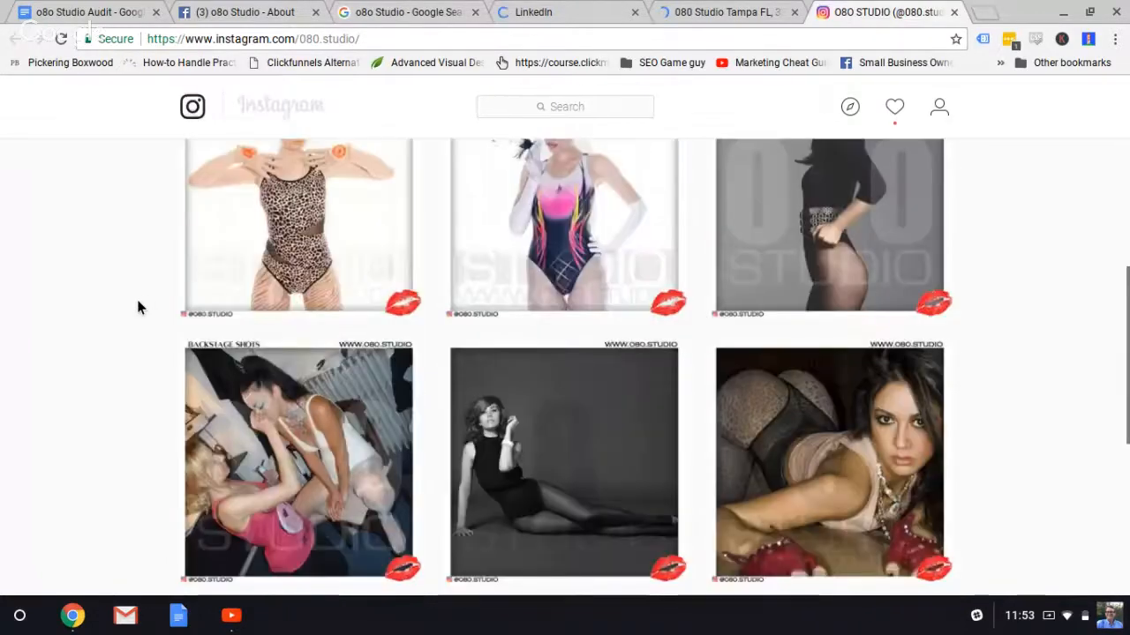
scroll(137, 306, "down", 5)
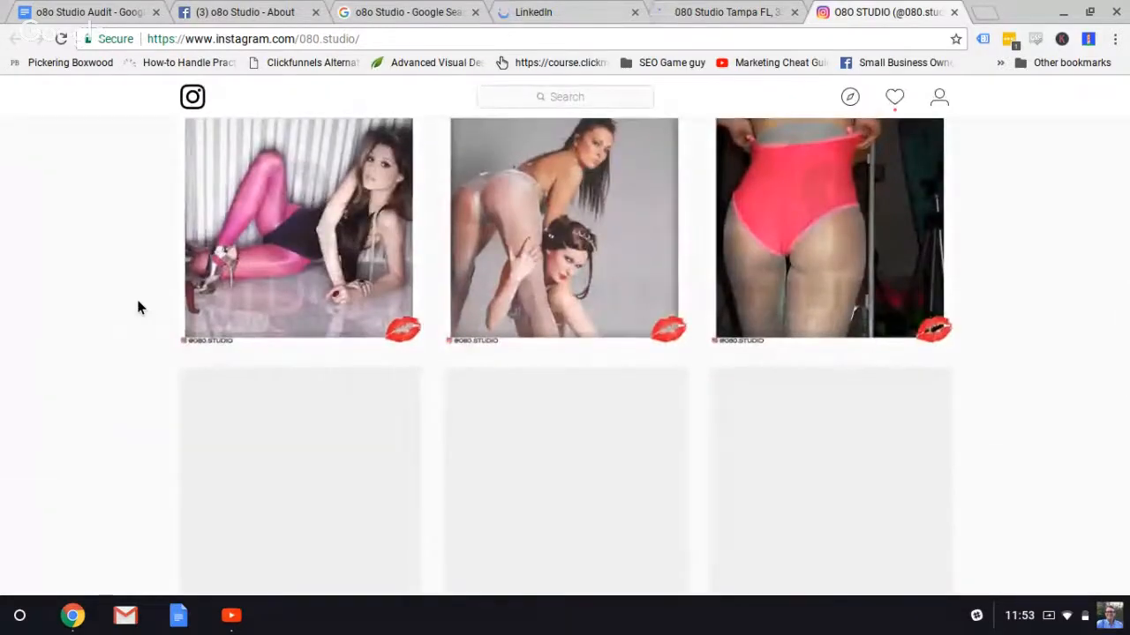
scroll(137, 306, "up", 10)
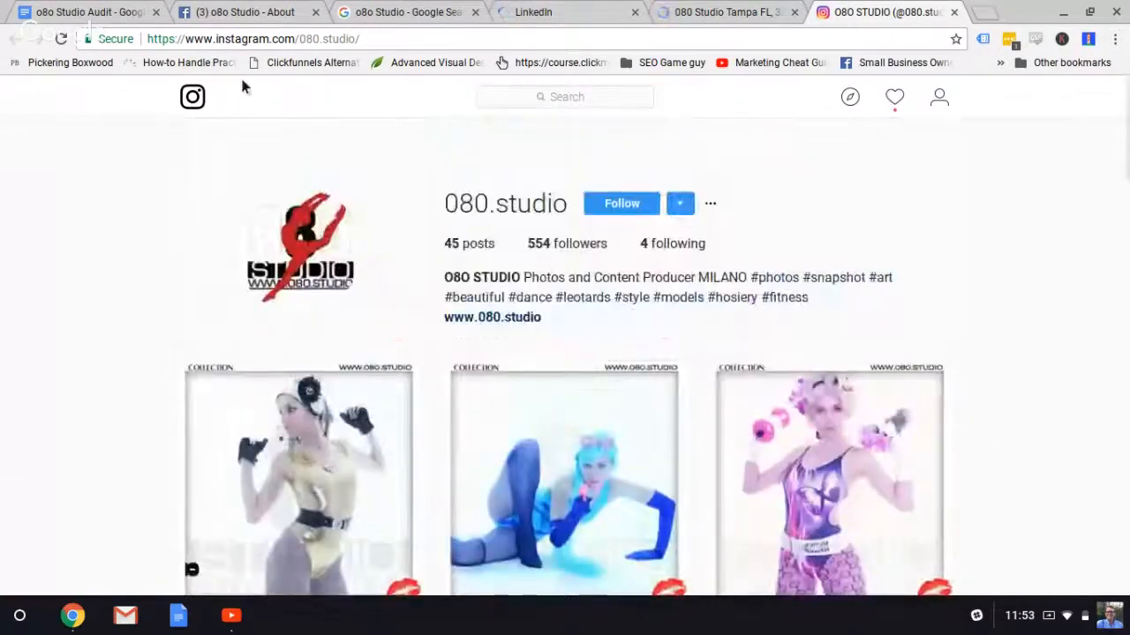
Search Instagram for "o8ostud" and open the o8o_studio profile
left_click(567, 107)
type("o")
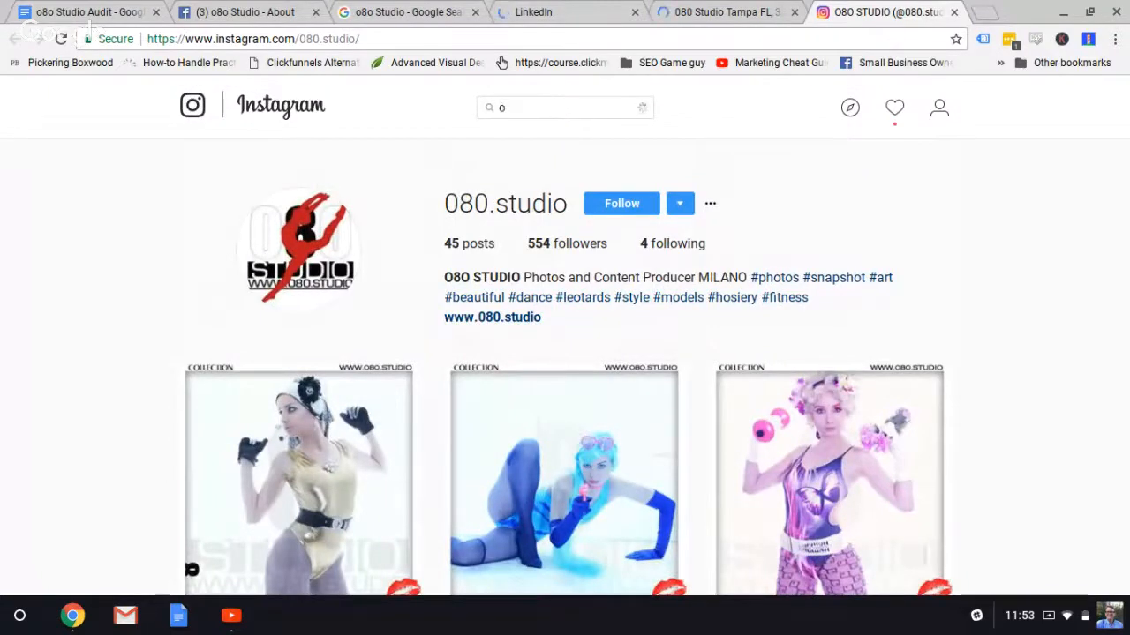
type("8o")
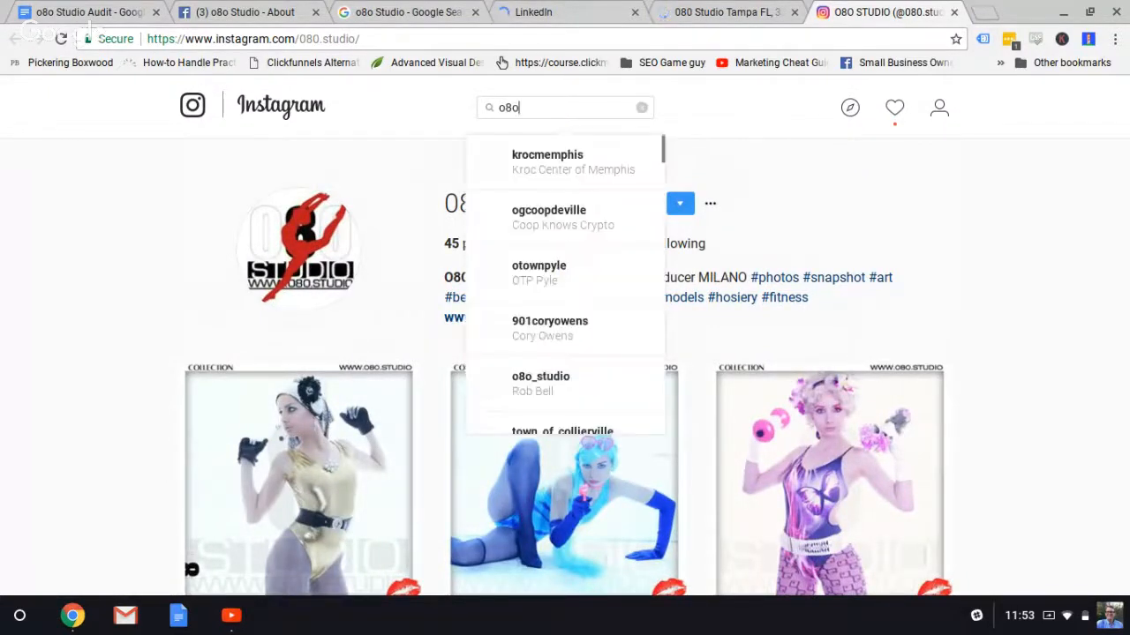
type("s")
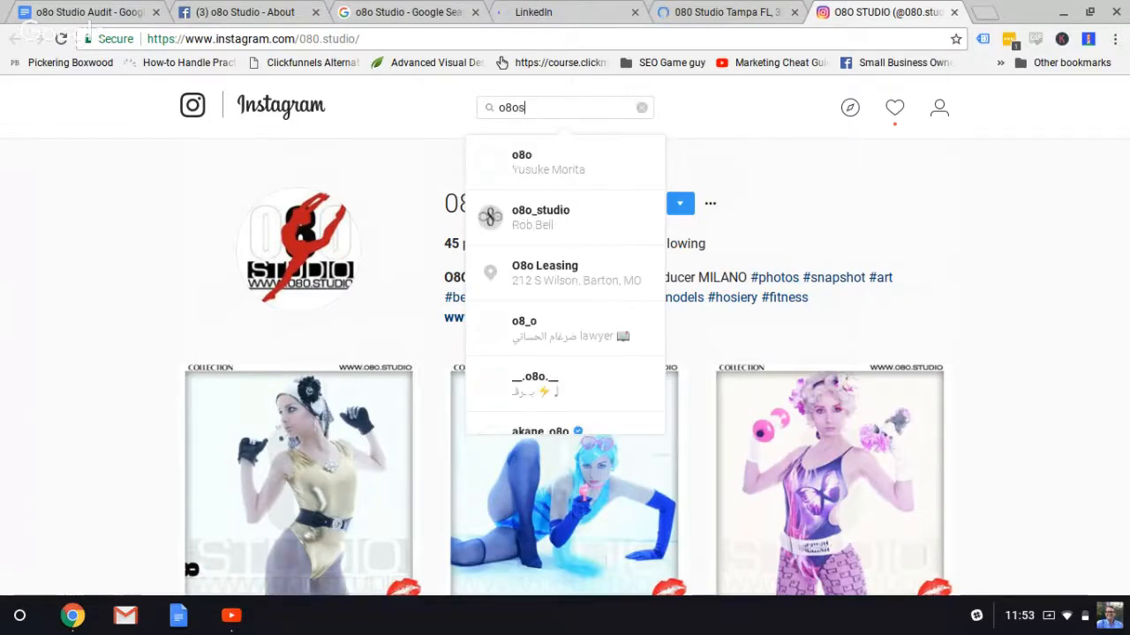
type("tud")
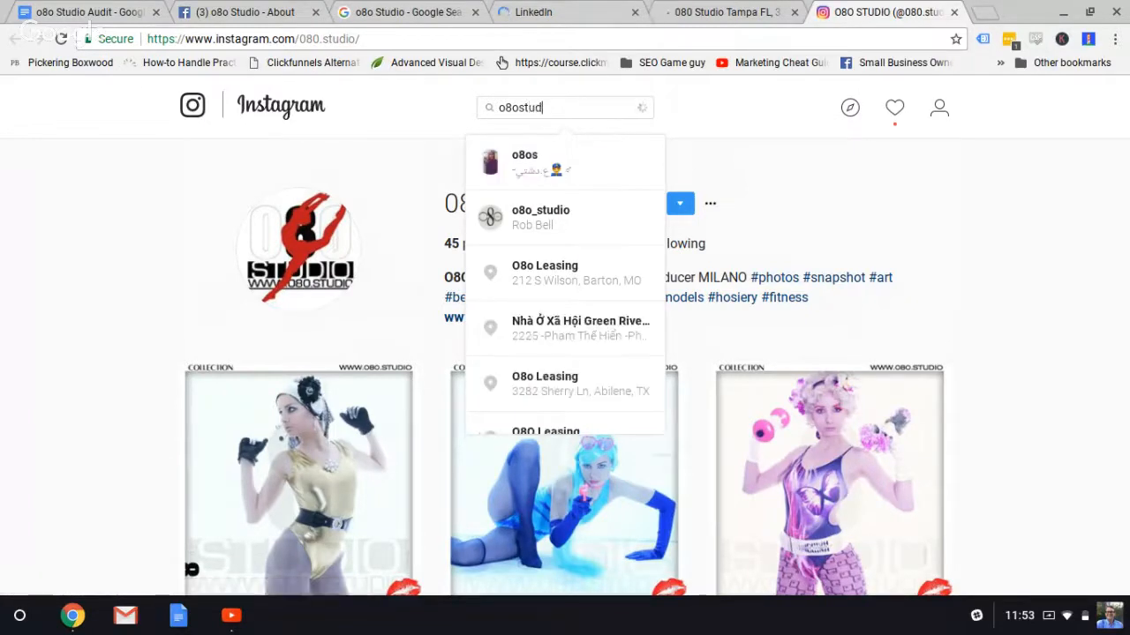
left_click(553, 170)
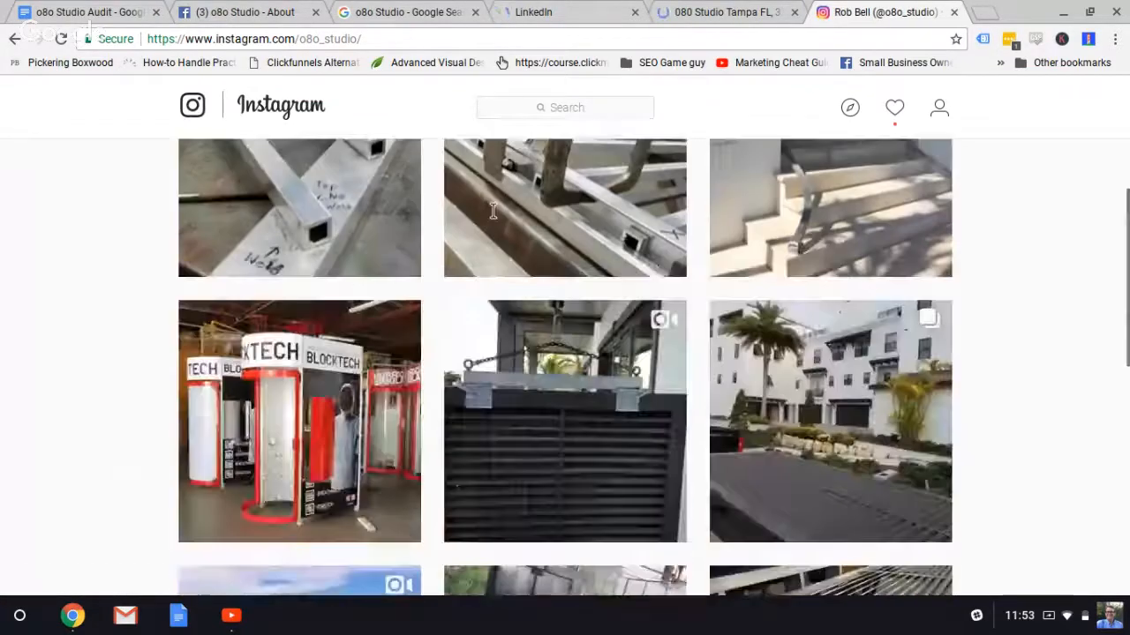
Look through the o8o_studio profile's metal fabrication posts and return to its bio
scroll(492, 212, "down", 4)
scroll(494, 217, "down", 2)
scroll(494, 217, "down", 3)
scroll(485, 212, "up", 10)
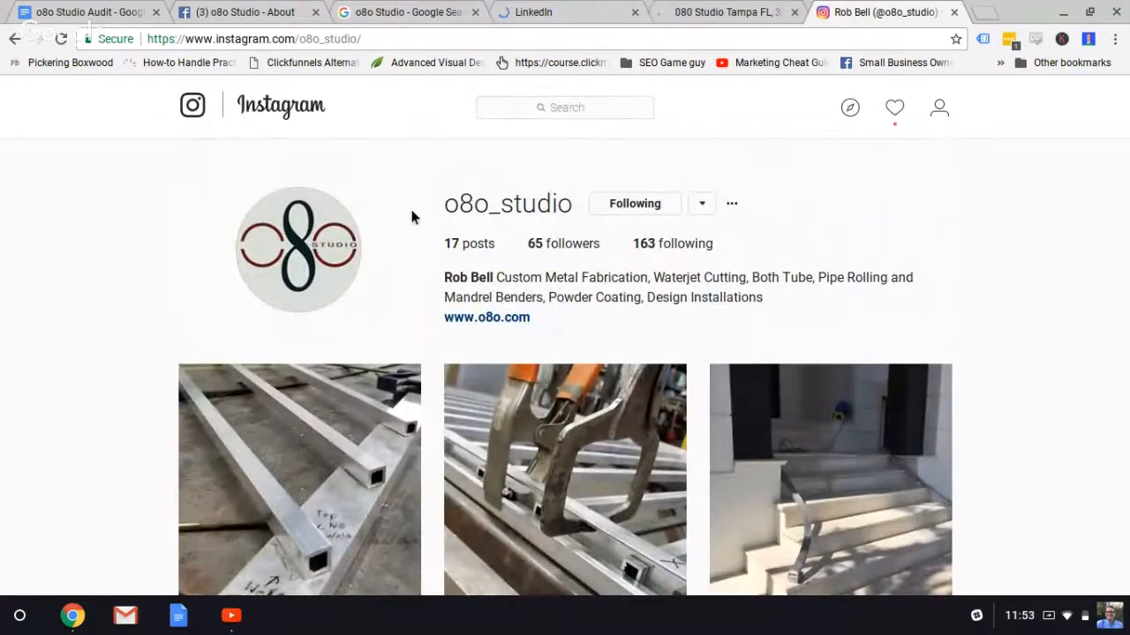
Open the website linked in the o8o_studio bio and check it against the business details in the audit document
left_click(501, 319)
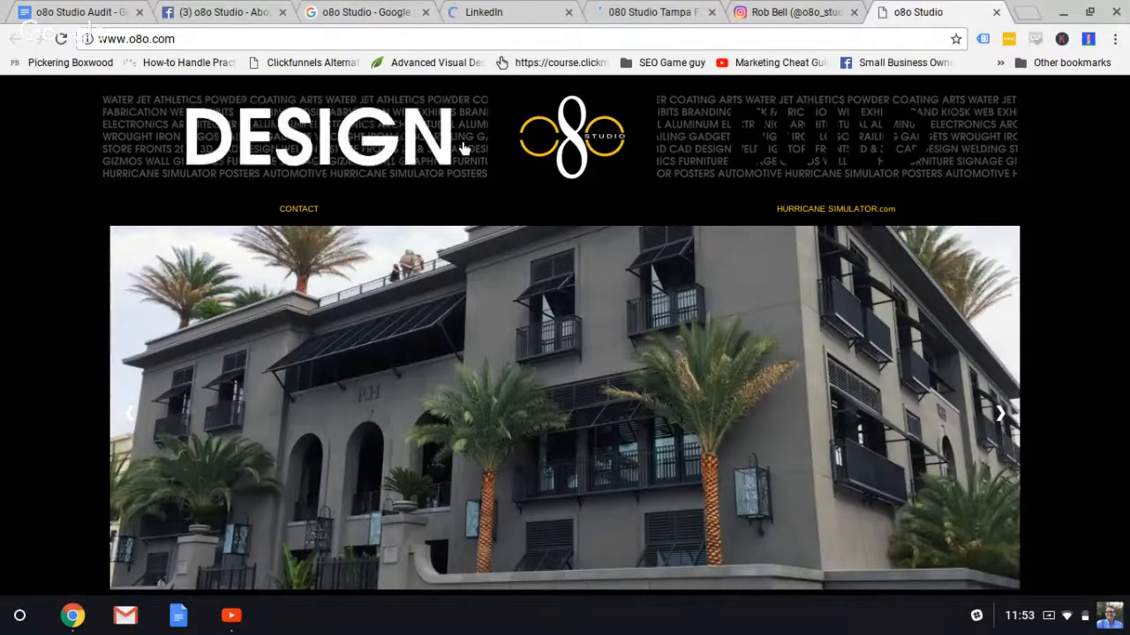
left_click(82, 9)
scroll(345, 508, "up", 5)
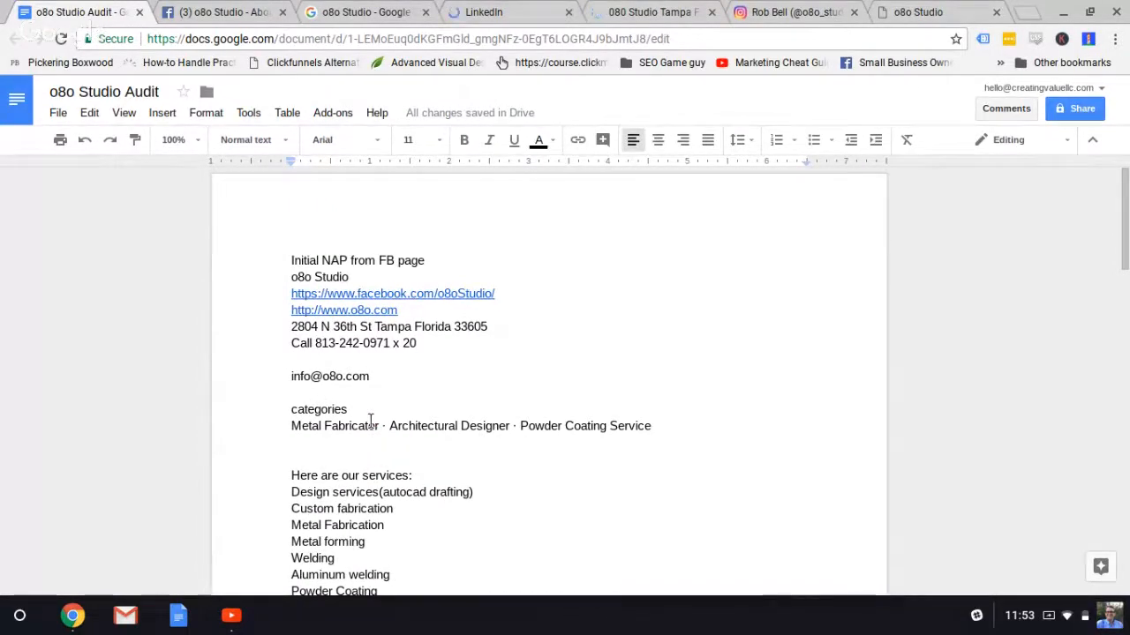
left_click(957, 9)
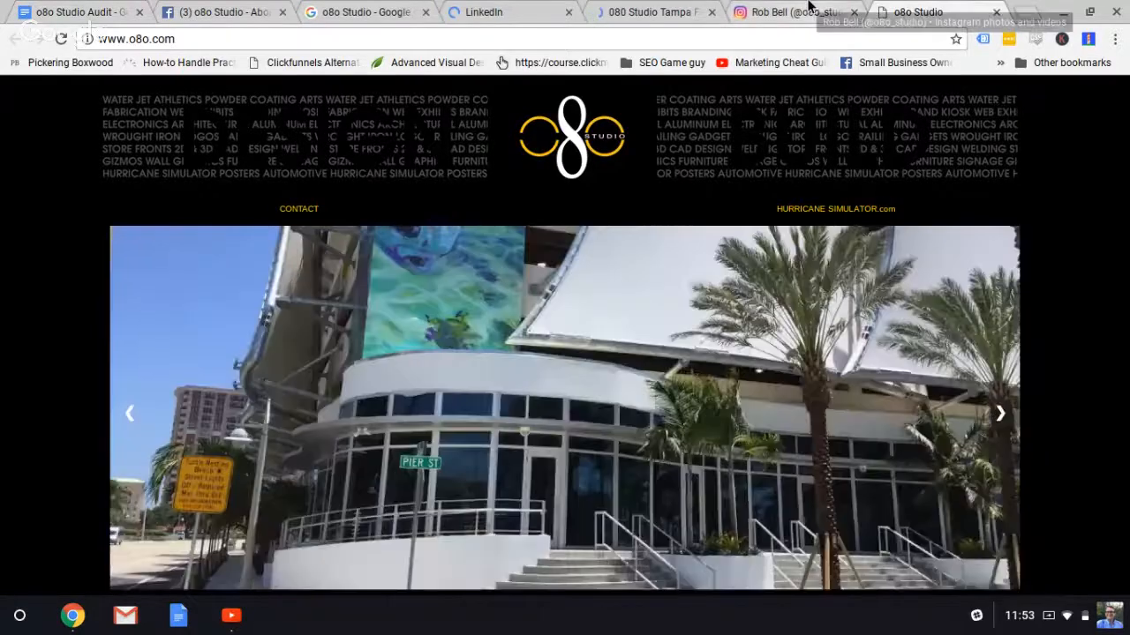
Copy the o8o_studio Instagram profile address and paste it into the audit document on the line below the business email
left_click(789, 11)
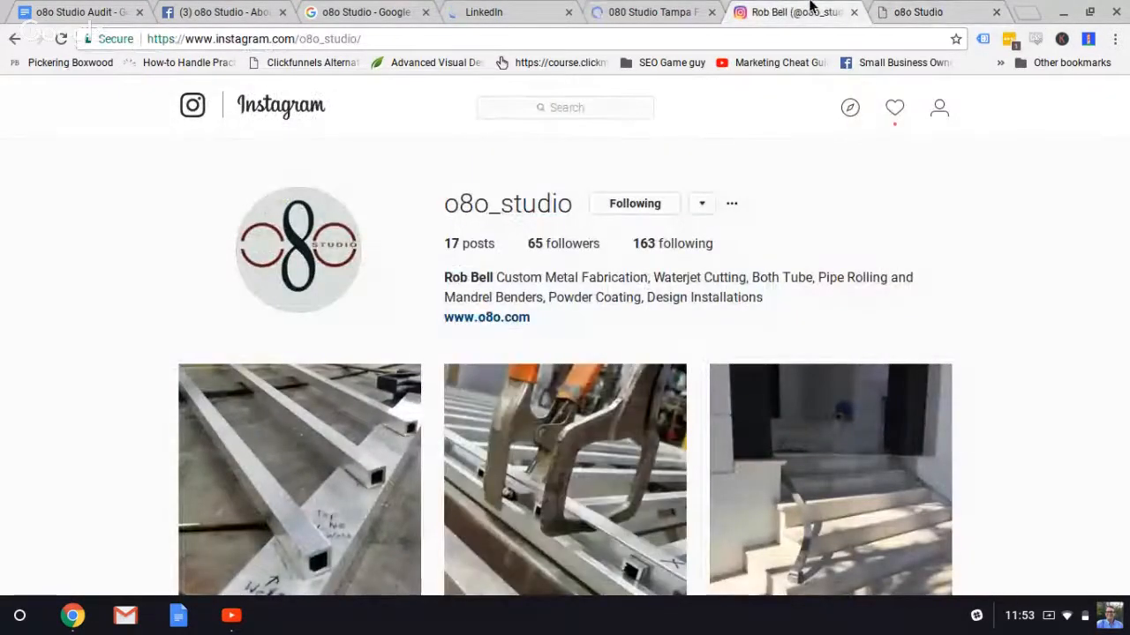
left_click(325, 39)
key("ctrl+c")
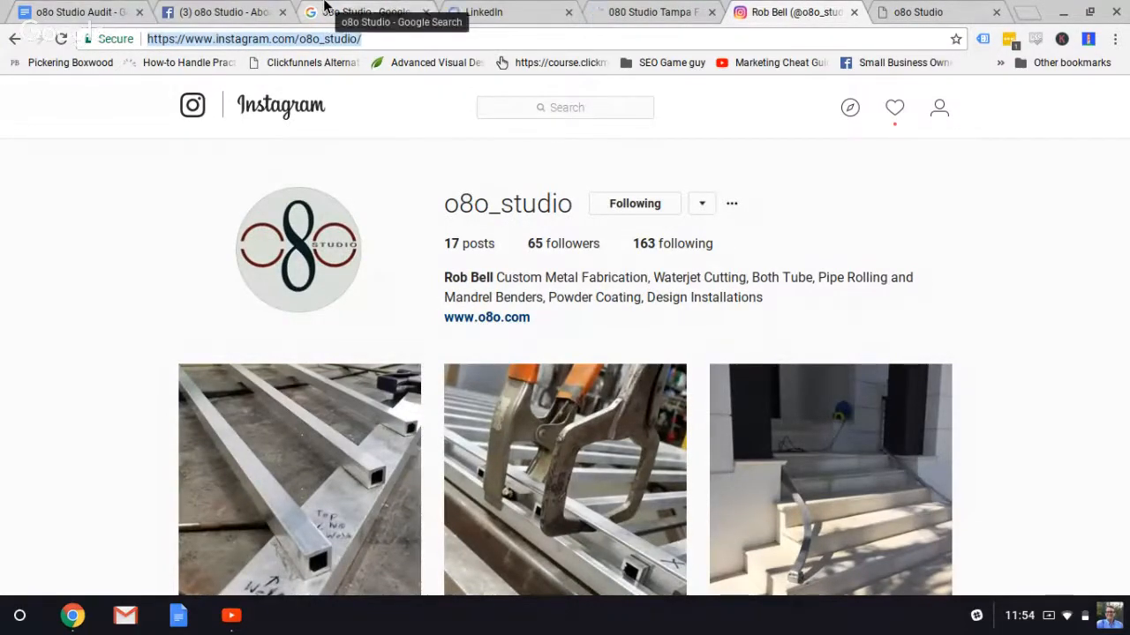
left_click(253, 9)
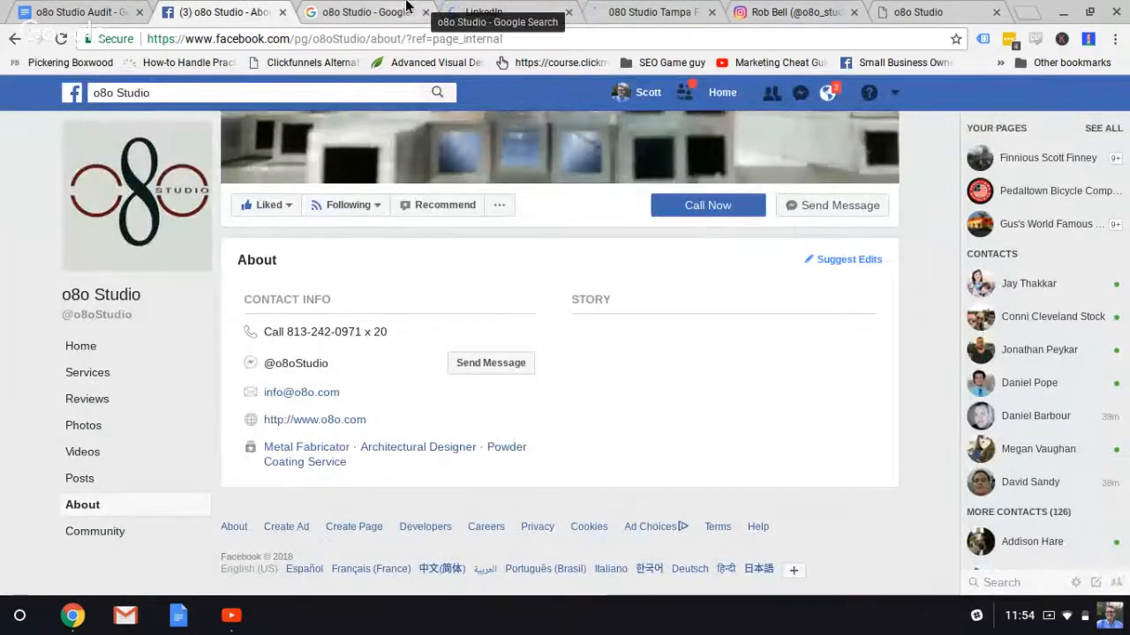
left_click(51, 7)
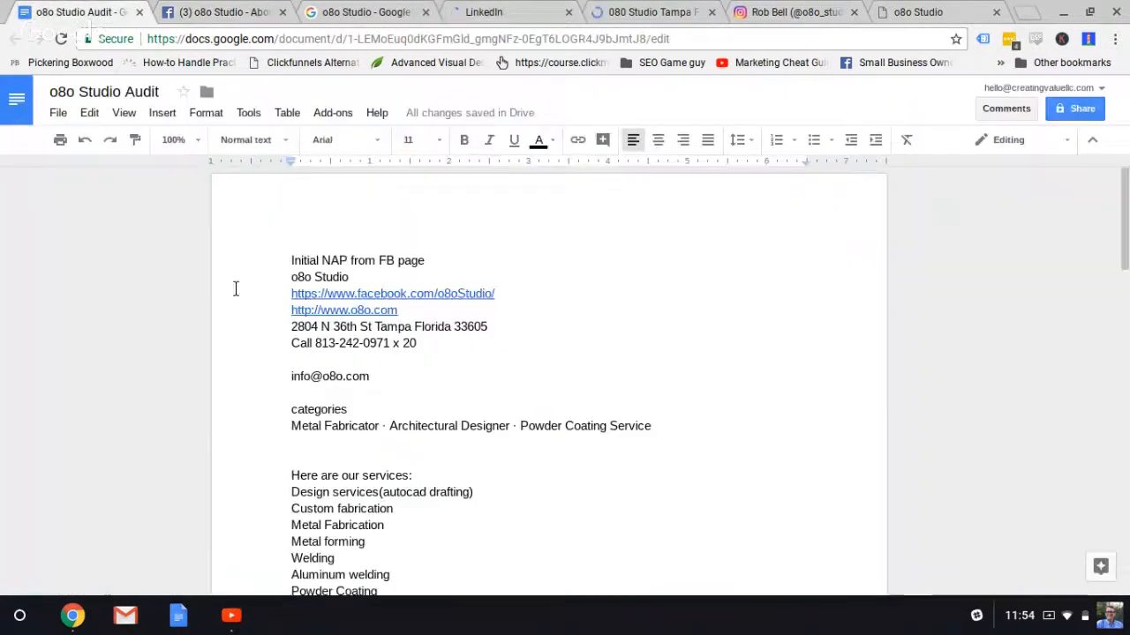
left_click(312, 396)
key("ctrl+v")
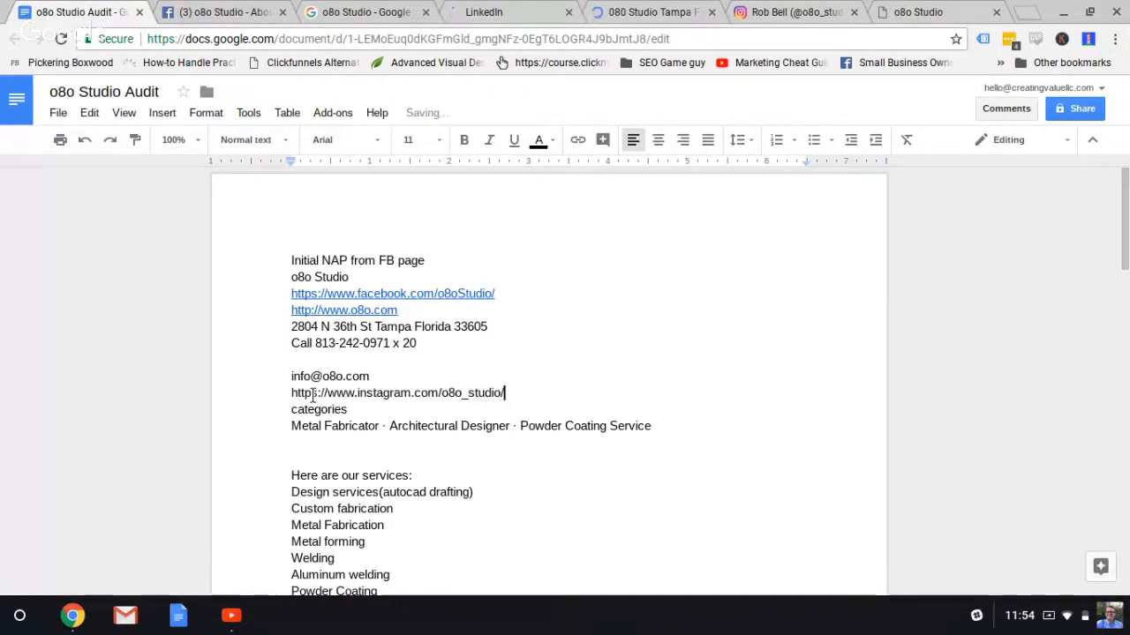
key("Return")
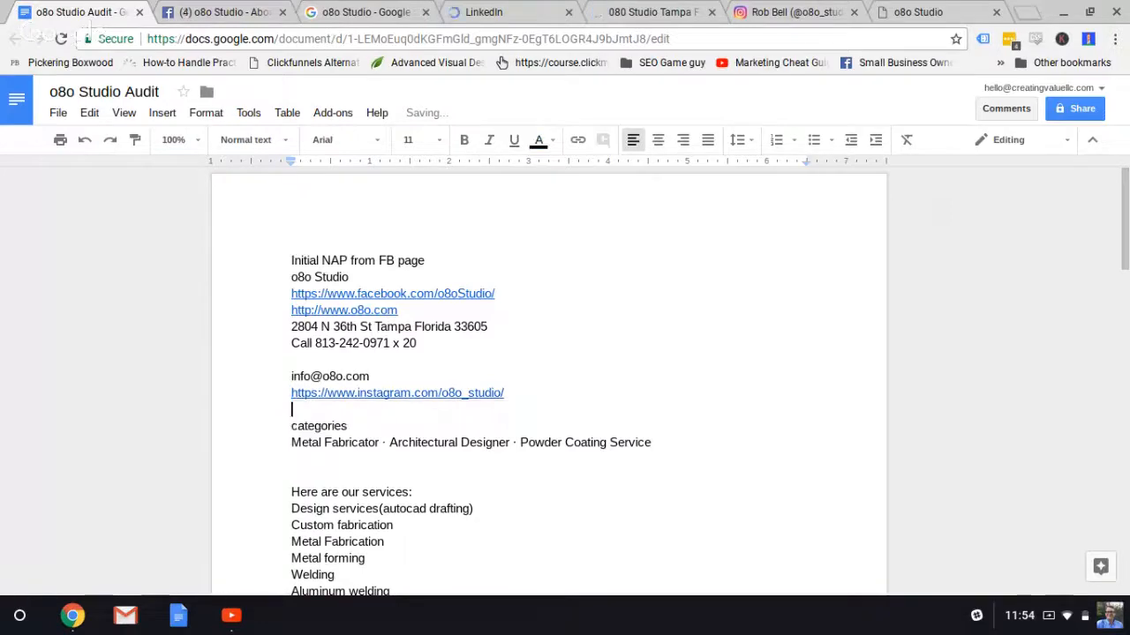
Add the note "IG get followers and connect the account to your band in the eyes of Google" below "Add photos of interior"
key("Down")
key("Down")
key("Down")
key("Down")
key("Down")
key("Down")
key("Down")
key("Down")
key("Down")
key("Down")
key("Down")
key("Down")
key("Down")
key("Down")
key("Down")
key("Down")
key("Down")
key("Down")
key("Down")
key("Down")
key("Down")
key("Down")
key("Down")
key("Down")
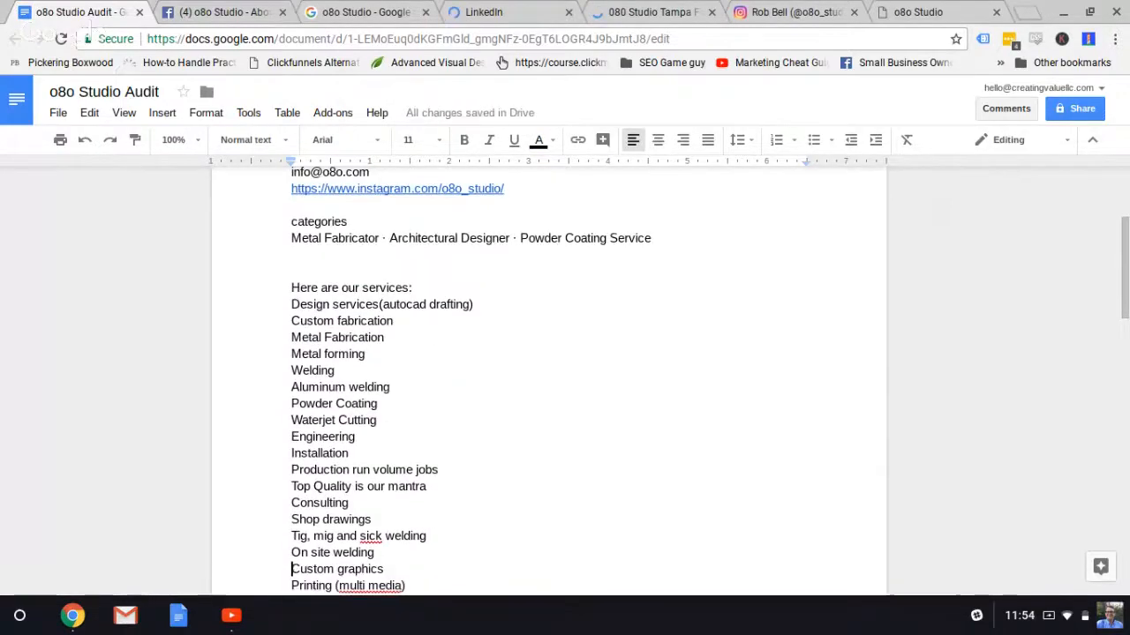
key("Down")
key("Down")
key("Down")
key("Down")
key("Down")
key("Down")
key("Down")
key("Down")
key("Down")
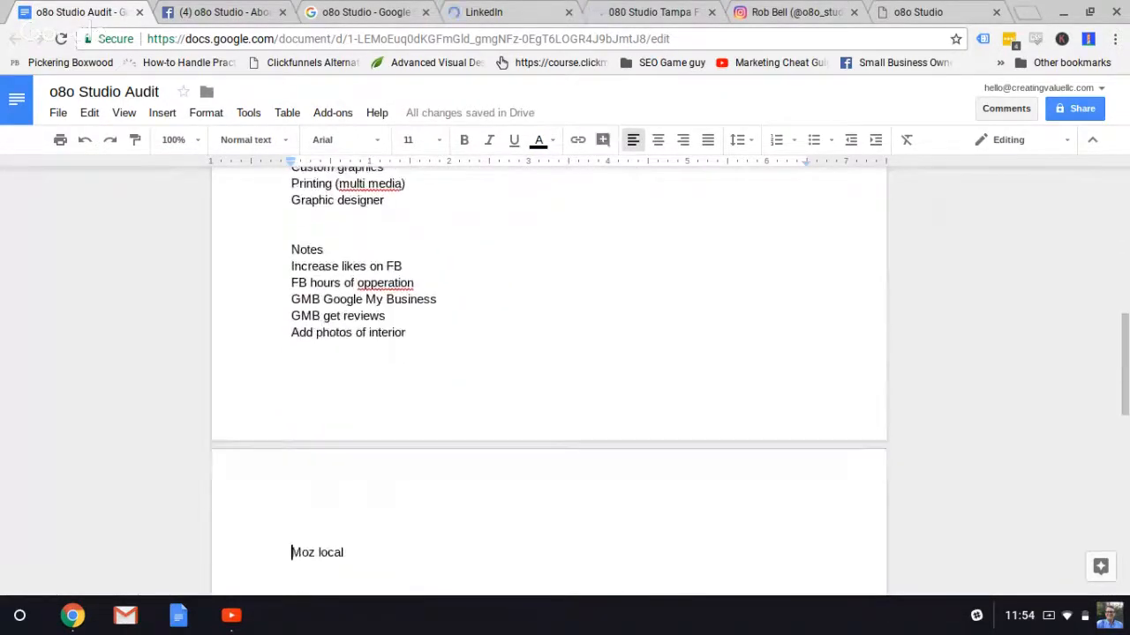
key("Up")
key("Up")
key("Up")
key("Up")
key("Up")
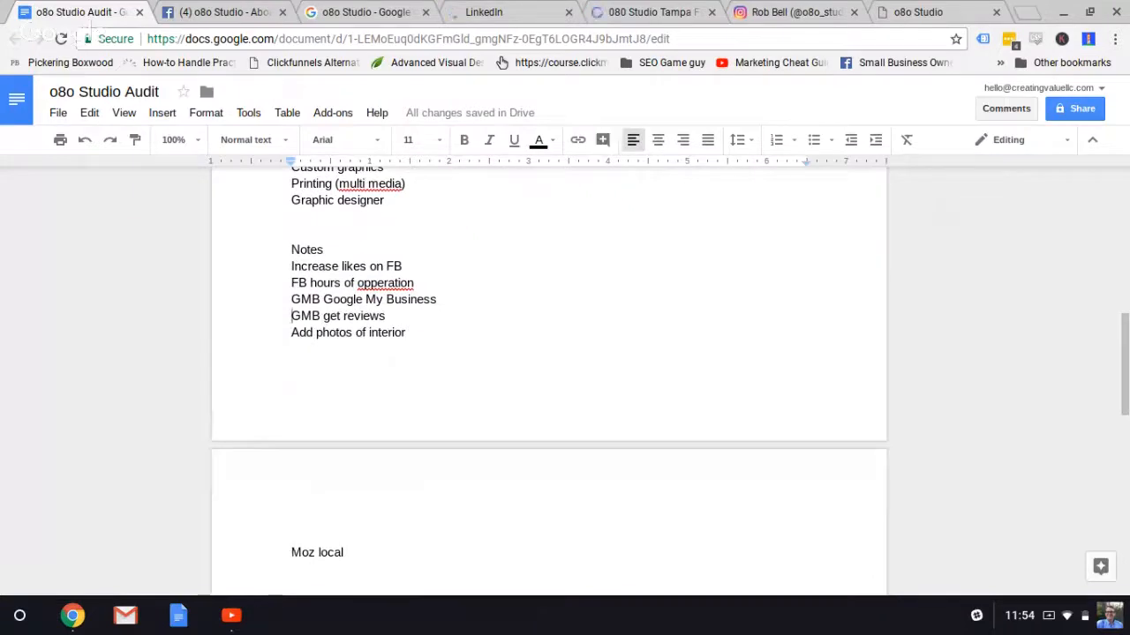
key("Down")
key("Down")
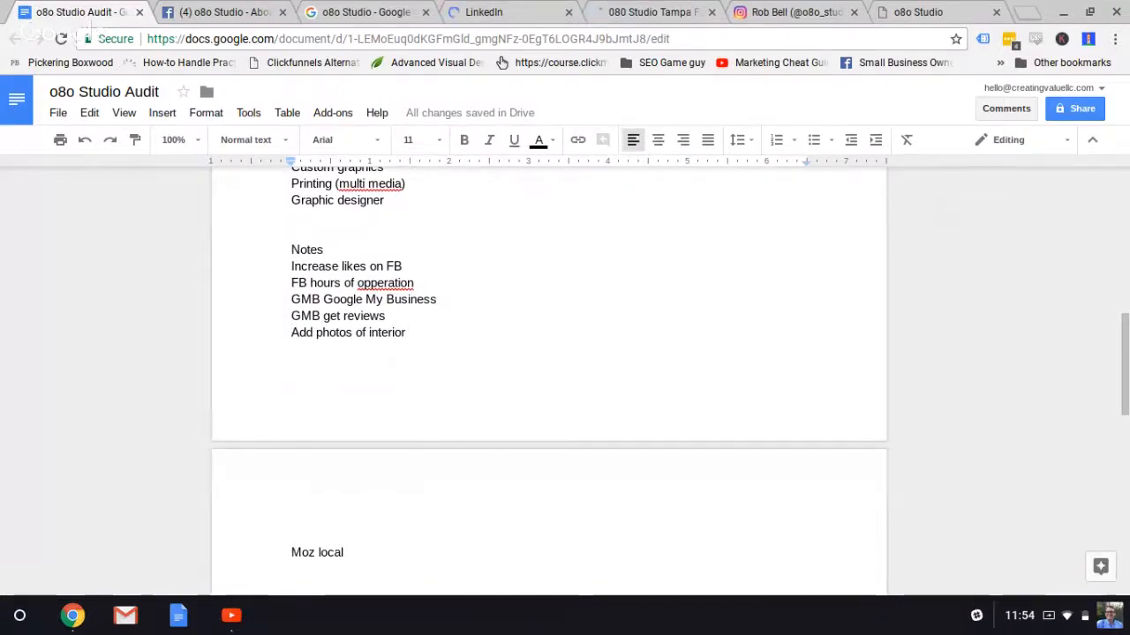
type("IG get ")
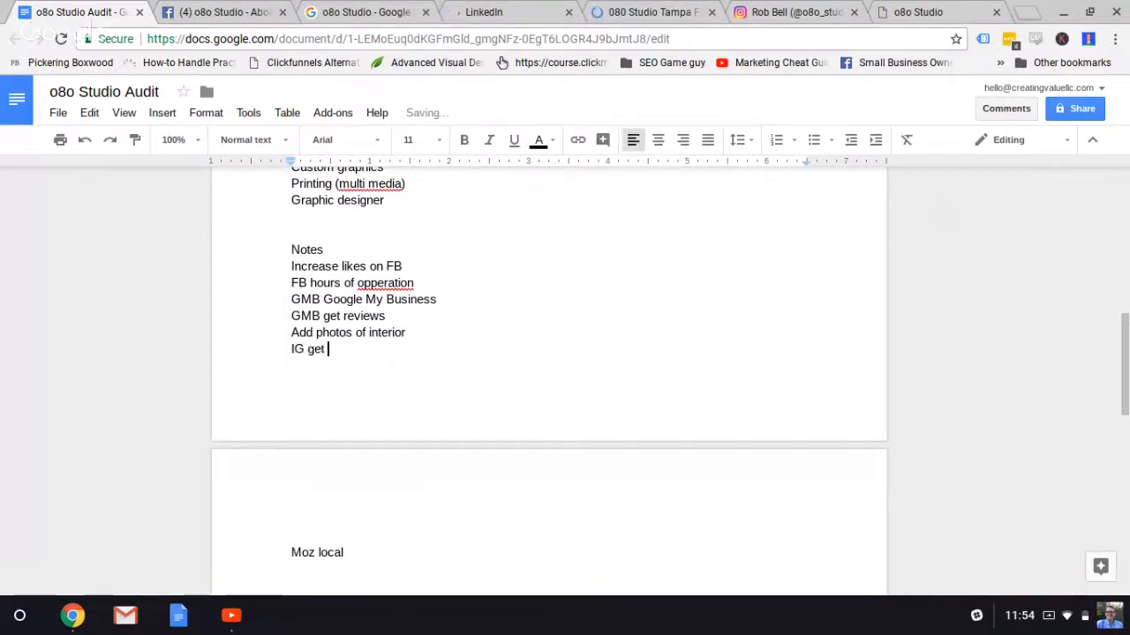
type("followers ")
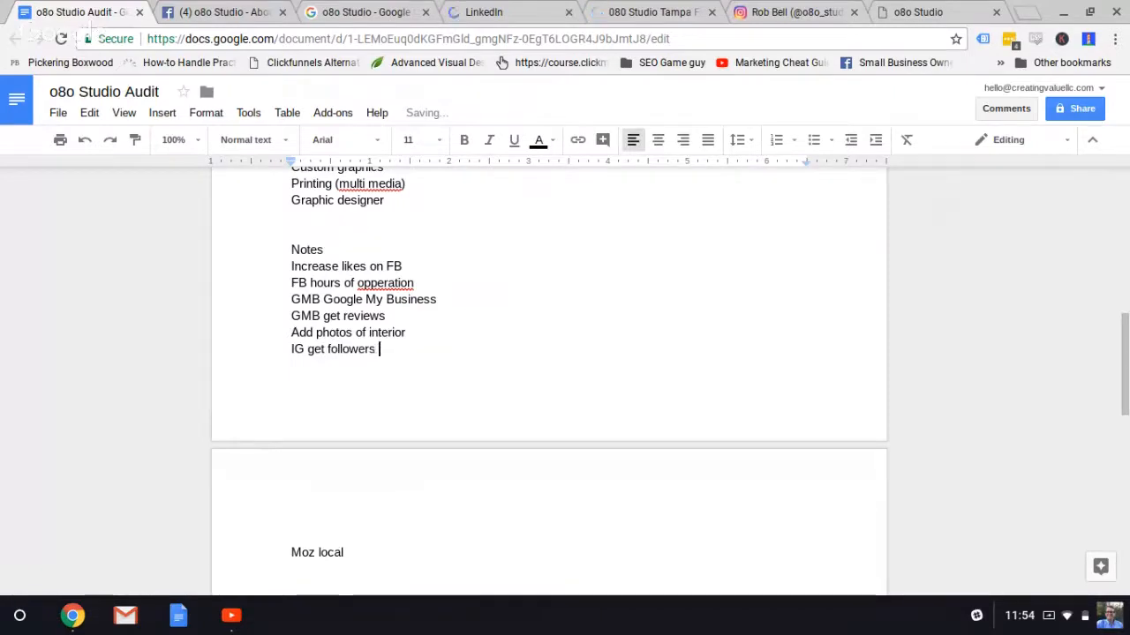
type("and connect th")
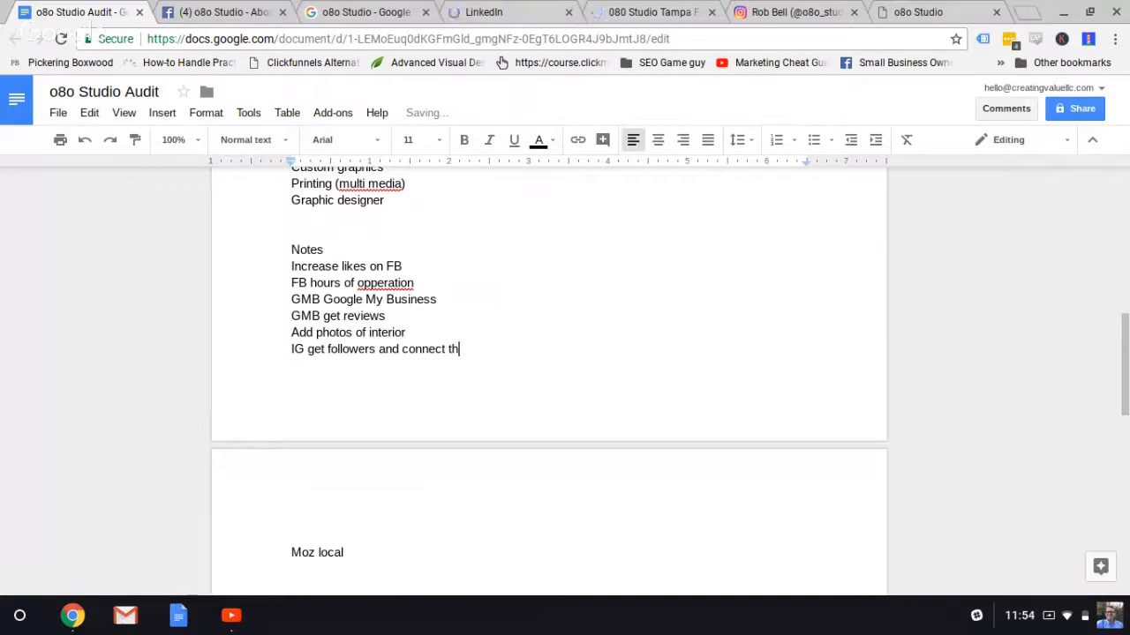
type("e account ")
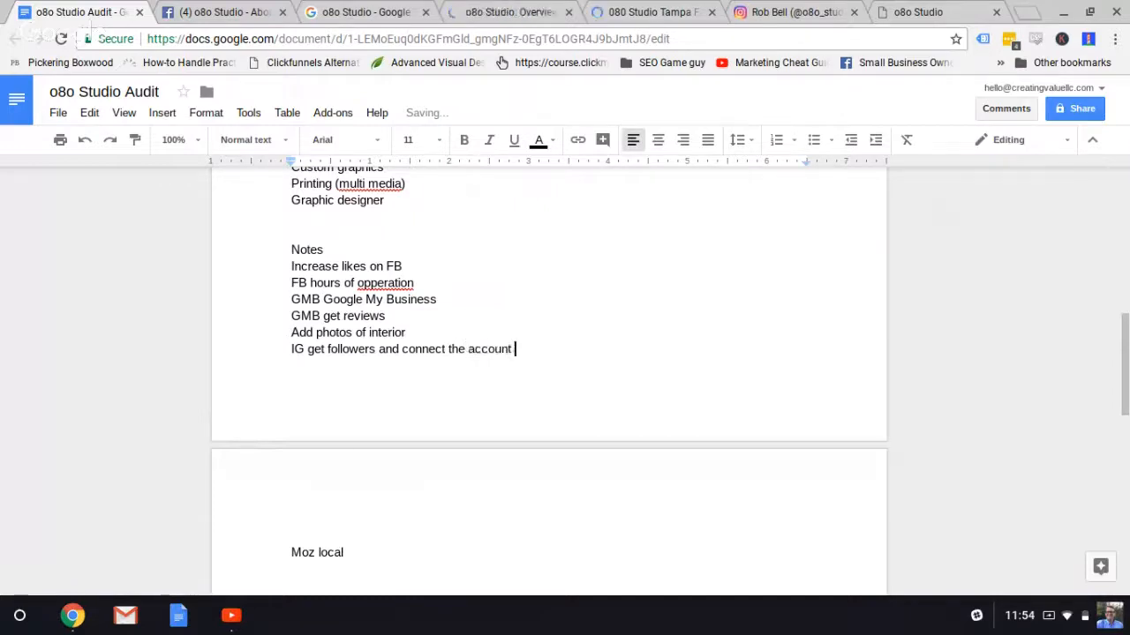
type("to your ba")
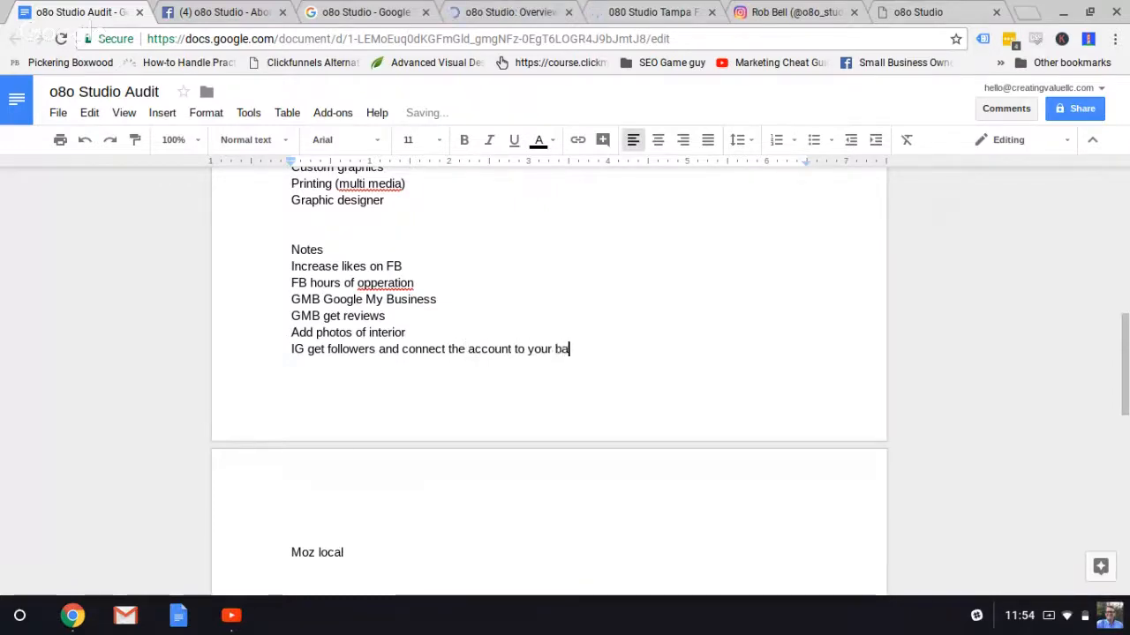
type("nd in the ")
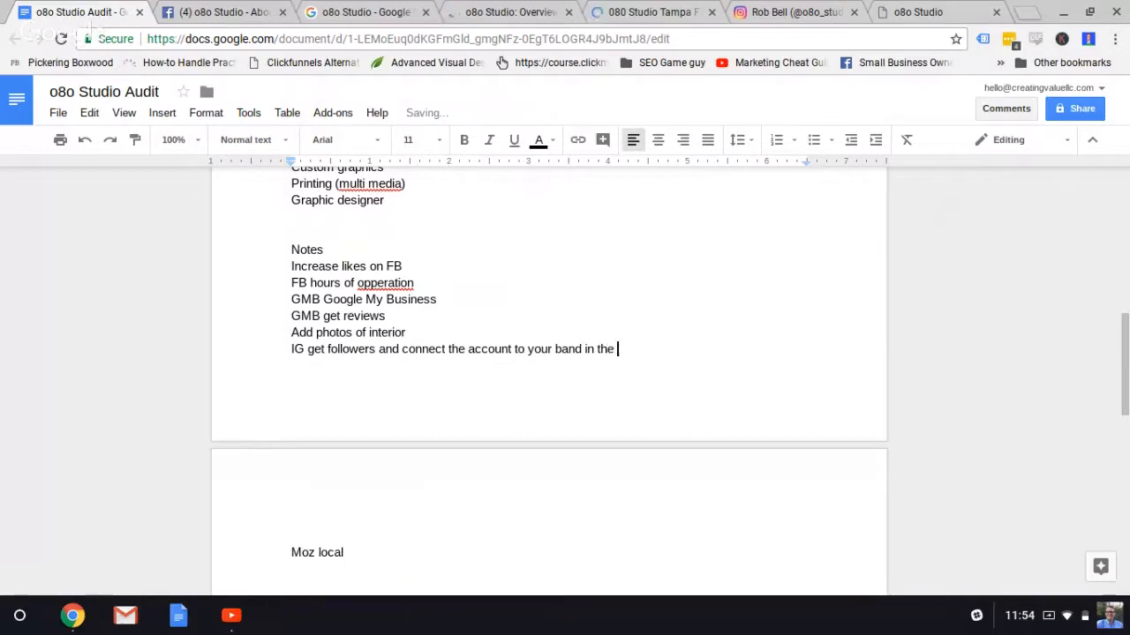
type("t")
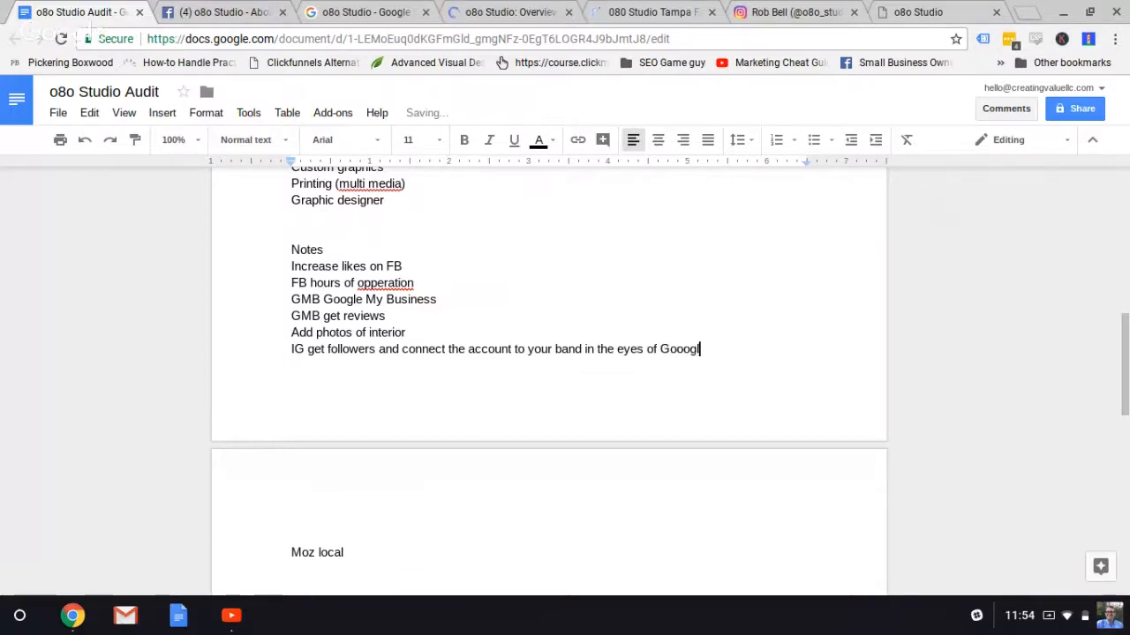
left_click(684, 350)
key("BackSpace")
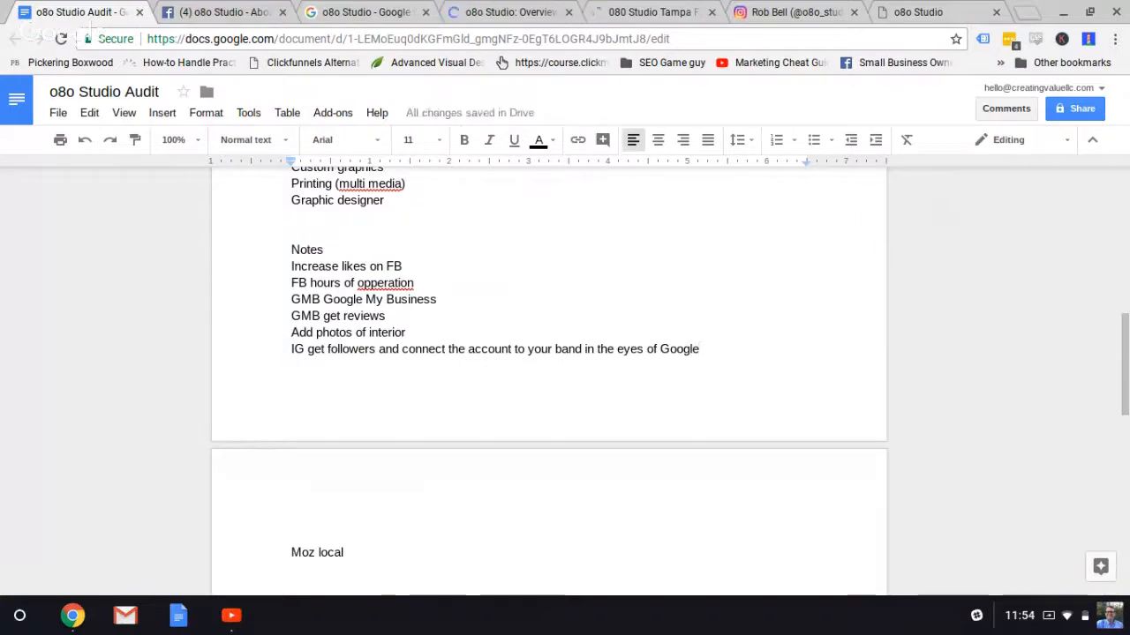
key("Return")
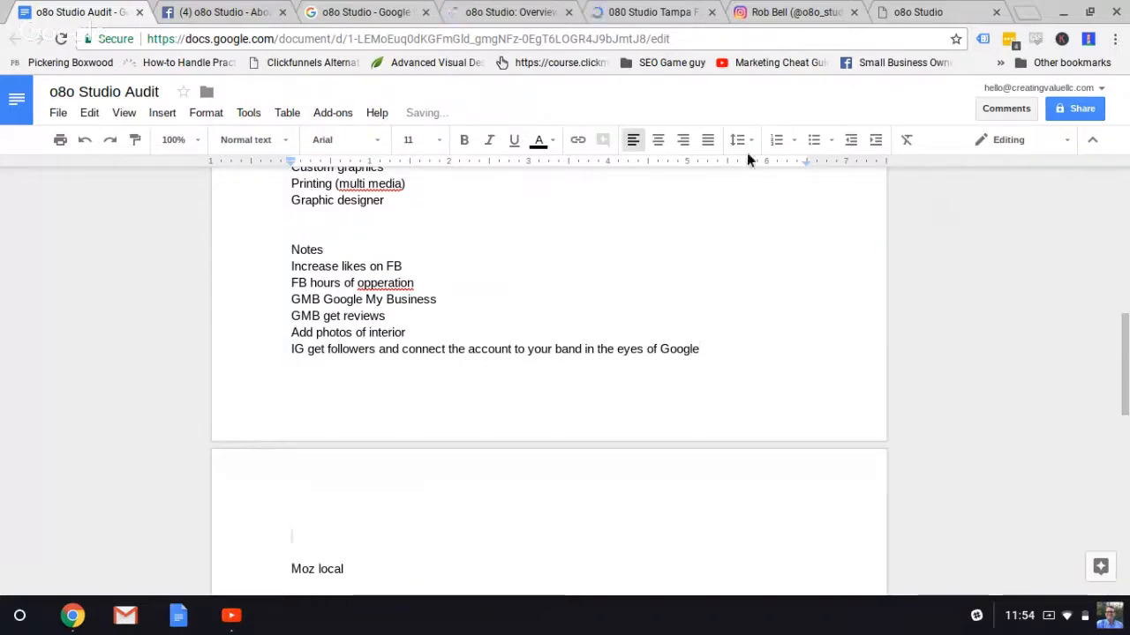
Close the o8o Studio website and check the opened Manta and LinkedIn company pages
left_click(927, 11)
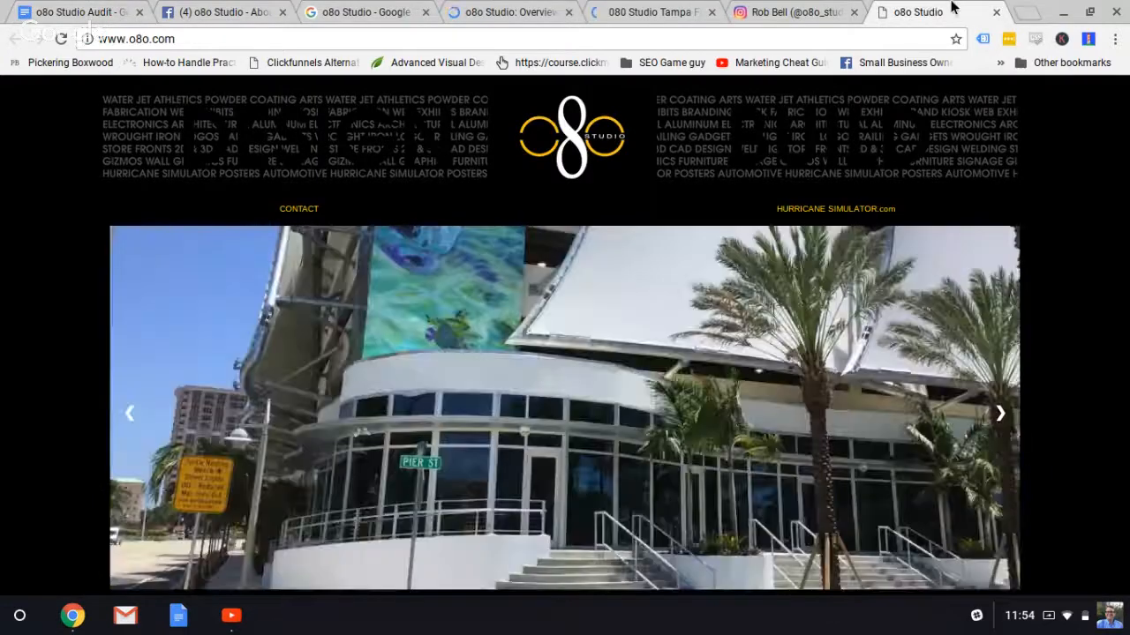
left_click(995, 11)
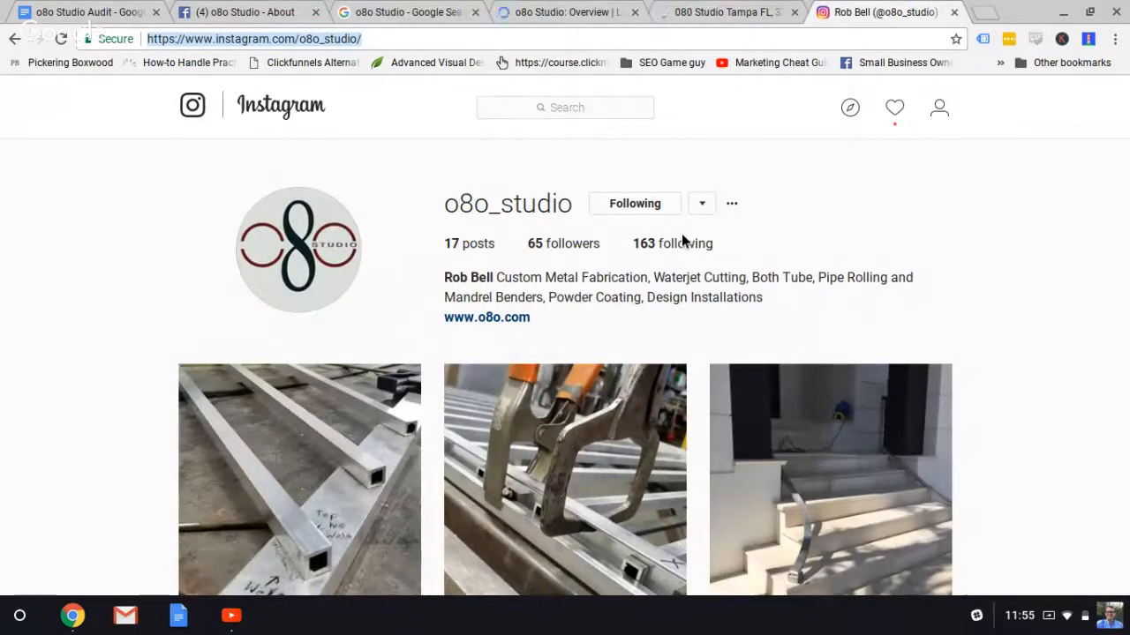
left_click(763, 9)
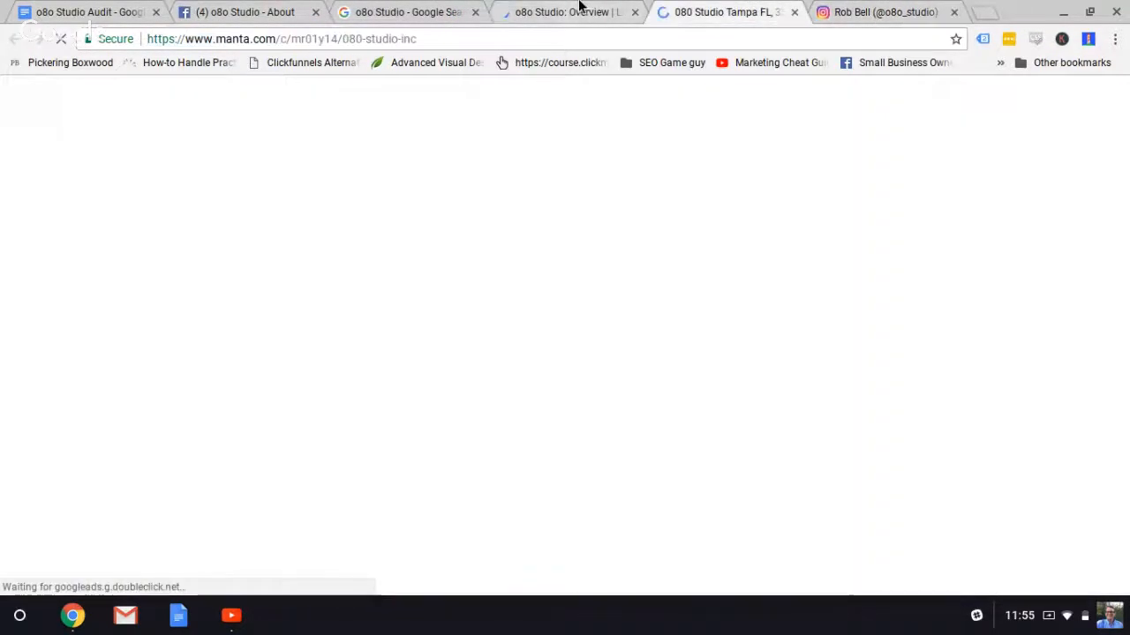
left_click(579, 8)
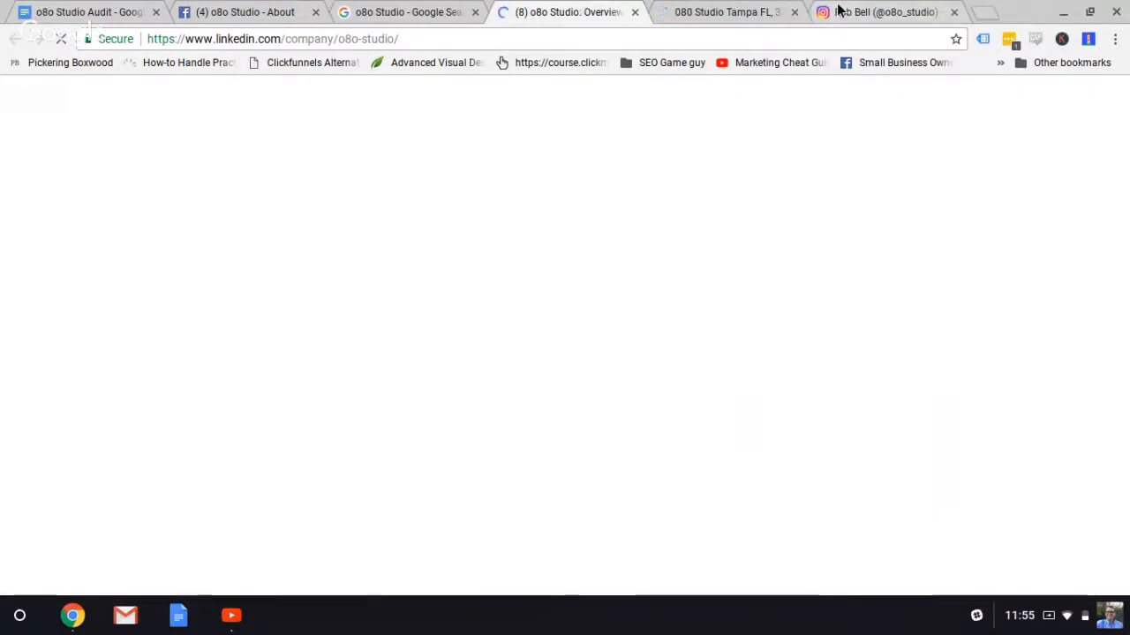
Return to the 080.studio Instagram profile and examine its first post, including the hashtags and comments
left_click(839, 9)
left_click(18, 39)
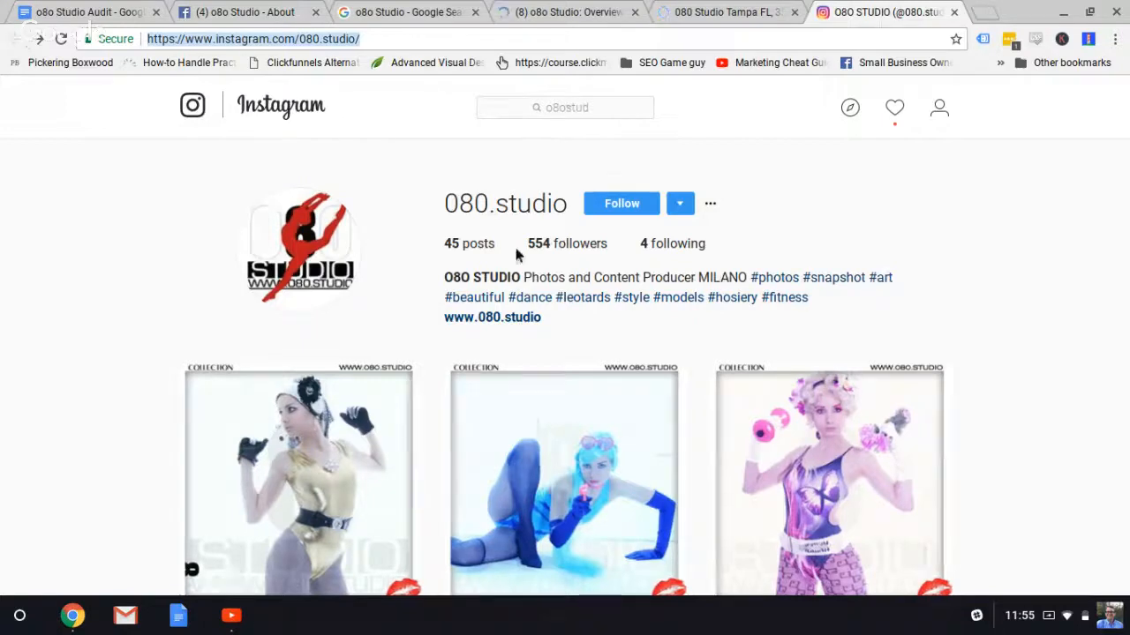
scroll(285, 410, "down", 2)
left_click(285, 410)
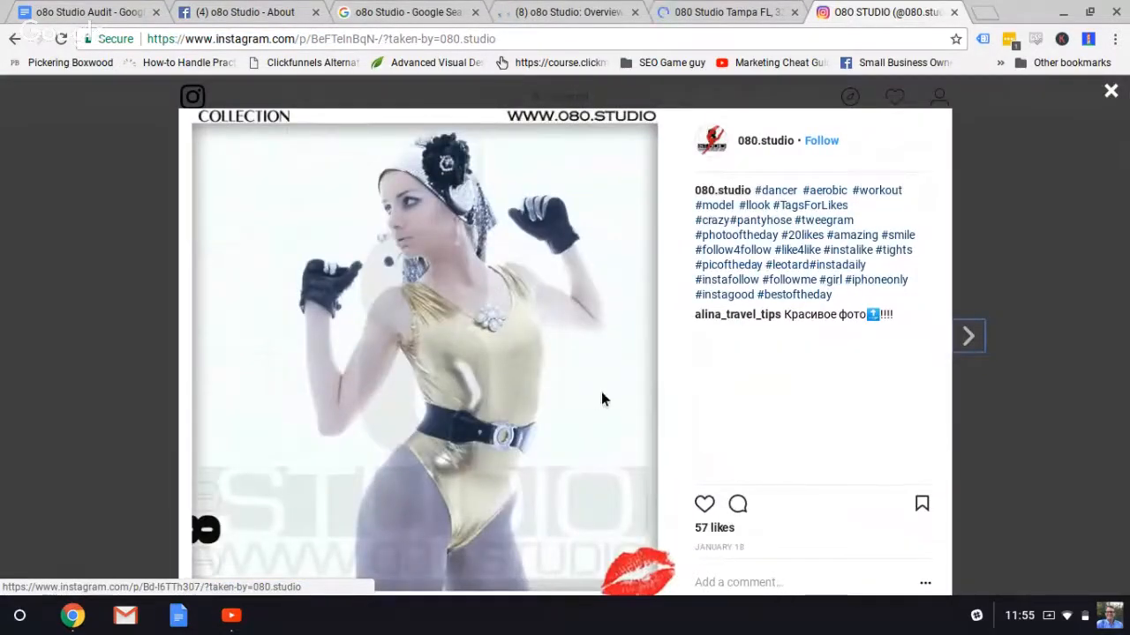
scroll(721, 339, "down", 1)
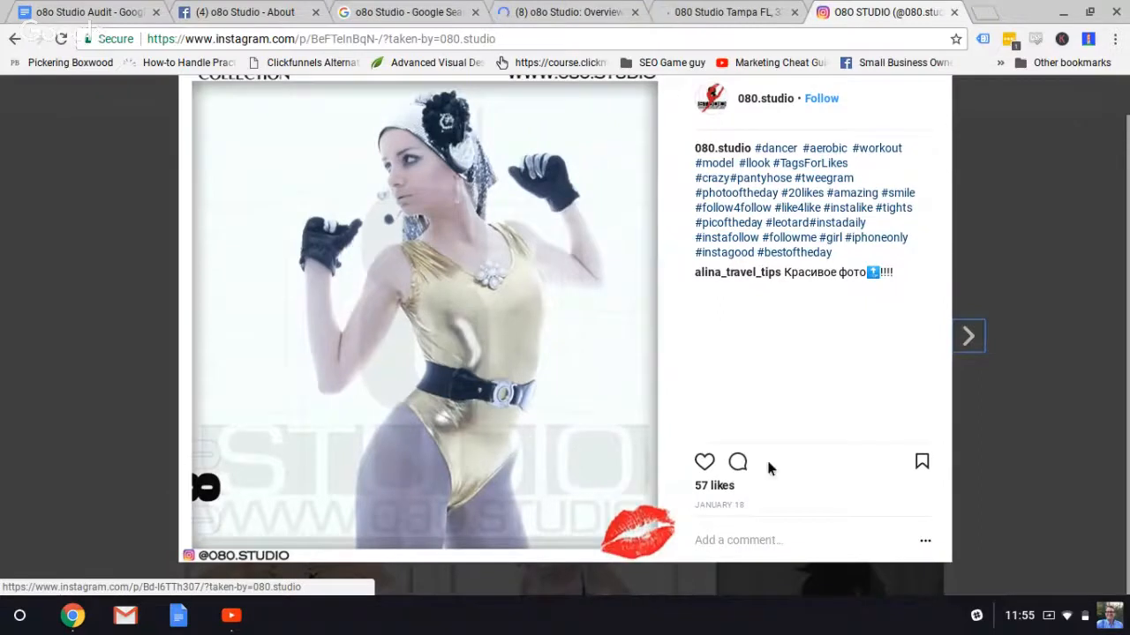
scroll(766, 450, "up", 1)
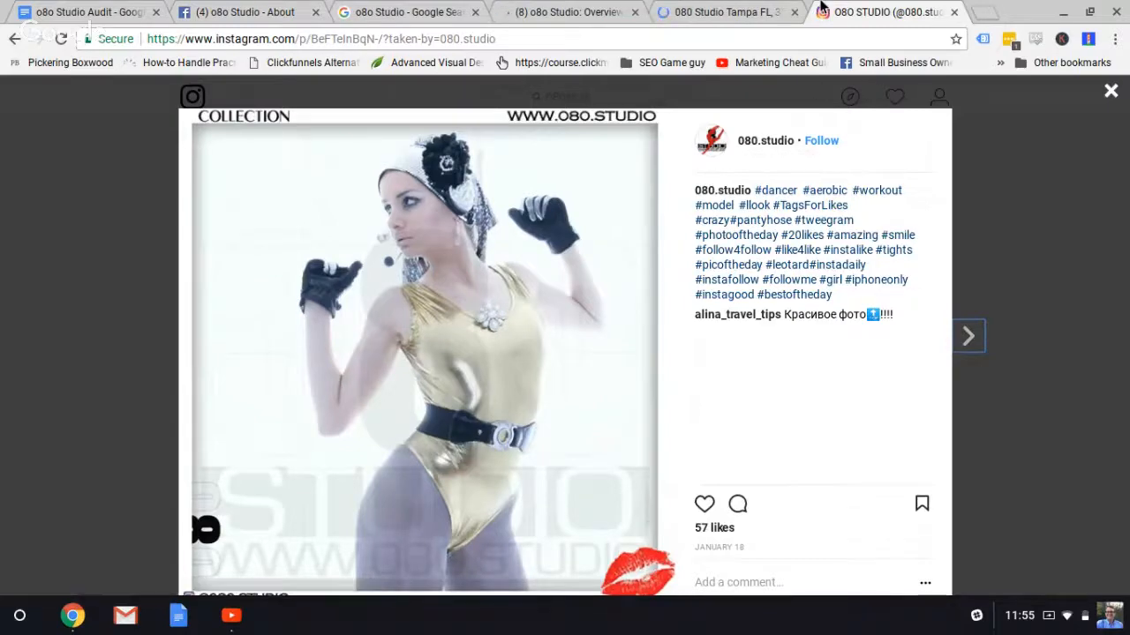
Close the Instagram page and check the street address on the 080 Studio, Inc Manta listing
left_click(952, 14)
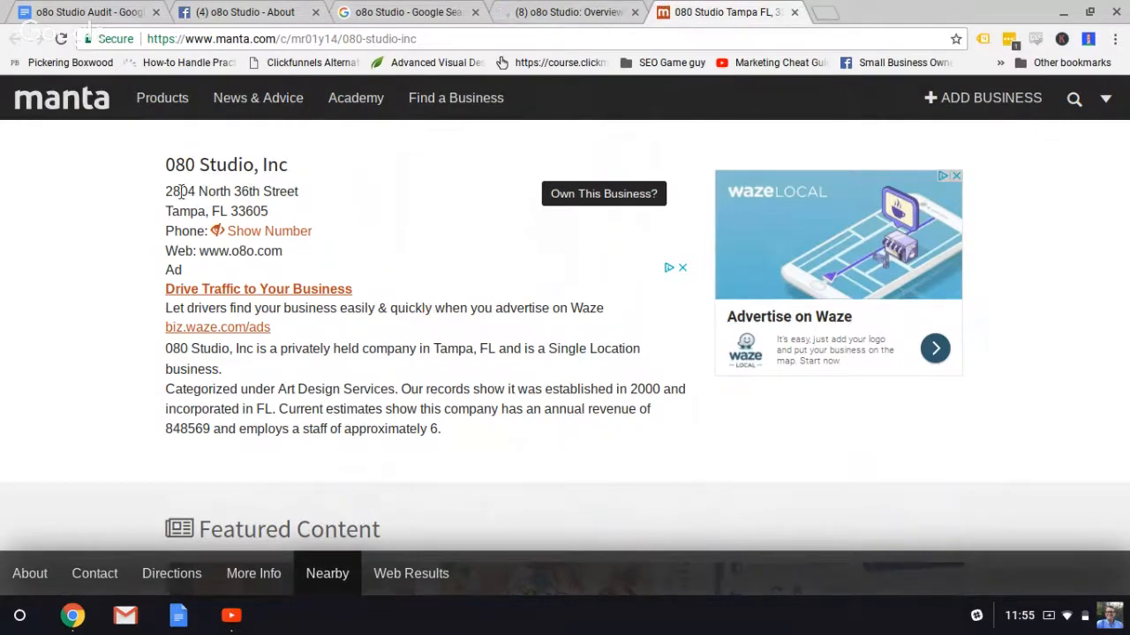
left_click_drag(167, 192, 302, 192)
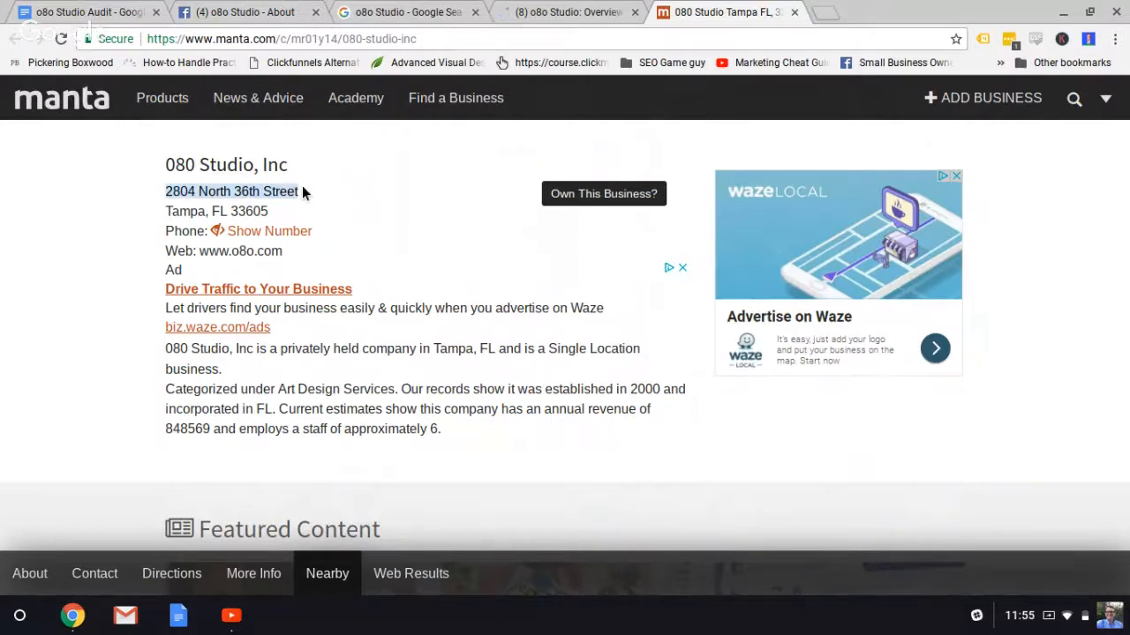
Search Google for "moz local" in a new browser tab and open Moz's Business Listings Audit page
left_click(818, 12)
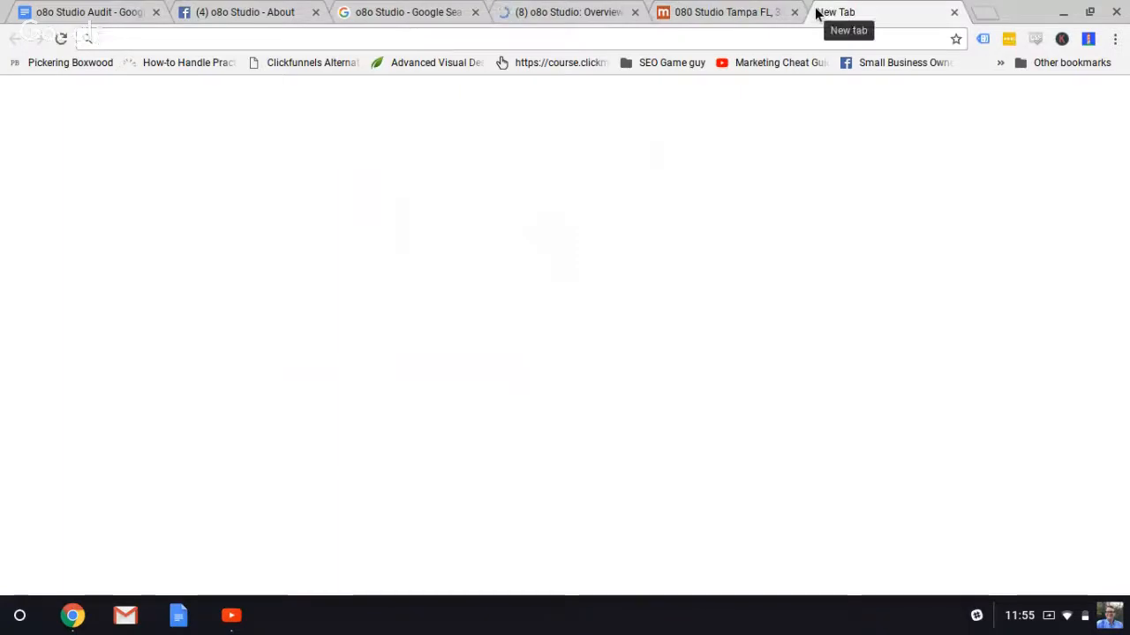
type("moz local")
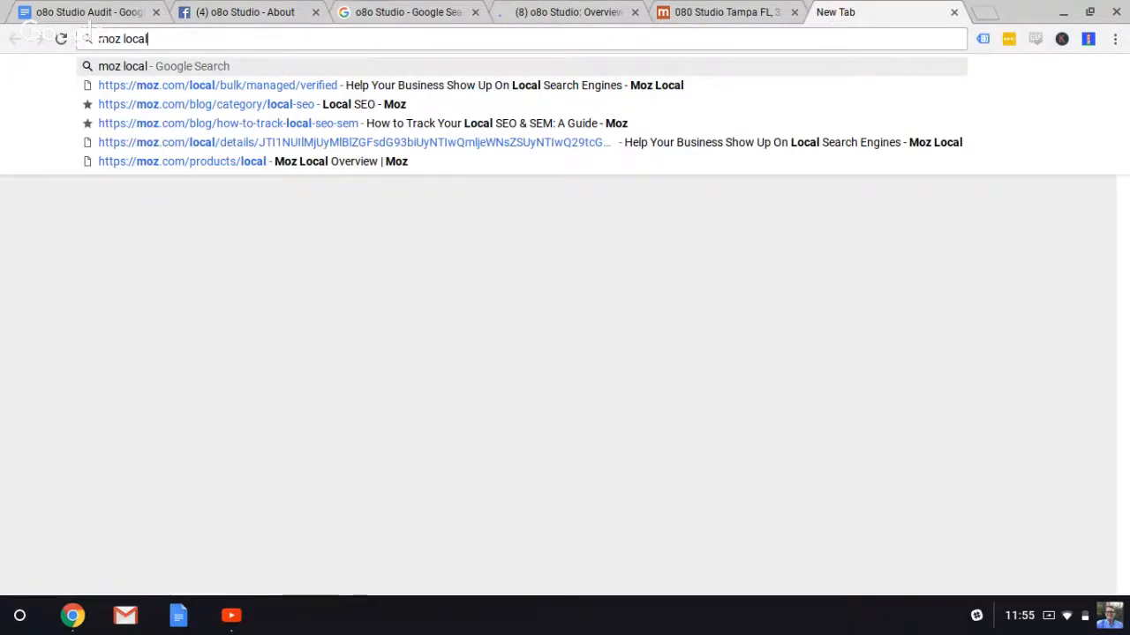
key("Return")
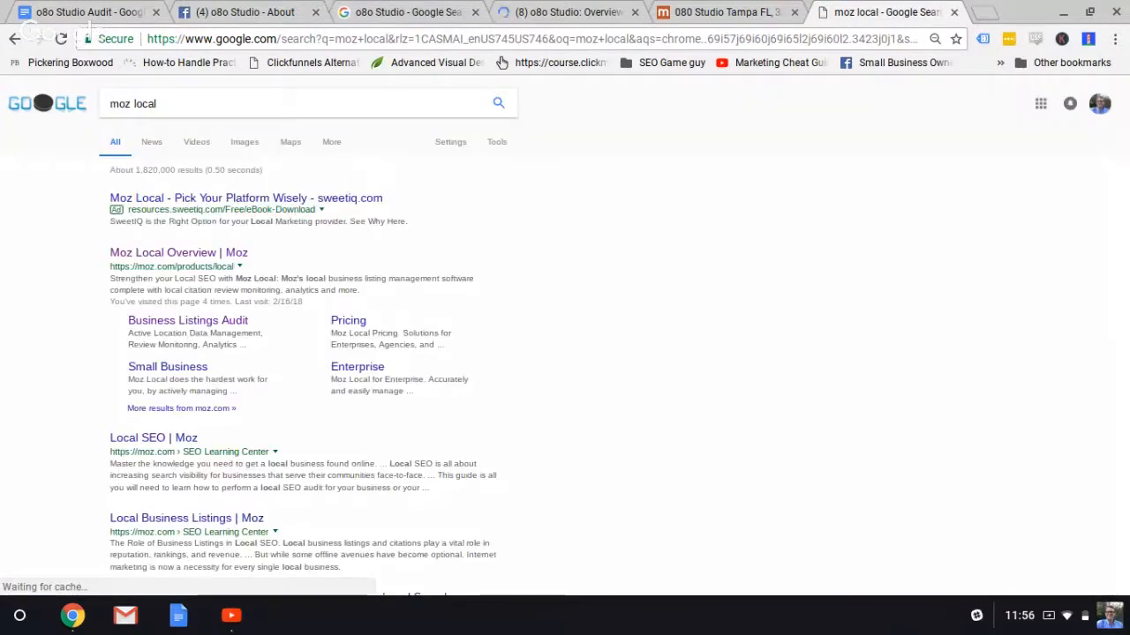
left_click(209, 325)
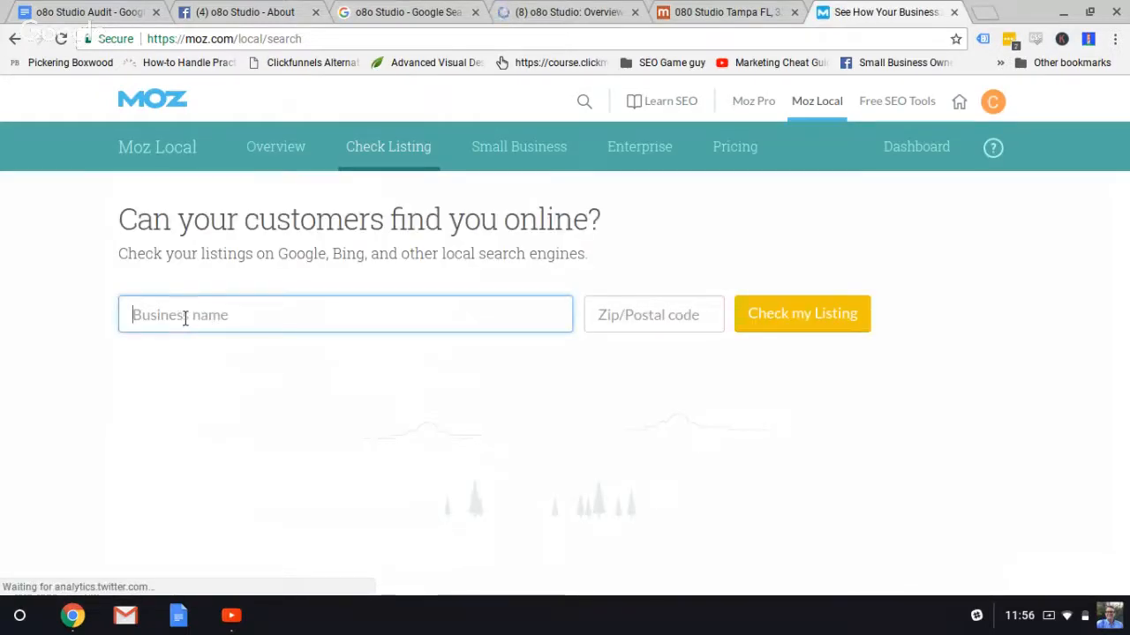
Check the Moz Local listing for "o8o studio" using the ZIP code copied from the business address in the audit document
type("o8o")
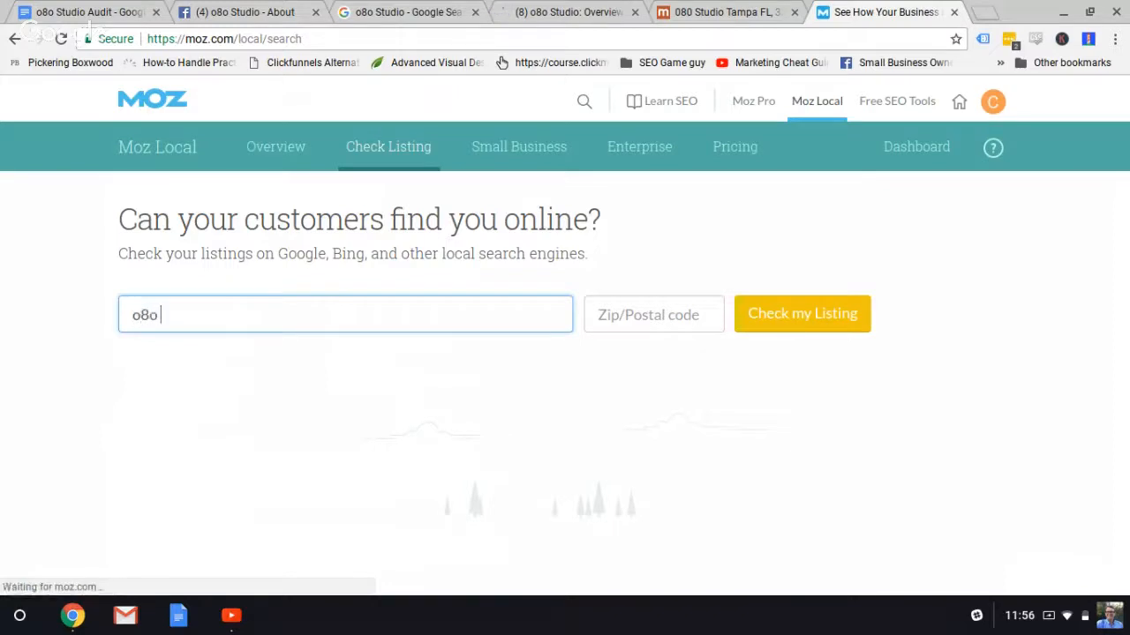
type(" studio")
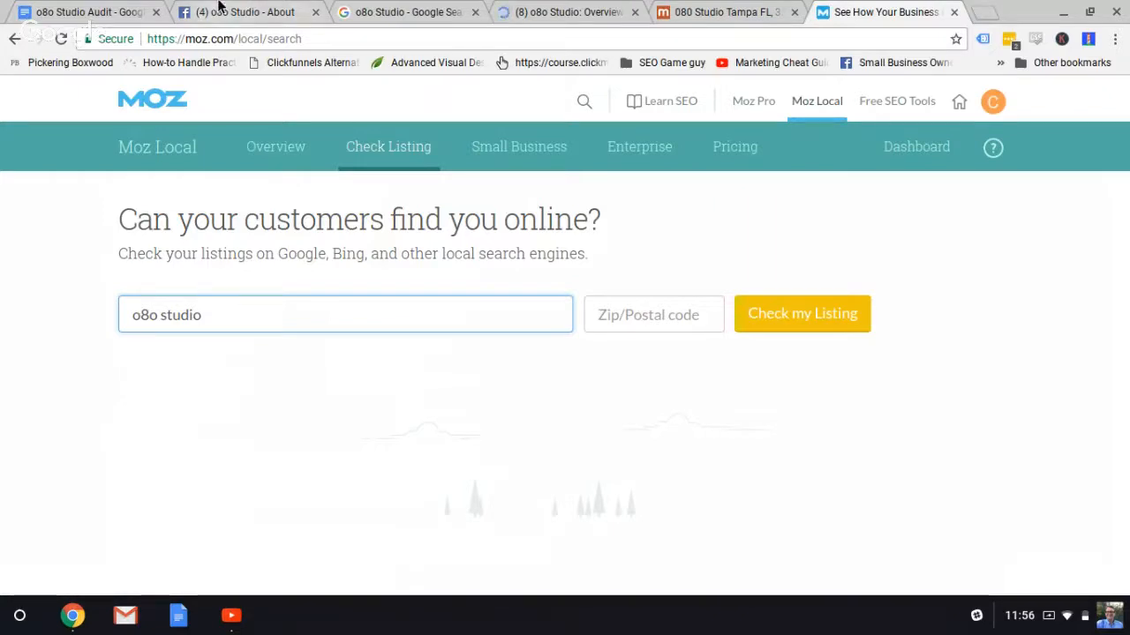
left_click(632, 311)
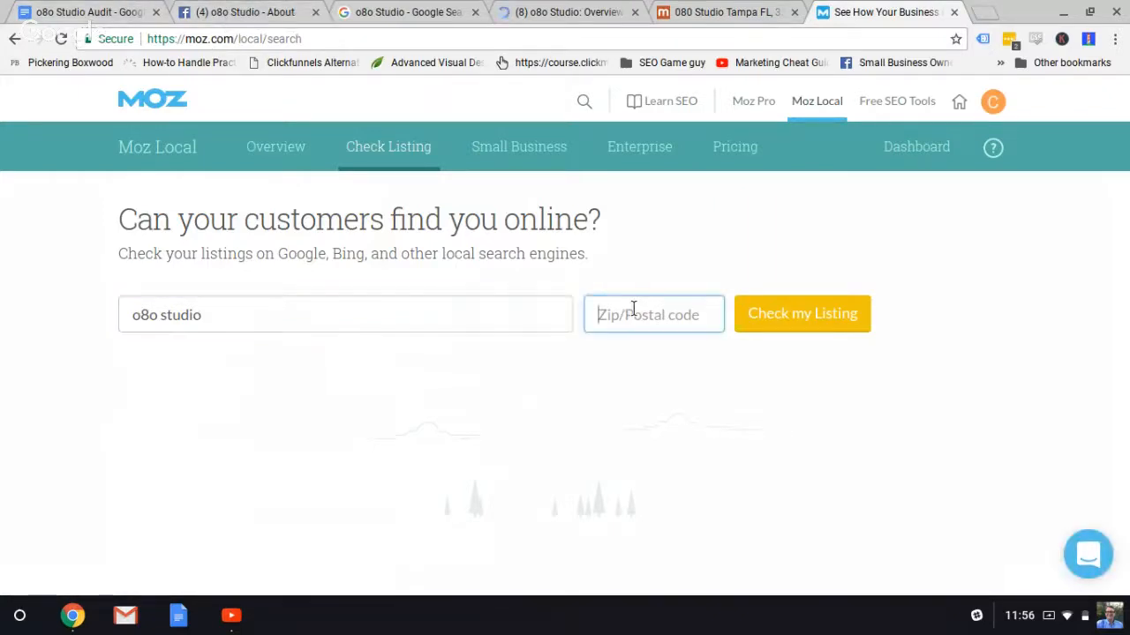
left_click(129, 7)
scroll(270, 273, "up", 10)
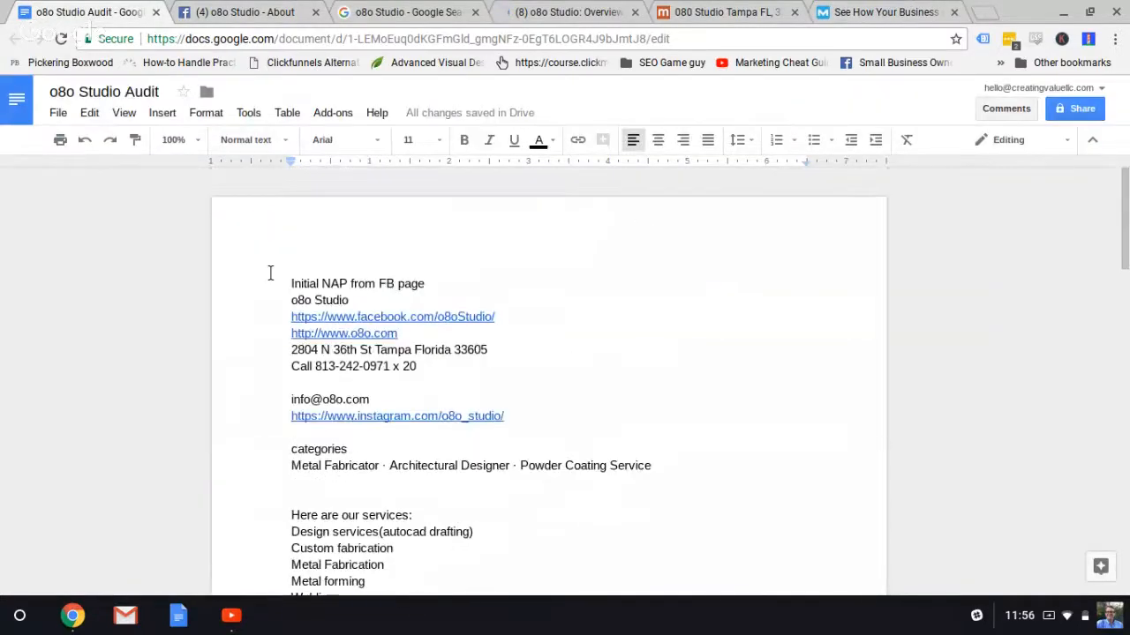
scroll(484, 348, "down", 1)
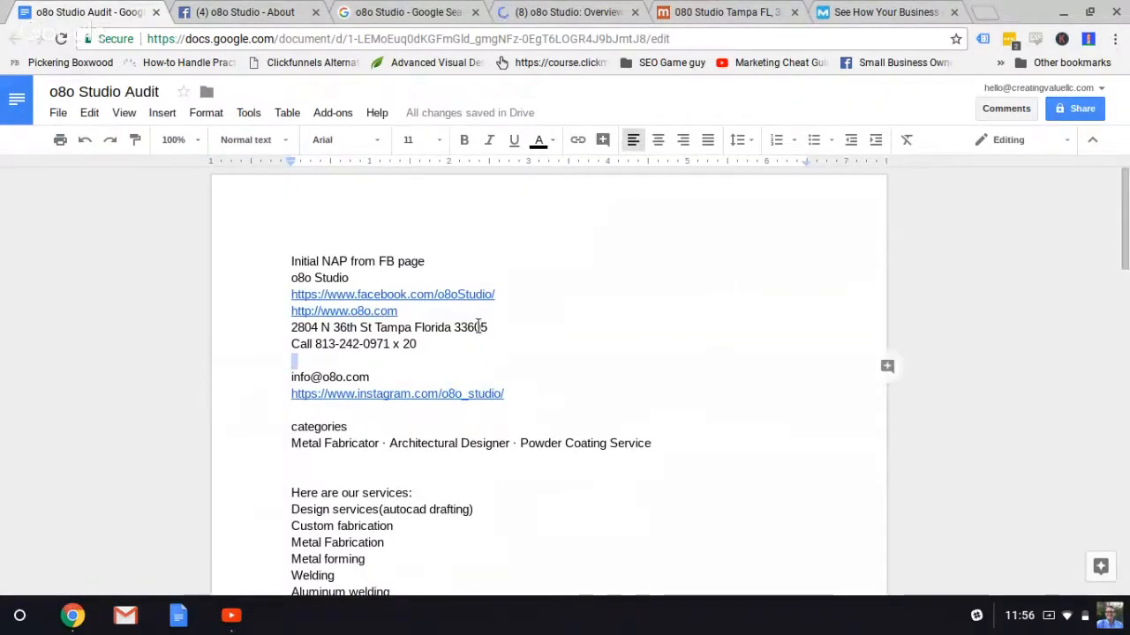
double_click(478, 327)
key("ctrl+c")
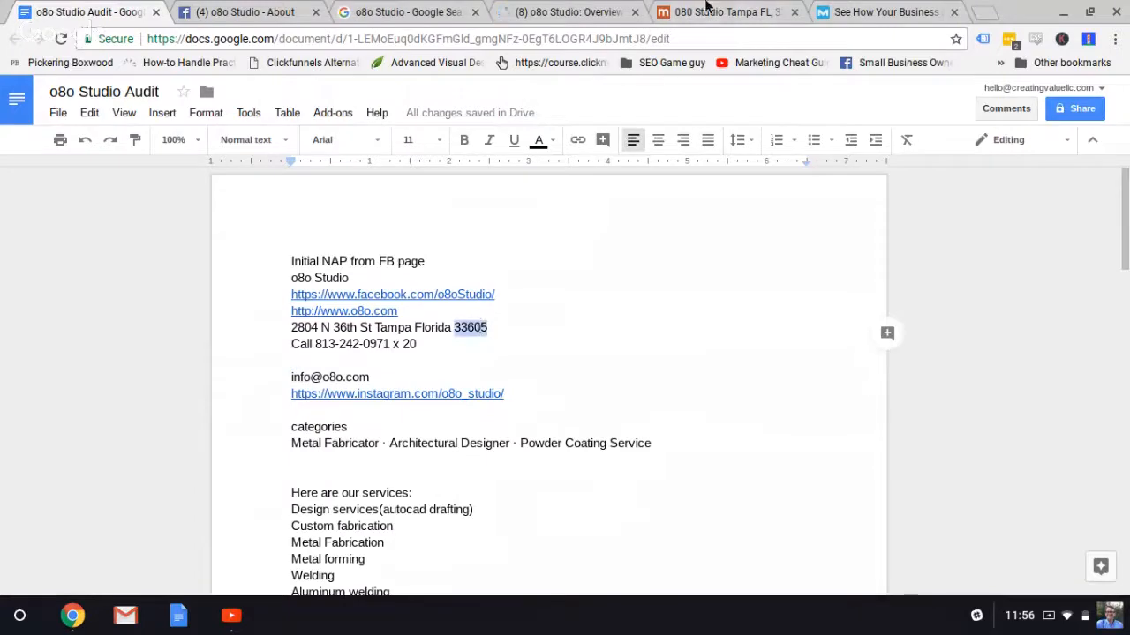
left_click(874, 11)
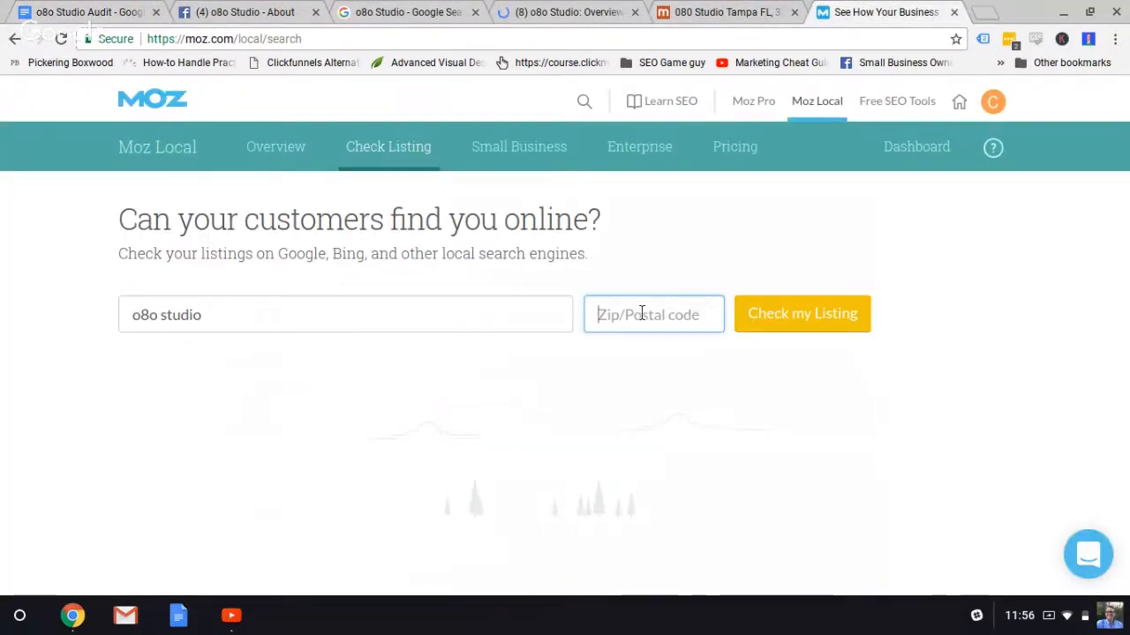
key("ctrl+v")
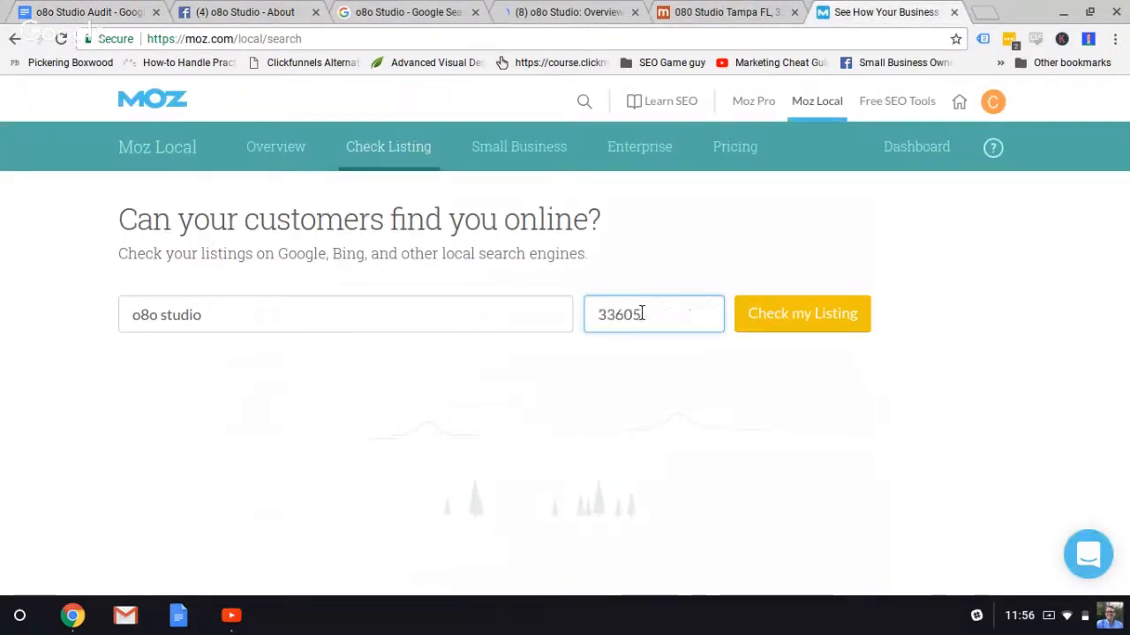
left_click(766, 317)
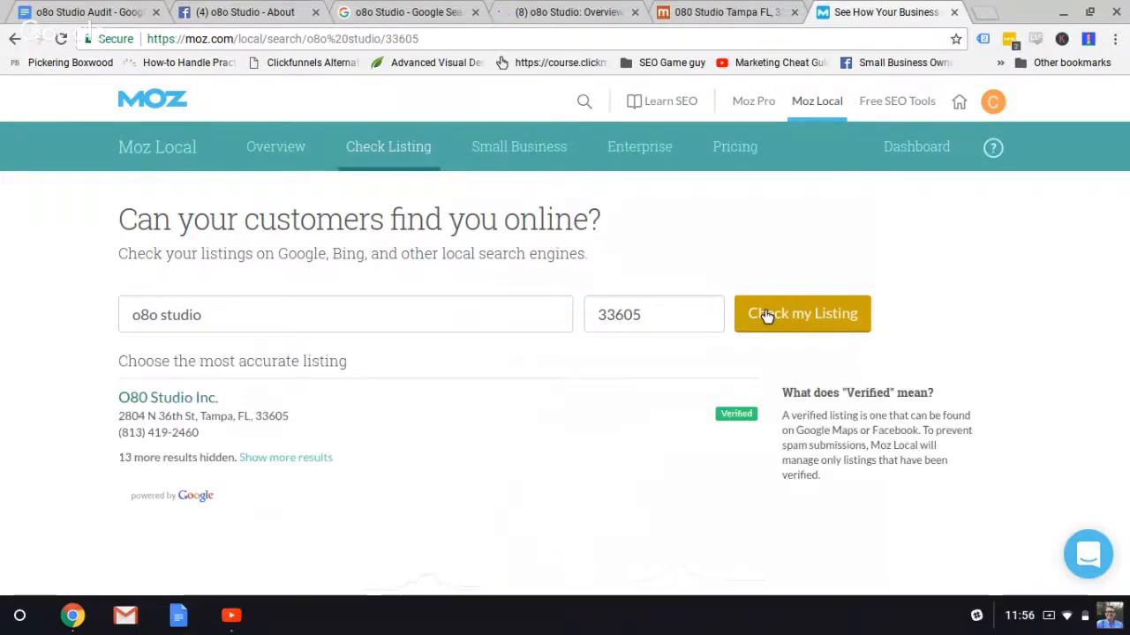
Open the O80 Studio Inc. listing report and copy its name, address, phone and website below "Moz local" in the audit document
left_click(172, 399)
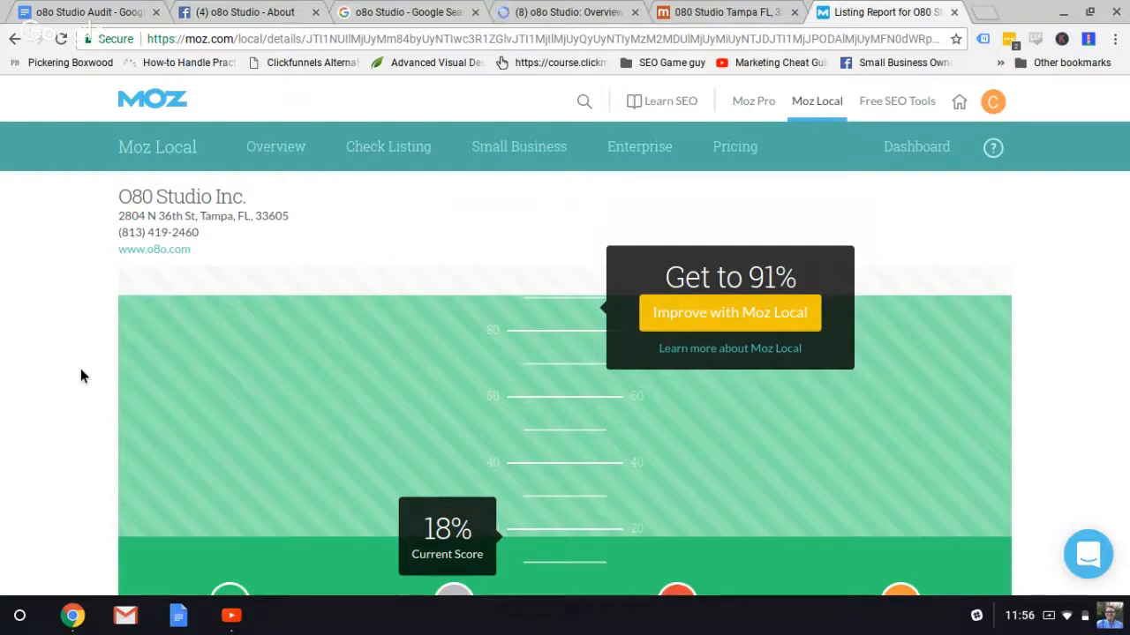
scroll(80, 377, "down", 1)
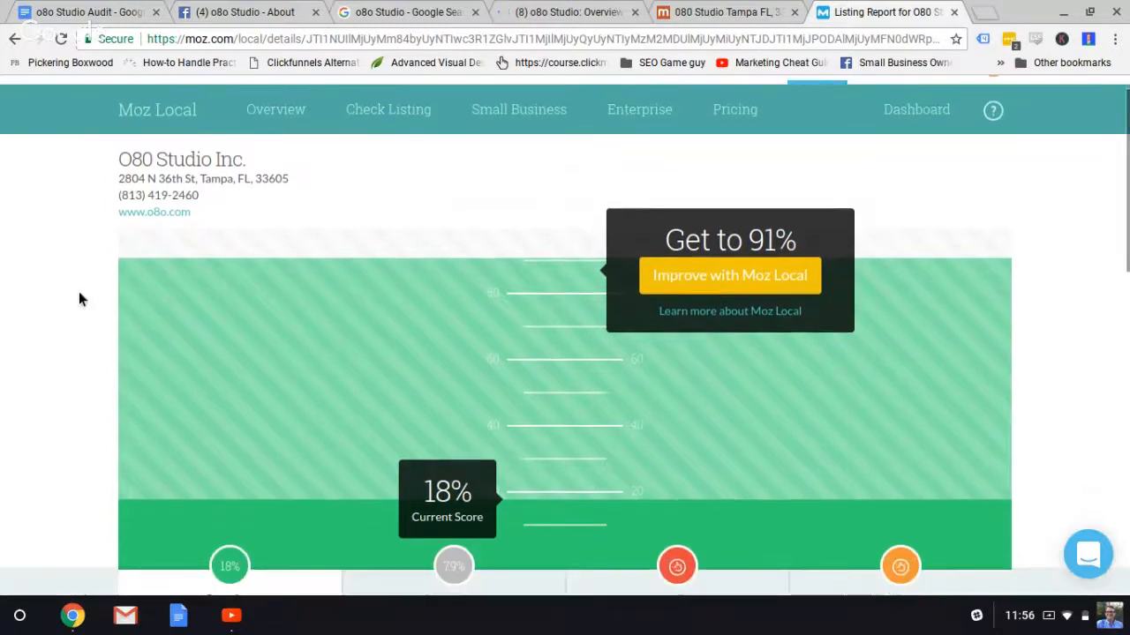
left_click_drag(197, 214, 121, 165)
key("ctrl+c")
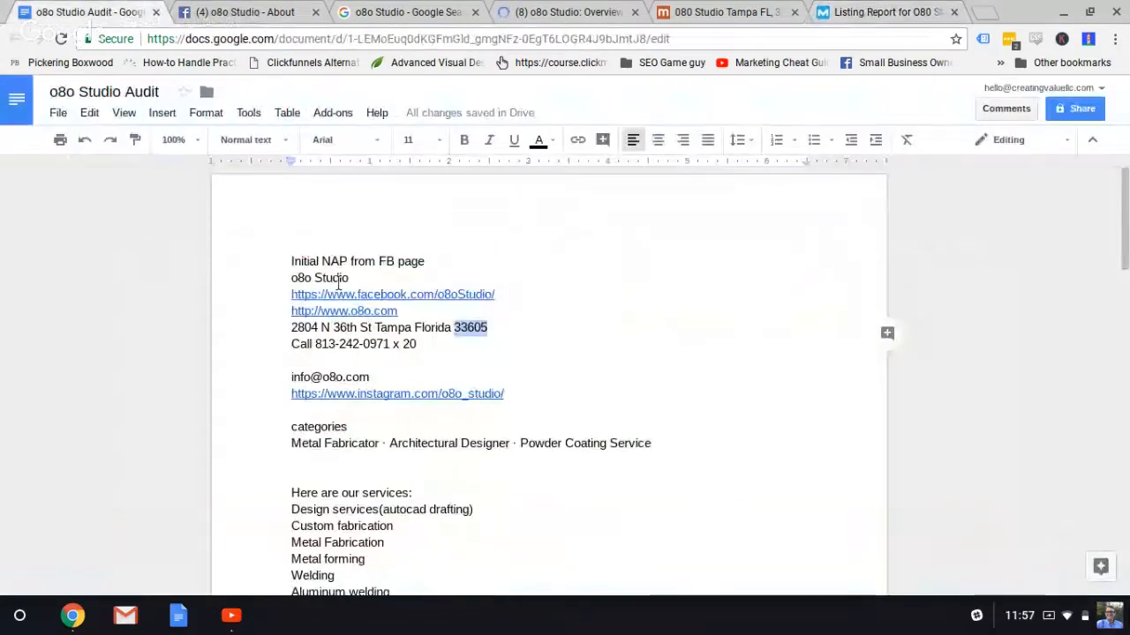
scroll(337, 369, "down", 15)
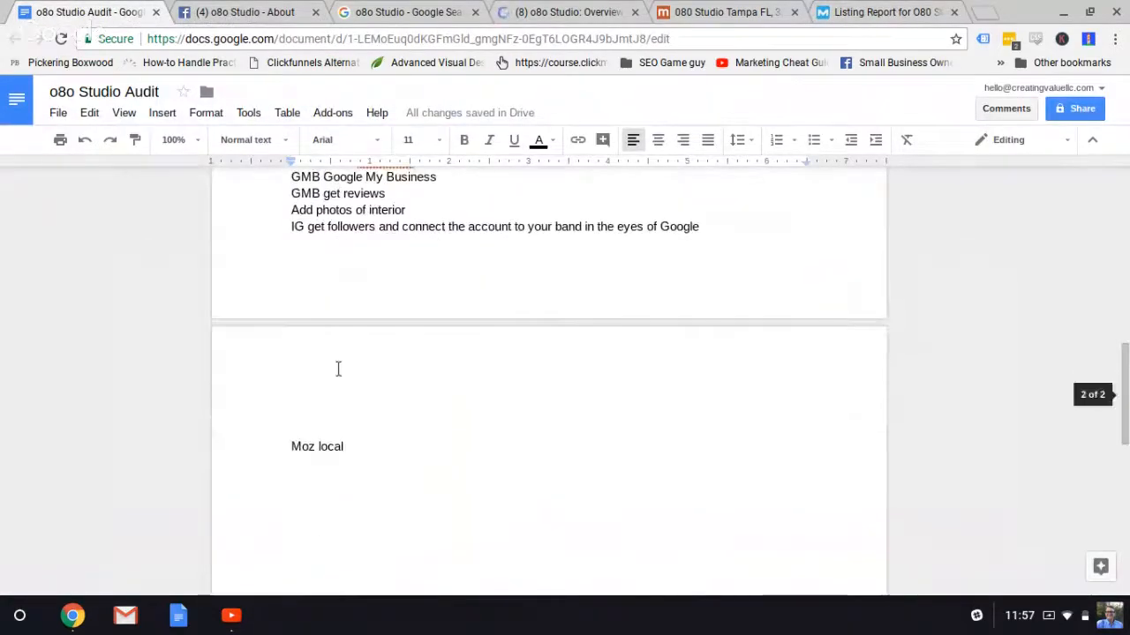
left_click(358, 438)
left_click(358, 442)
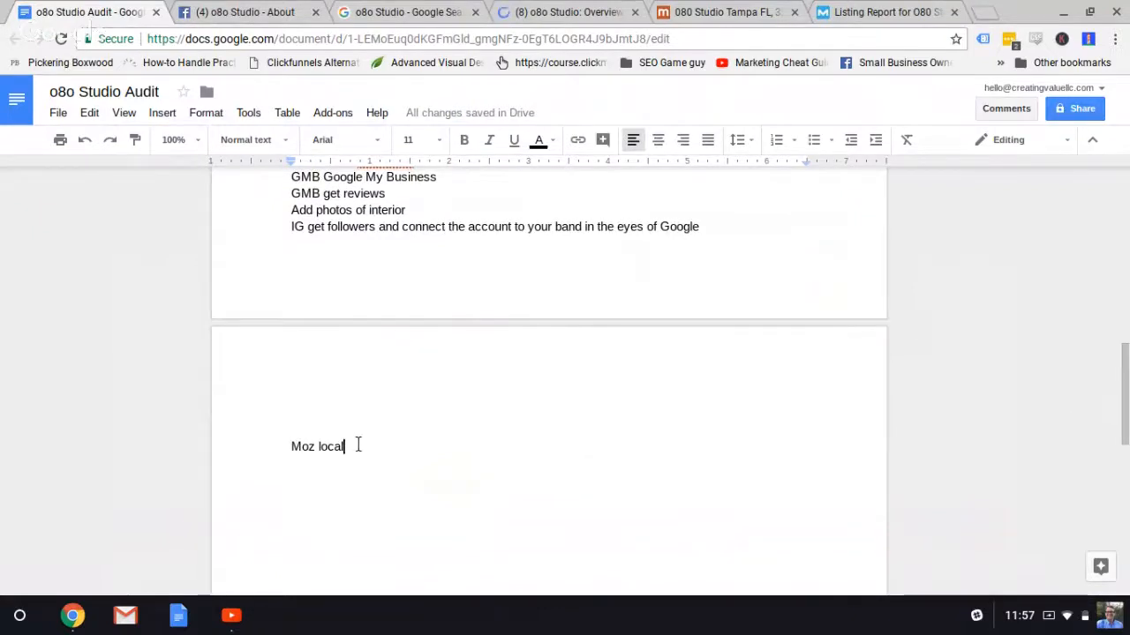
key("Return")
key("ctrl+v")
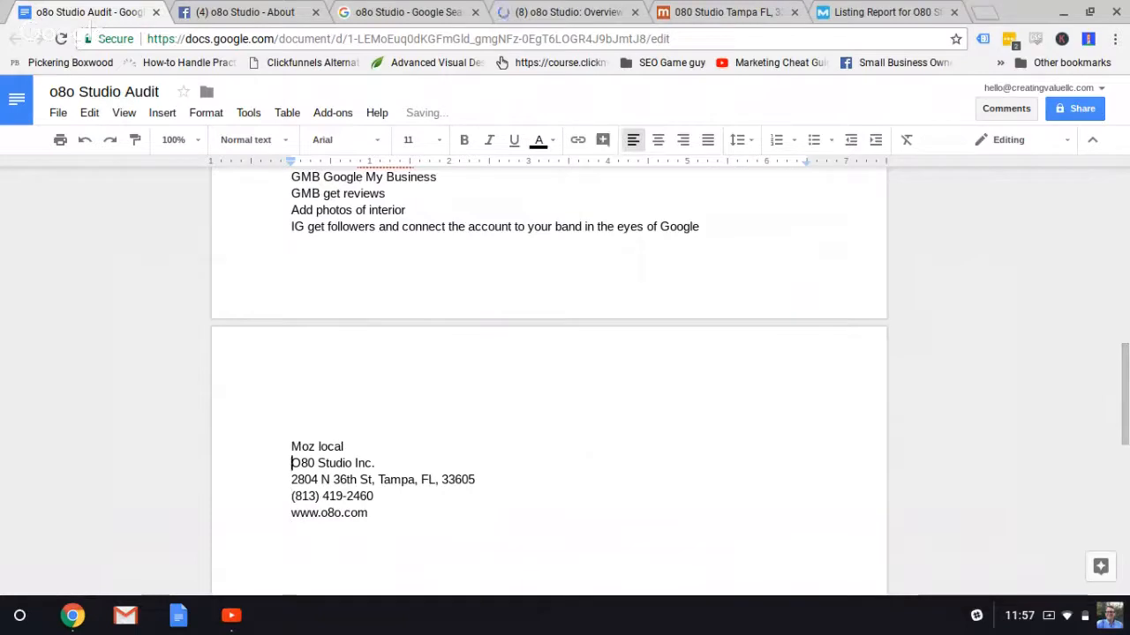
Extend the "Moz local" line to "Moz local under $100/yr" and add an empty line below the pasted website address
key("Left")
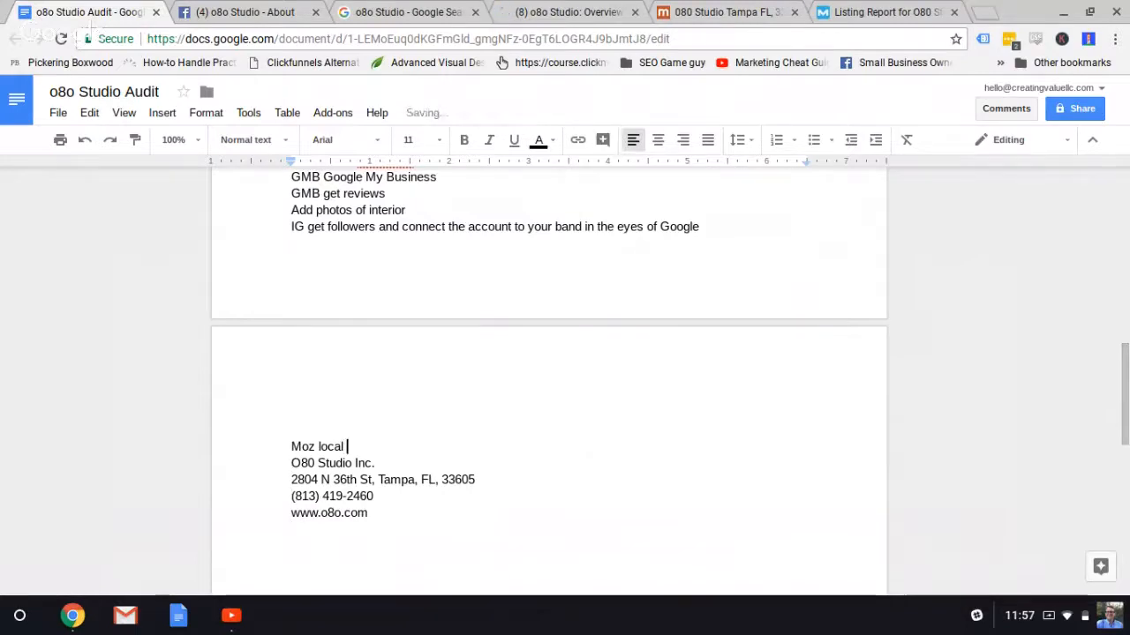
type("under $10")
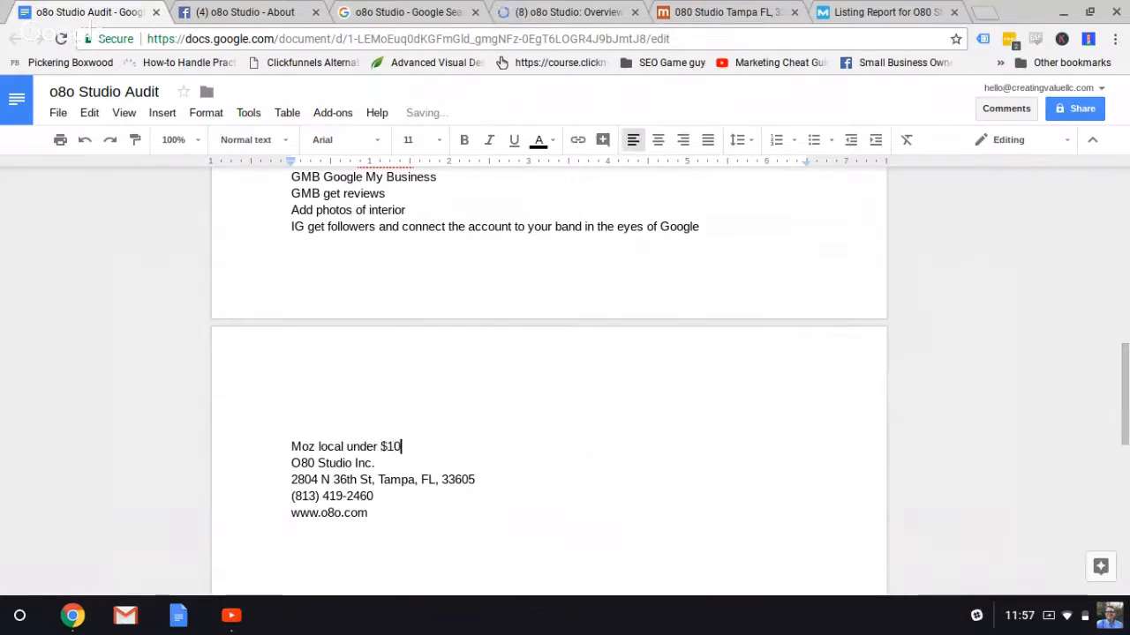
type("0/")
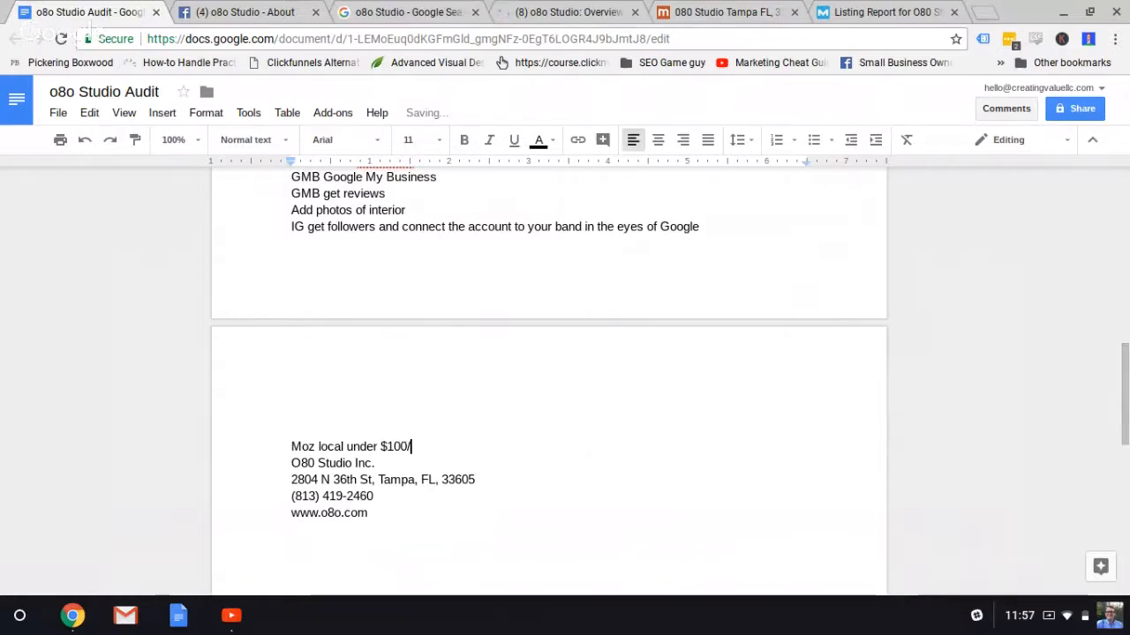
key("Down")
key("Down")
key("Down")
key("Return")
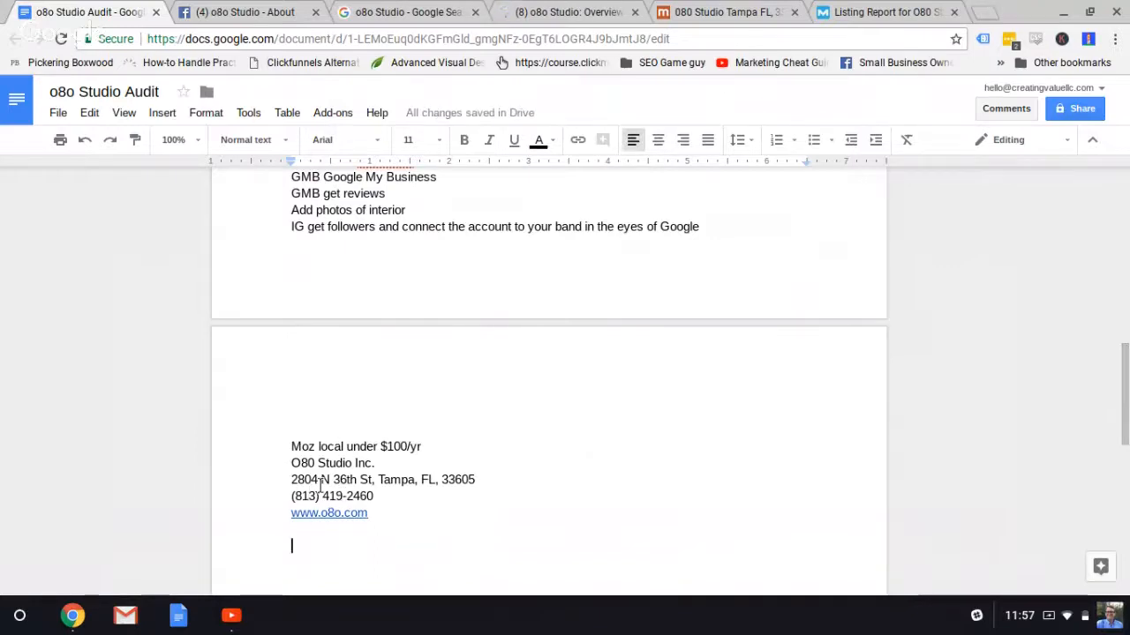
Compare the Moz business details with the initial Facebook details in the audit document, and return to the Moz listing report
scroll(320, 481, "up", 10)
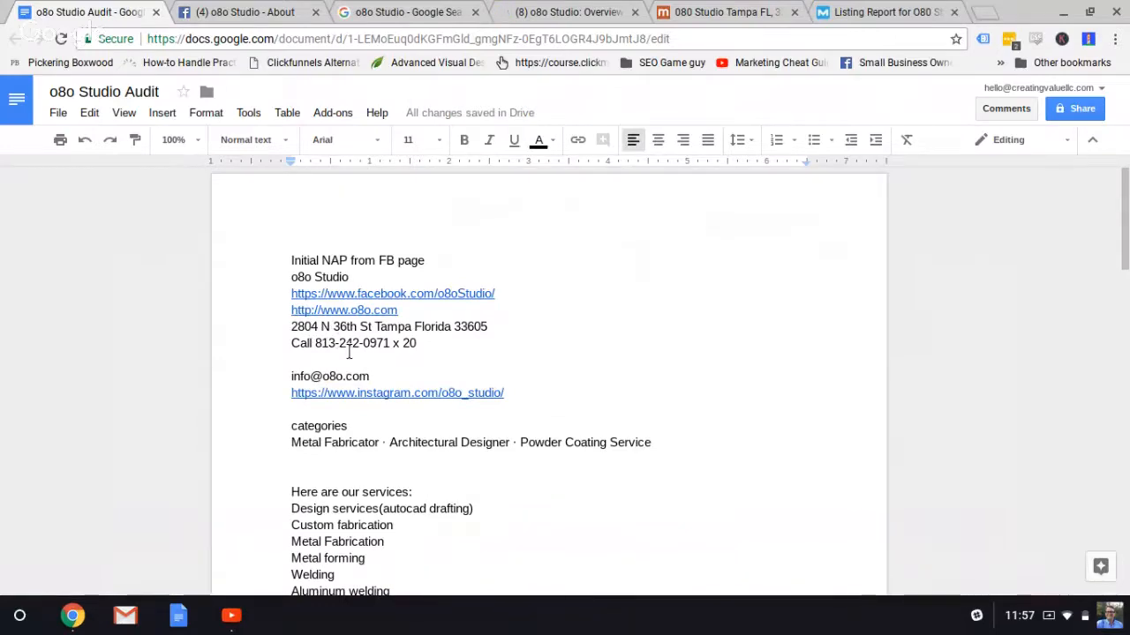
scroll(334, 351, "down", 3)
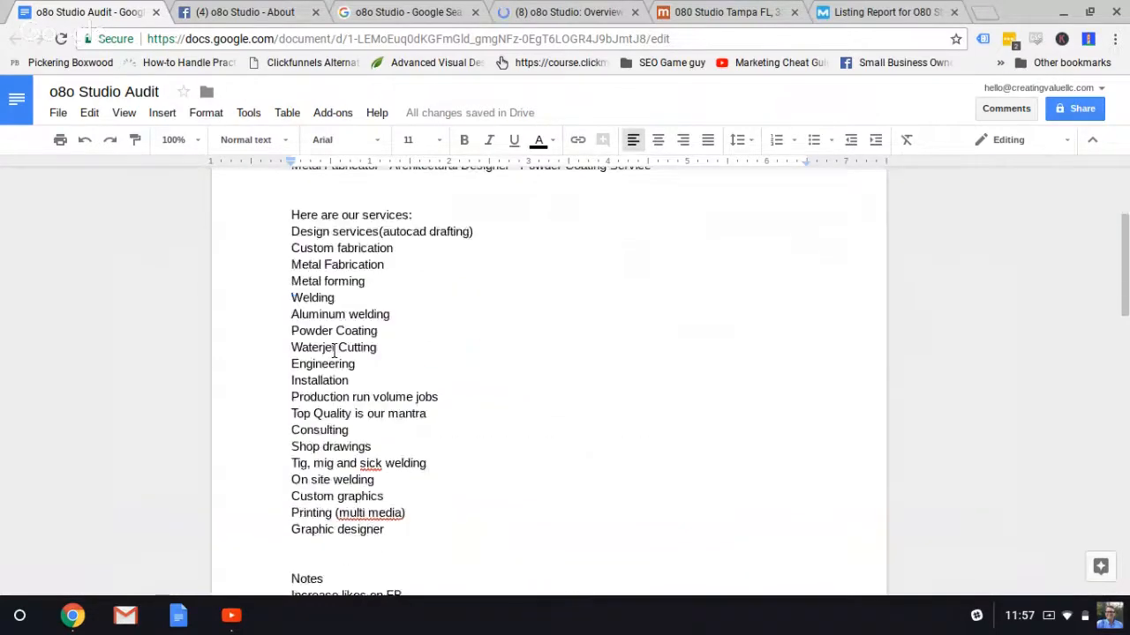
scroll(333, 351, "down", 6)
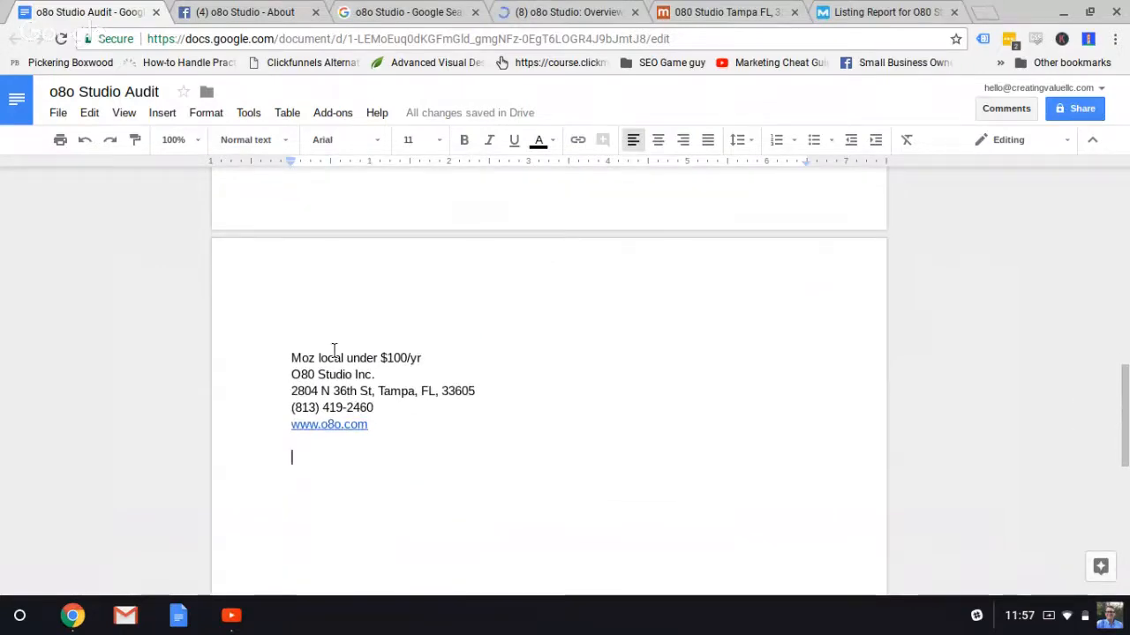
scroll(334, 351, "up", 10)
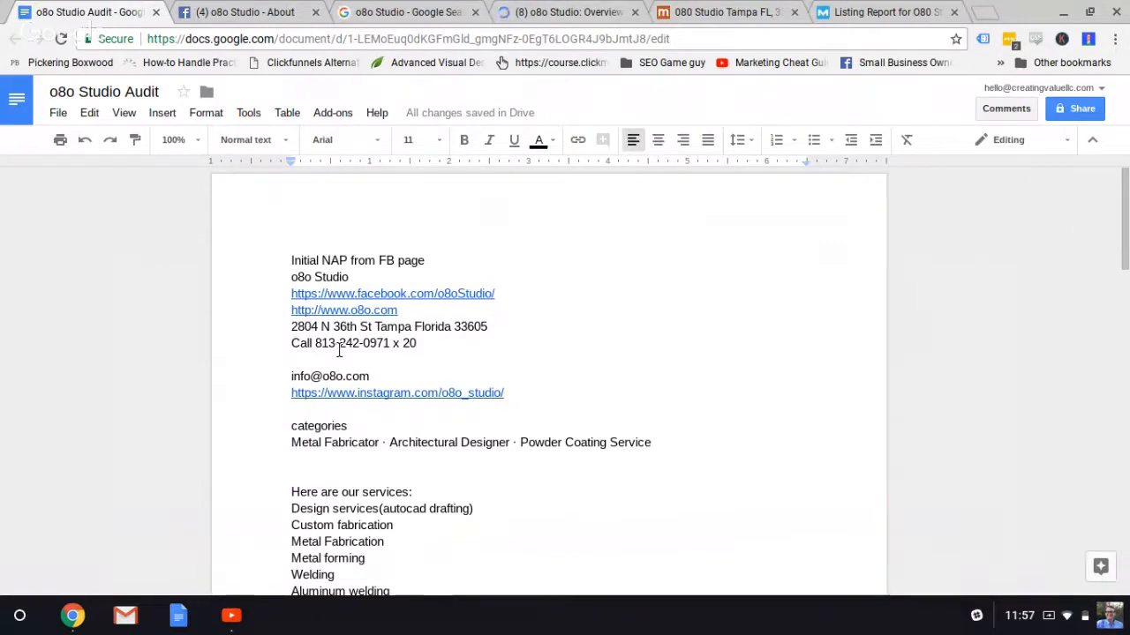
scroll(339, 350, "down", 10)
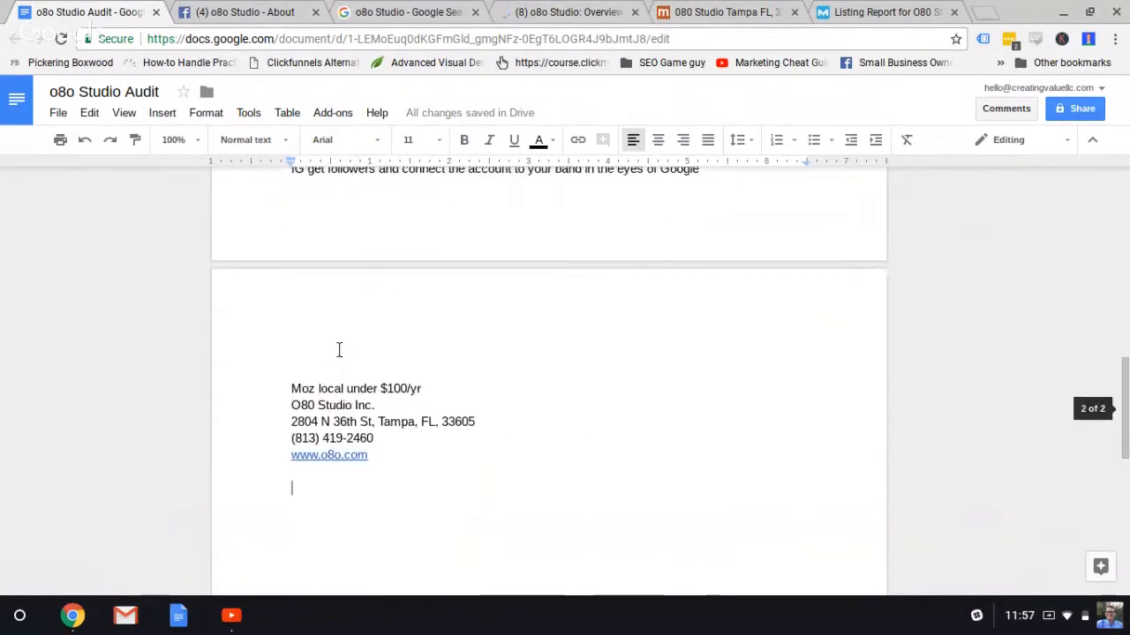
left_click(930, 9)
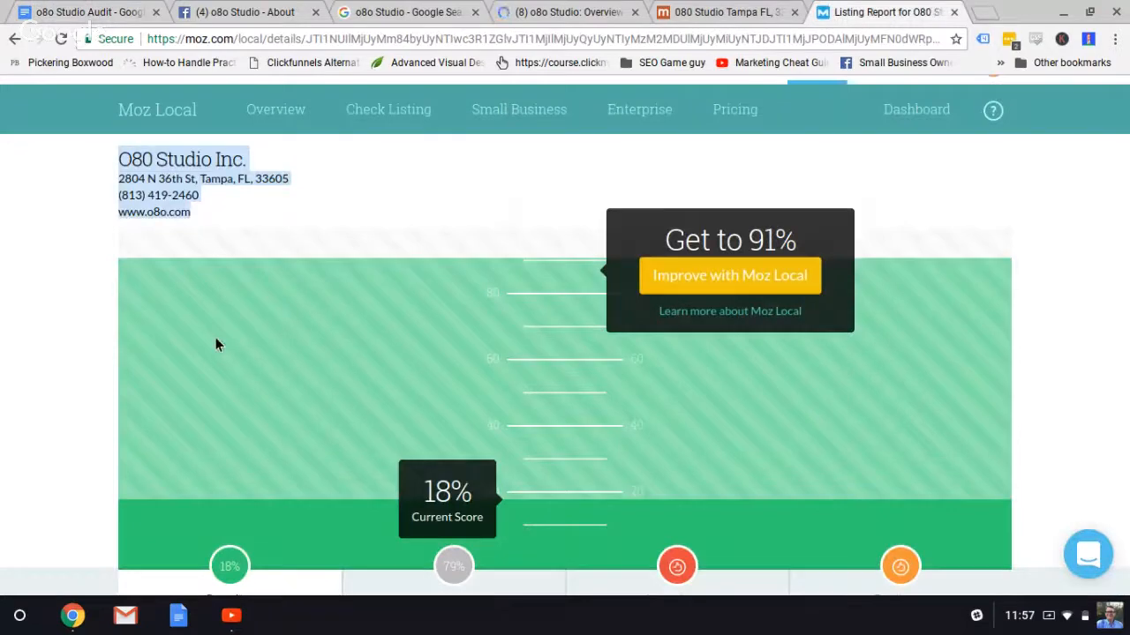
Examine the Moz listing report's completeness graph per search engine, including the Google and Yelp details, plus its photos and reviews
scroll(67, 388, "down", 5)
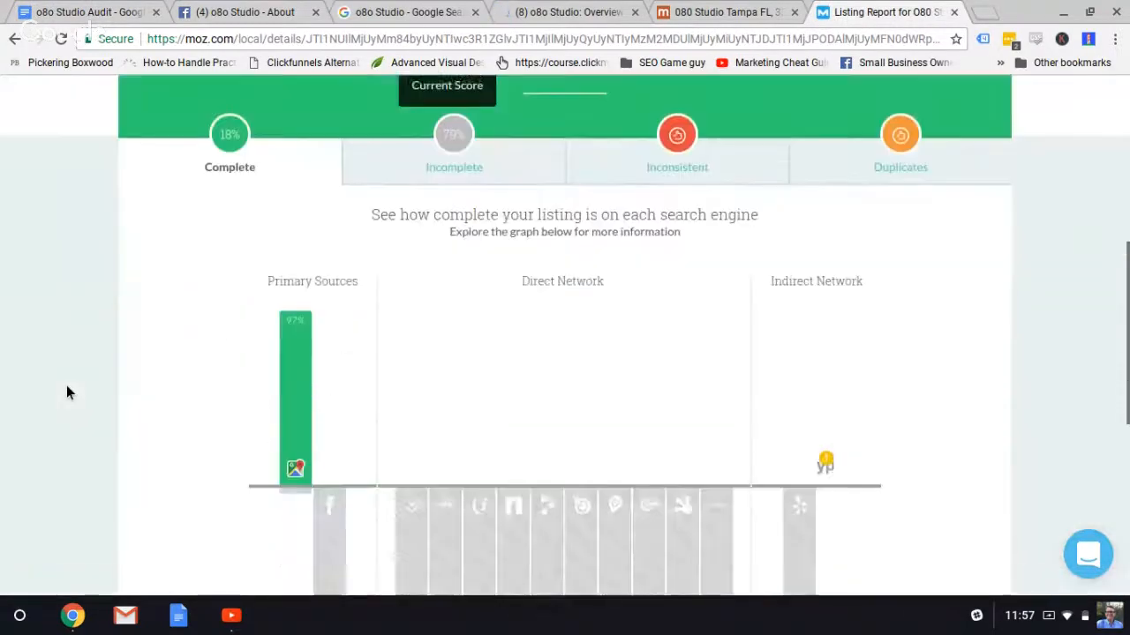
scroll(67, 384, "down", 2)
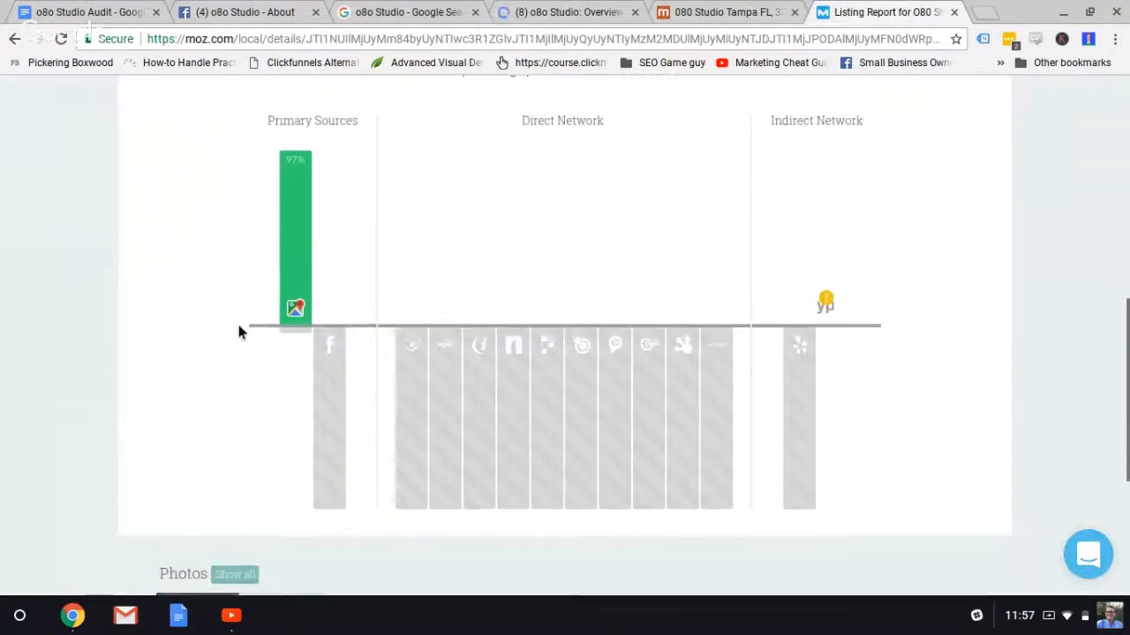
mouse_move(300, 229)
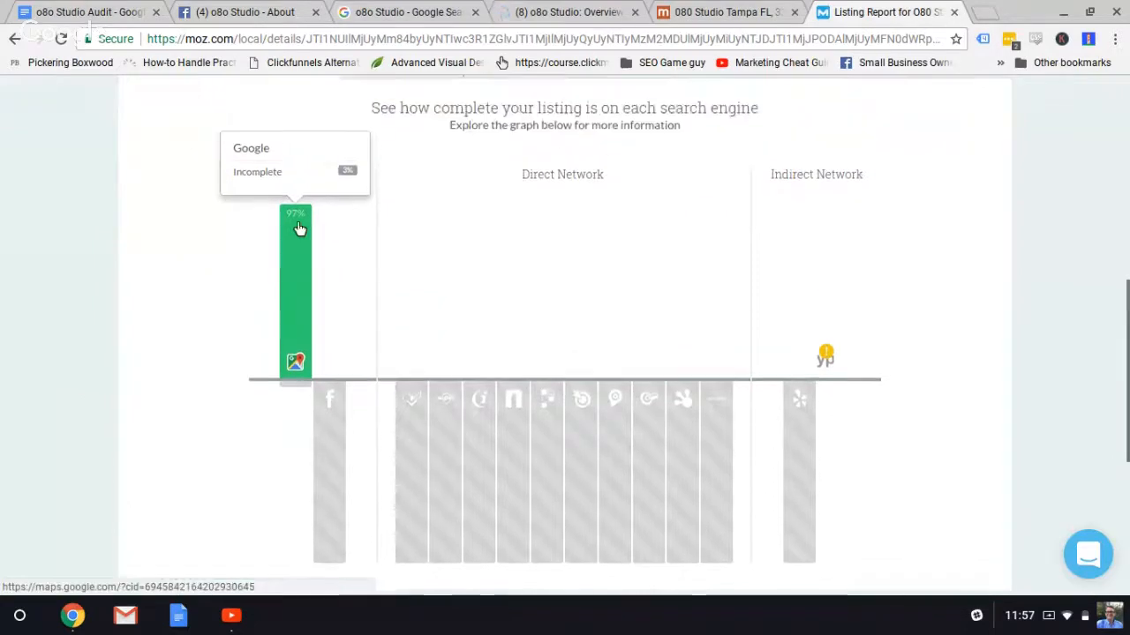
scroll(300, 229, "up", 1)
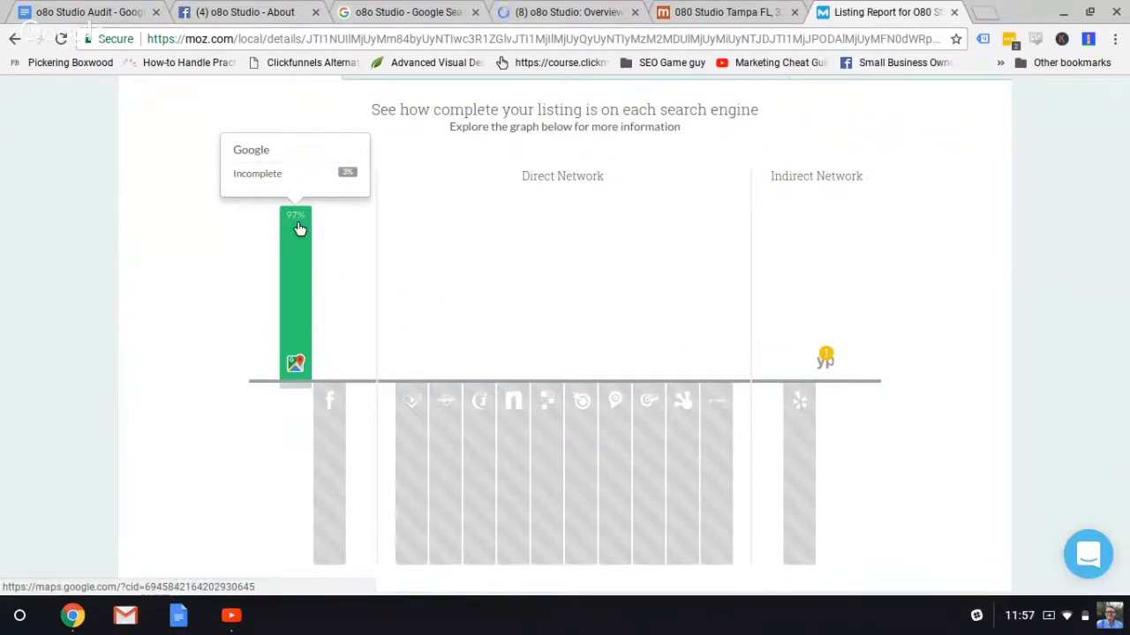
mouse_move(333, 441)
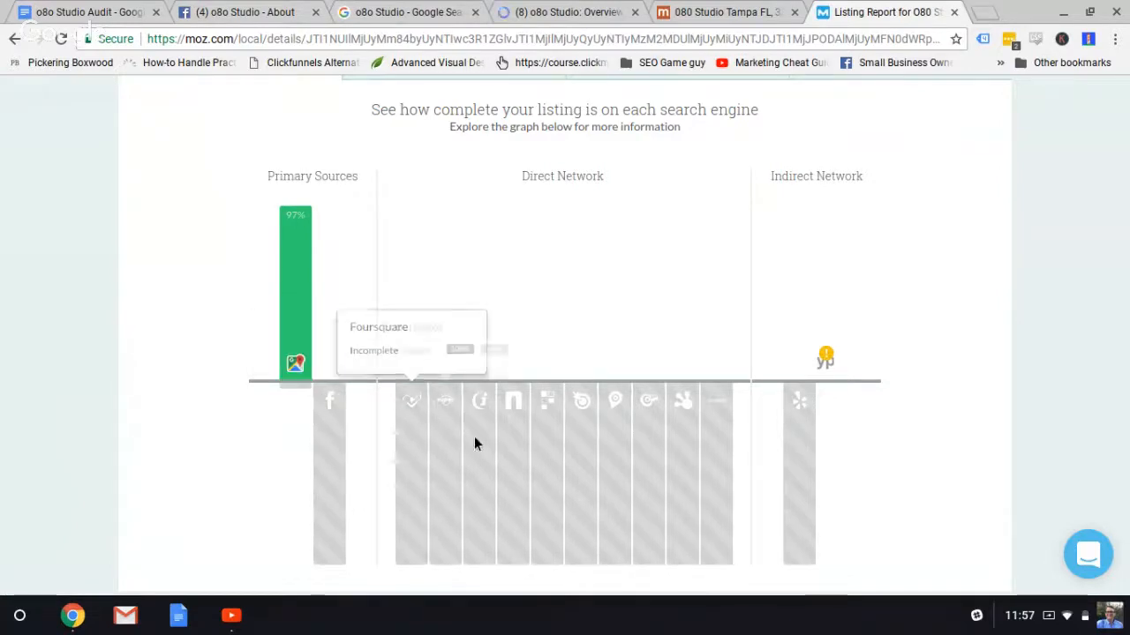
scroll(905, 422, "down", 4)
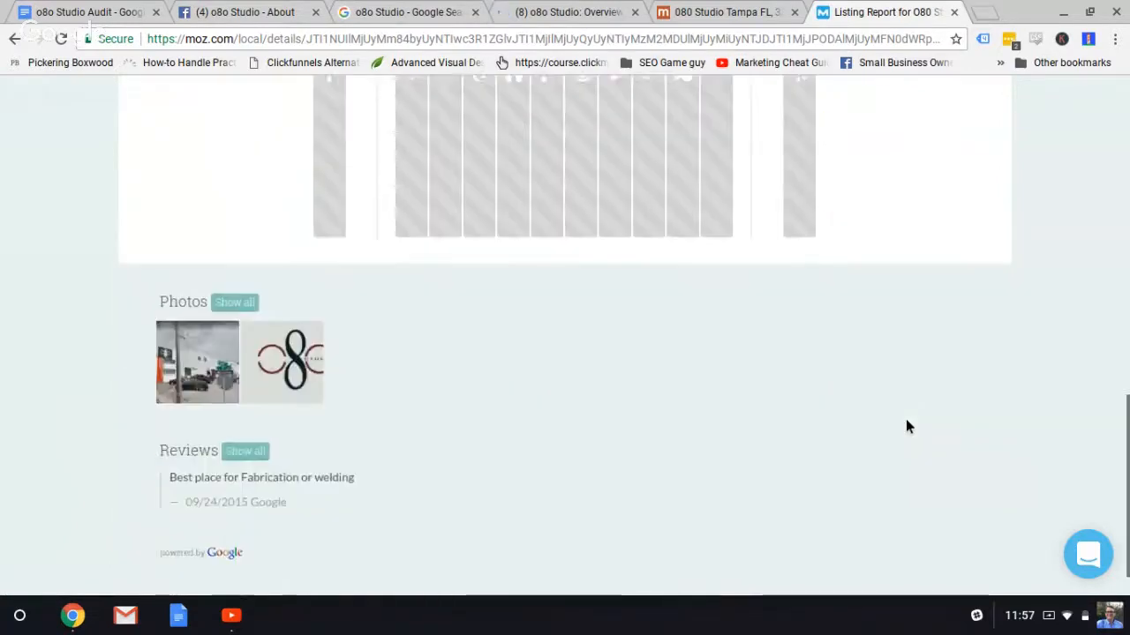
scroll(847, 353, "up", 2)
mouse_move(797, 263)
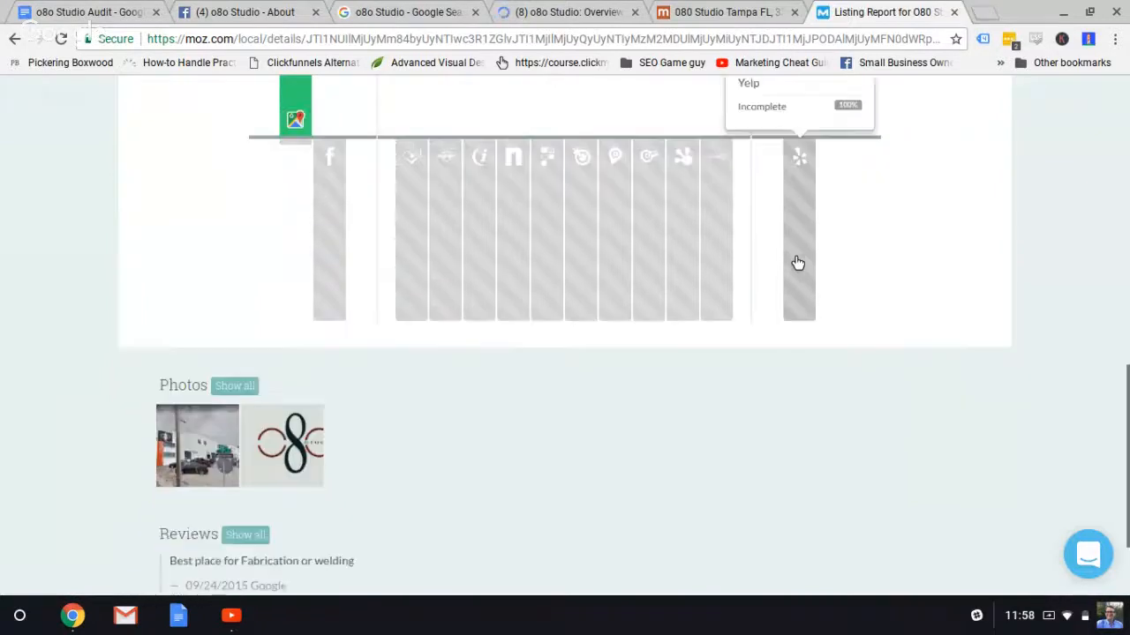
scroll(797, 263, "down", 2)
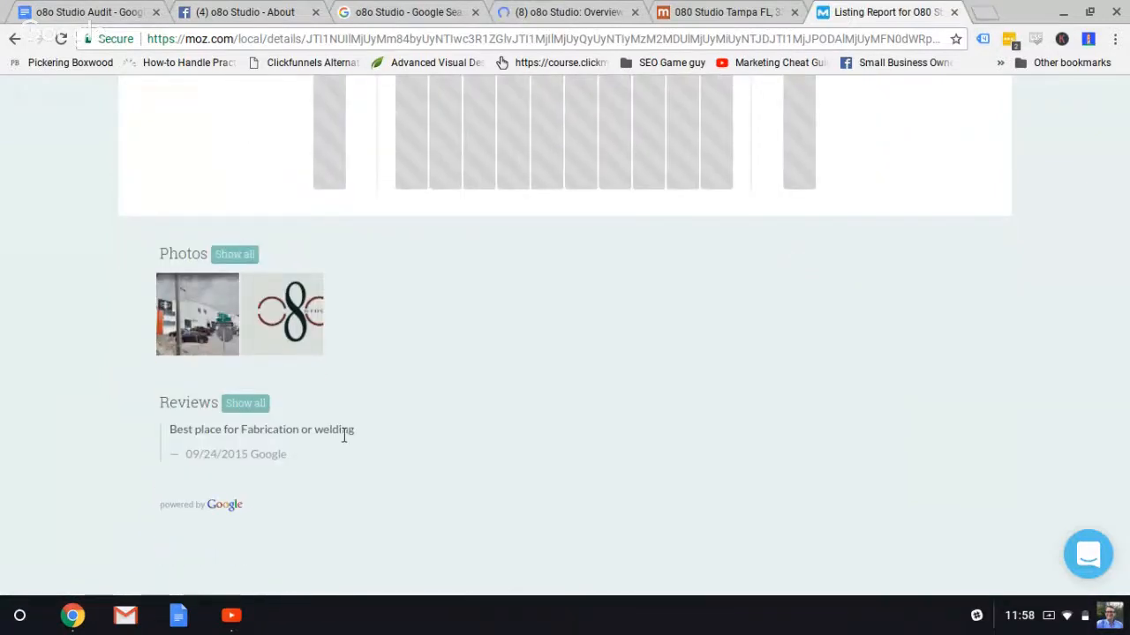
scroll(344, 433, "up", 5)
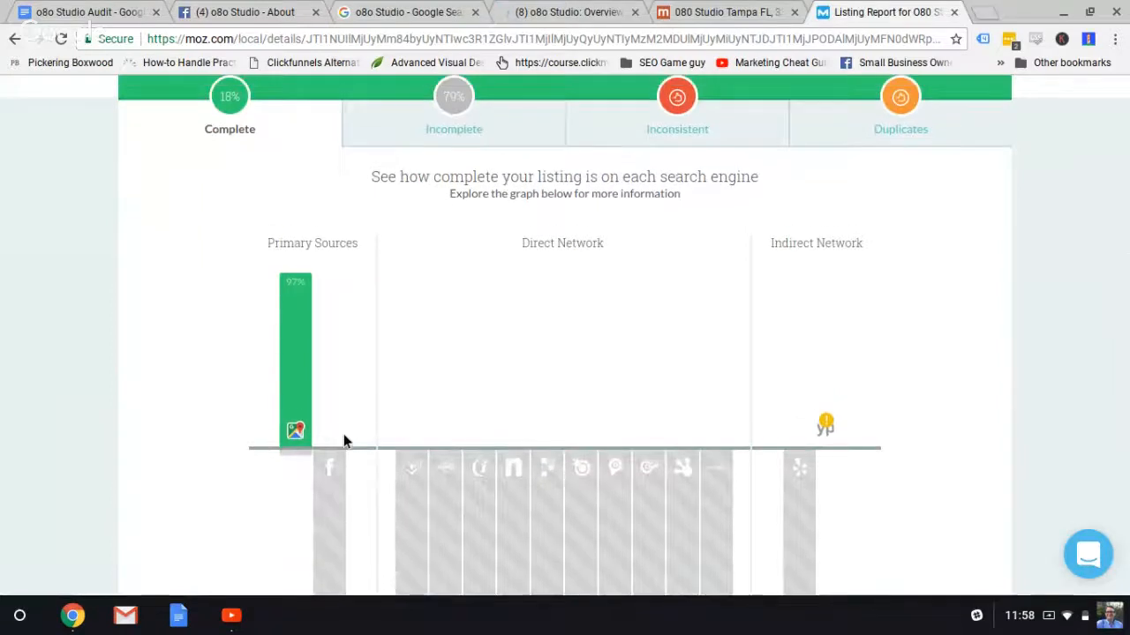
Review the incomplete listings in the Moz report to see which directories lack a business listing
left_click(446, 128)
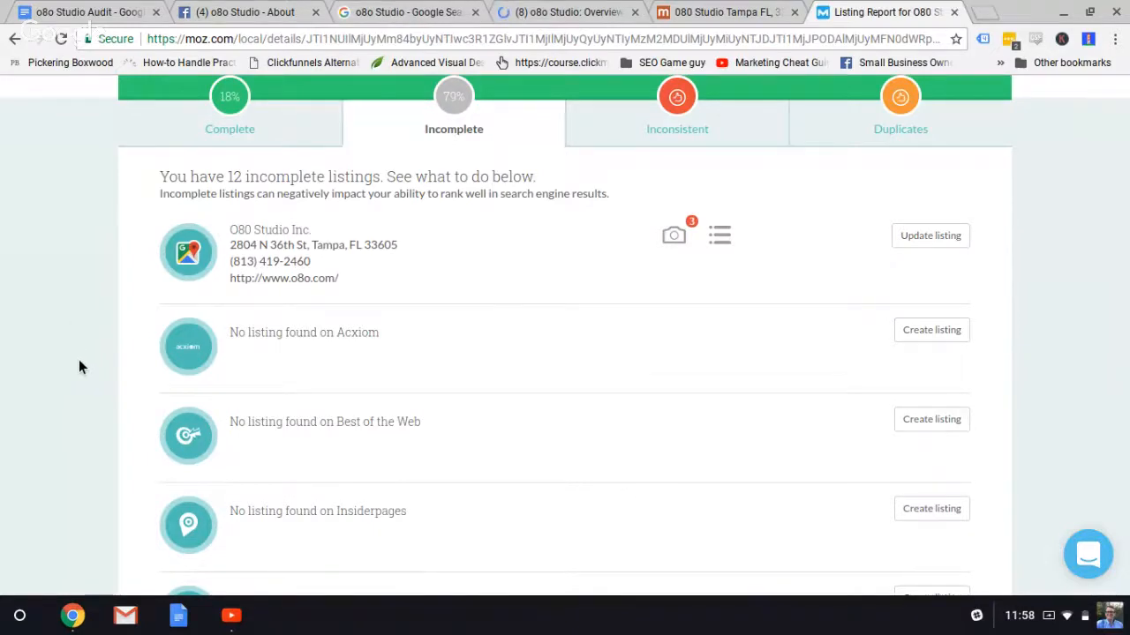
scroll(79, 360, "down", 3)
scroll(79, 367, "down", 9)
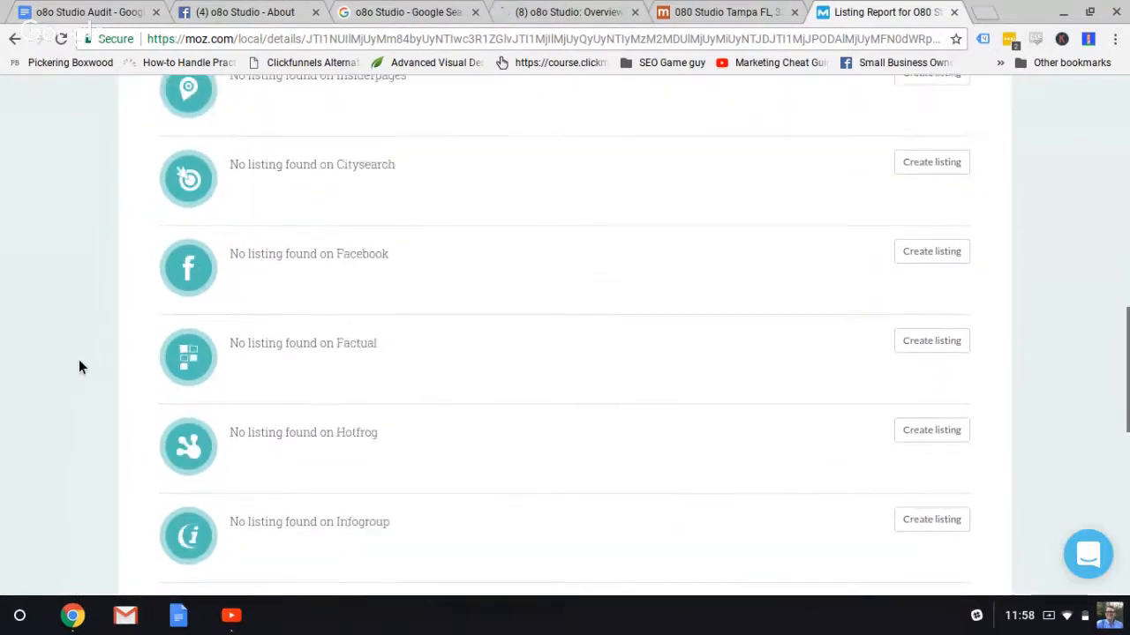
scroll(78, 367, "up", 13)
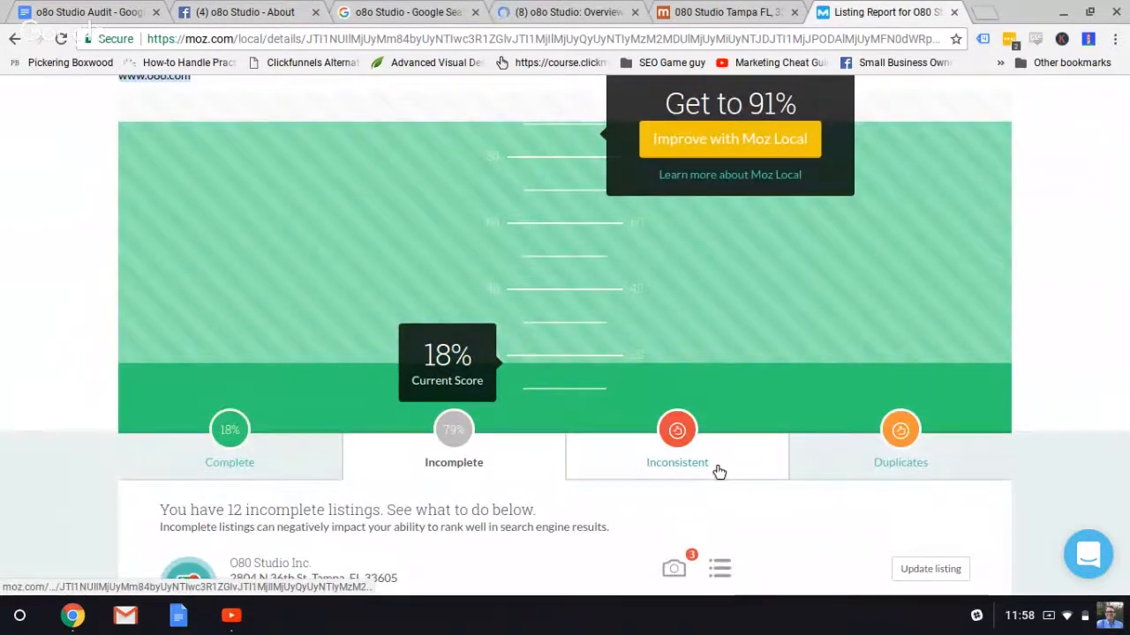
scroll(719, 472, "up", 1)
scroll(492, 110, "up", 1)
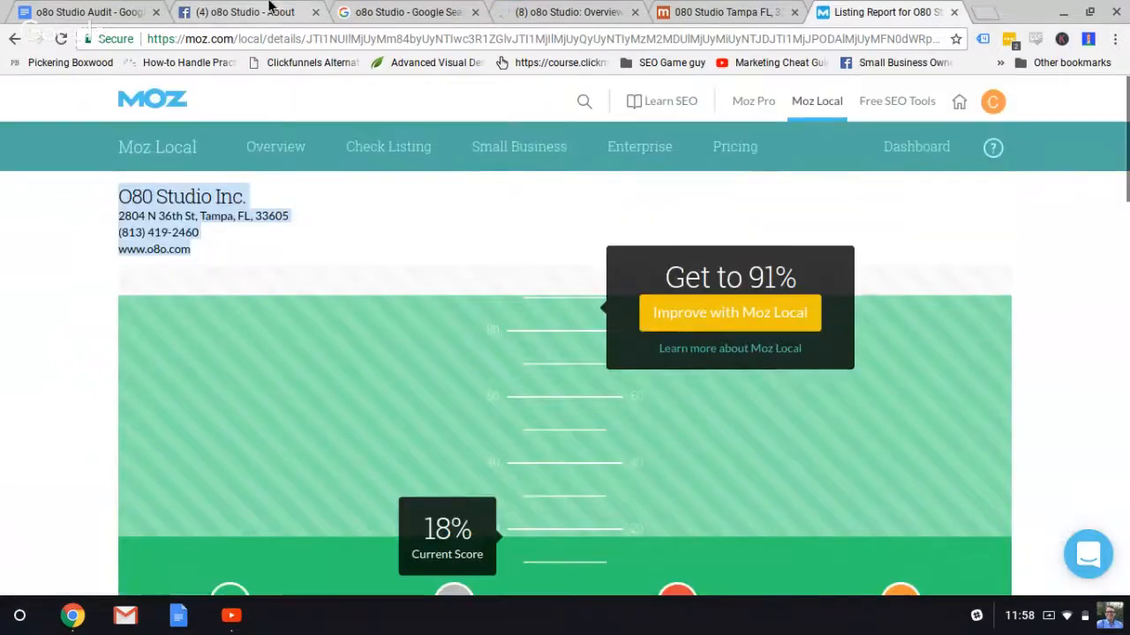
Close the Moz report and mark the "Moz local under $100/yr" line in the audit document with "**" before and "***" after it
left_click(955, 12)
left_click(106, 10)
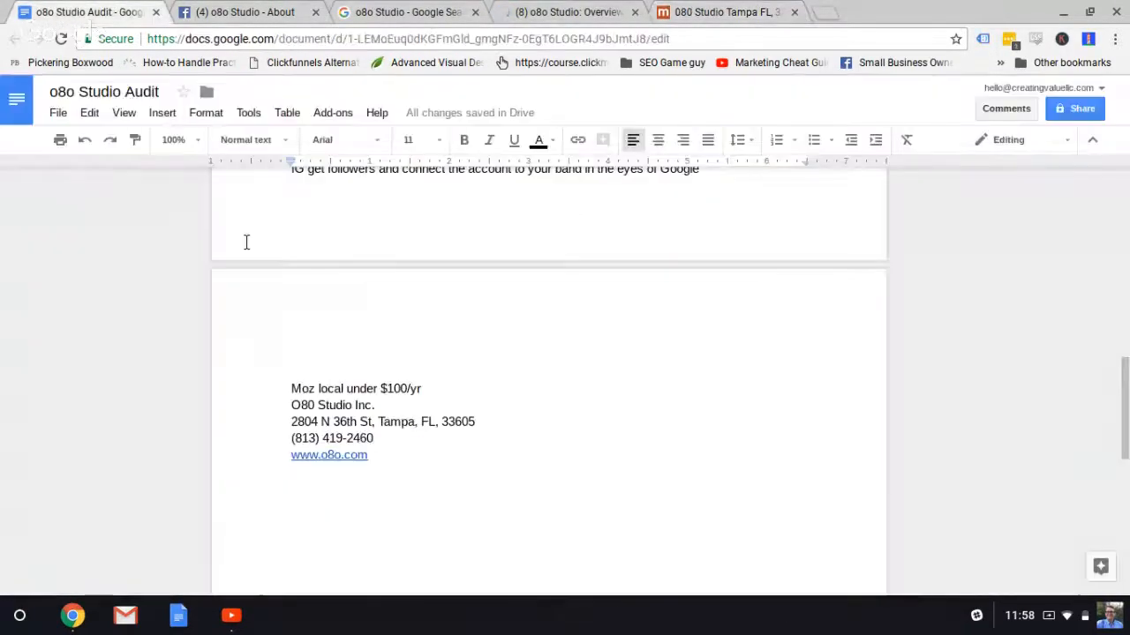
left_click(292, 388)
type("**")
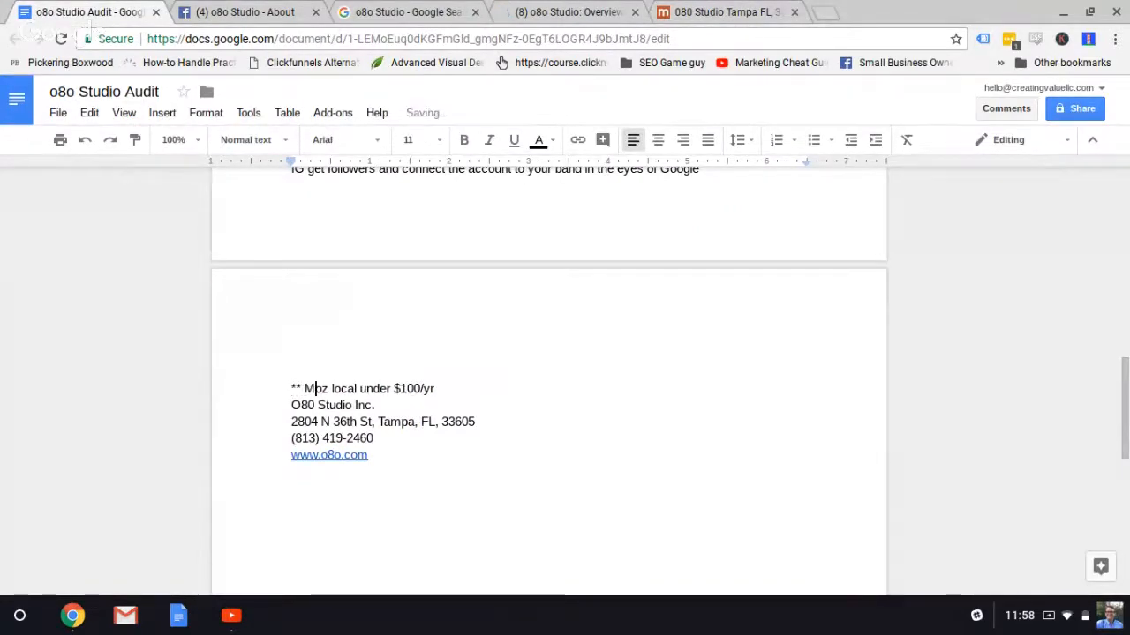
left_click(435, 389)
type("***")
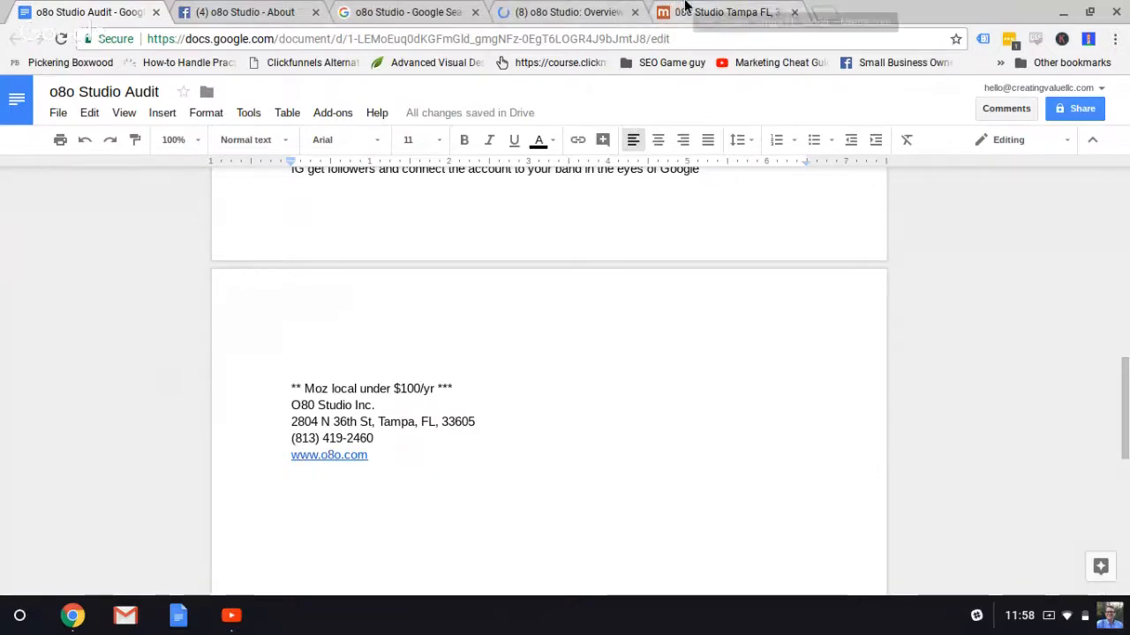
Close the Manta business listing and return to the Google search results for "o8o Studio"
left_click(686, 8)
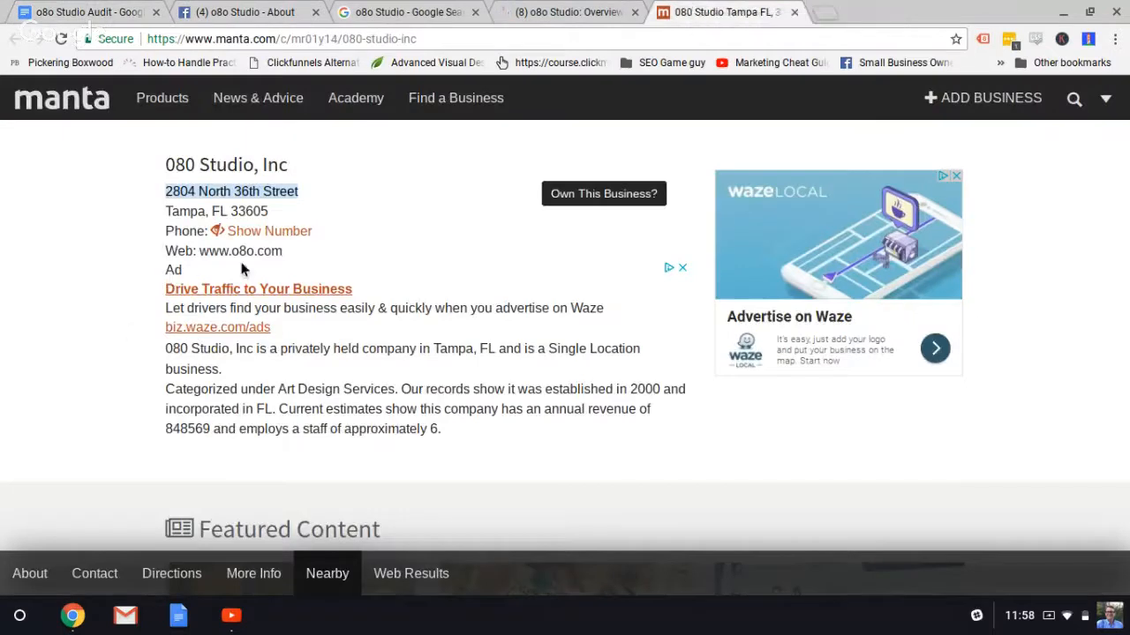
left_click(795, 12)
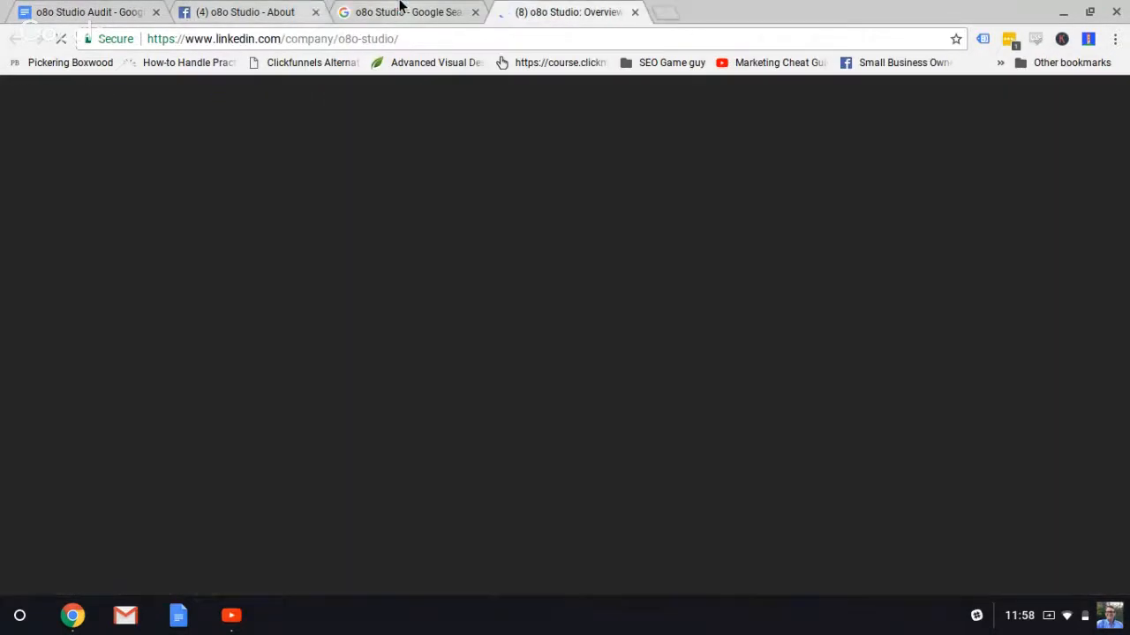
left_click(398, 9)
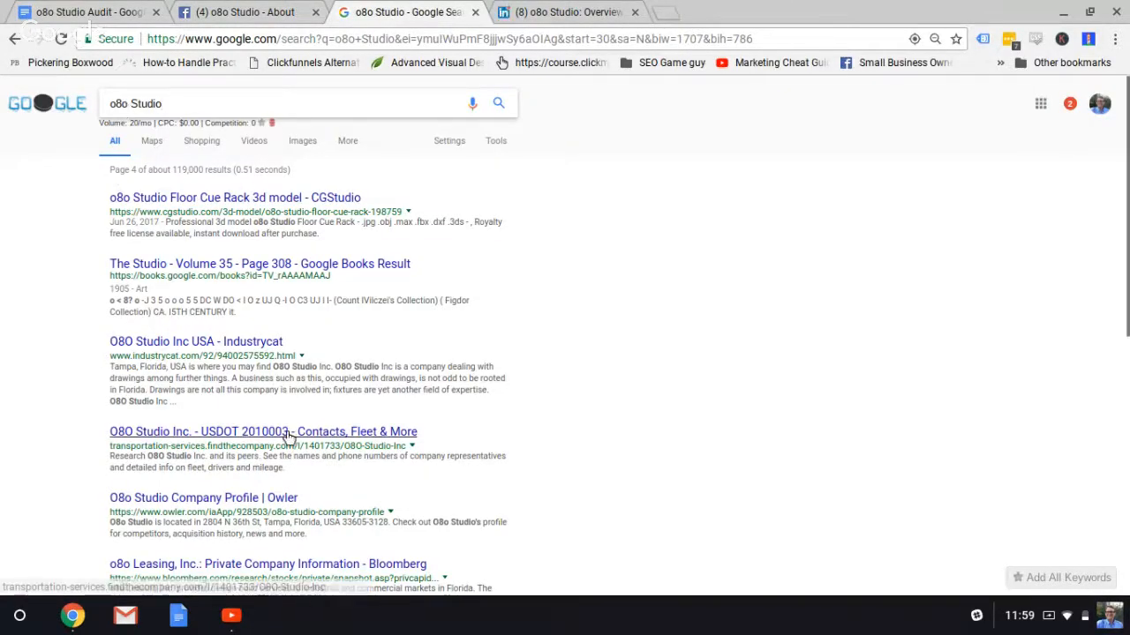
Return to the first page of Google results for o8o Studio and review the listings there
scroll(288, 435, "down", 6)
left_click(250, 522)
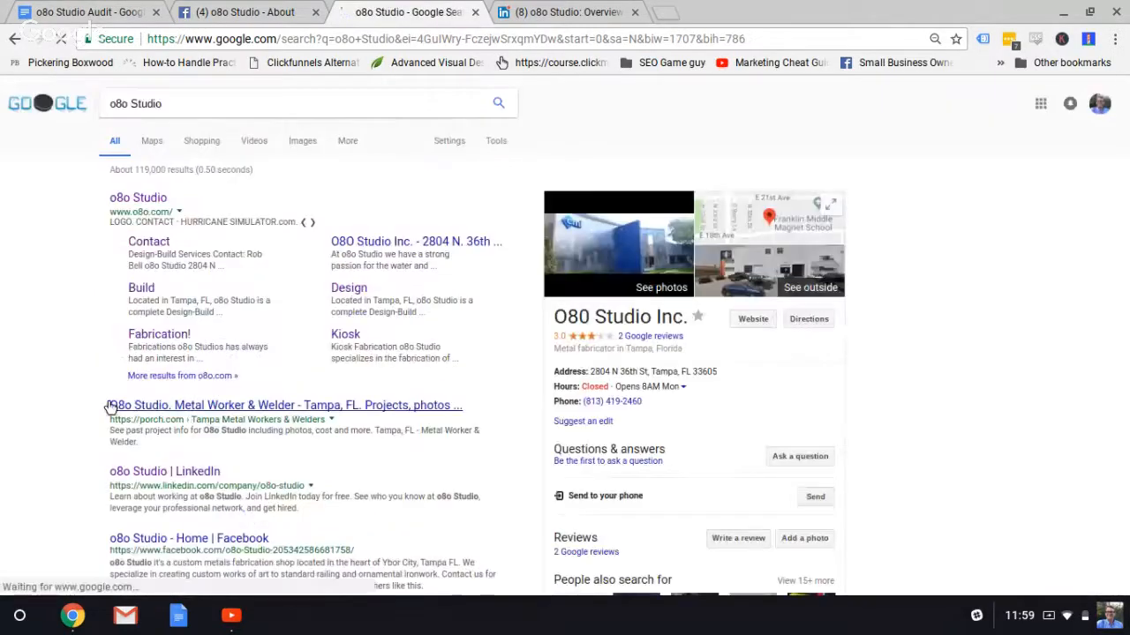
scroll(67, 456, "down", 3)
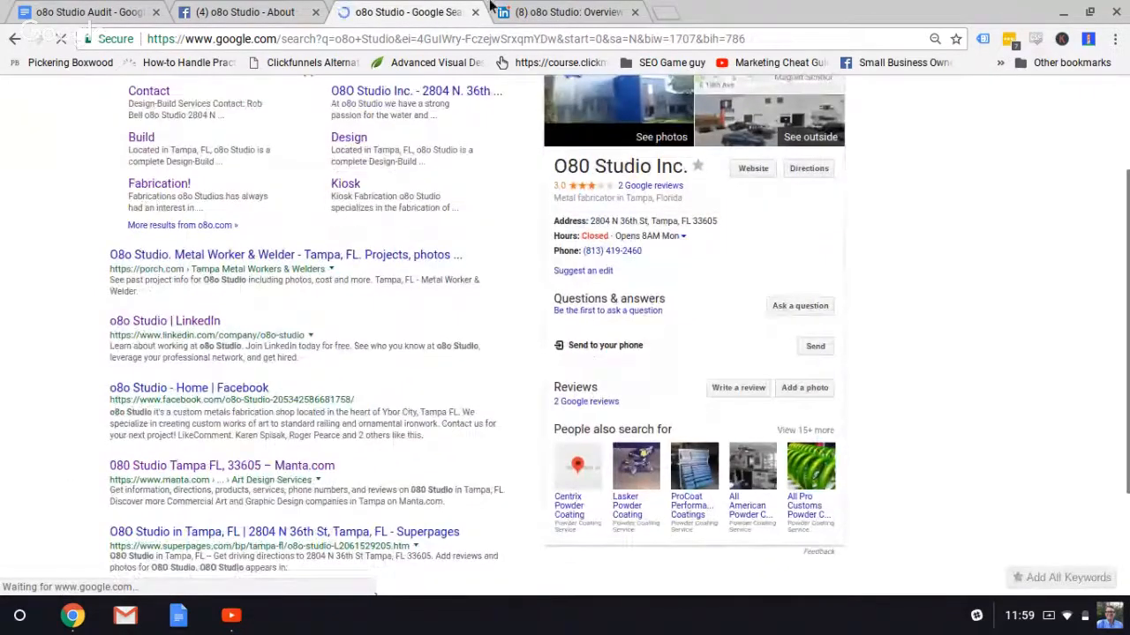
Examine o8o Studio's LinkedIn company page, expanding the full About us text down to its contact phone number
left_click(574, 11)
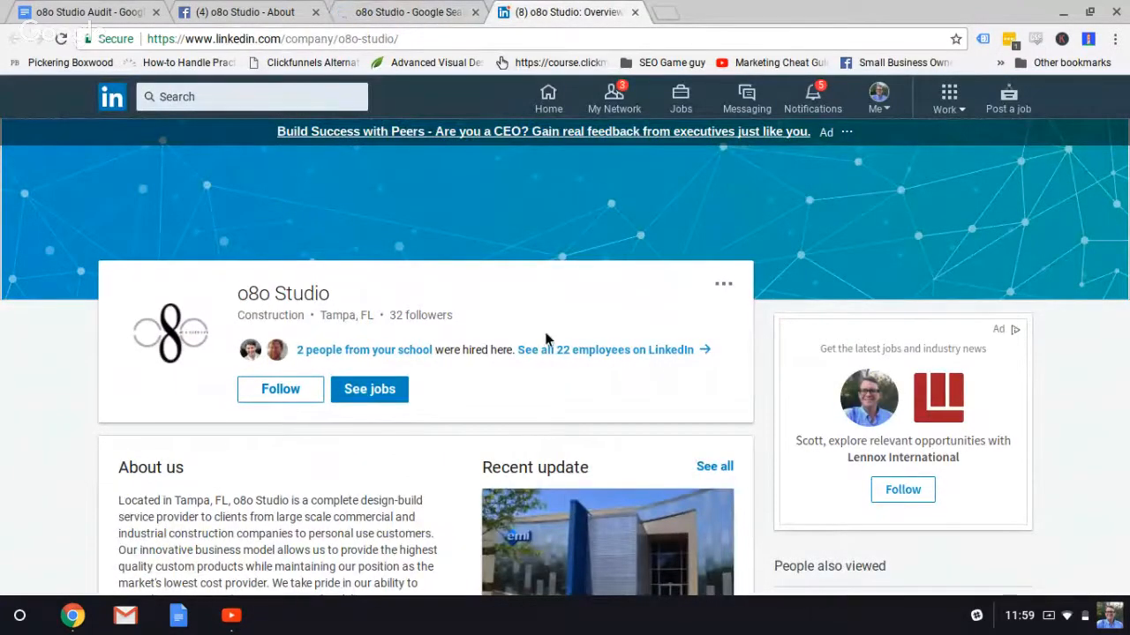
scroll(112, 344, "down", 2)
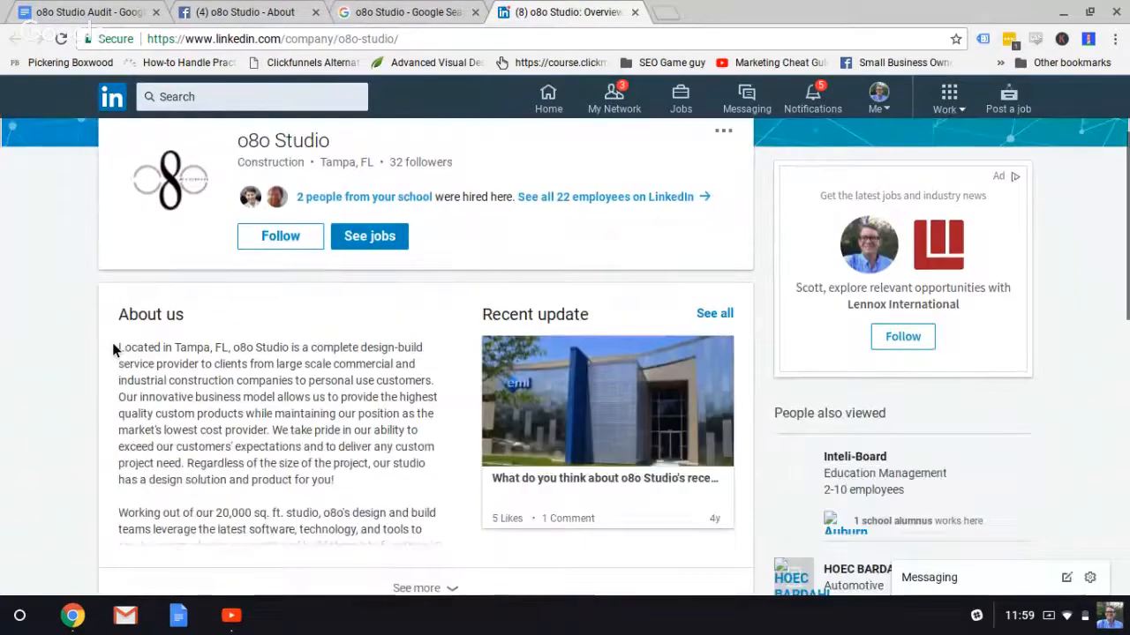
scroll(112, 344, "down", 2)
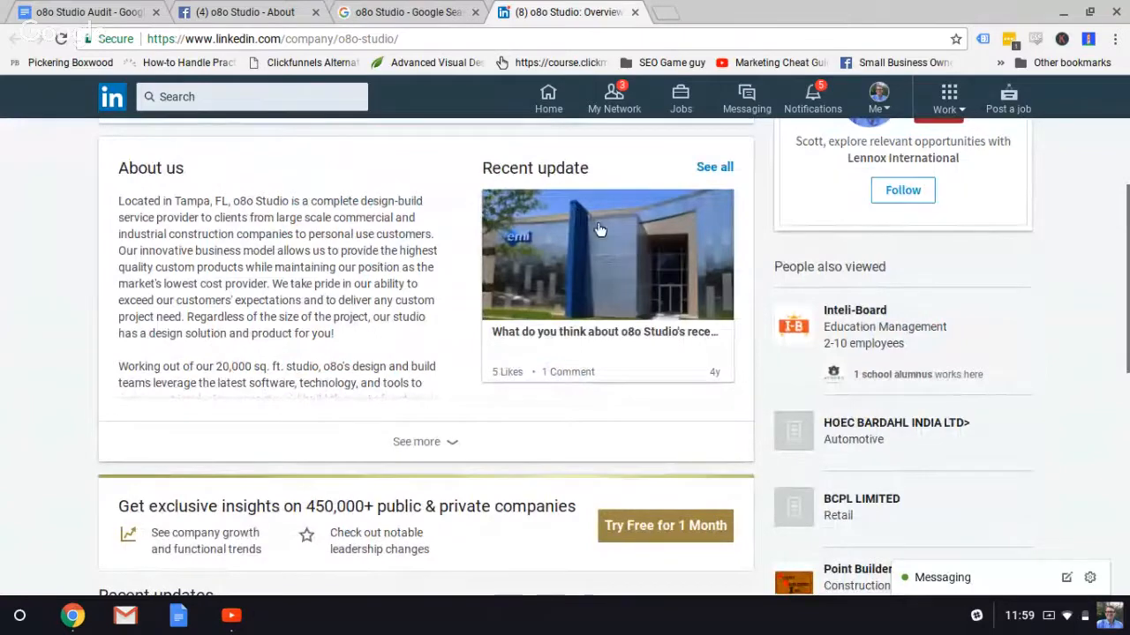
left_click(441, 441)
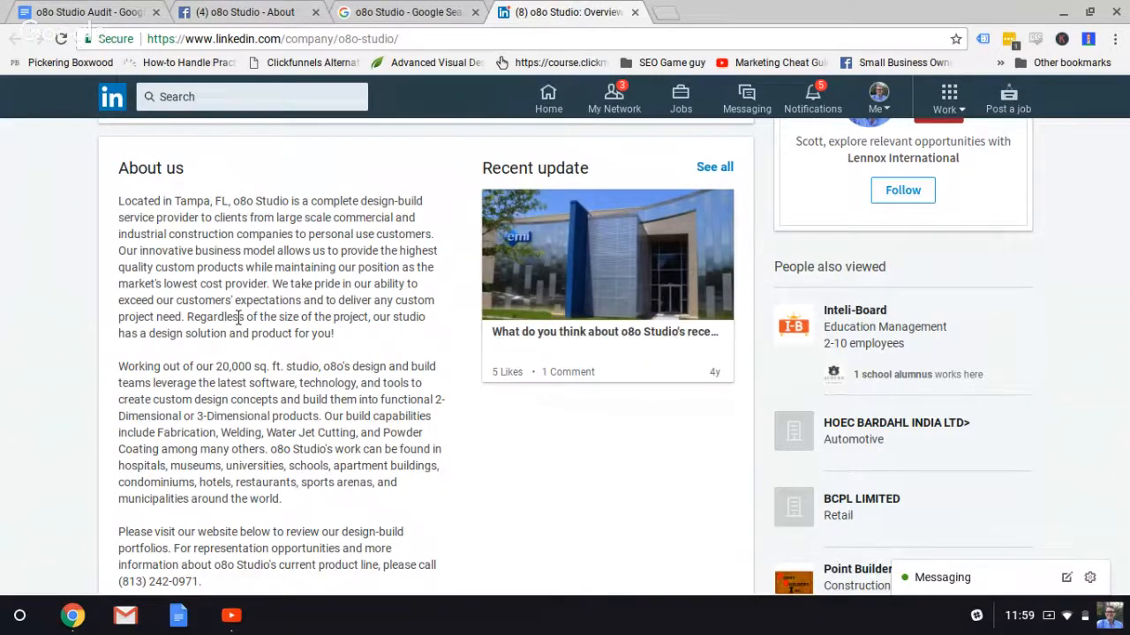
scroll(238, 318, "down", 1)
scroll(237, 318, "down", 3)
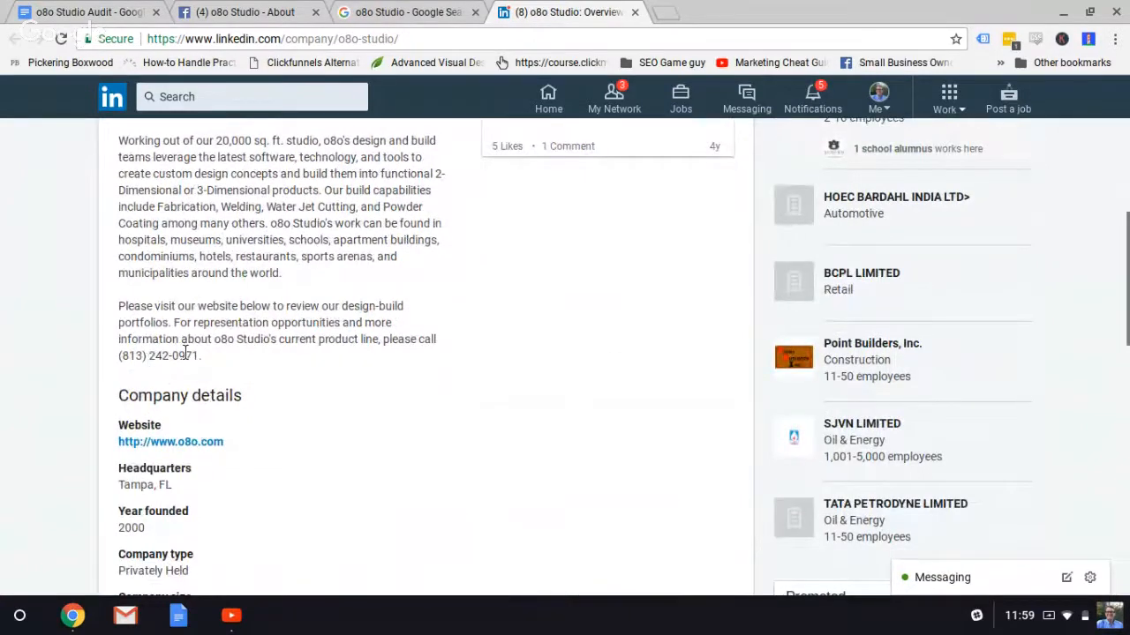
Copy the phone number from the LinkedIn description into the audit document below the website link, and check it against the initial NAP details
left_click_drag(201, 357, 113, 358)
key("ctrl+c")
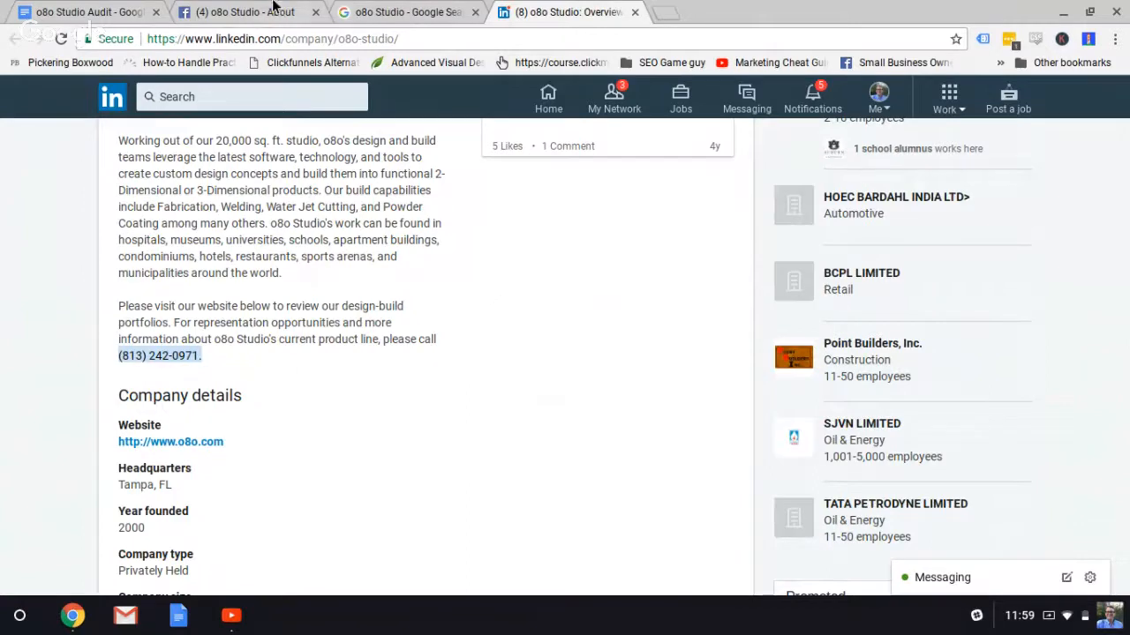
left_click(62, 7)
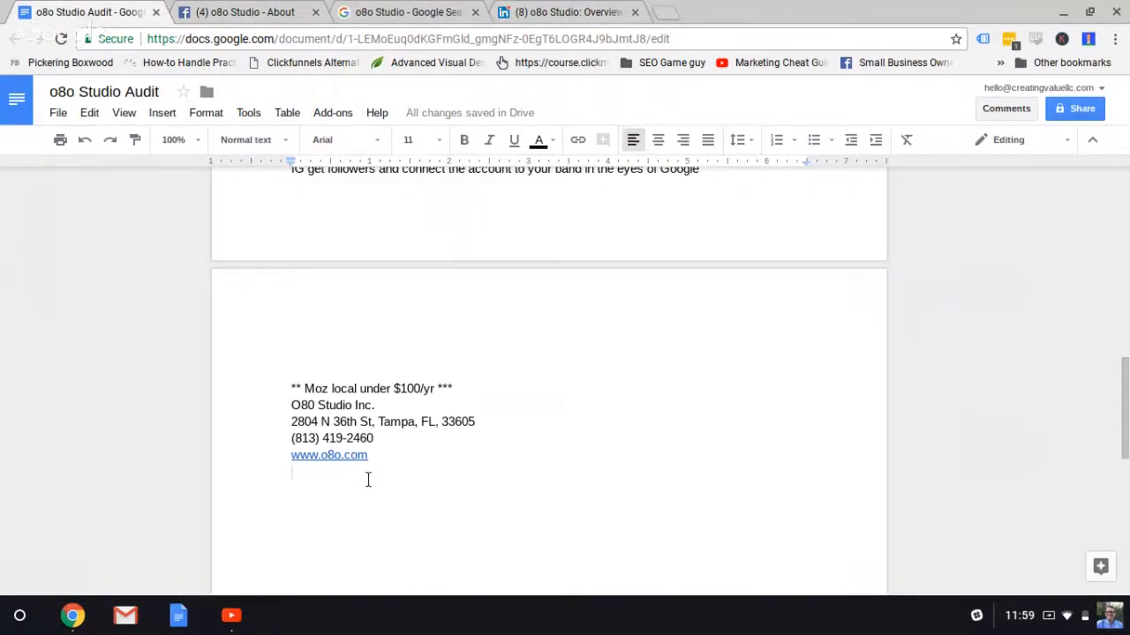
key("ctrl+v")
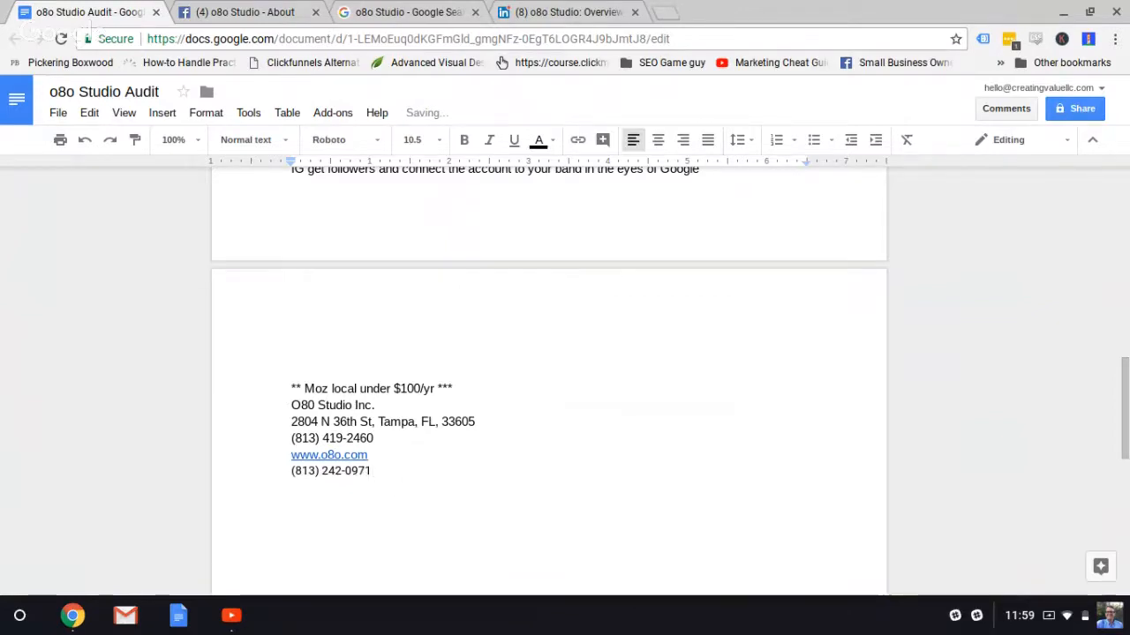
scroll(387, 435, "up", 10)
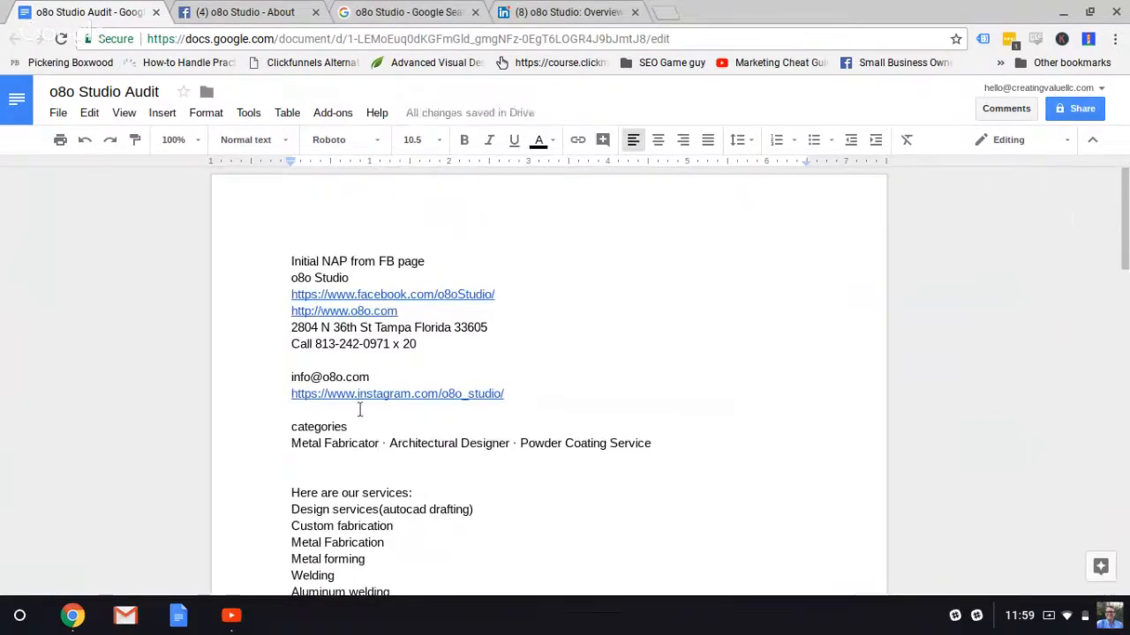
scroll(357, 379, "down", 10)
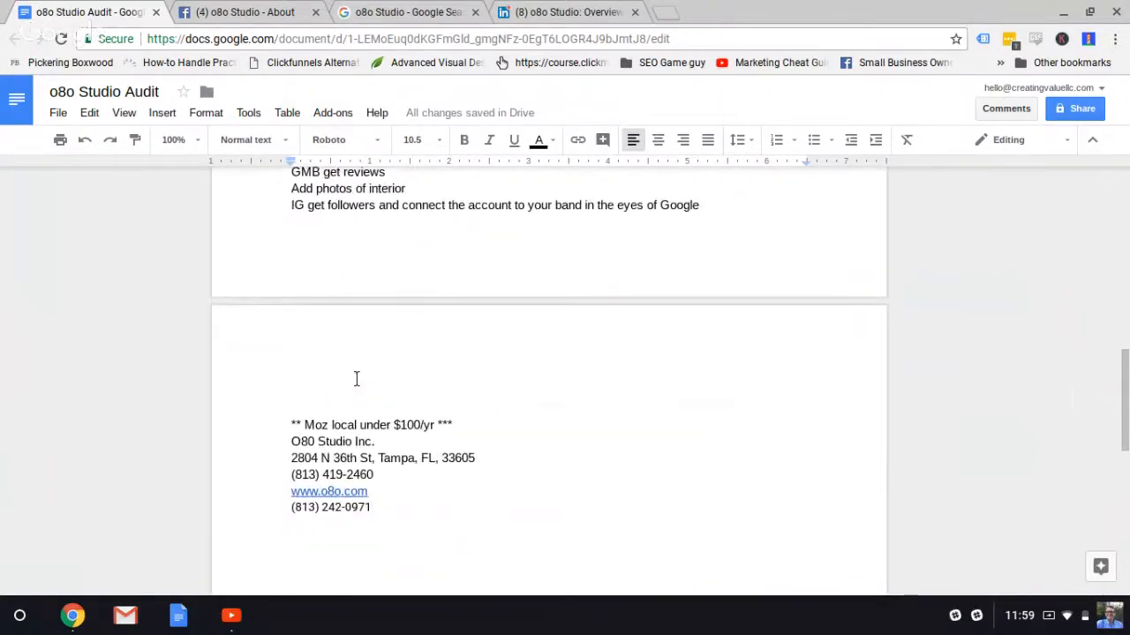
scroll(356, 379, "up", 10)
scroll(356, 379, "down", 10)
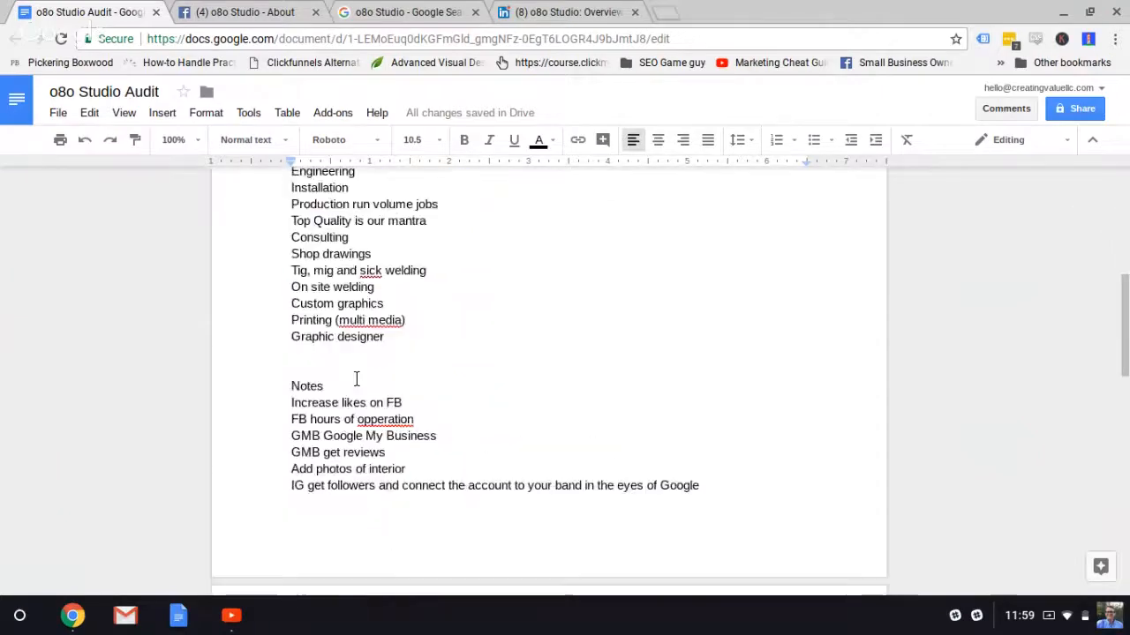
Look up "moz local" in a new browser tab and open Moz Local's listing check page
left_click(664, 12)
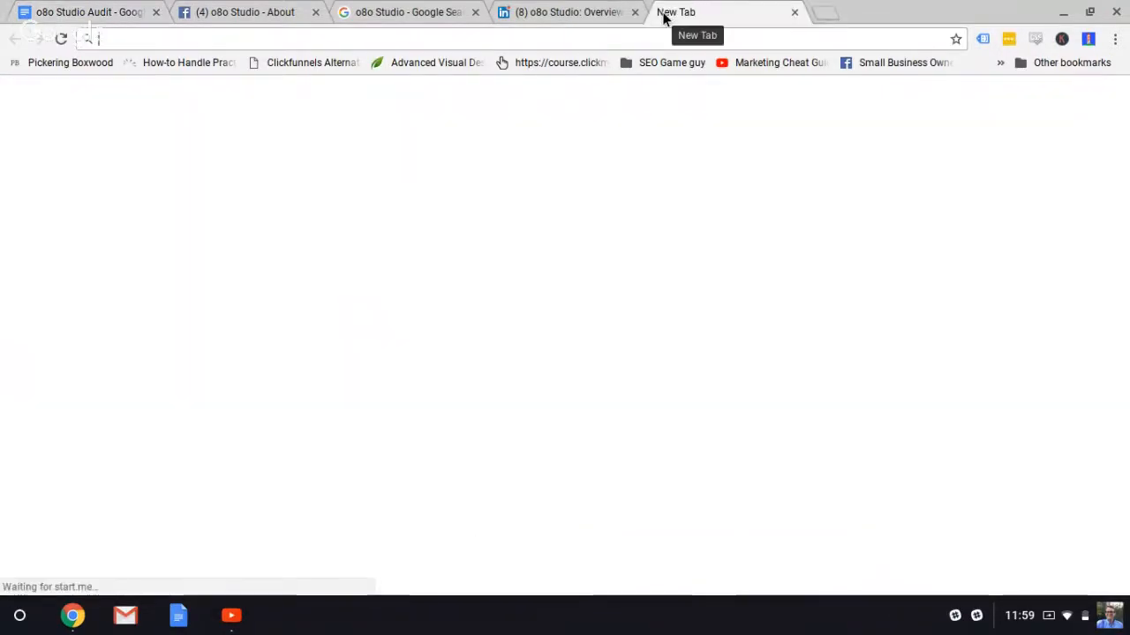
type("moz")
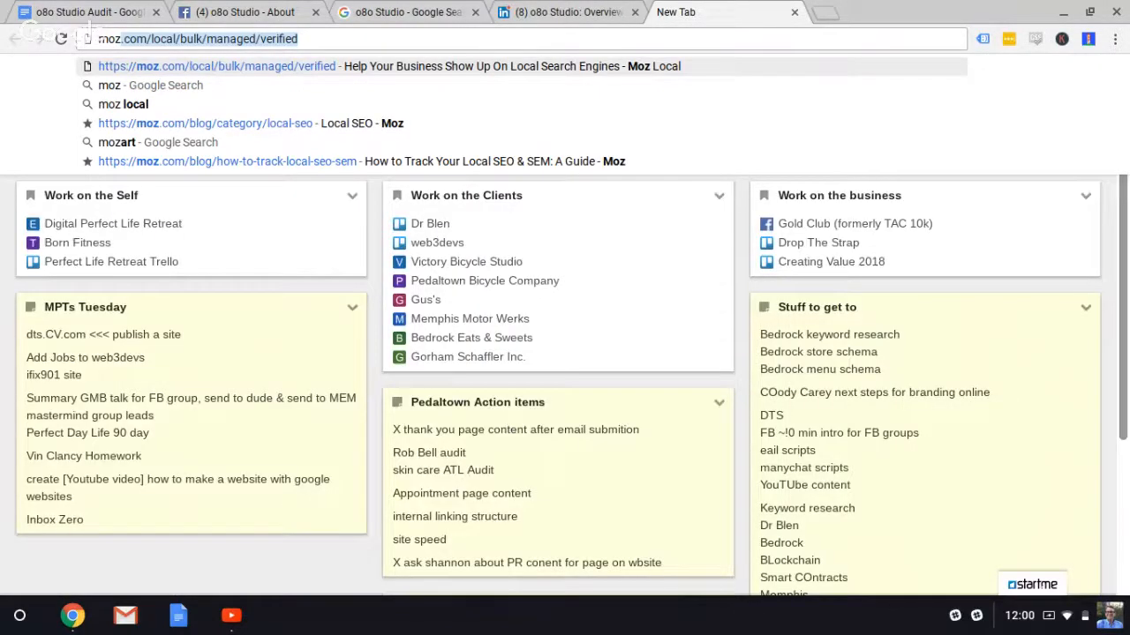
key("BackSpace")
type("local")
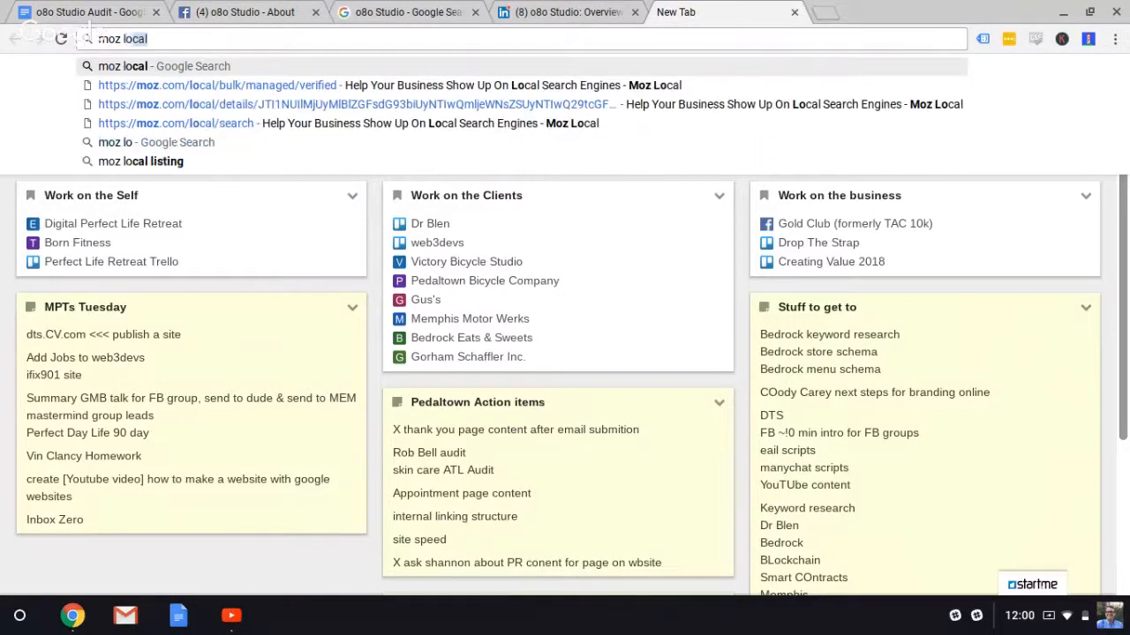
key("Return")
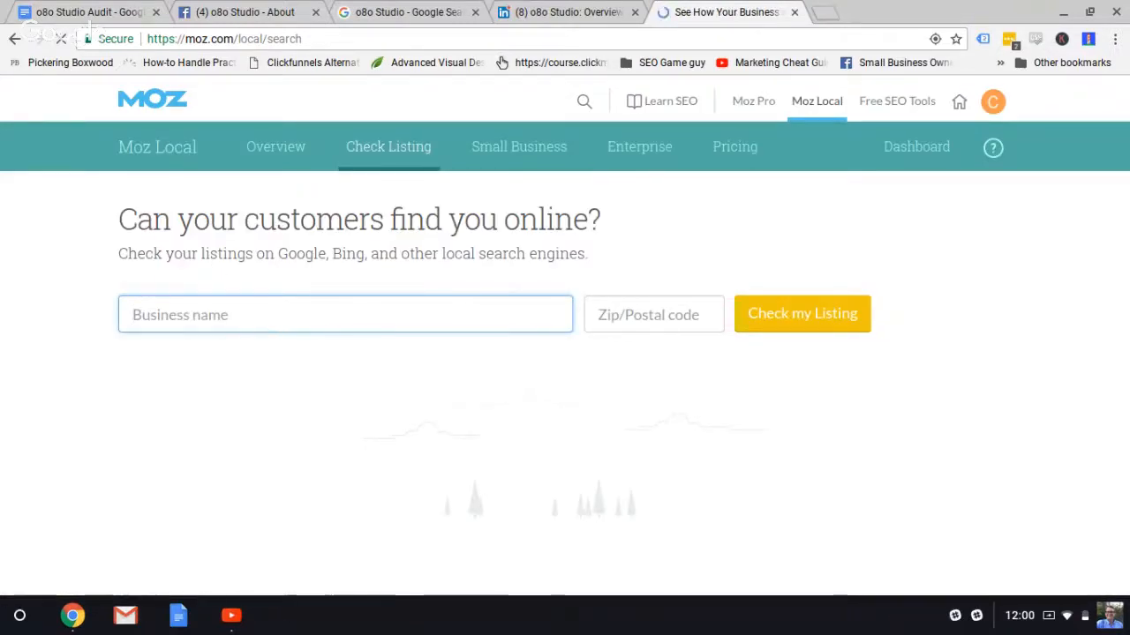
Check the Moz Local listing for business name "o8o studio" with ZIP code 33605, confirming the ZIP in the audit document
type("o8o")
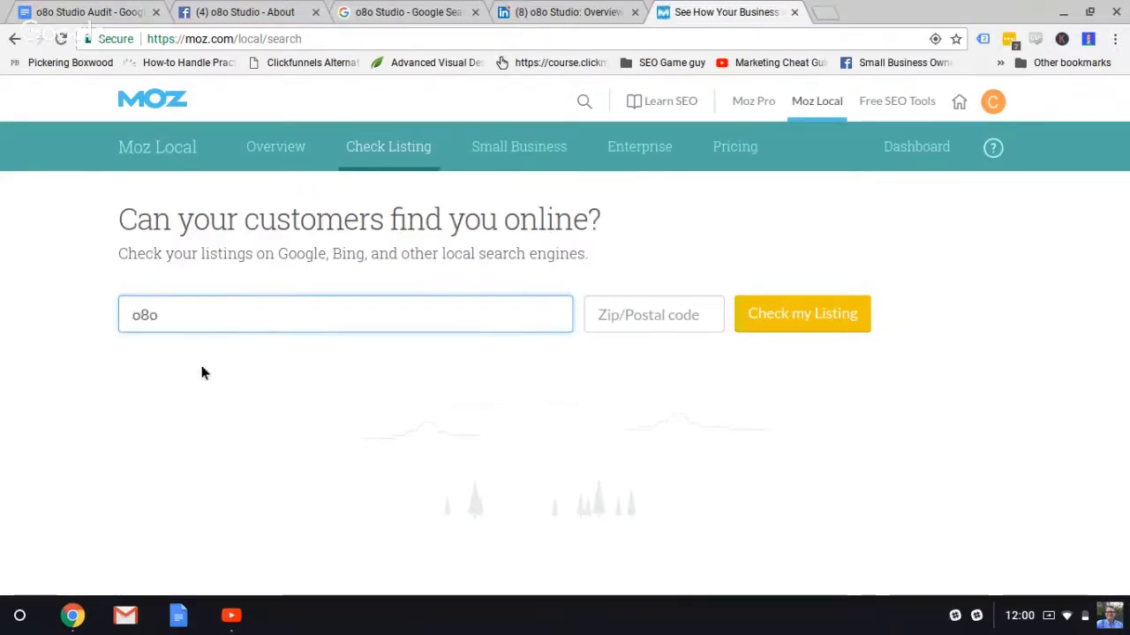
type(" studio")
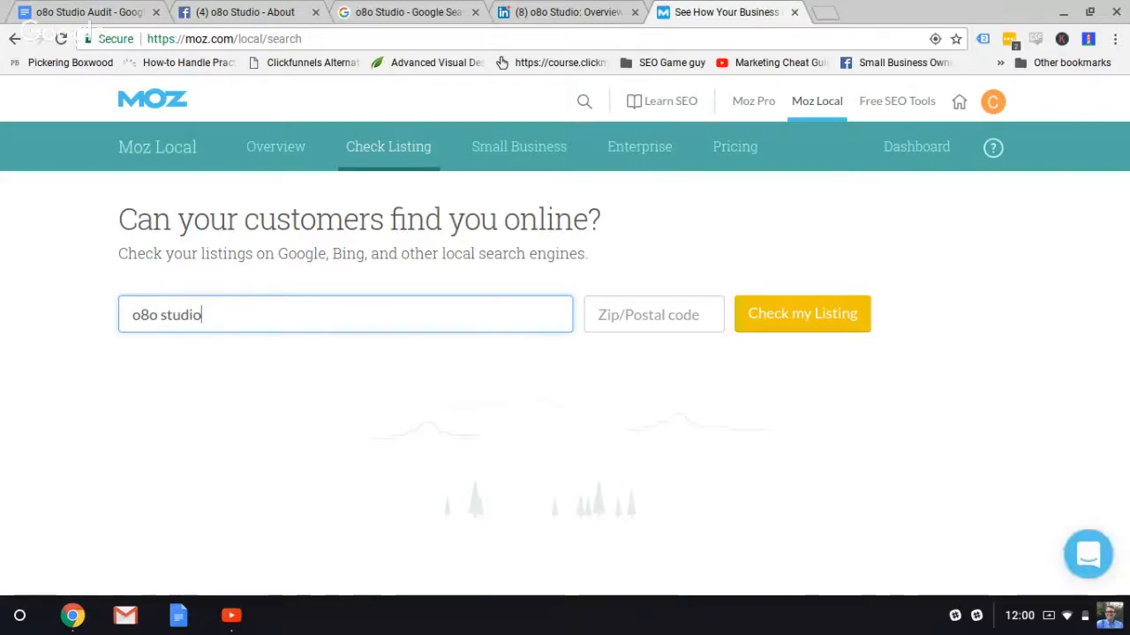
left_click(641, 318)
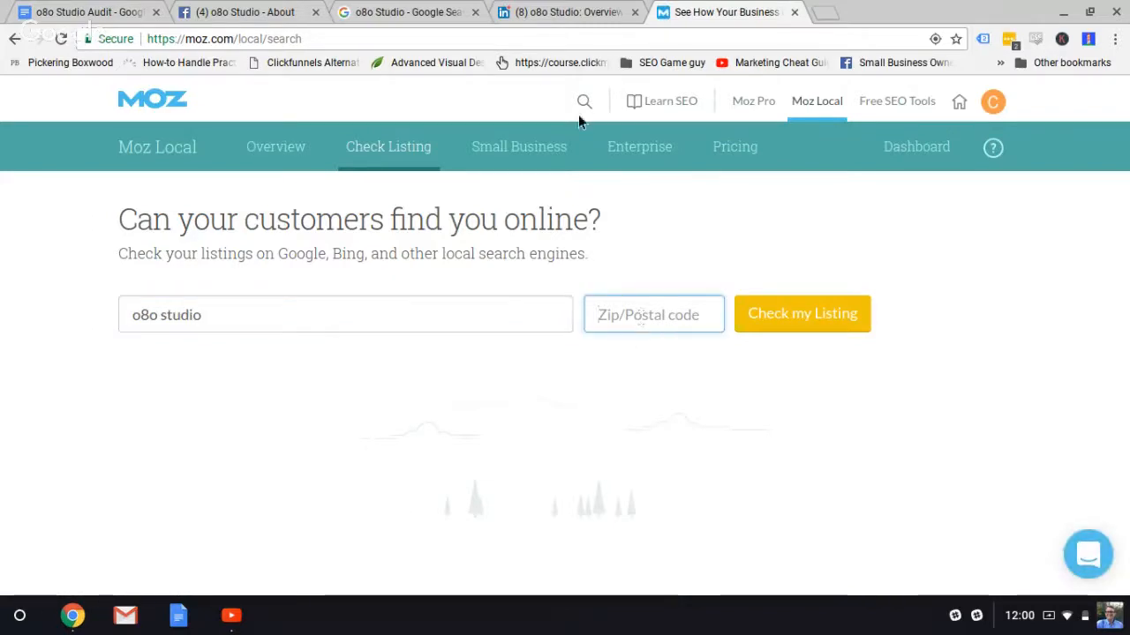
left_click(61, 8)
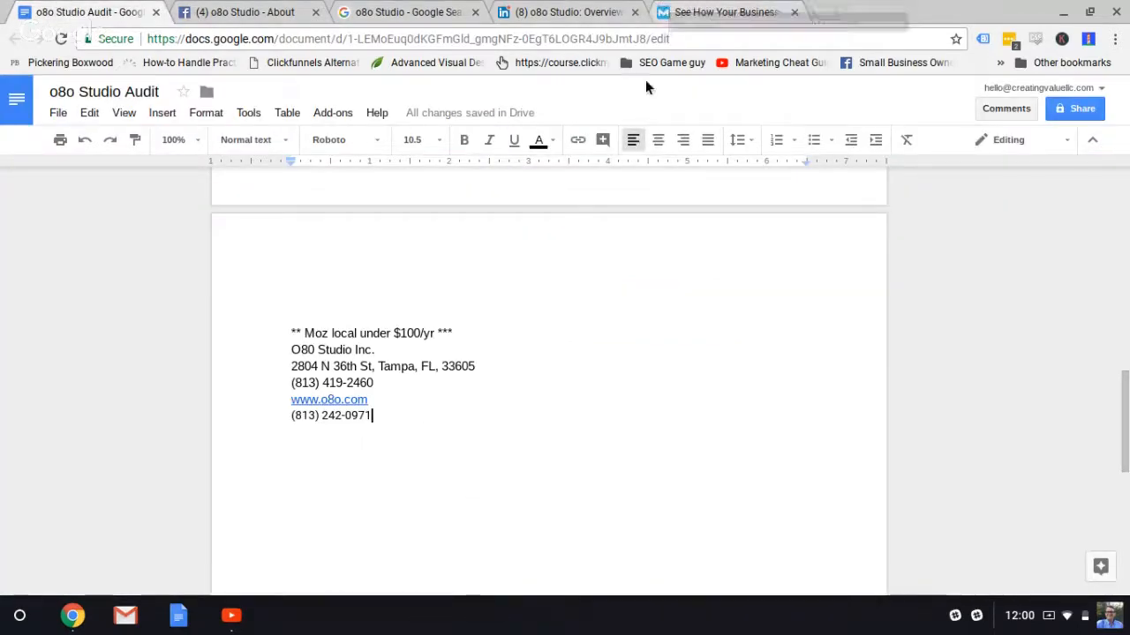
left_click(727, 11)
type("33605")
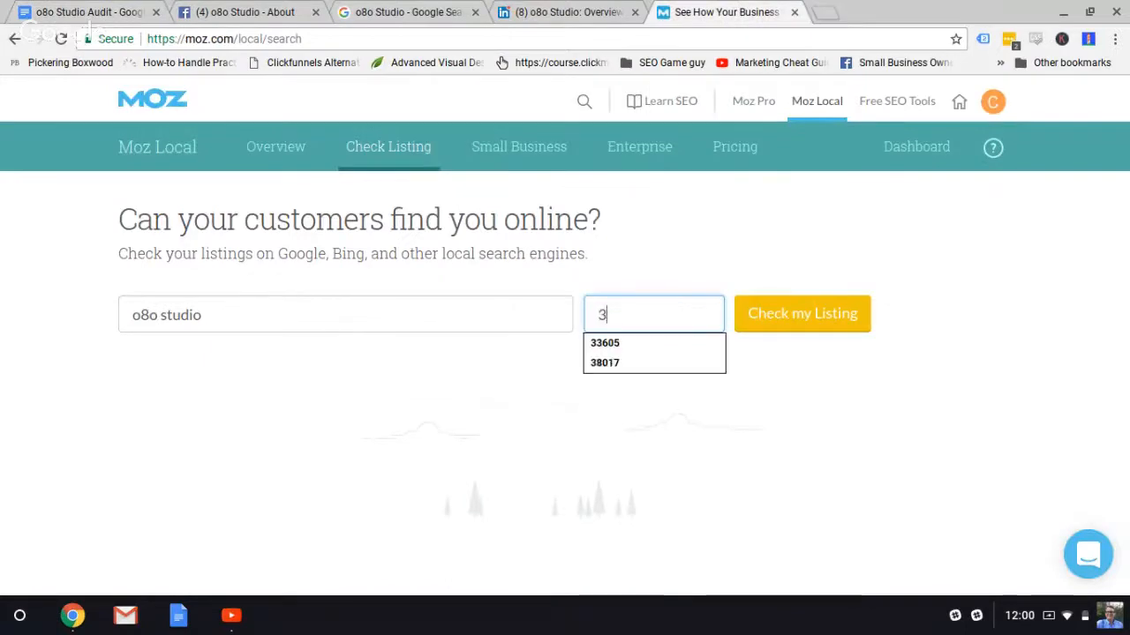
left_click(774, 325)
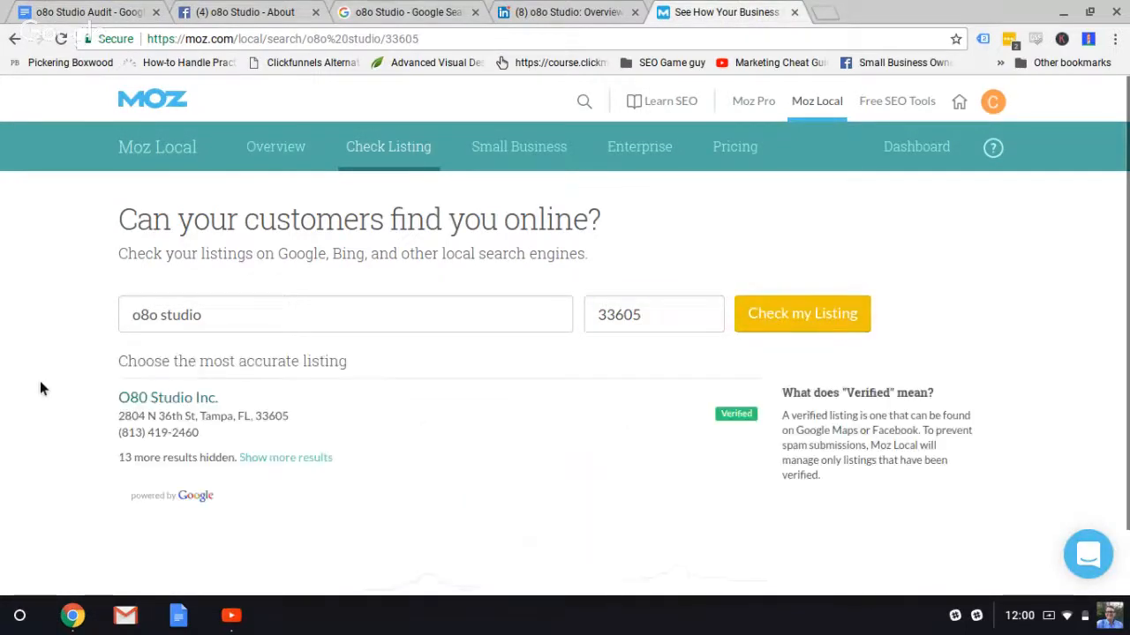
Show the hidden Moz Local results and compare their phone numbers with those noted in the audit document
left_click(282, 458)
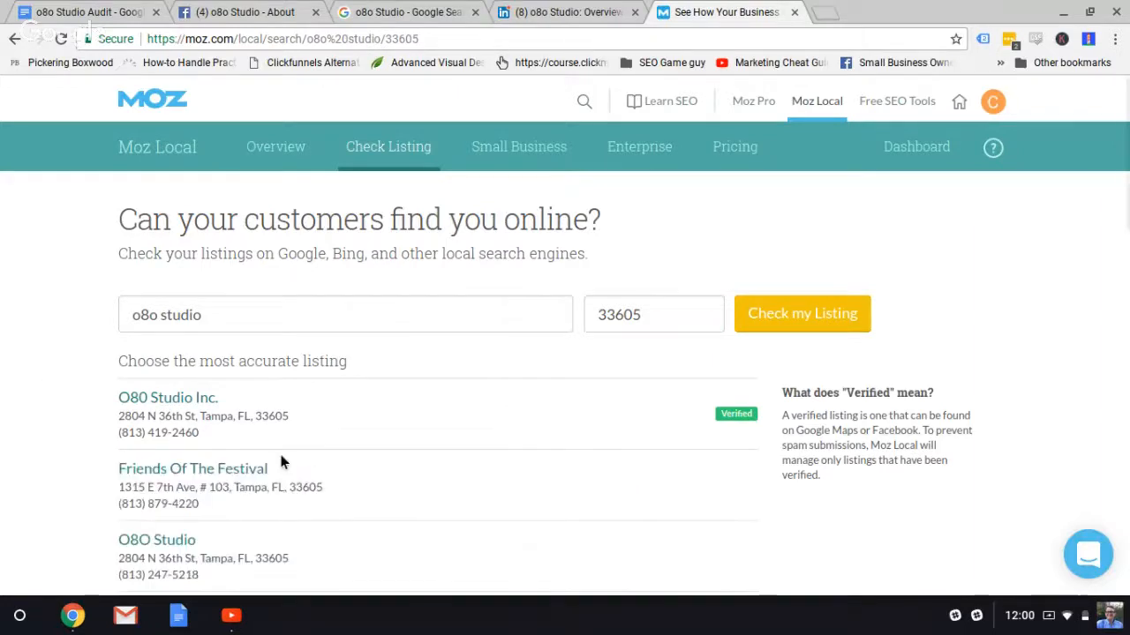
scroll(61, 374, "down", 2)
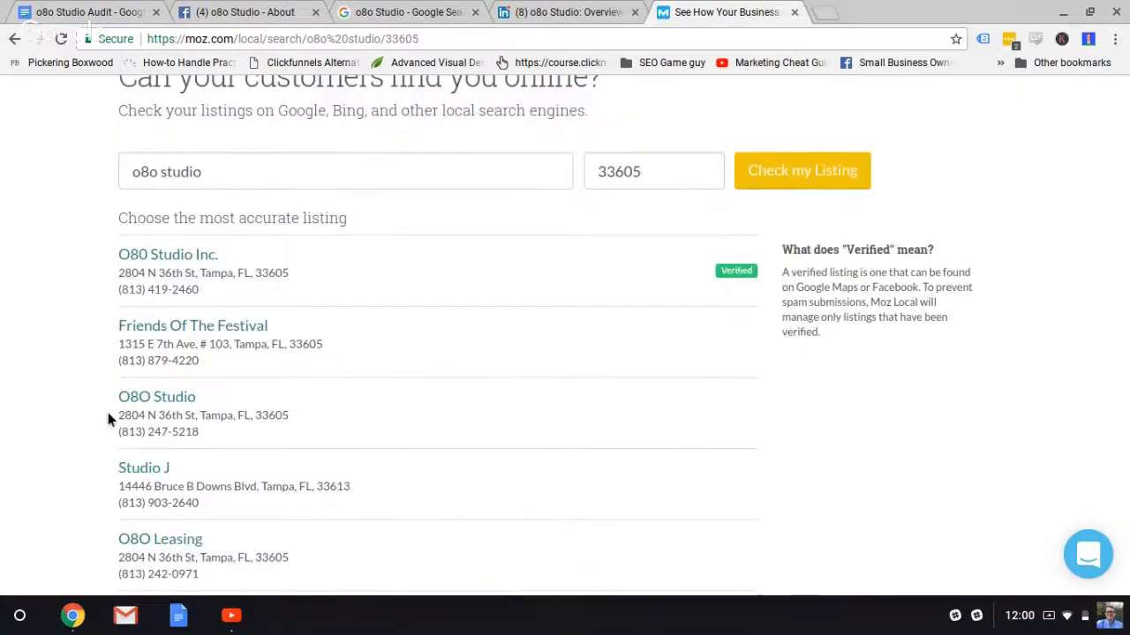
left_click(81, 19)
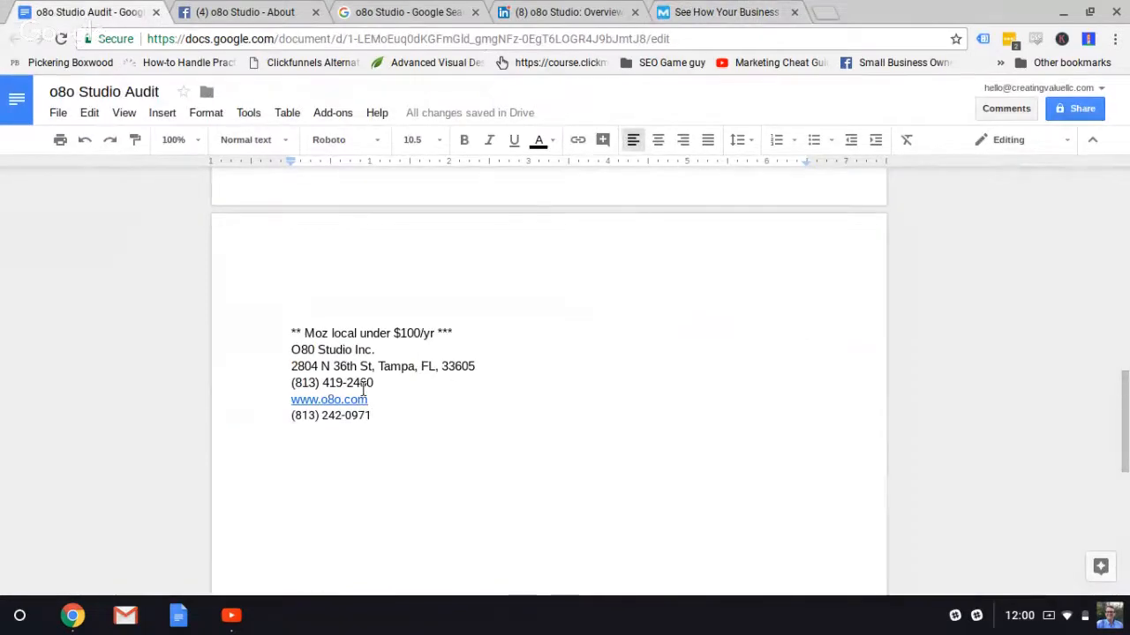
left_click(394, 429)
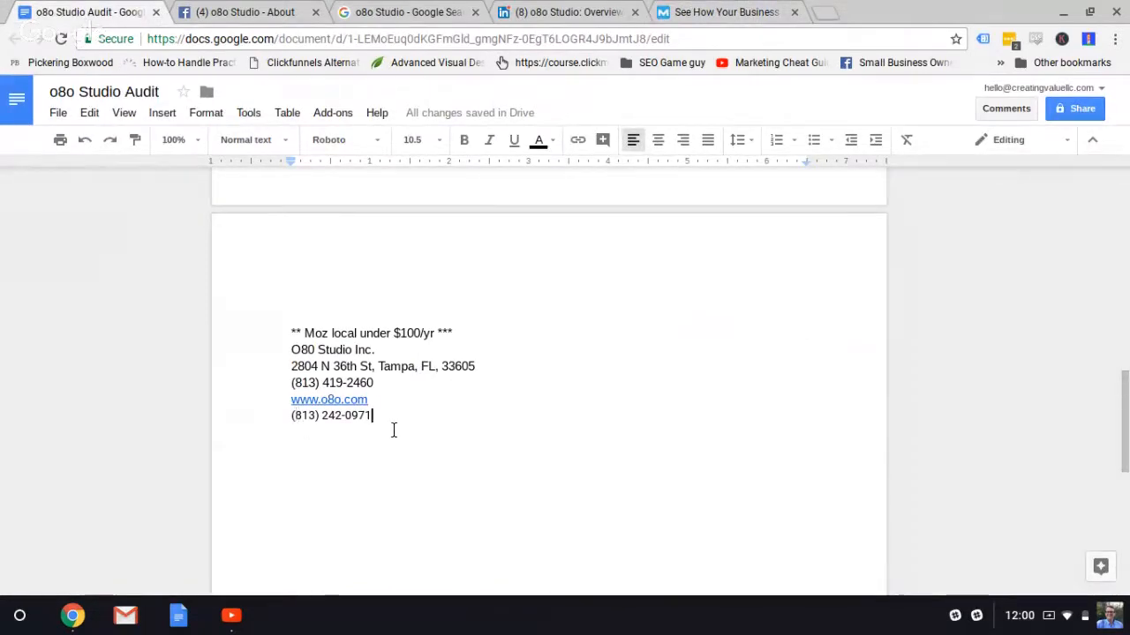
left_click(761, 11)
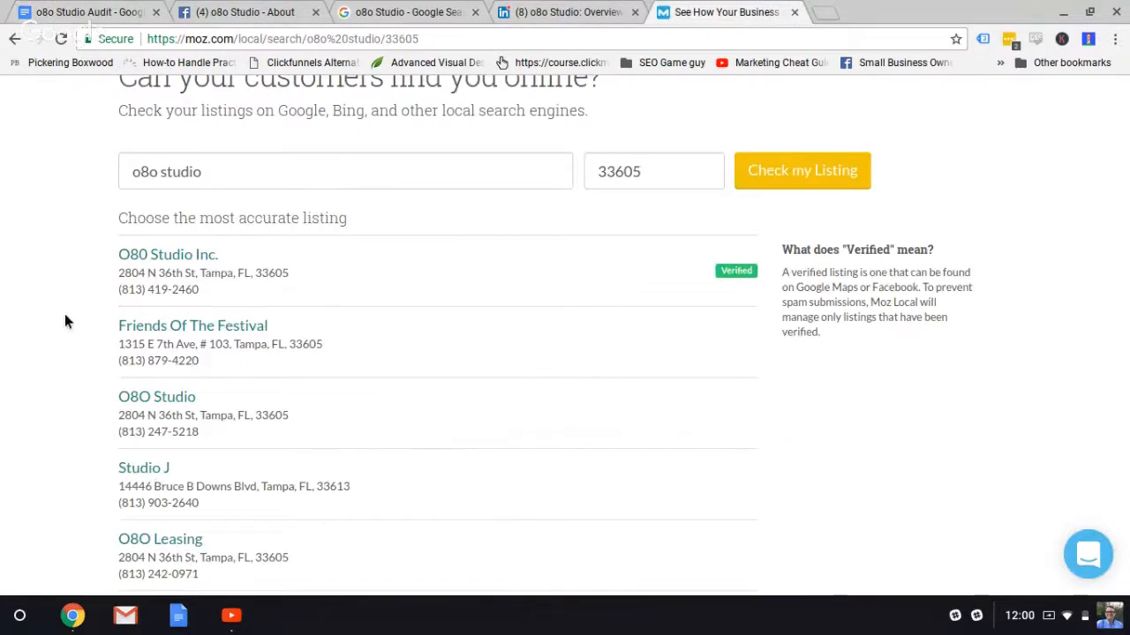
Find the last four digits of the LinkedIn phone number among the results and open the matching O8o Studio INC listing report
key("ctrl+f")
type("o")
key("BackSpace")
type("097")
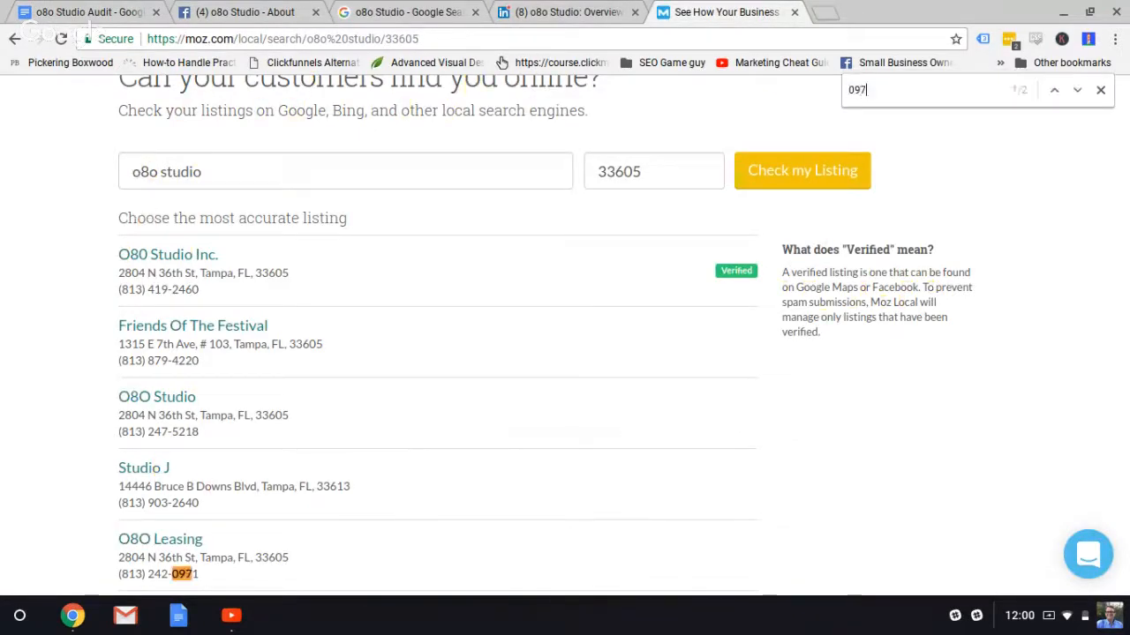
type("1")
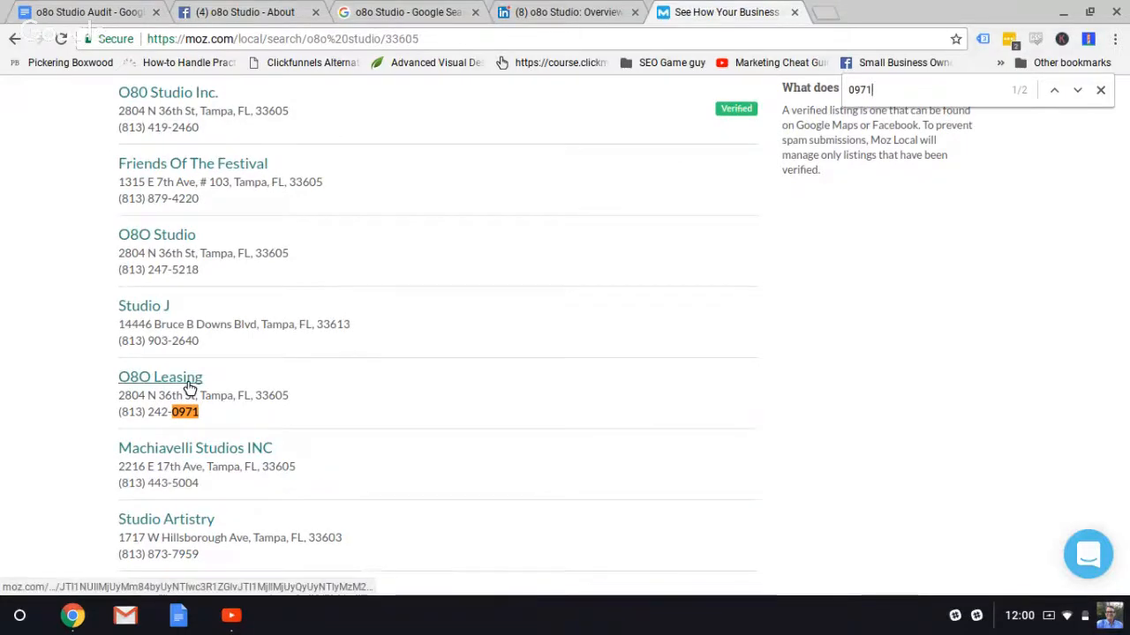
key("Return")
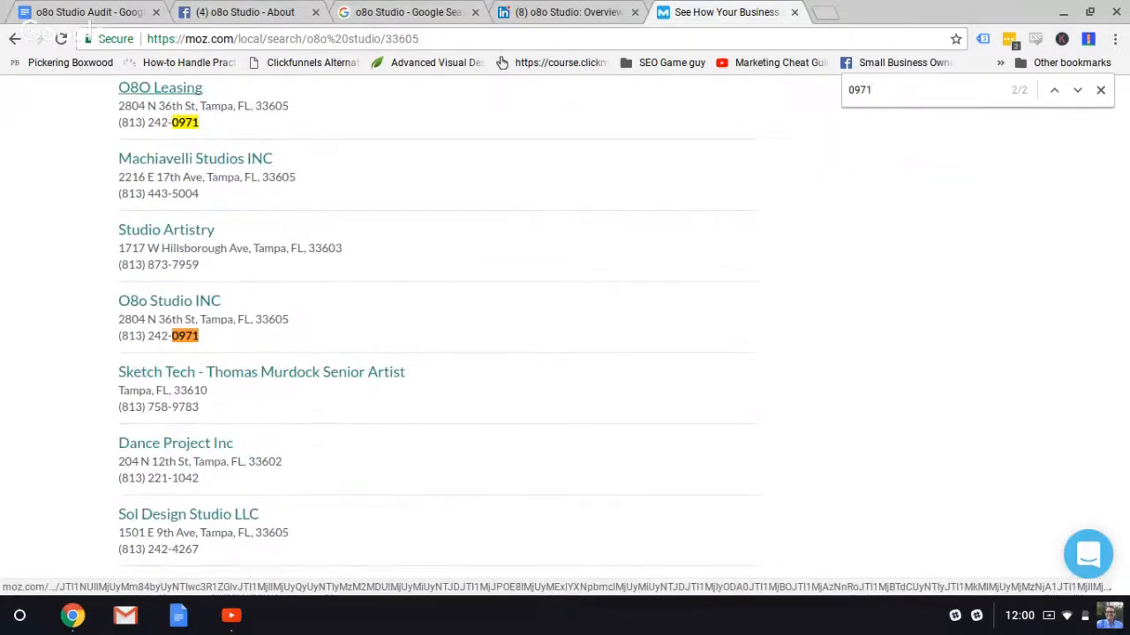
left_click(199, 314)
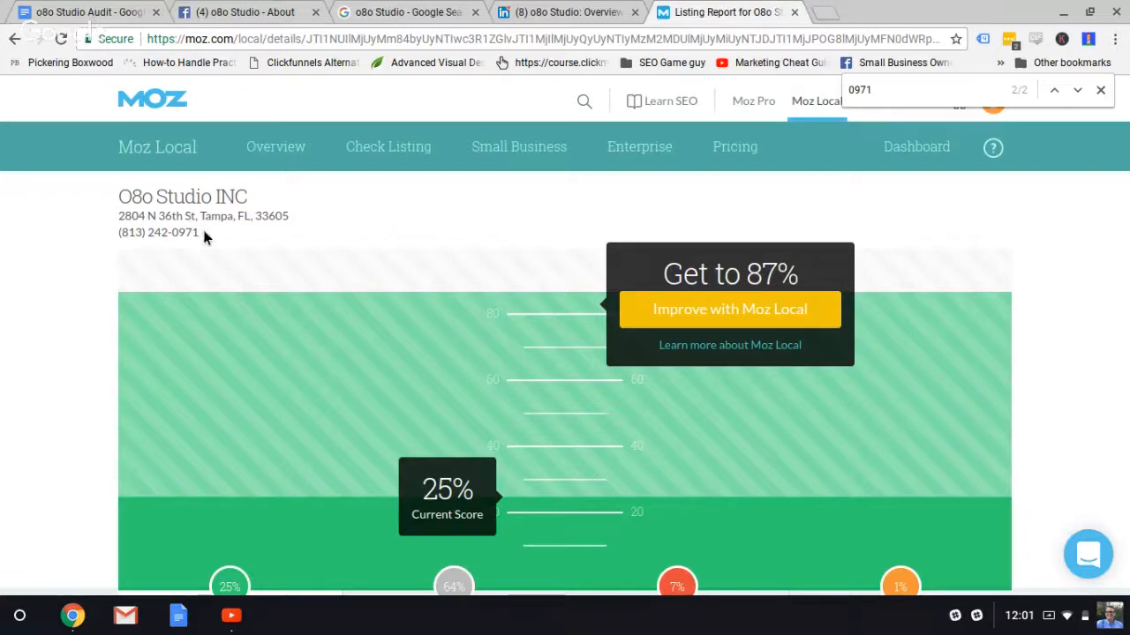
Copy the business name, address and phone from the Moz Local report to below the existing contact details in the audit document
left_click_drag(202, 228, 118, 208)
key("ctrl+c")
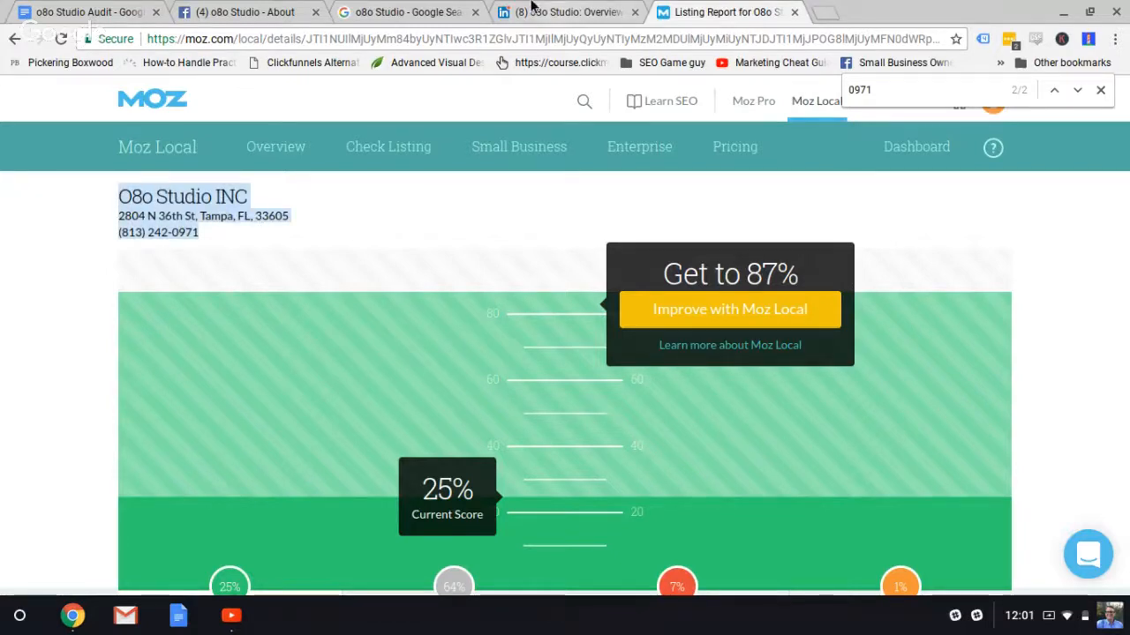
left_click(85, 7)
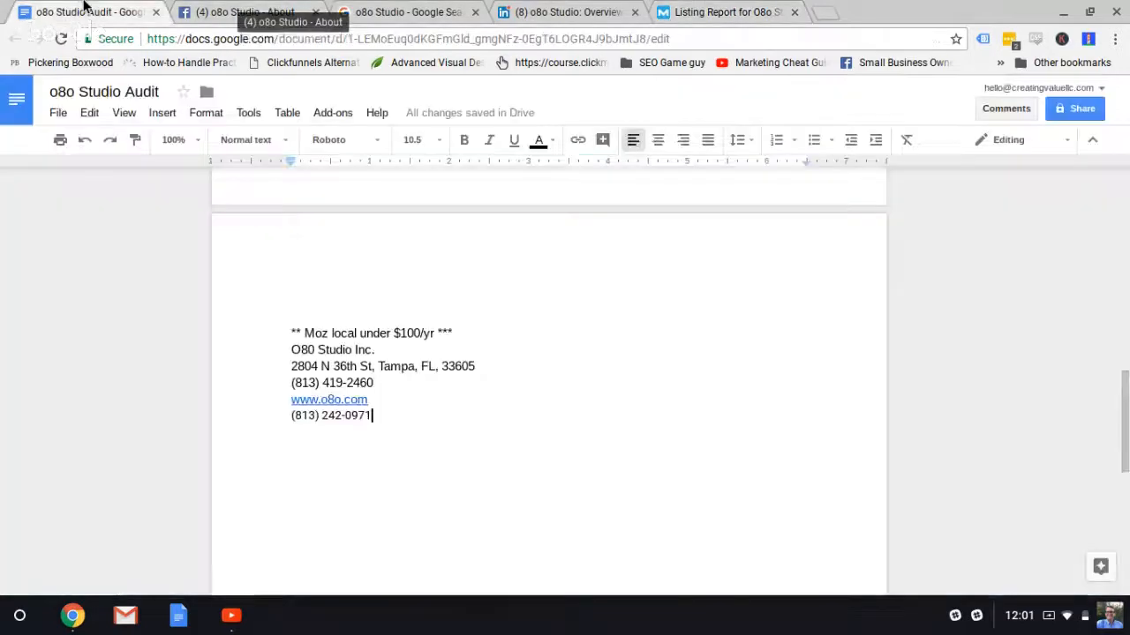
key("Return")
key("Return")
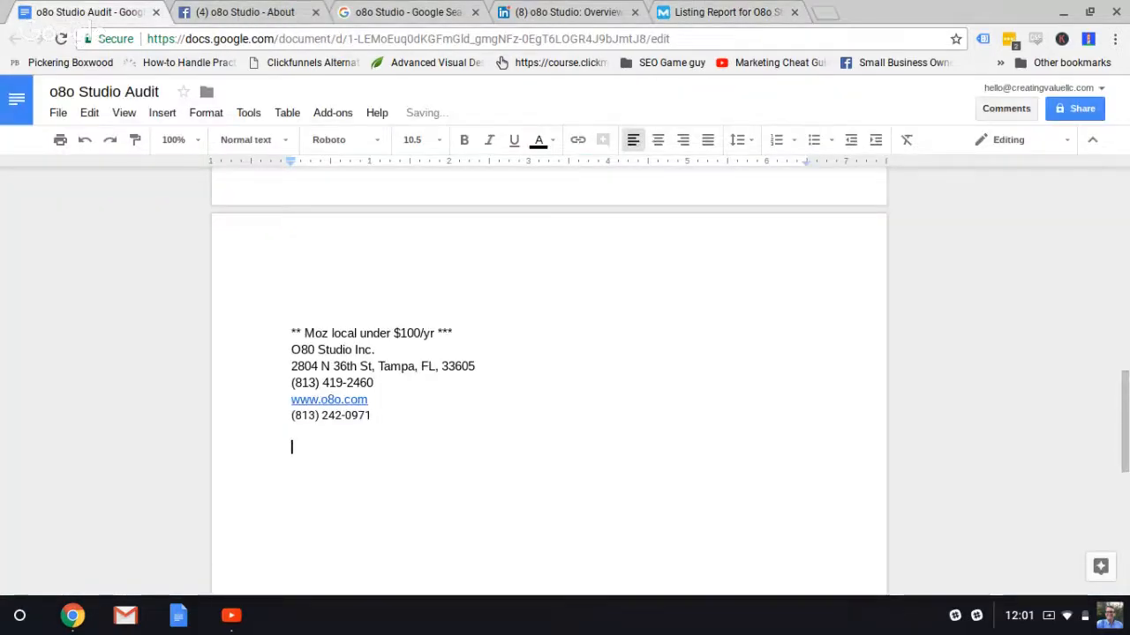
key("ctrl+v")
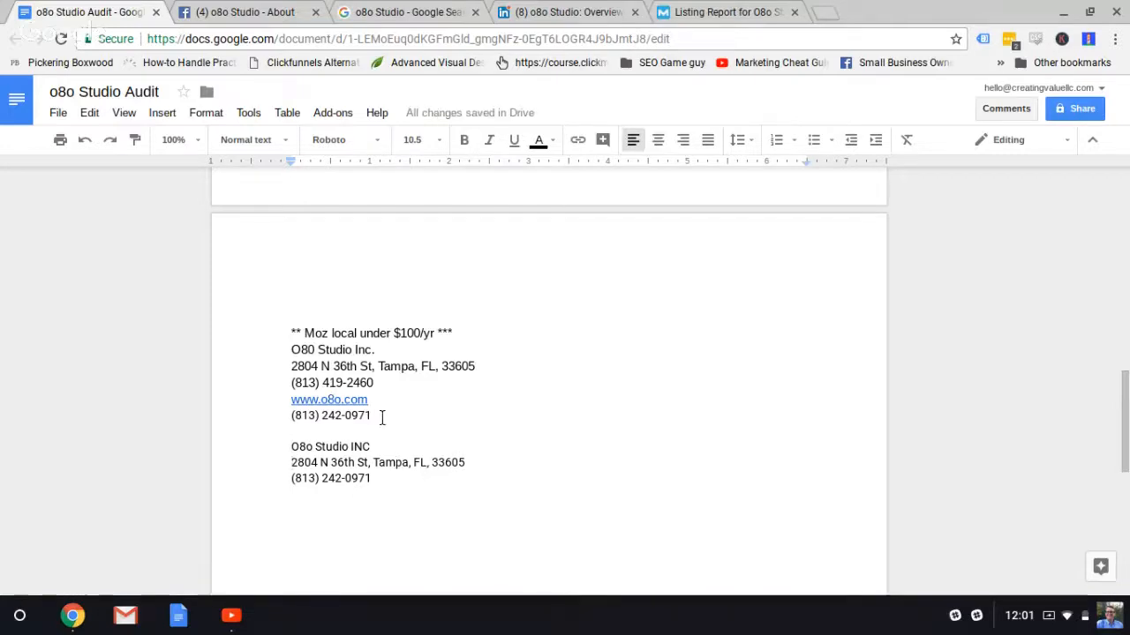
left_click_drag(382, 417, 291, 416)
key("BackSpace")
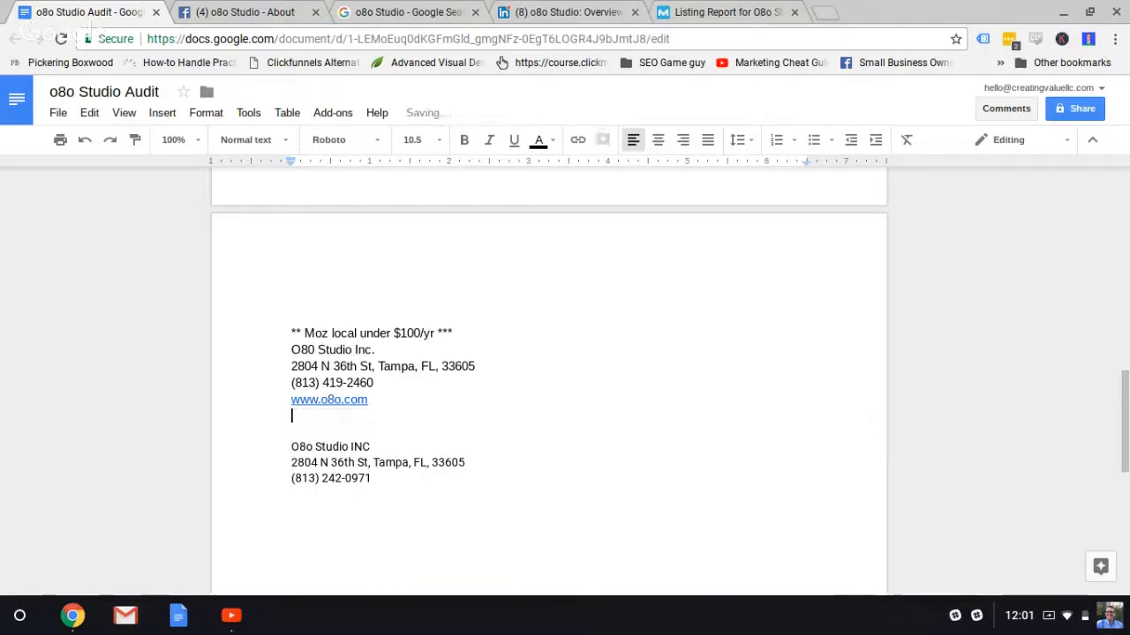
key("BackSpace")
left_click(527, 369)
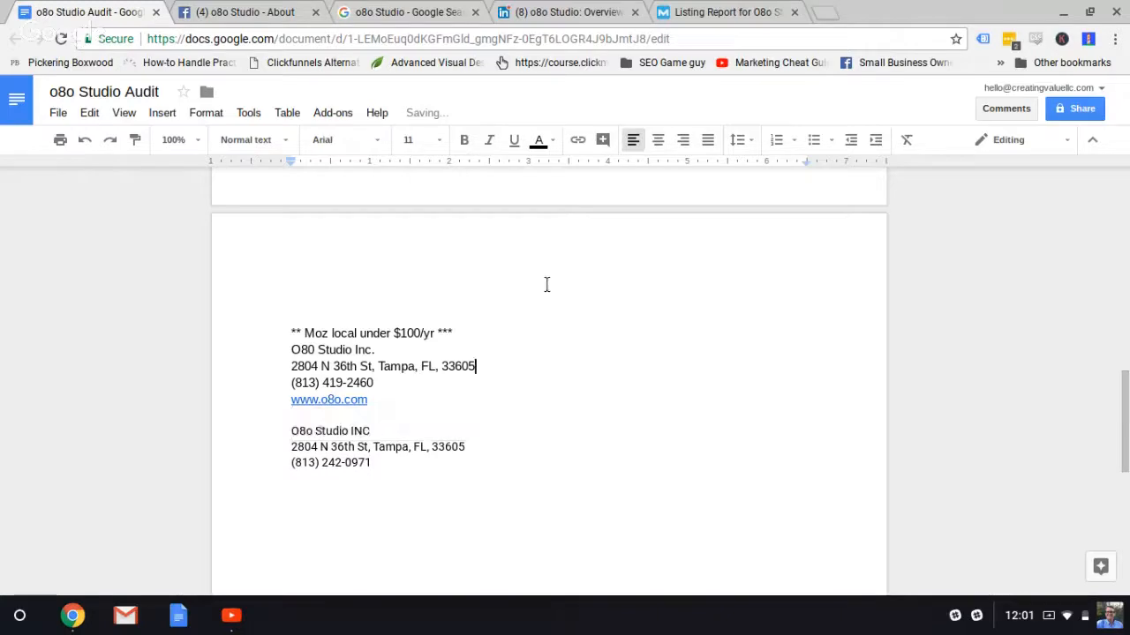
Examine the Moz Local completeness graph for the Google, Superpages and Factual listings
left_click(697, 12)
scroll(111, 276, "down", 10)
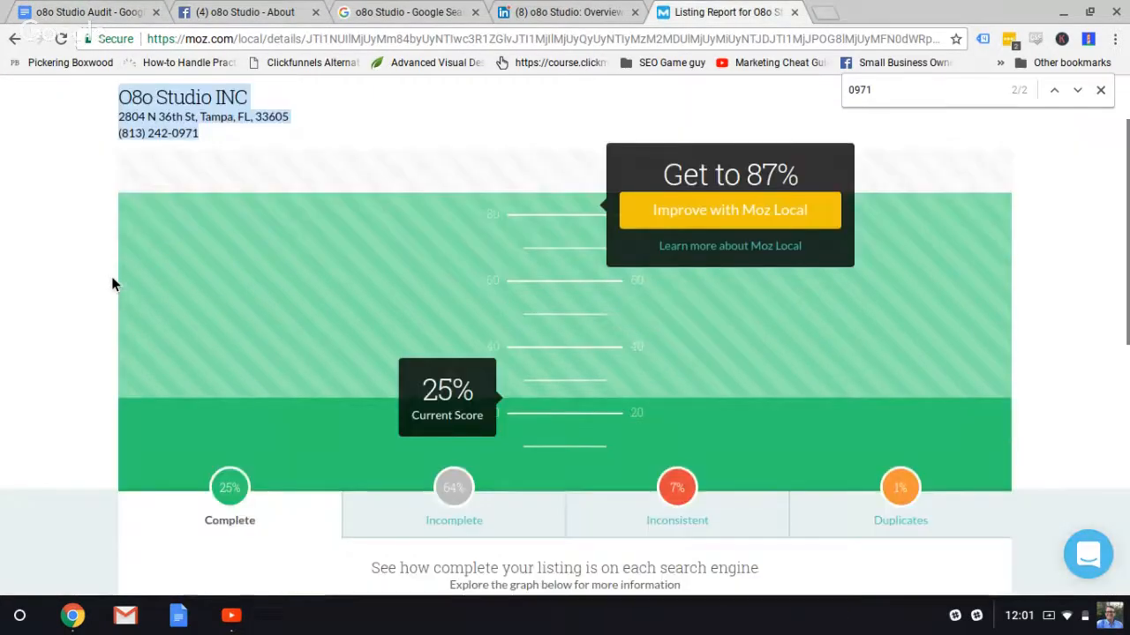
scroll(112, 276, "up", 1)
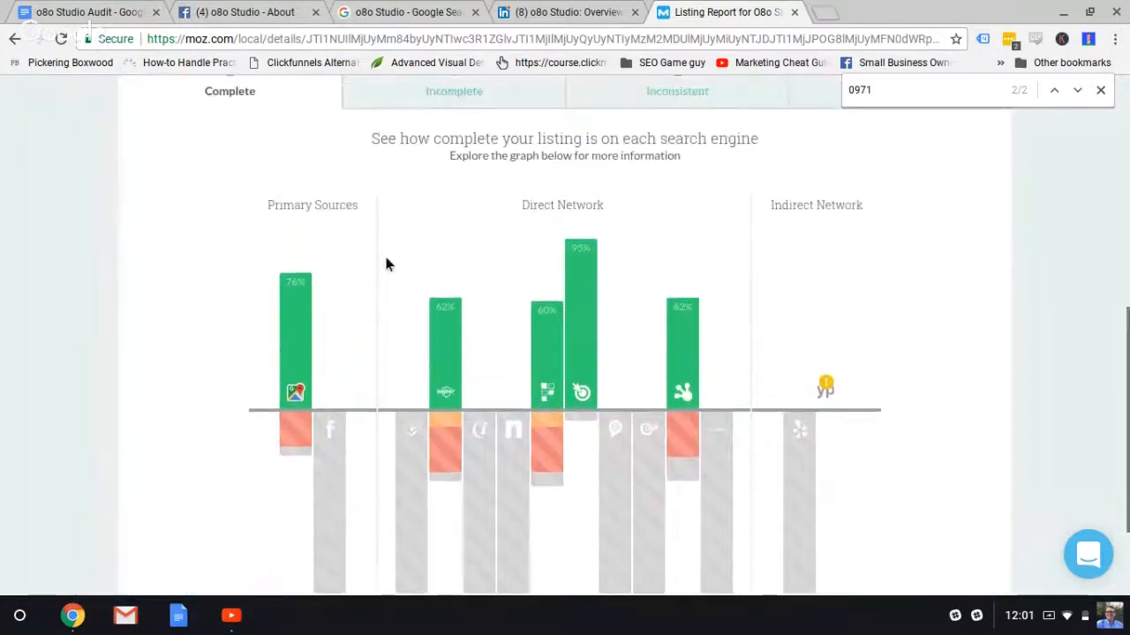
mouse_move(293, 342)
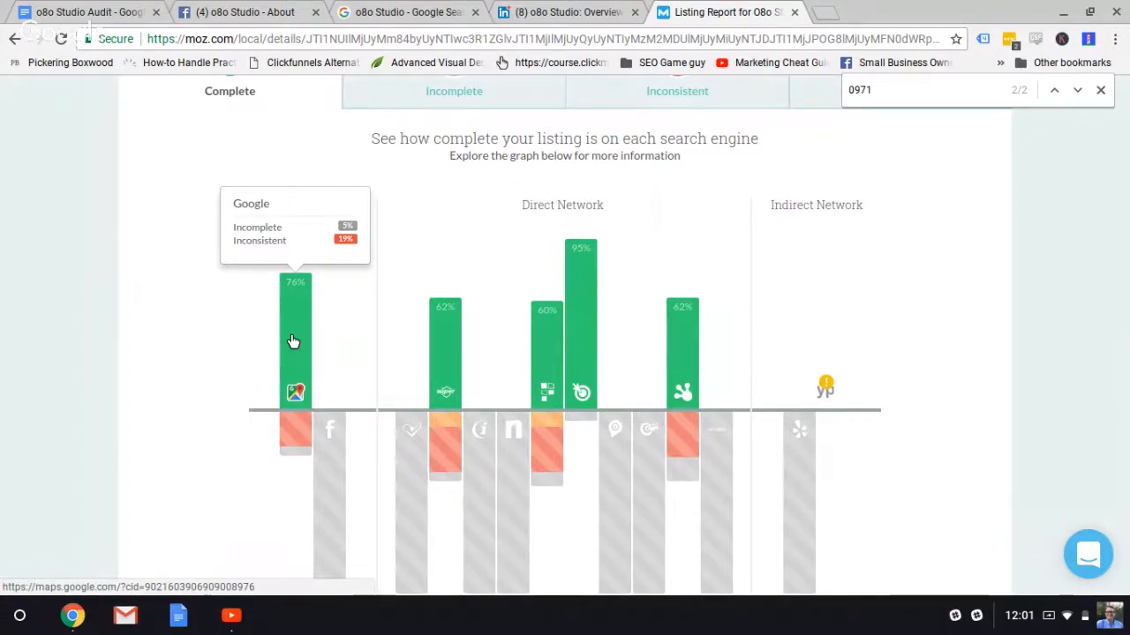
mouse_move(450, 341)
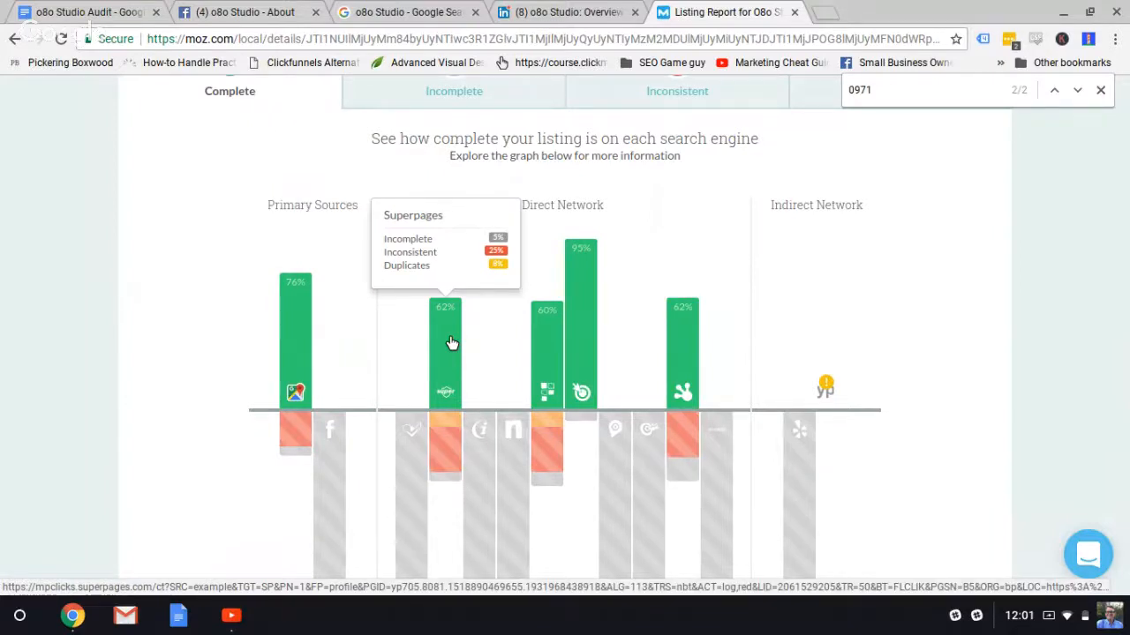
mouse_move(544, 348)
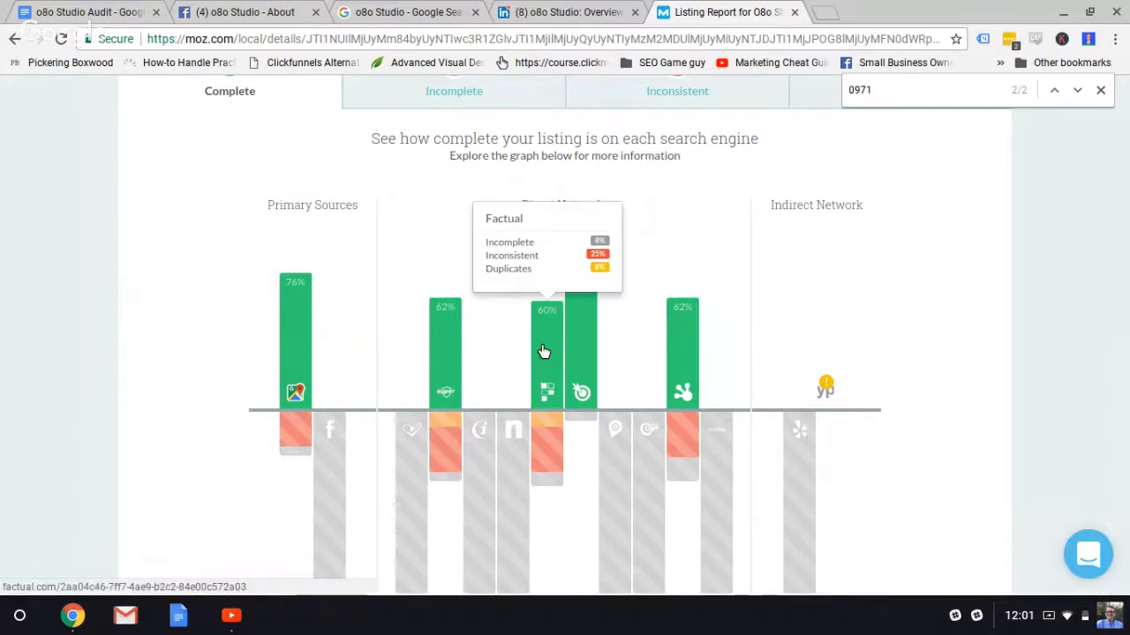
scroll(598, 333, "down", 1)
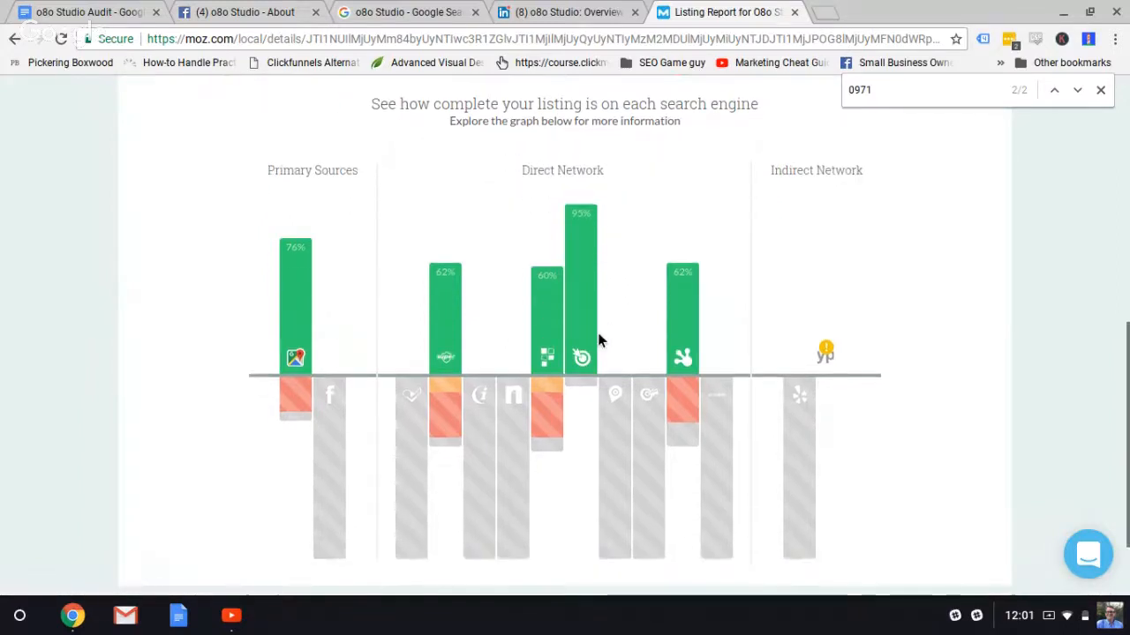
Examine the incomplete and inconsistent portions of the remaining graph entries, including Foursquare, Localeze, Hotfrog and Yelp
mouse_move(415, 449)
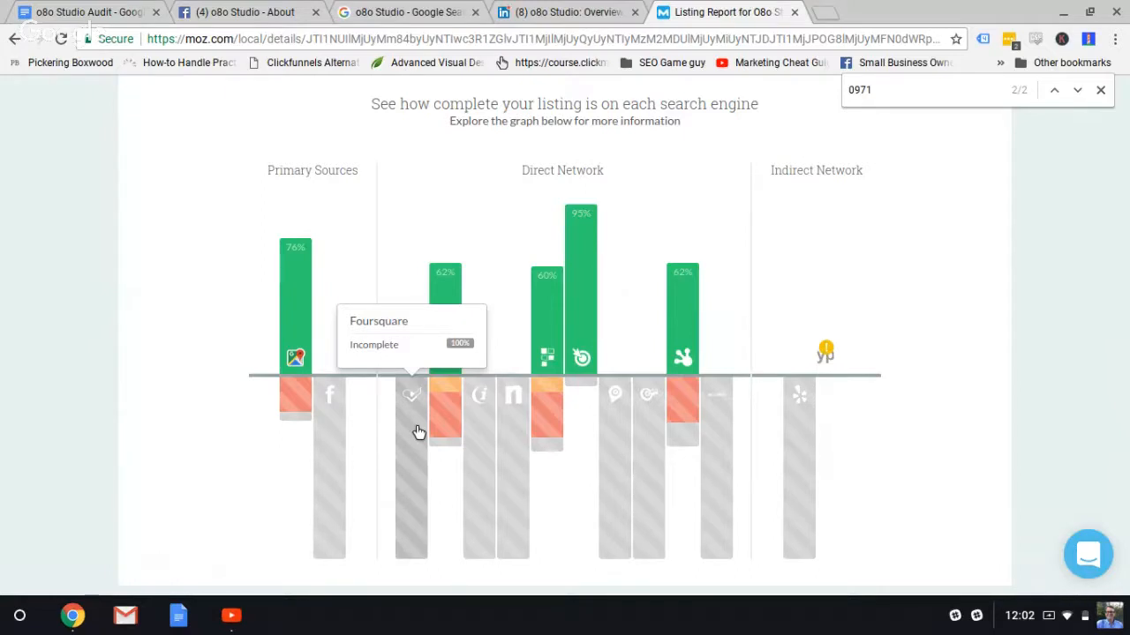
mouse_move(332, 430)
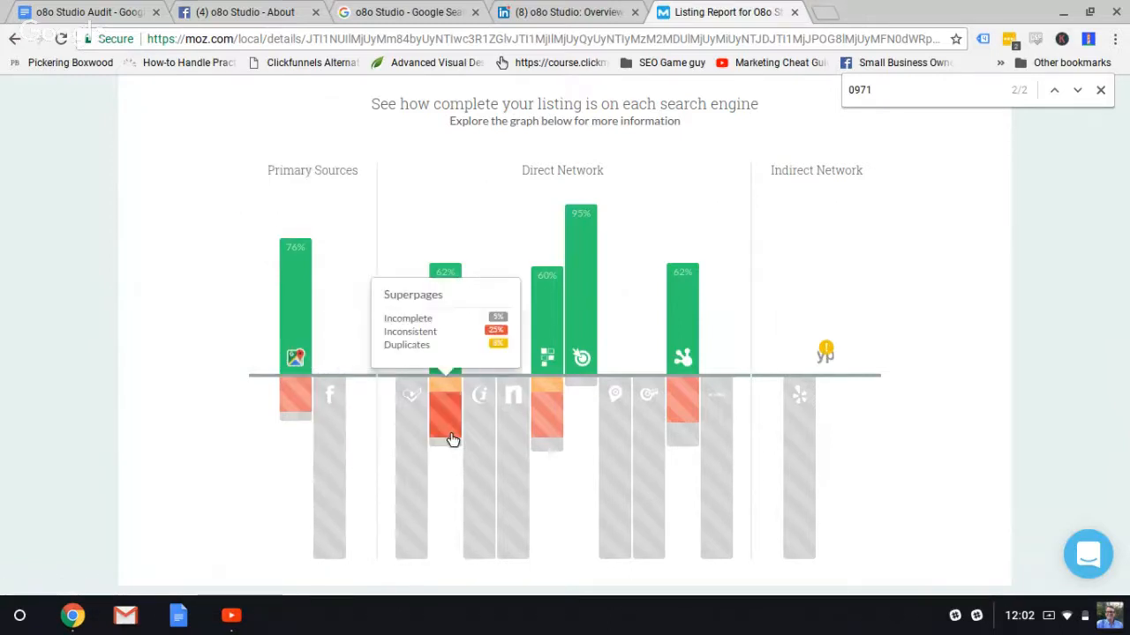
mouse_move(483, 428)
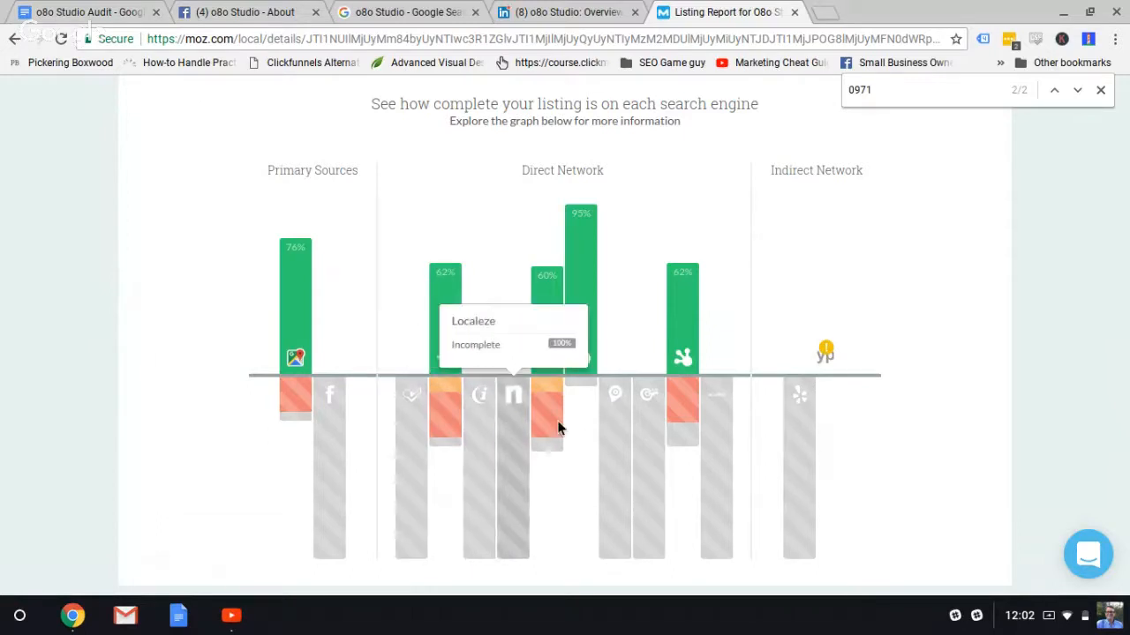
mouse_move(619, 432)
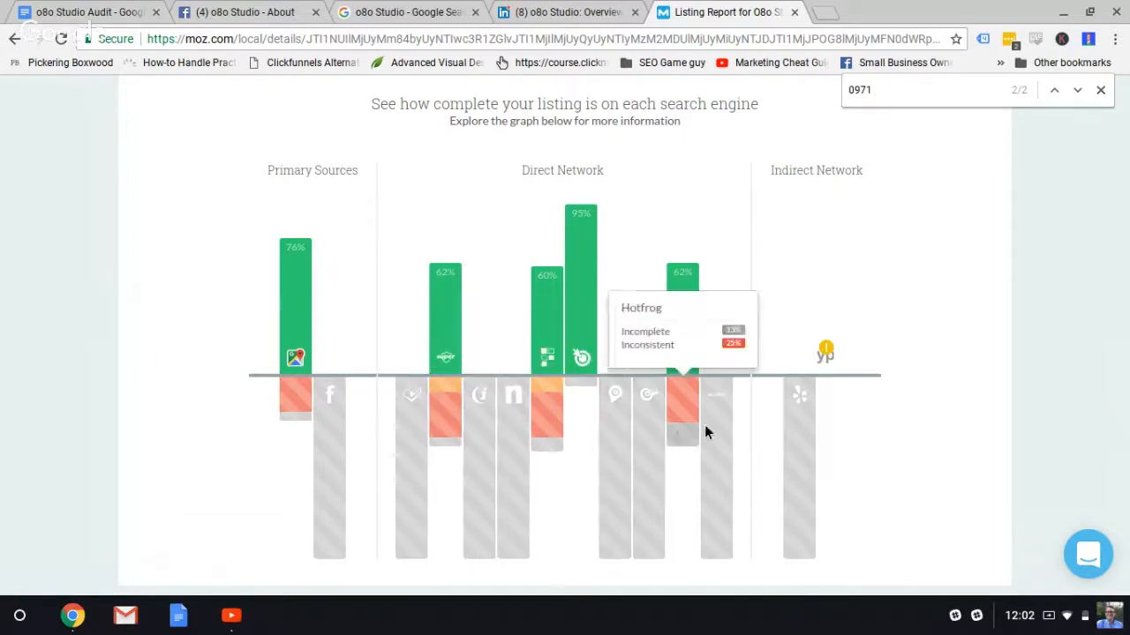
mouse_move(717, 432)
mouse_move(799, 399)
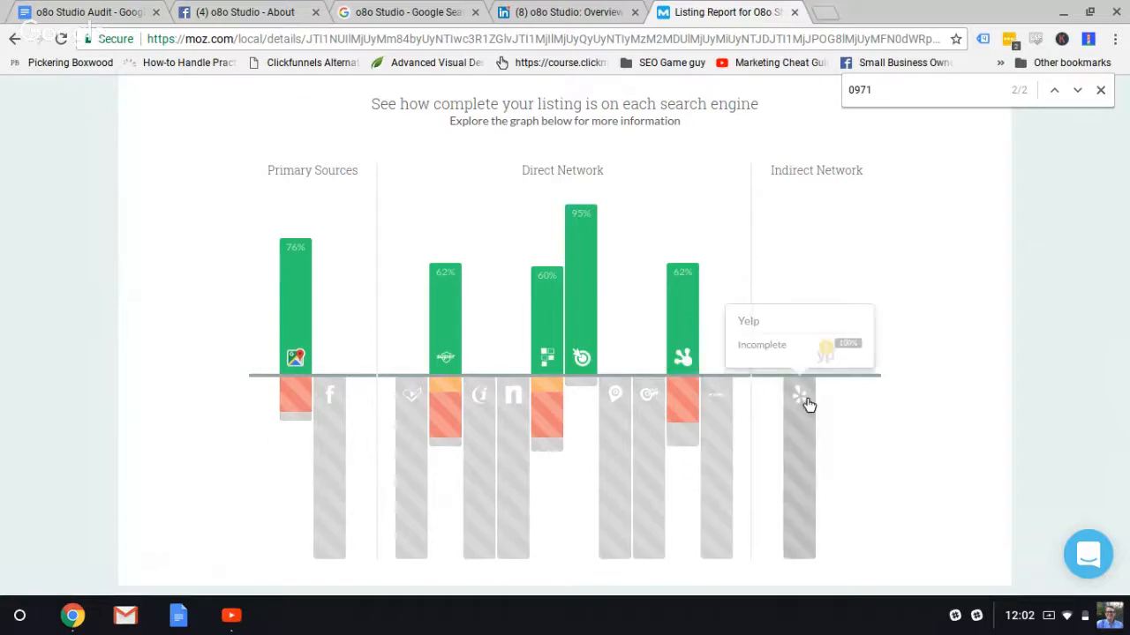
scroll(806, 403, "down", 1)
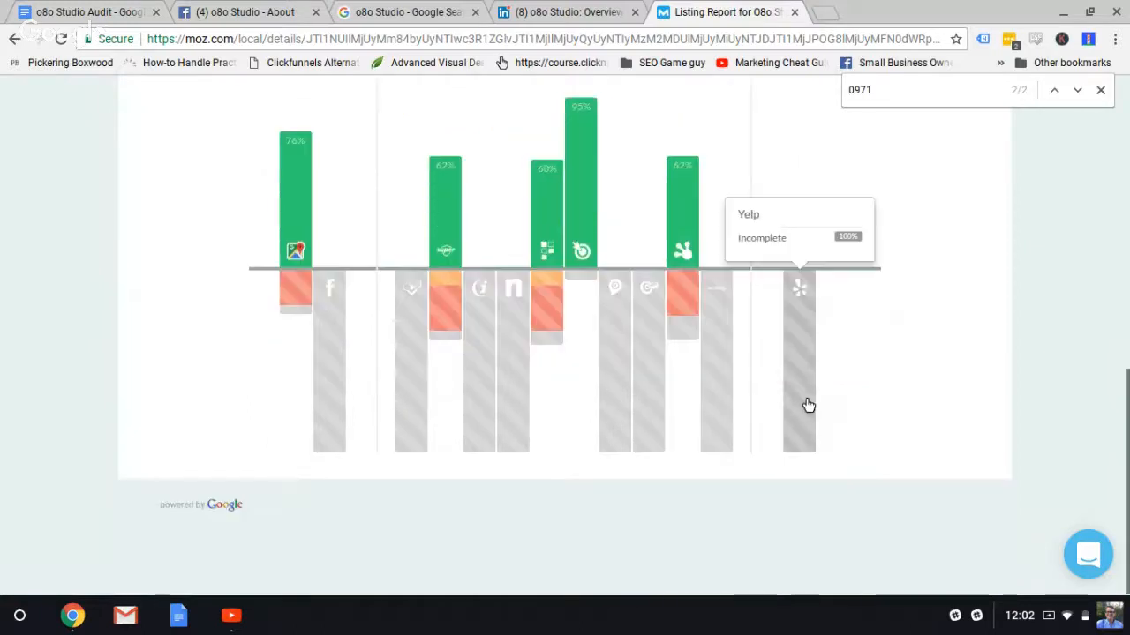
scroll(805, 401, "up", 2)
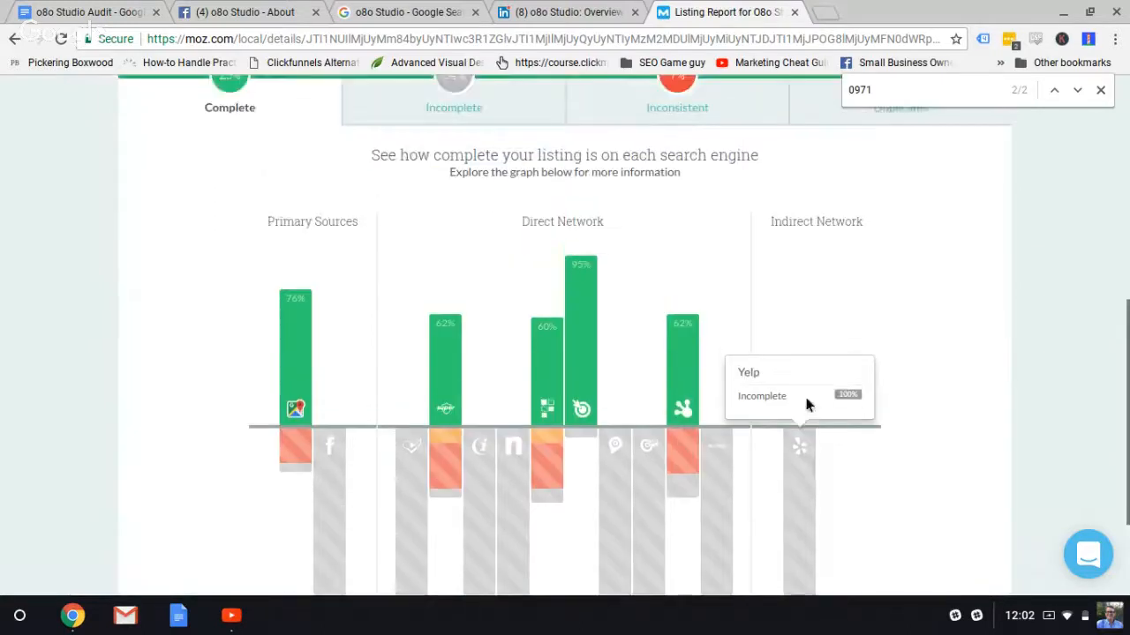
Show the report's incomplete listings and compare their business names, addresses, phone numbers and websites
left_click(449, 109)
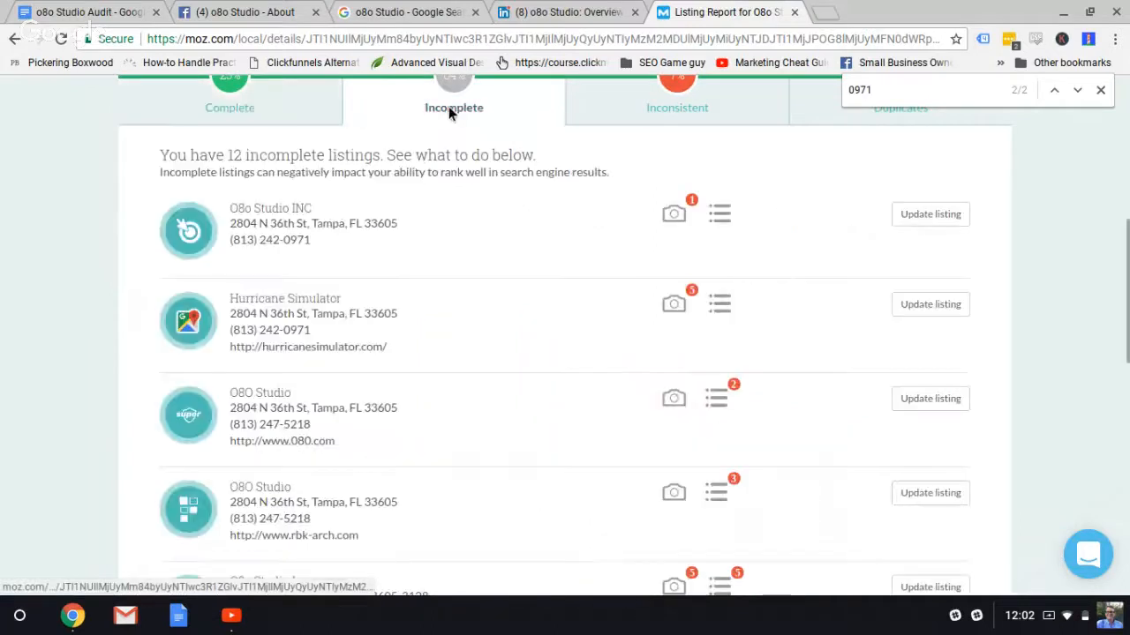
right_click(137, 313)
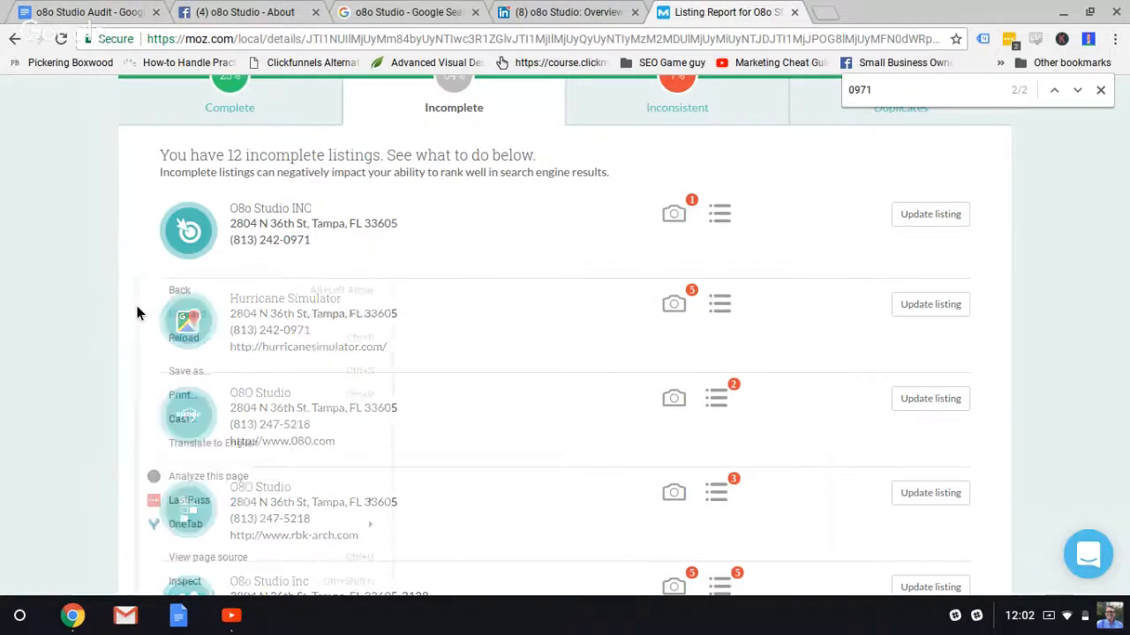
left_click(79, 336)
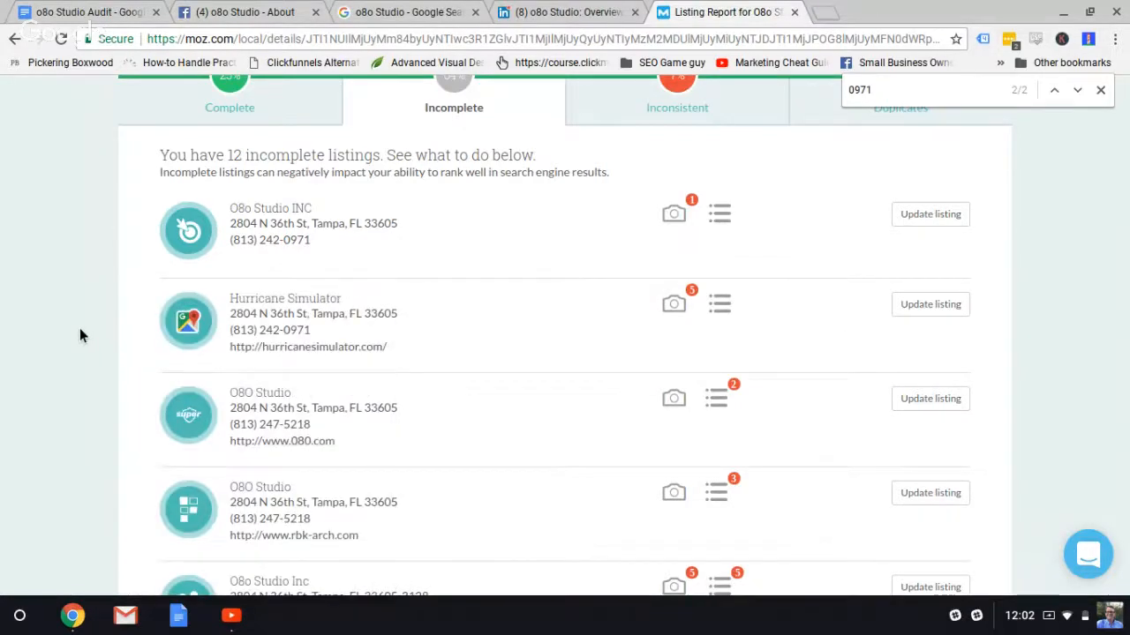
scroll(80, 336, "down", 3)
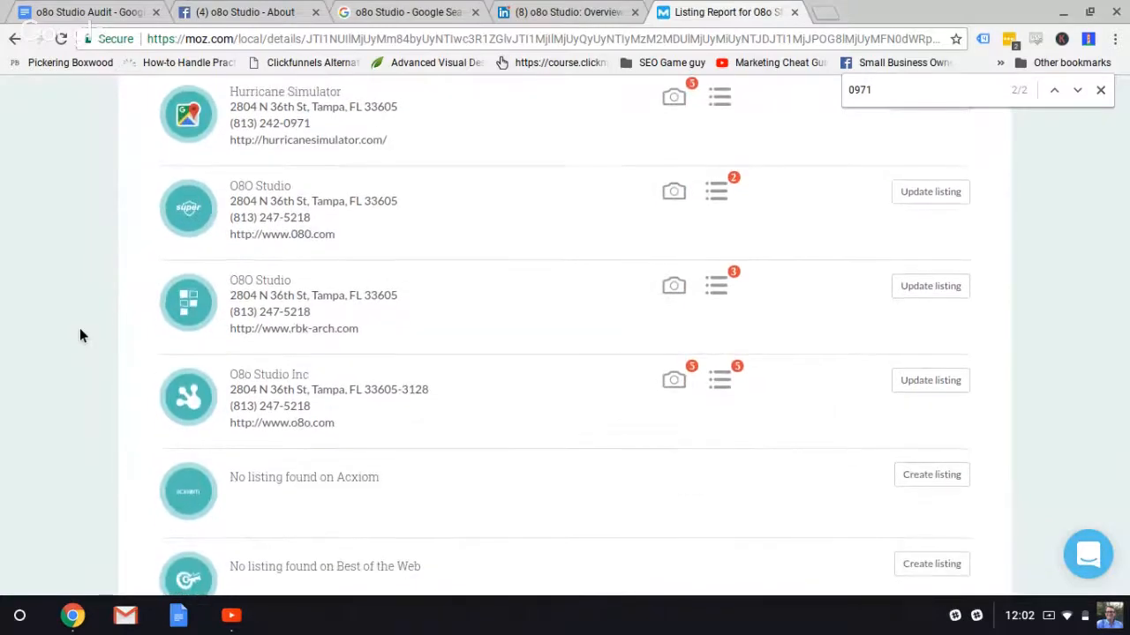
scroll(79, 335, "up", 7)
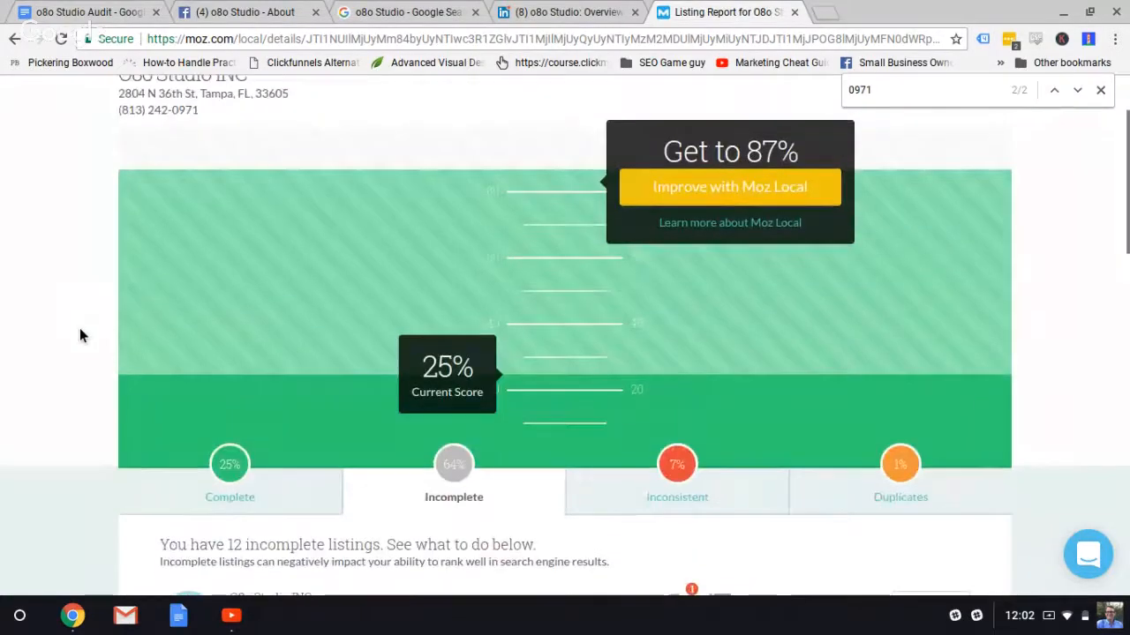
scroll(509, 473, "down", 4)
scroll(509, 473, "down", 2)
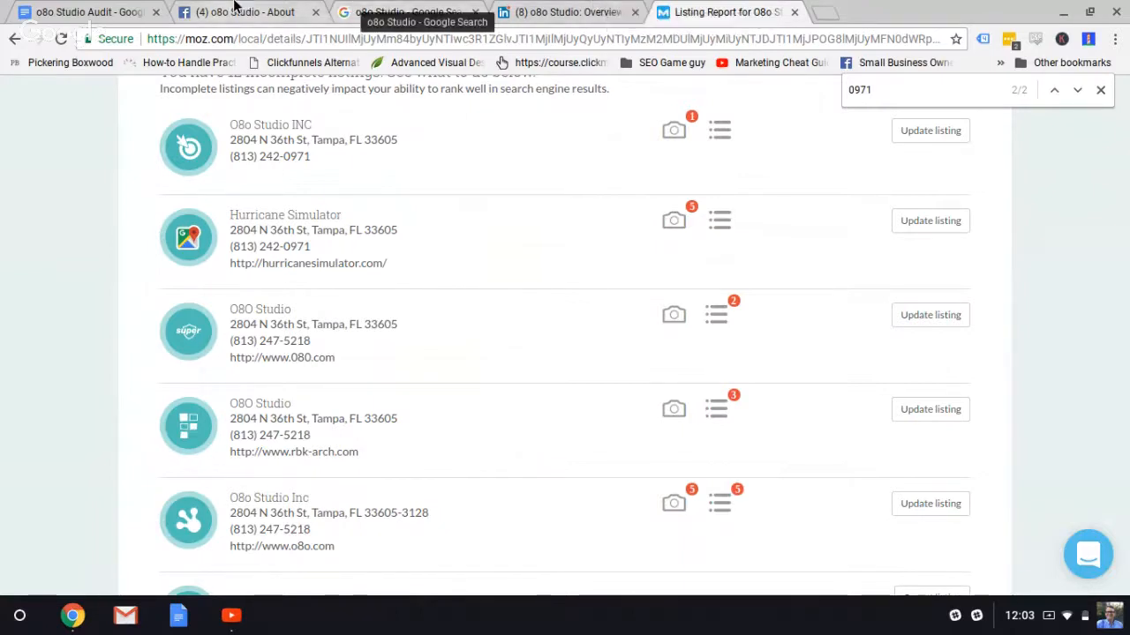
Review the audit document's services and notes, and check the Google results for o8o Studio's directory listings
left_click(120, 8)
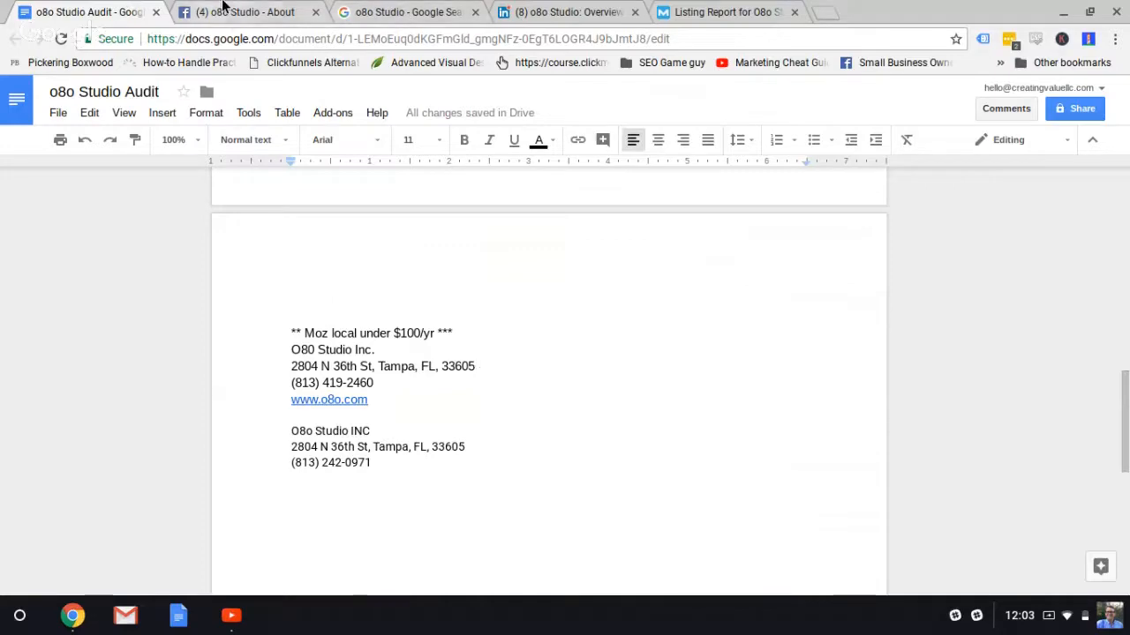
scroll(431, 437, "up", 12)
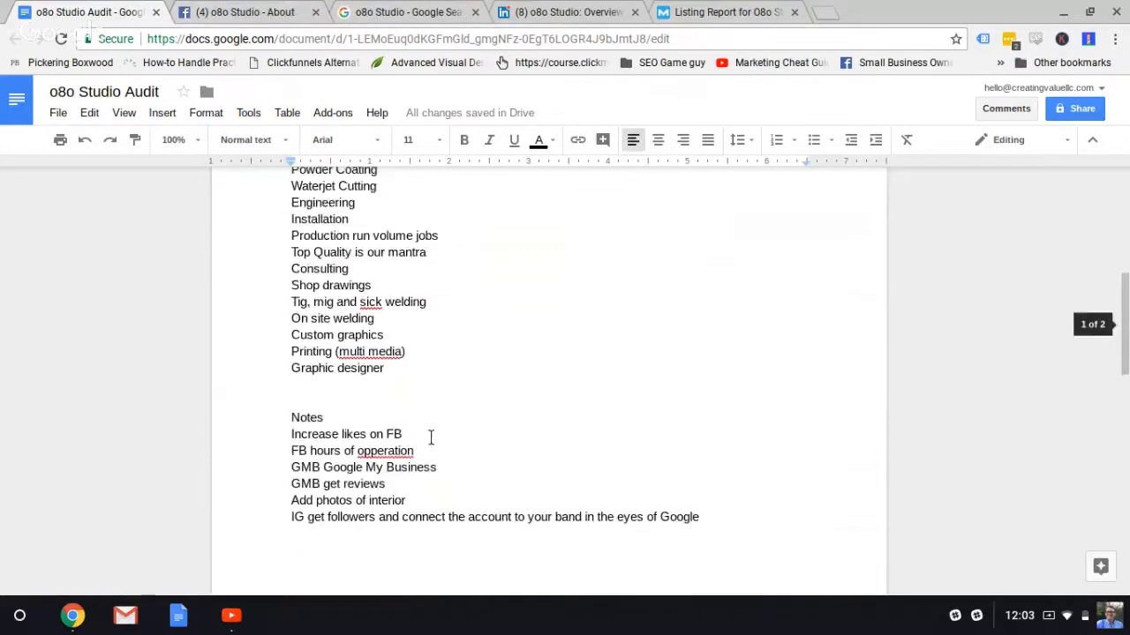
left_click(408, 6)
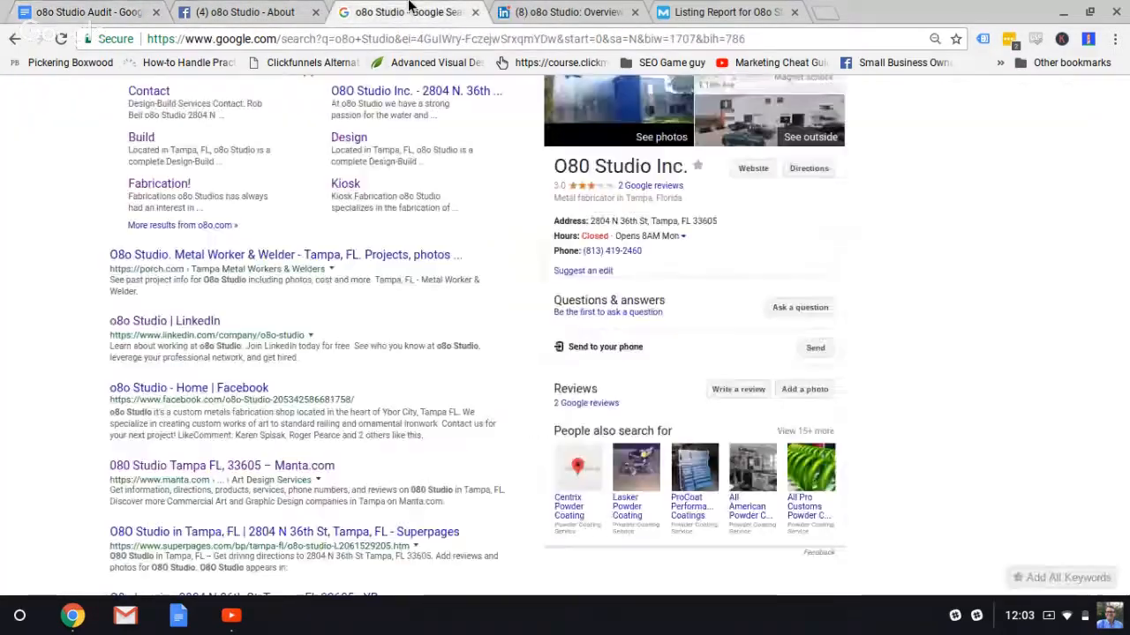
scroll(367, 329, "down", 1)
scroll(367, 329, "down", 1)
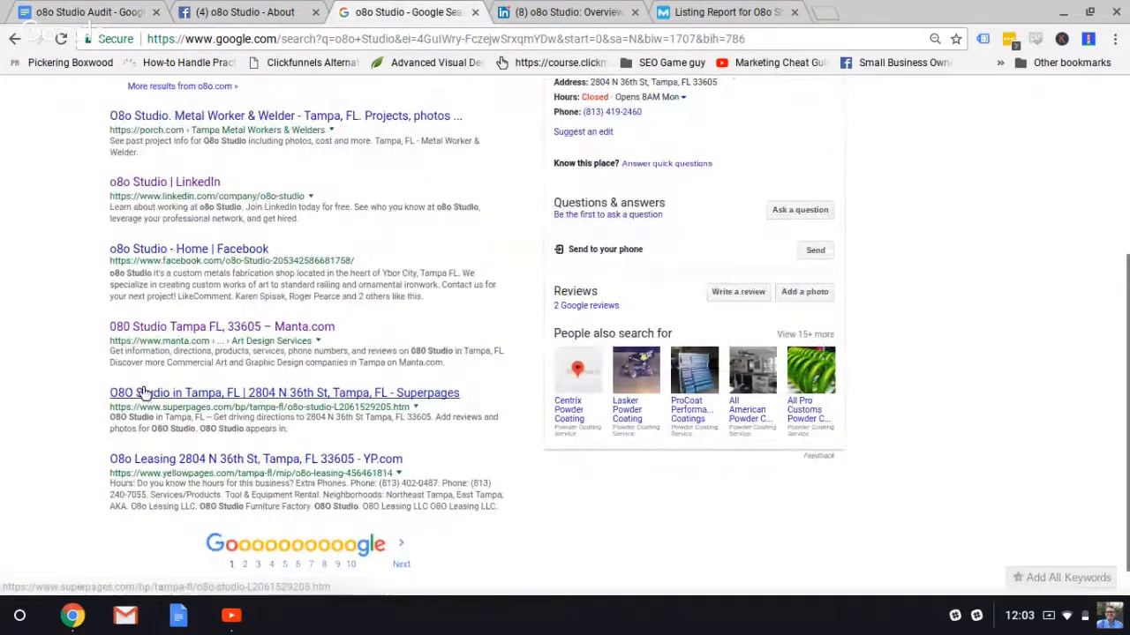
scroll(95, 516, "up", 4)
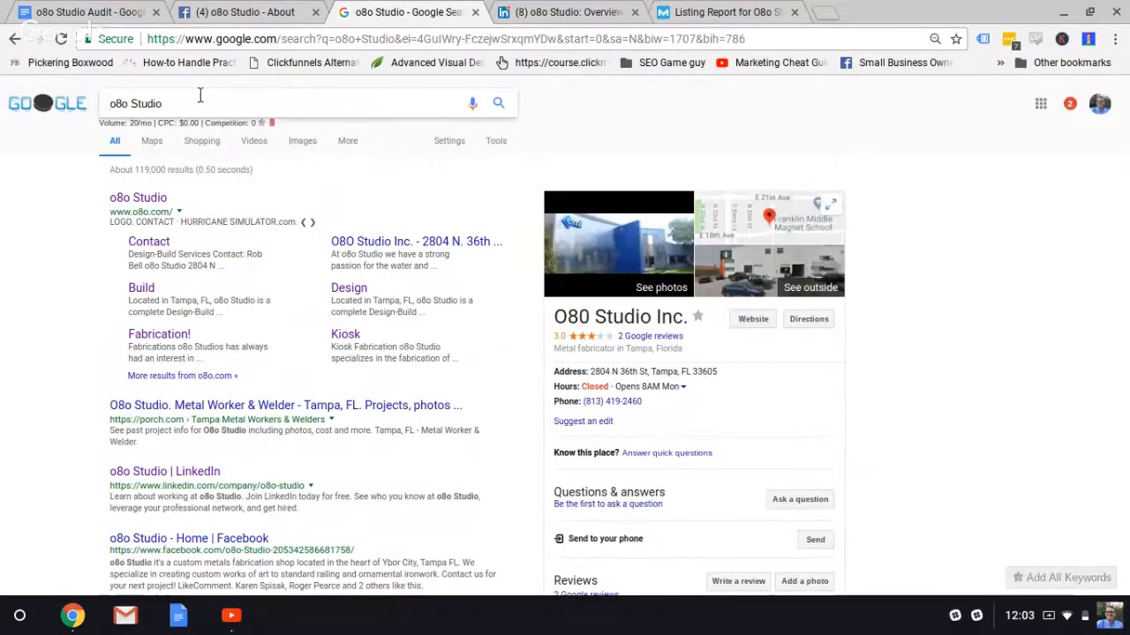
Clear the o8o Studio query from the Google search box
key("BackSpace")
key("BackSpace")
key("BackSpace")
key("BackSpace")
key("BackSpace")
key("BackSpace")
key("BackSpace")
key("BackSpace")
key("BackSpace")
key("BackSpace")
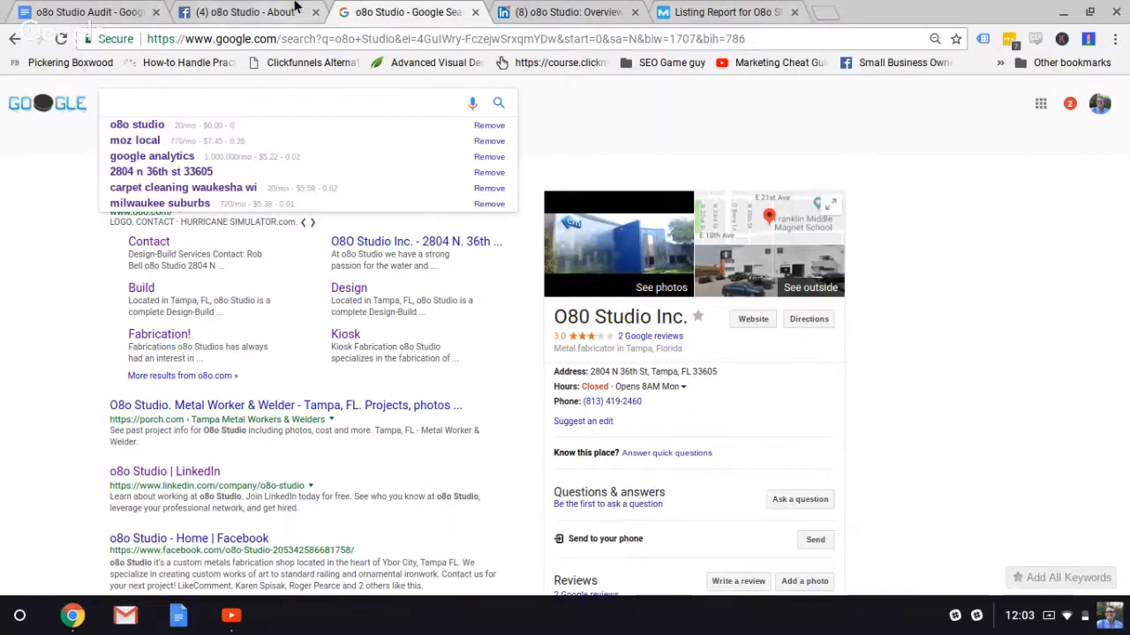
Review the services listed in the audit document and highlight the Metal Fabrication entry
left_click(116, 12)
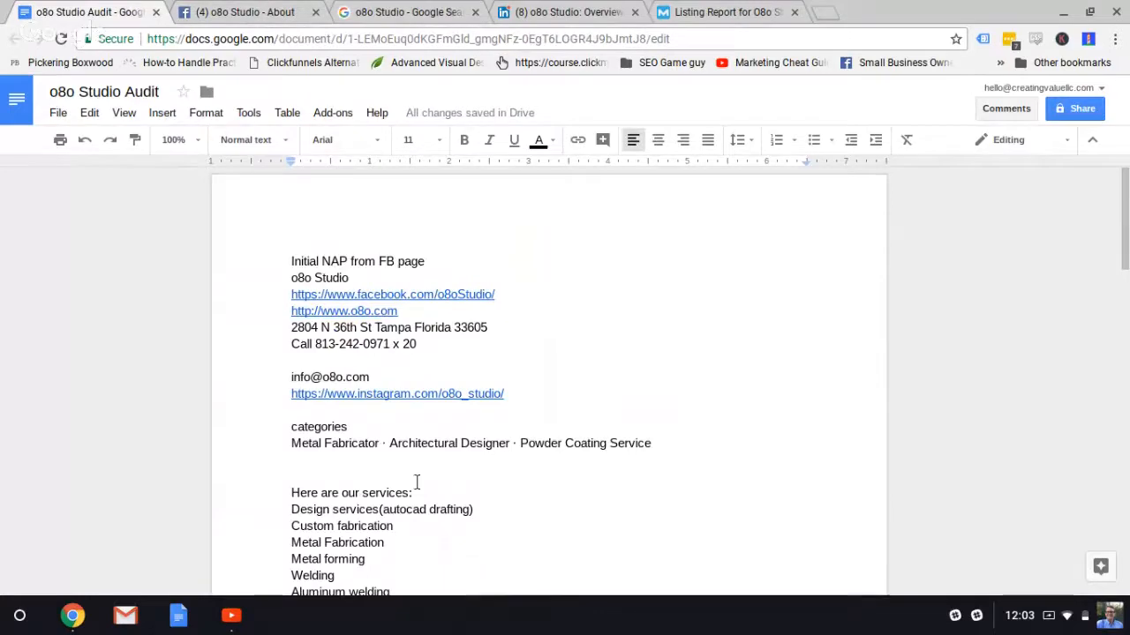
scroll(417, 483, "down", 2)
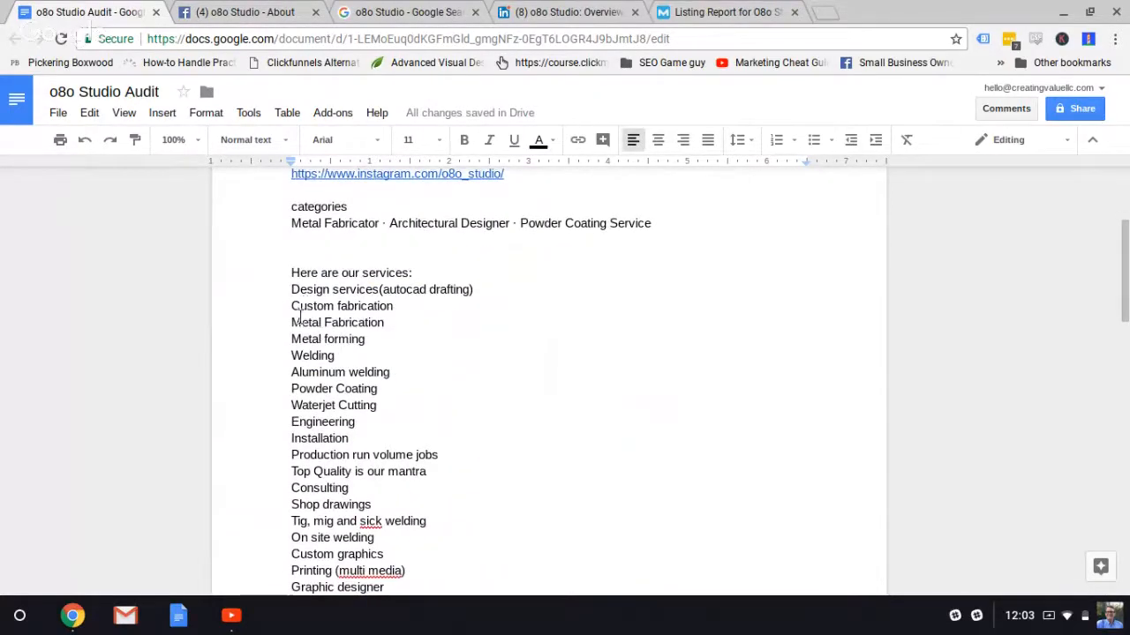
left_click_drag(293, 322, 388, 323)
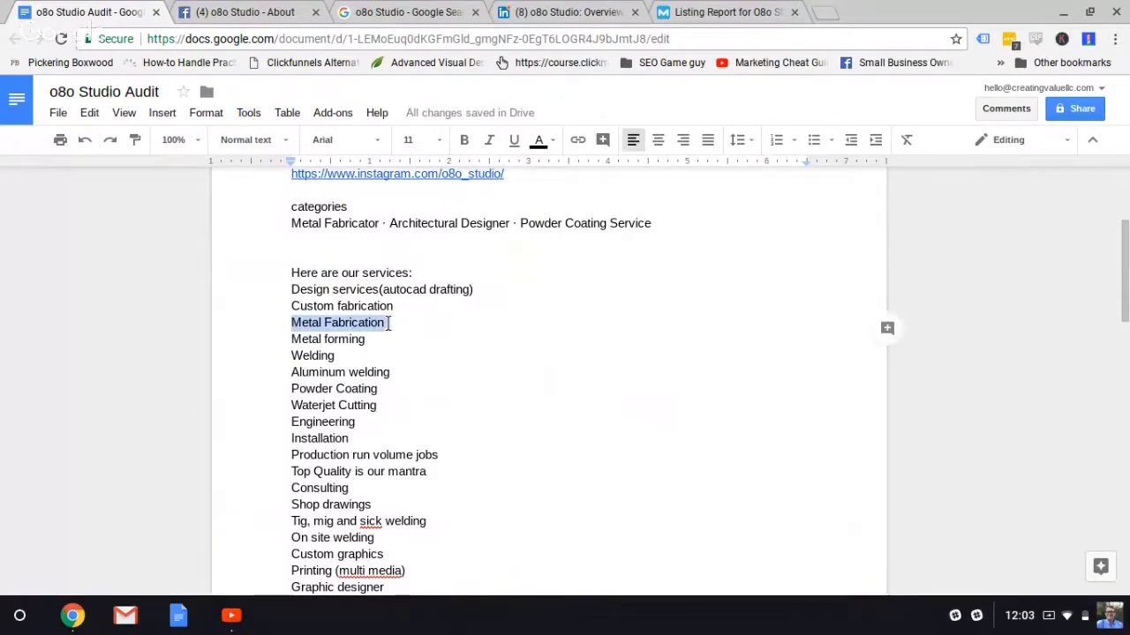
Copy the "Metal fabricator" category from the business's Google profile and search Google for "Metal fabricator Tampa"
left_click(406, 11)
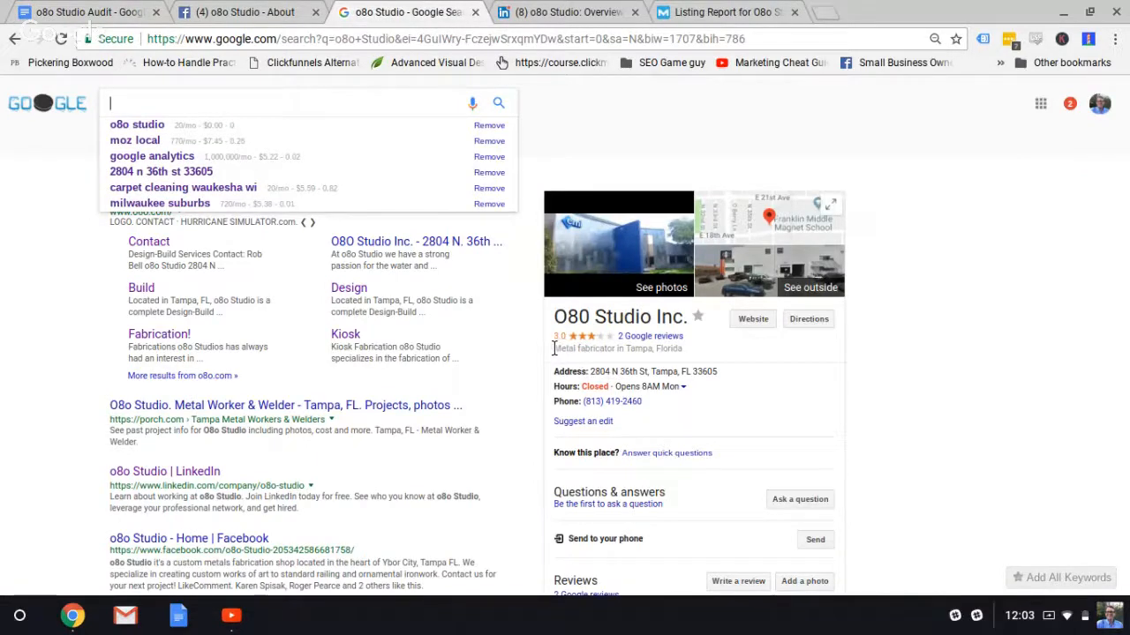
left_click_drag(554, 348, 618, 349)
key("ctrl+c")
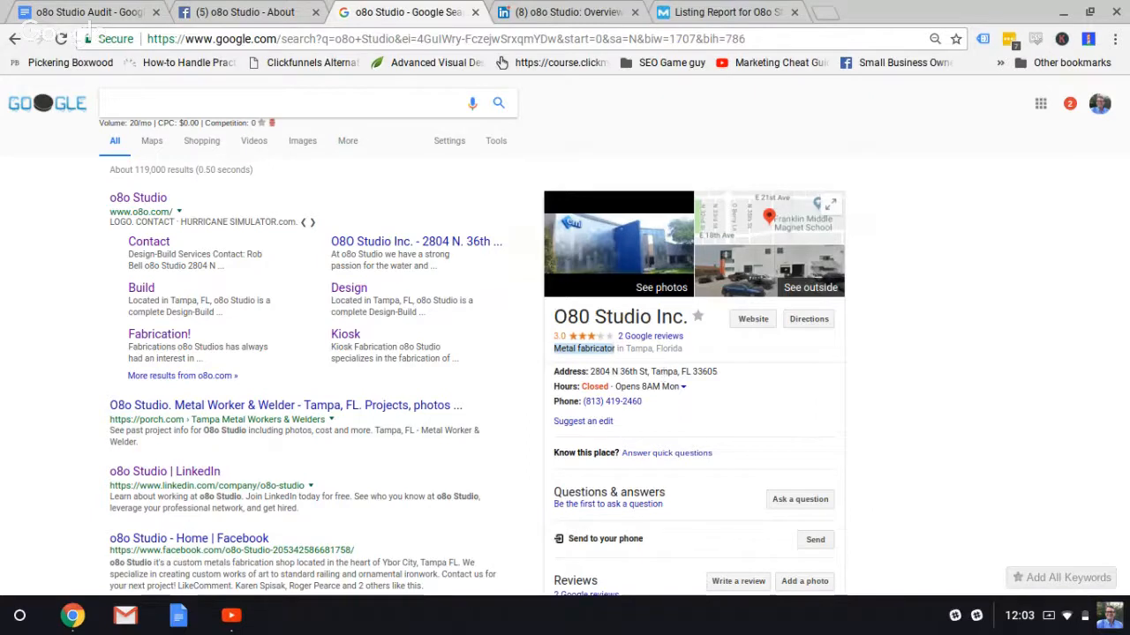
left_click(215, 103)
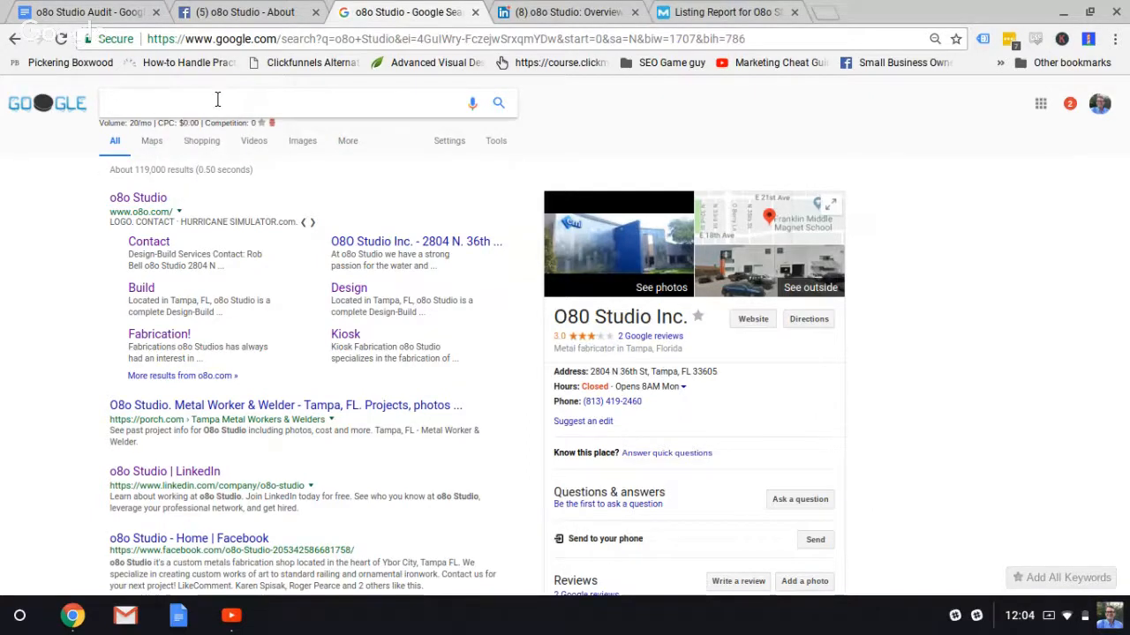
key("ctrl+v")
type("Tampa")
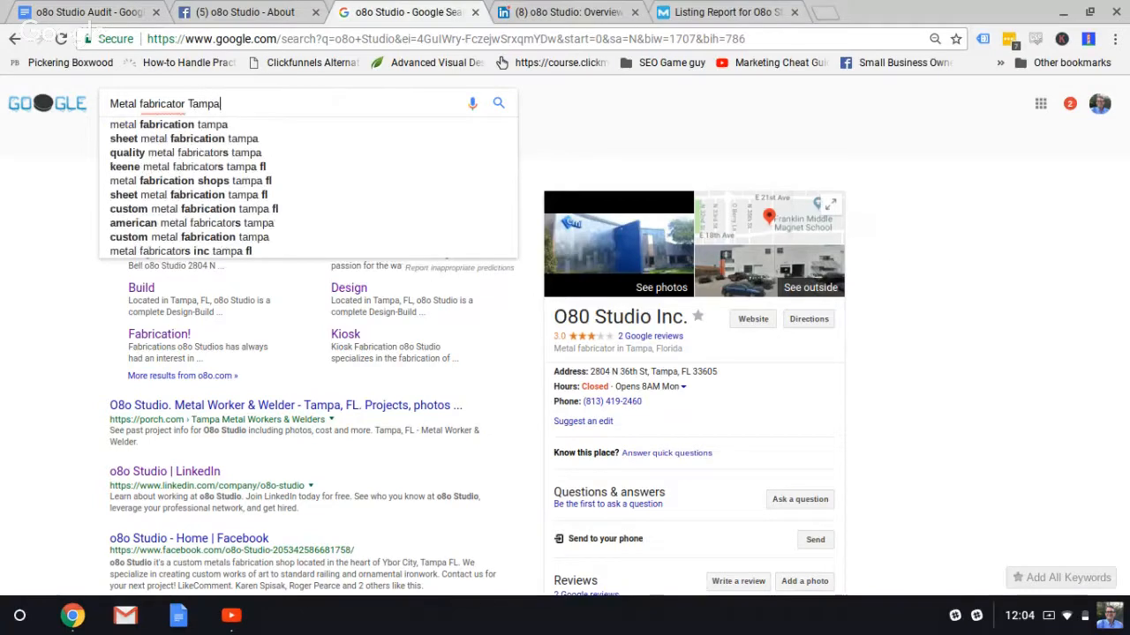
key("Return")
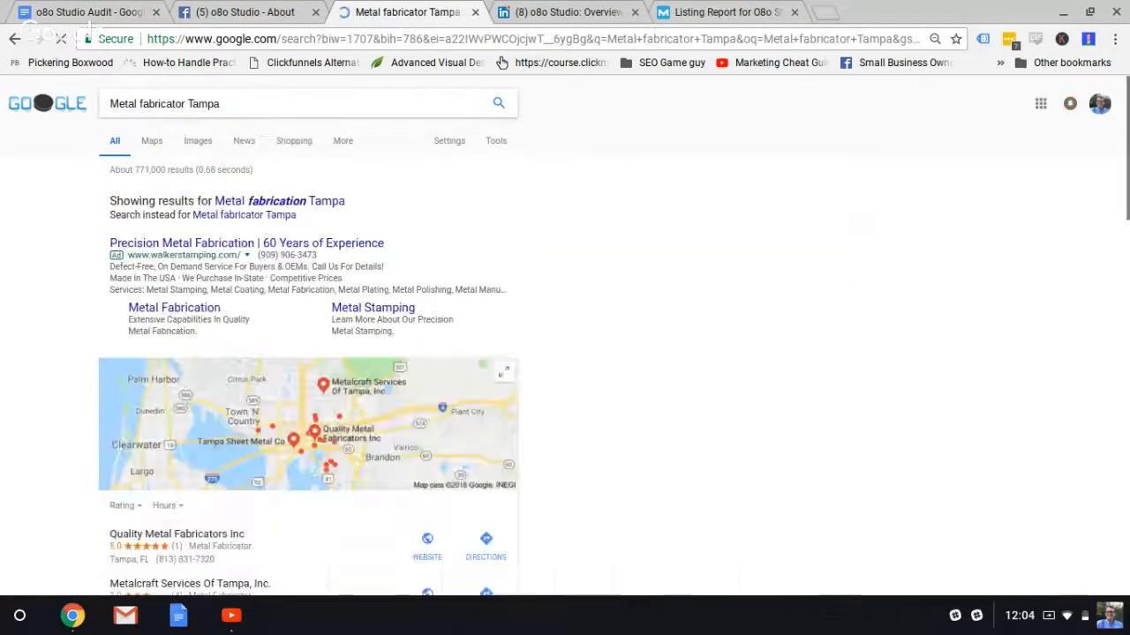
Examine the advertisement and the local map listings in the Metal fabricator Tampa results
scroll(40, 377, "down", 2)
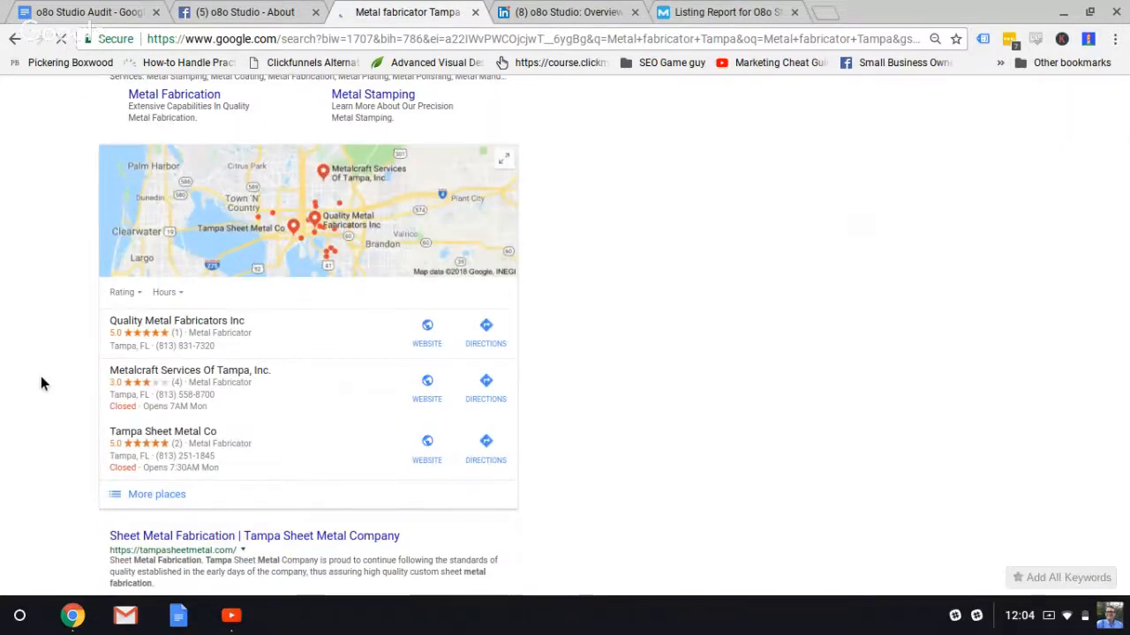
scroll(41, 376, "up", 2)
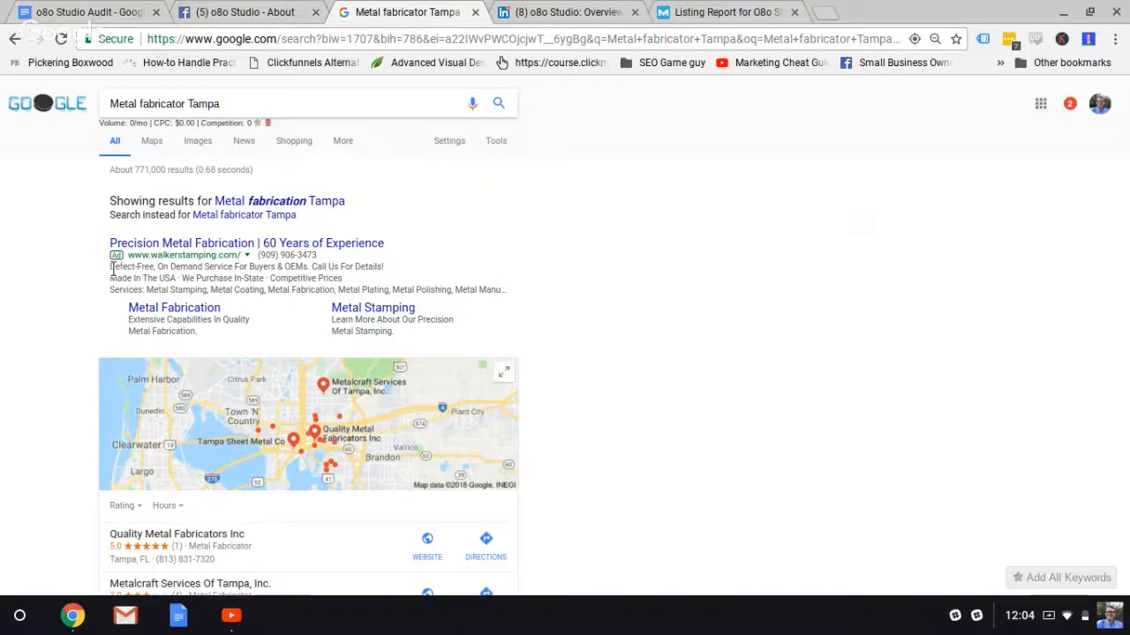
scroll(64, 323, "down", 2)
scroll(59, 331, "down", 2)
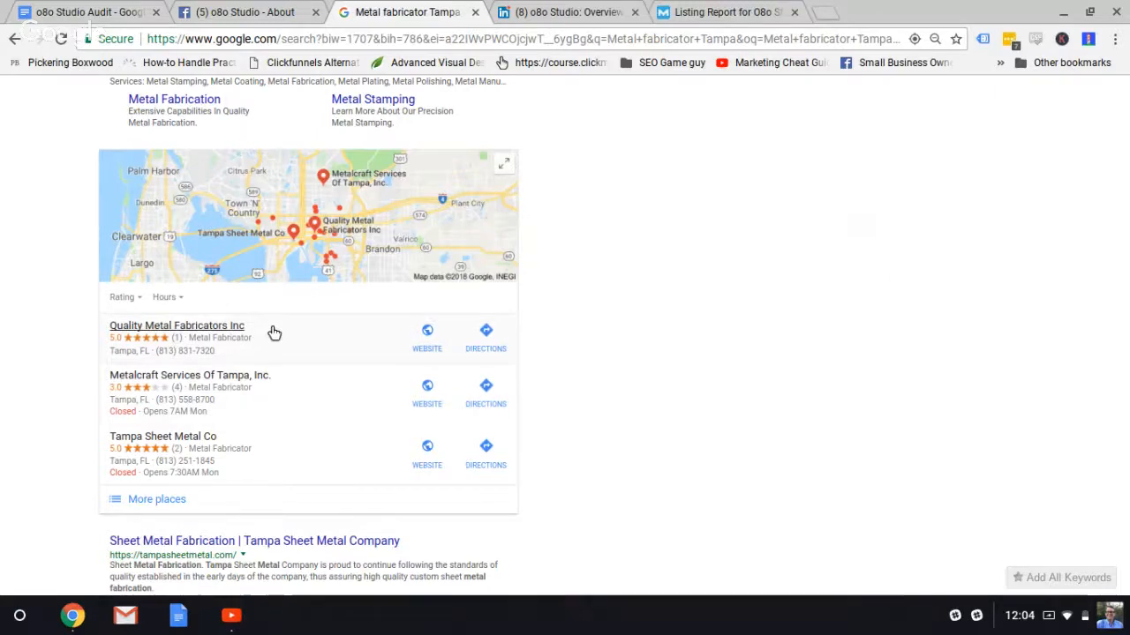
scroll(274, 333, "up", 2)
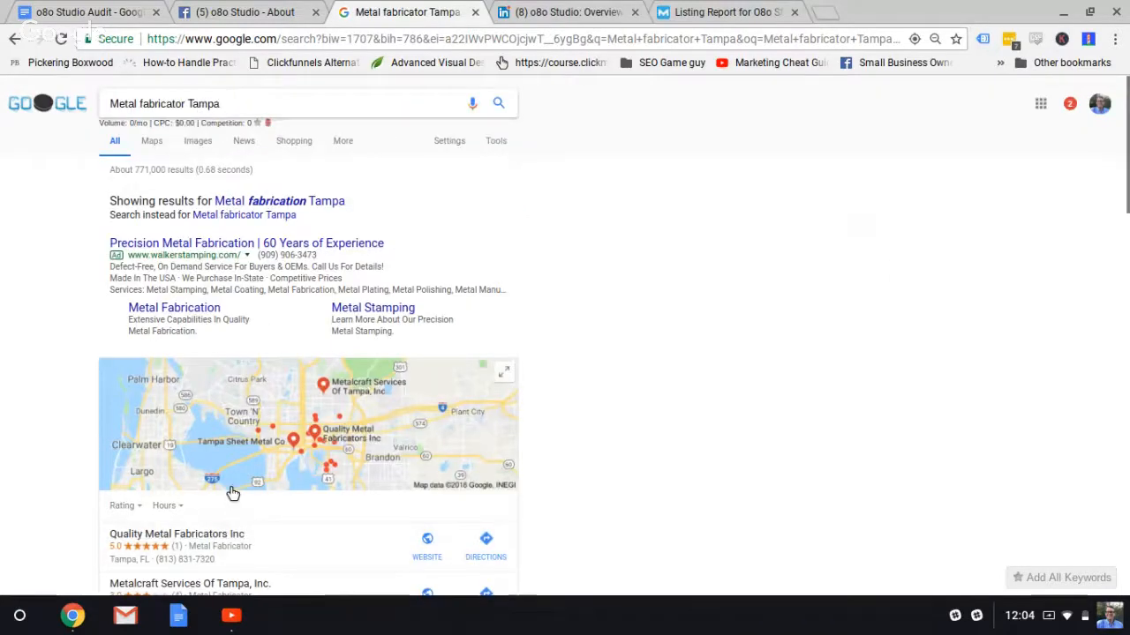
scroll(232, 491, "down", 1)
scroll(231, 492, "down", 2)
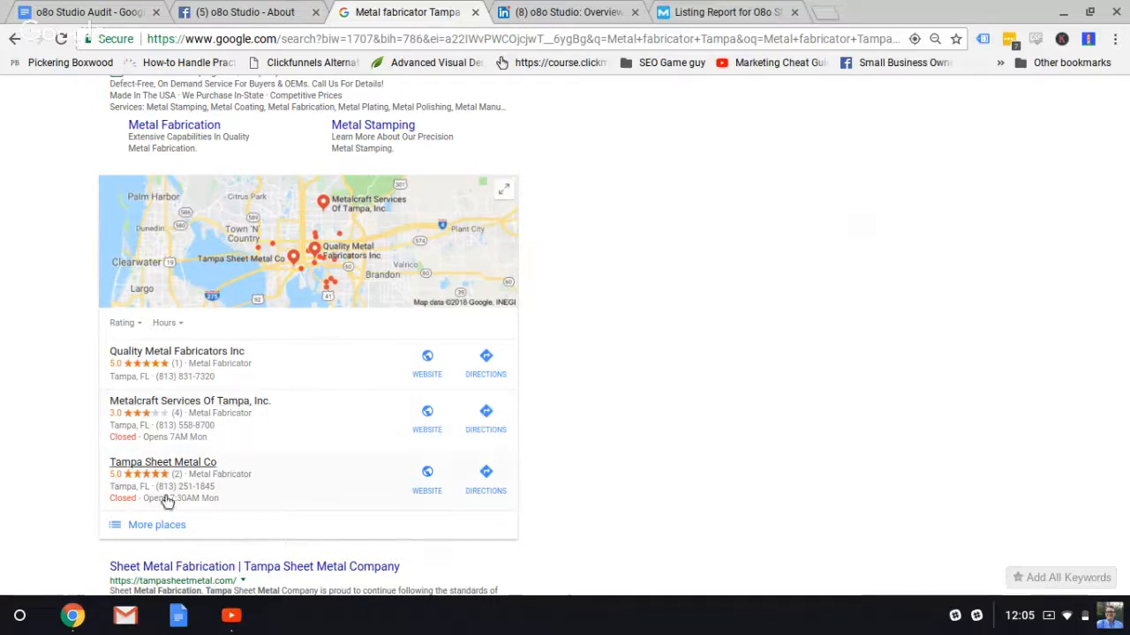
Show the full list of local places for metal fabrication in Tampa and check both pages for o8o Studio
left_click(158, 525)
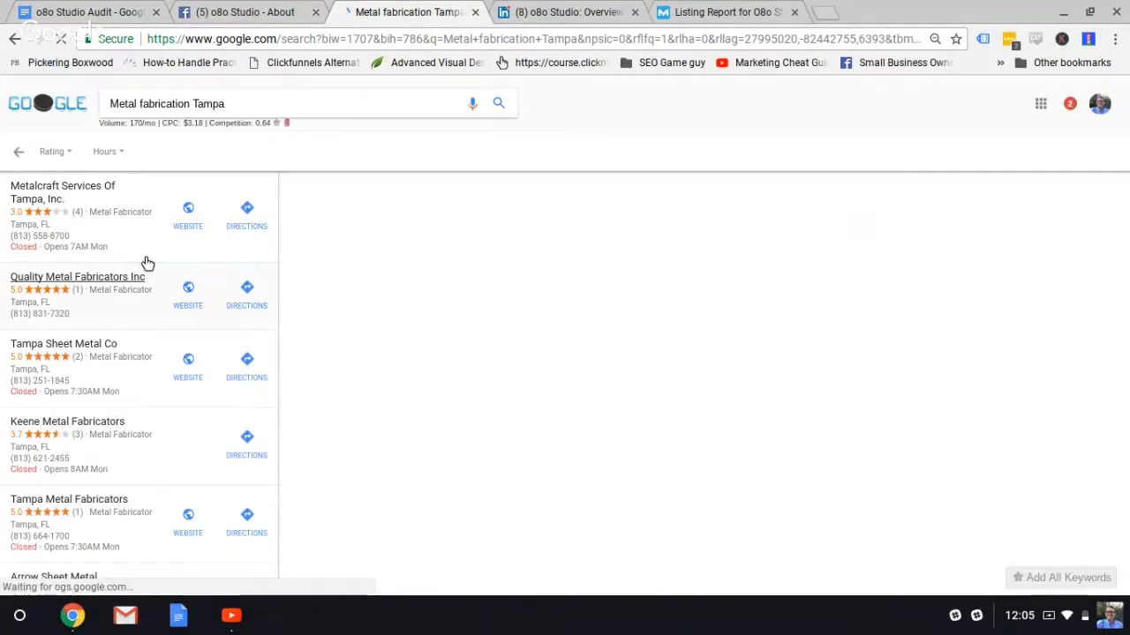
scroll(147, 265, "down", 5)
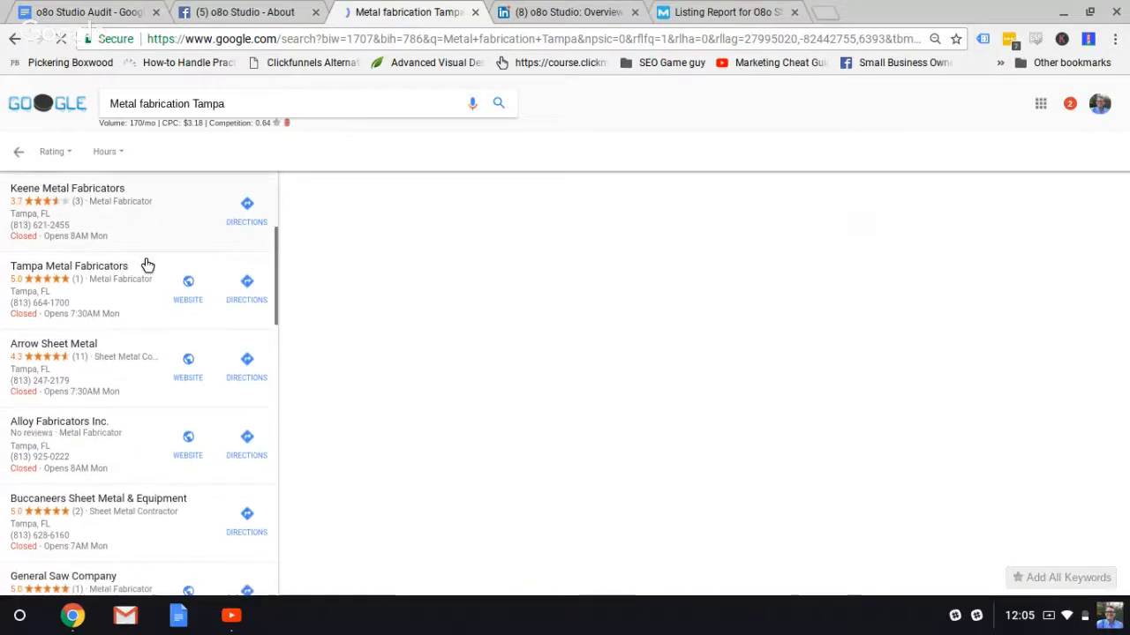
scroll(148, 265, "down", 2)
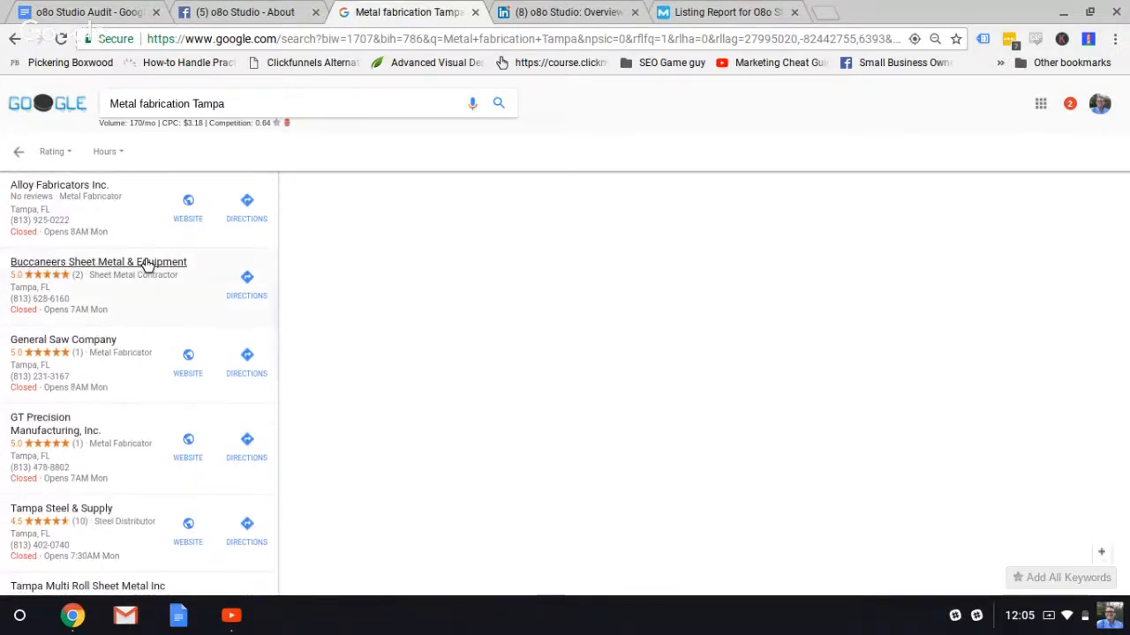
scroll(147, 265, "down", 1)
scroll(146, 263, "down", 4)
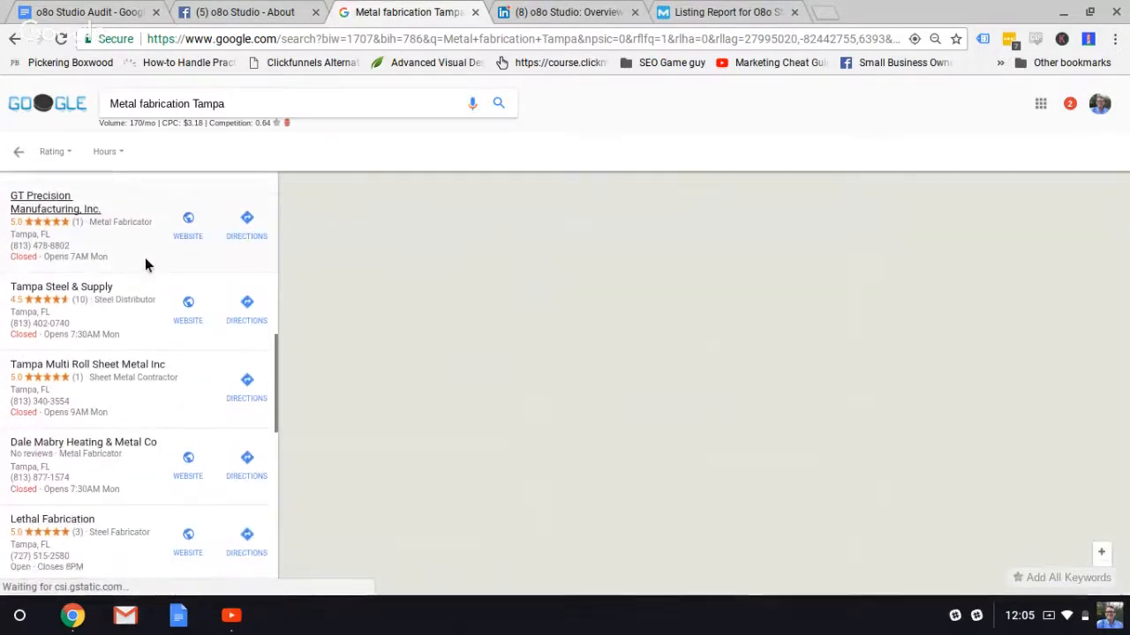
scroll(145, 257, "down", 3)
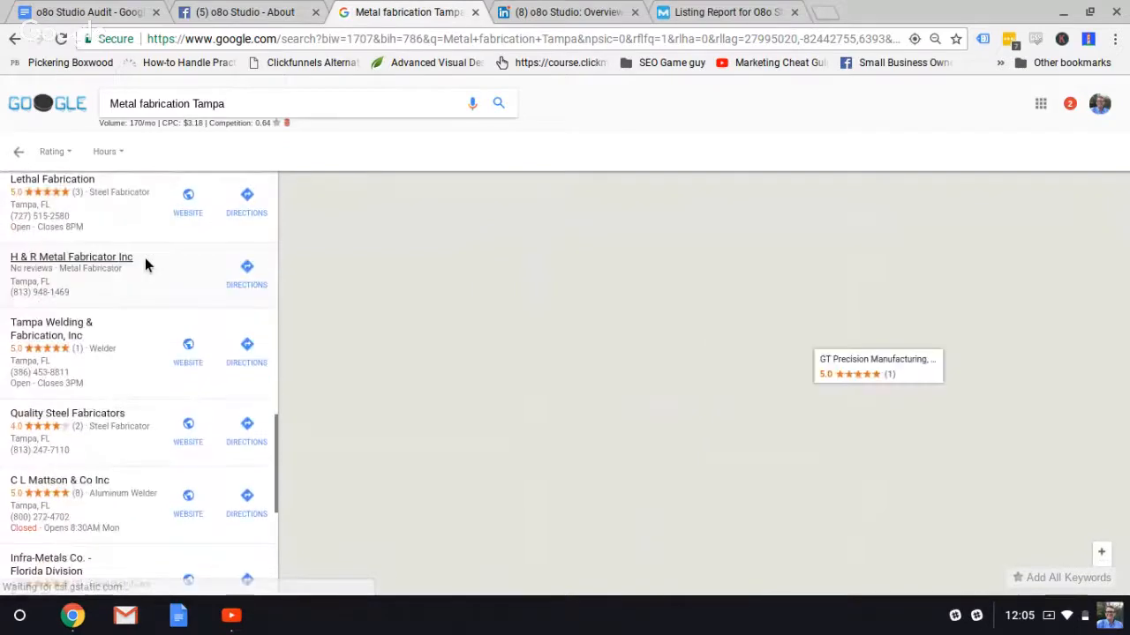
scroll(145, 257, "down", 5)
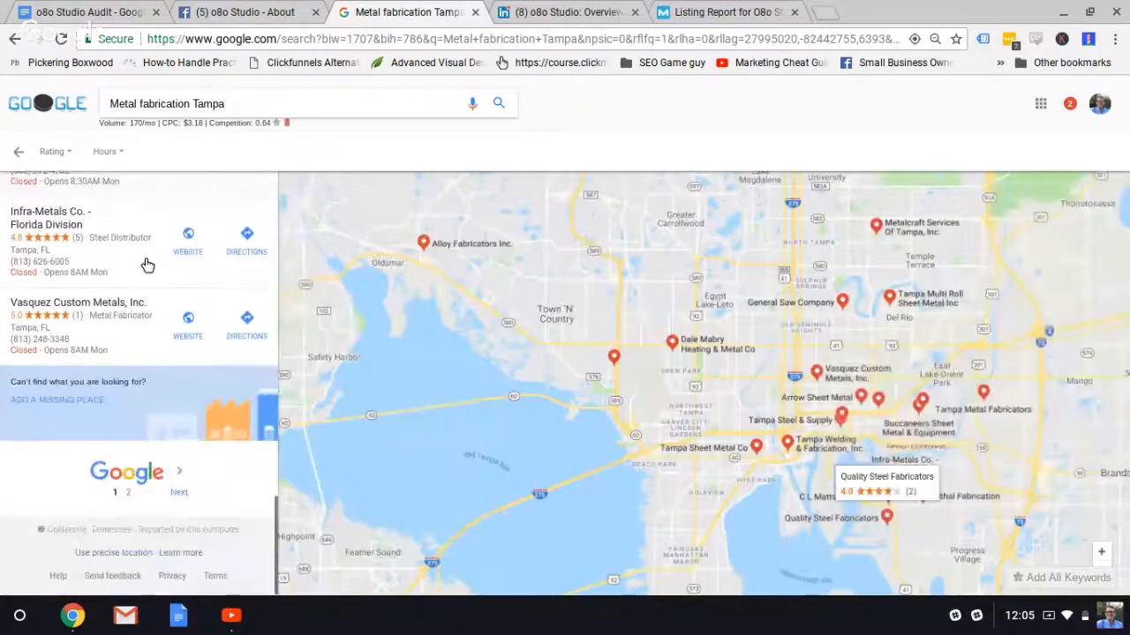
left_click(178, 500)
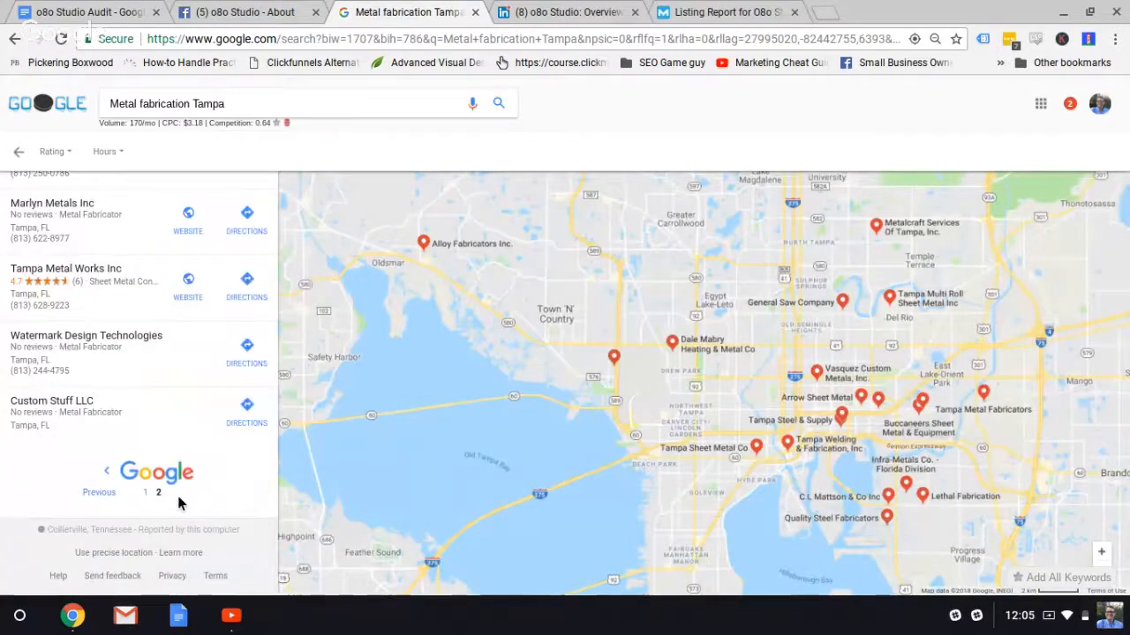
scroll(119, 297, "down", 3)
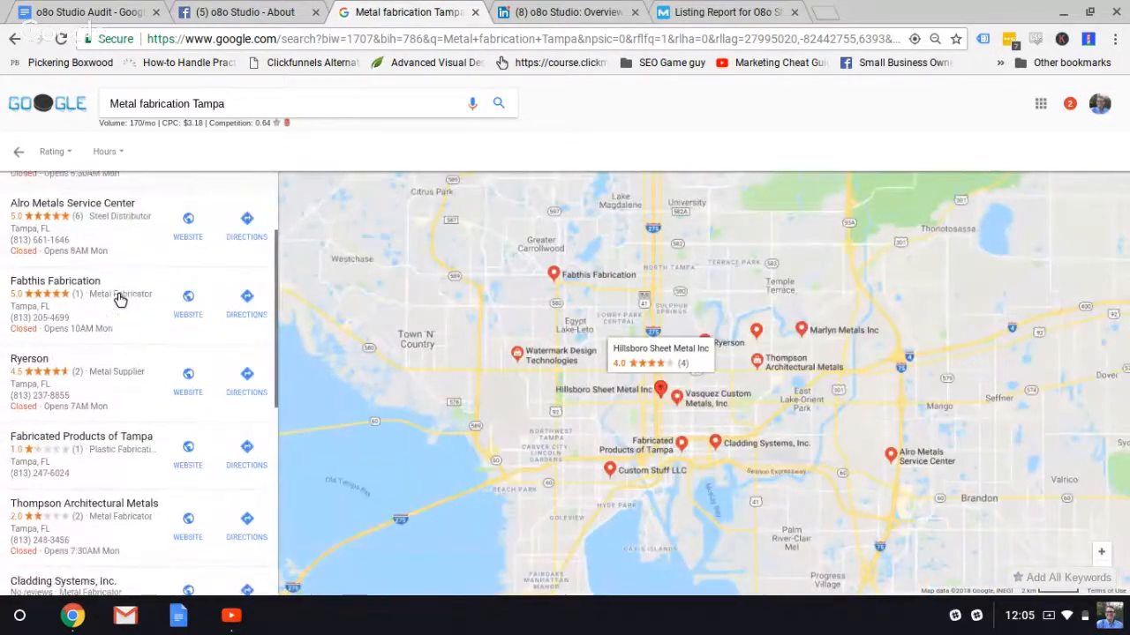
scroll(120, 300, "down", 5)
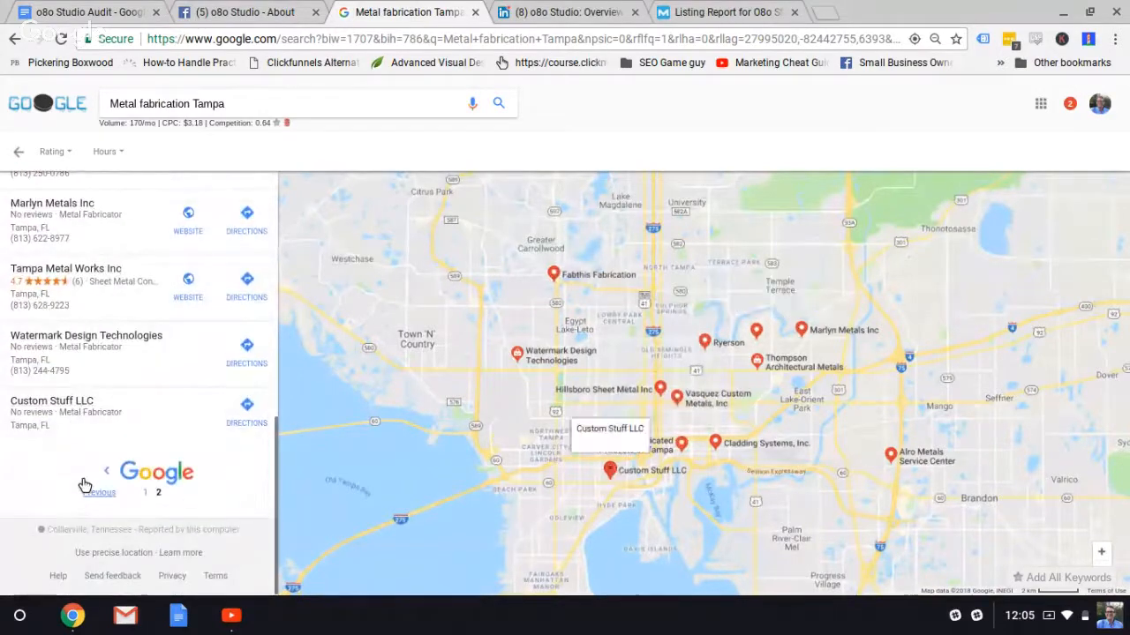
Return to the main search results and open Yelp's "The Best 10 Metal Fabricators in Tampa, FL" result in a new tab
left_click(21, 153)
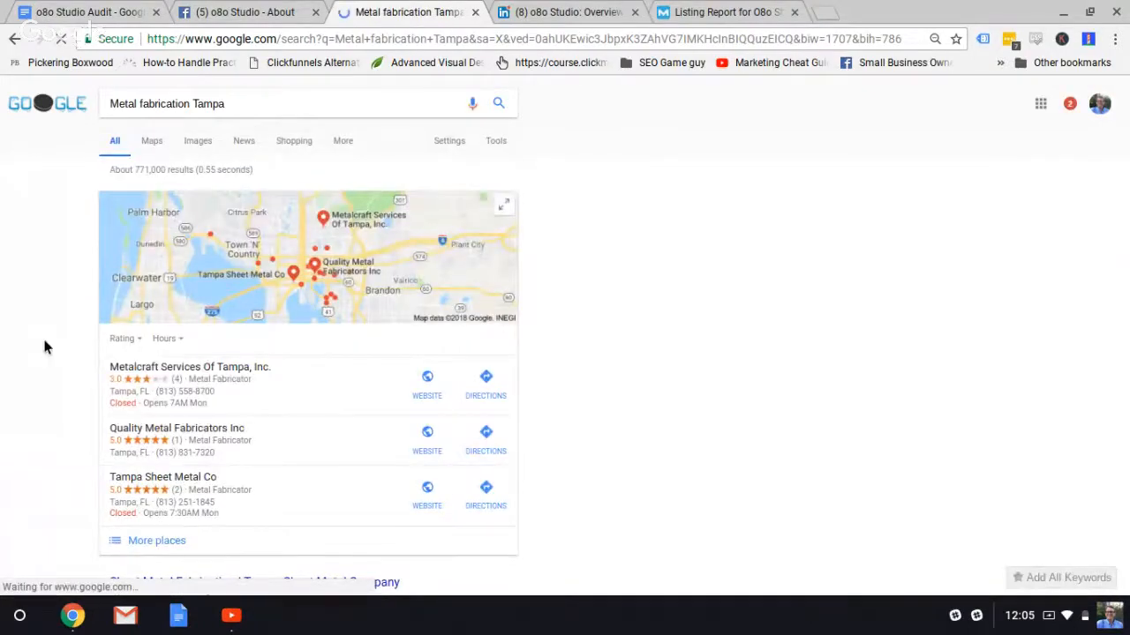
scroll(75, 369, "down", 2)
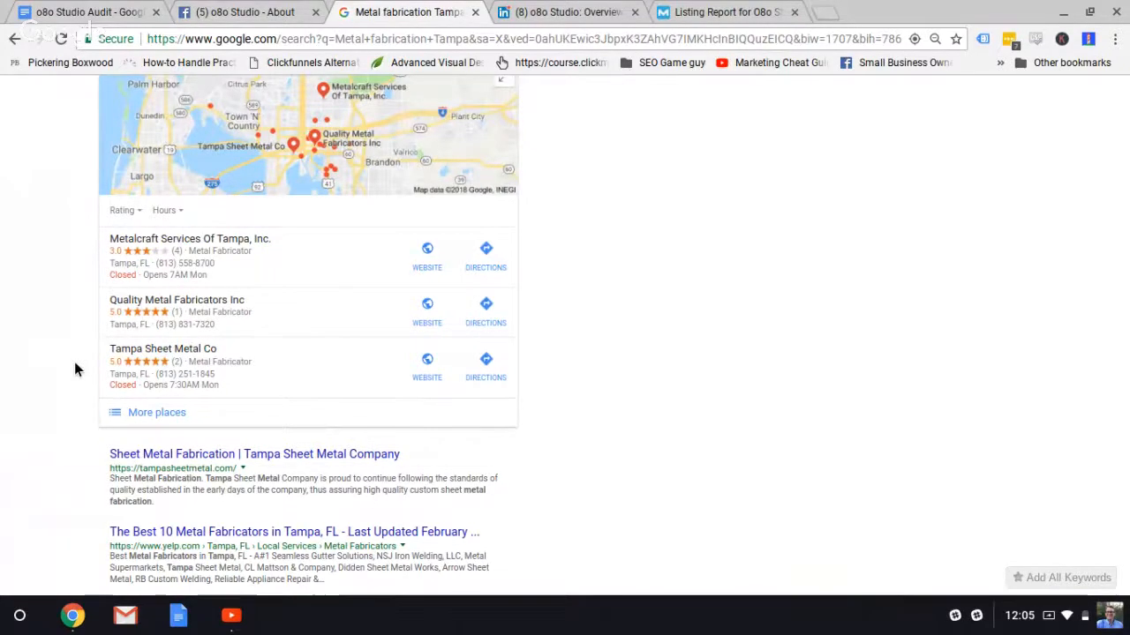
scroll(75, 369, "down", 3)
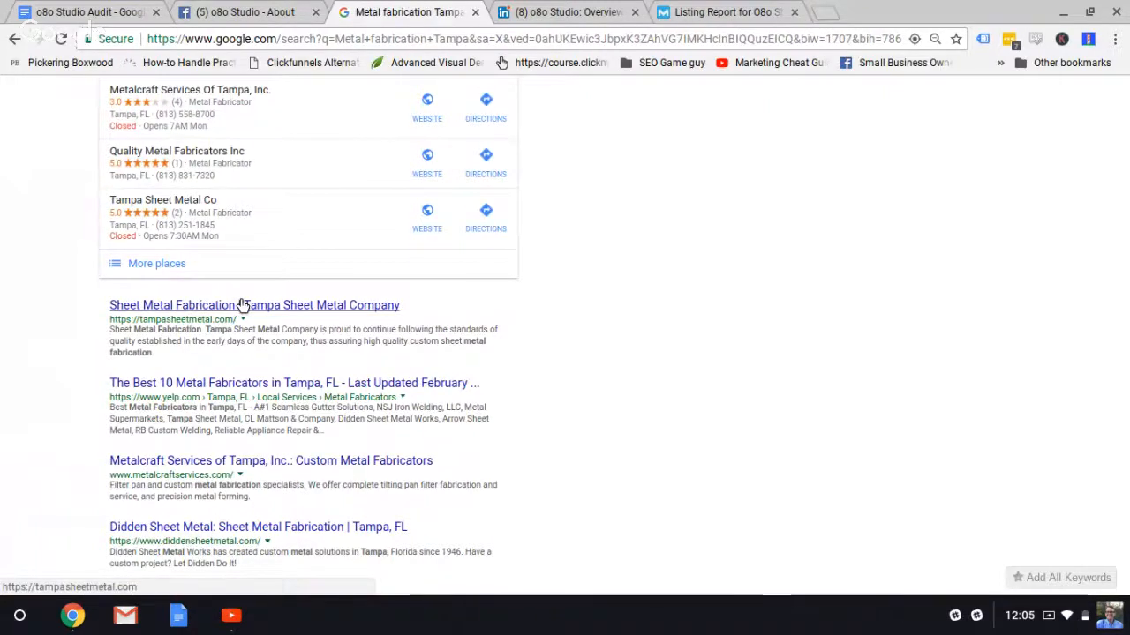
scroll(239, 305, "up", 1)
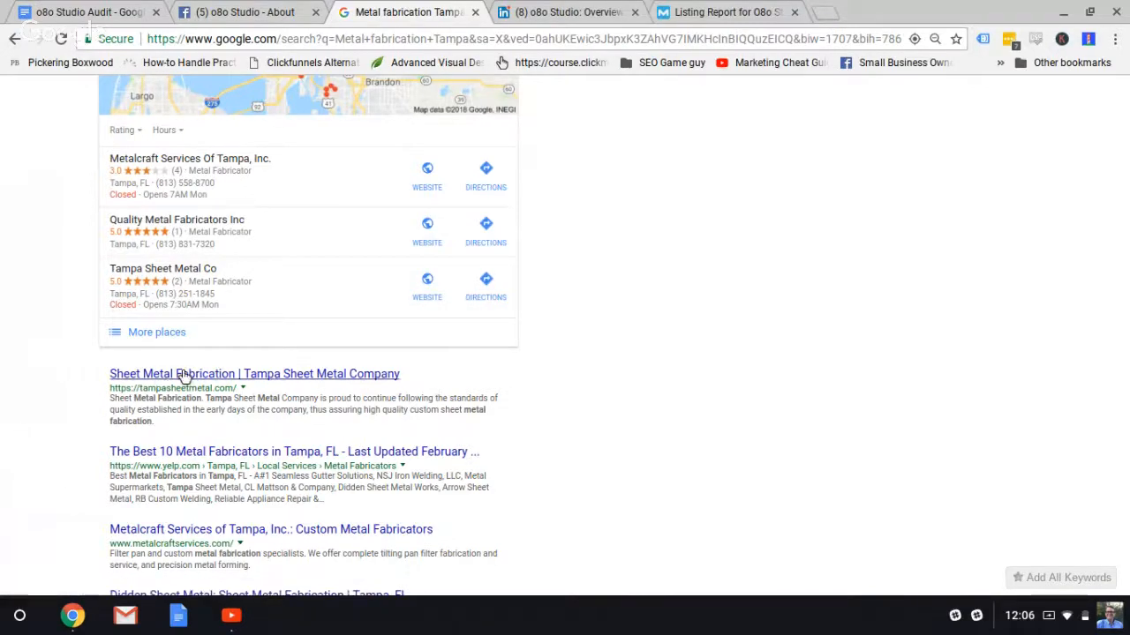
scroll(183, 376, "up", 3)
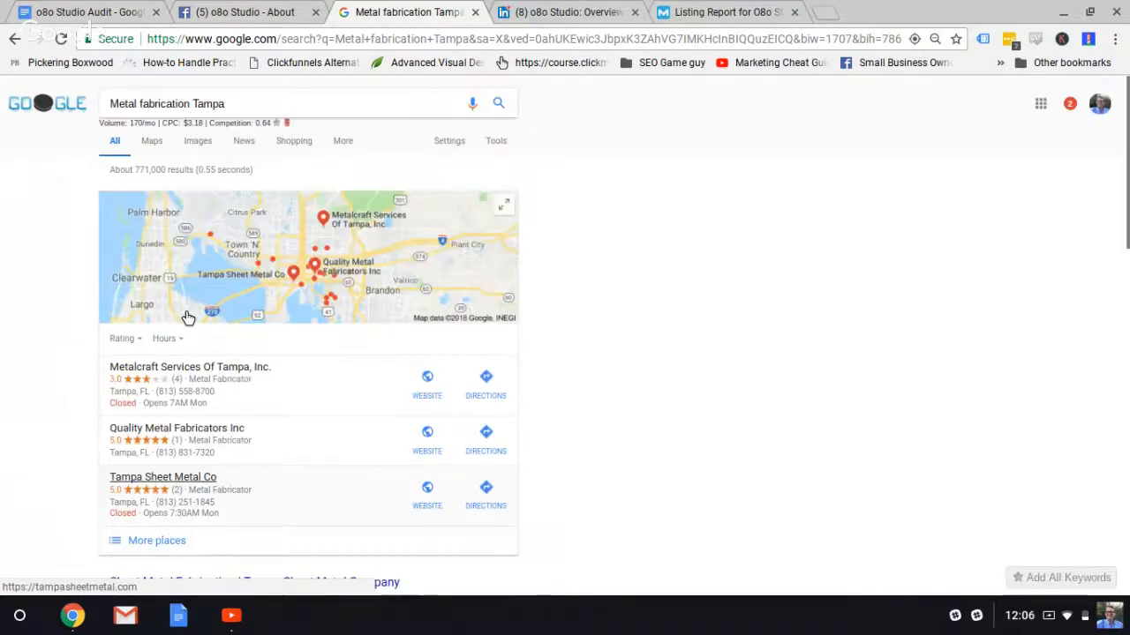
scroll(61, 493, "down", 4)
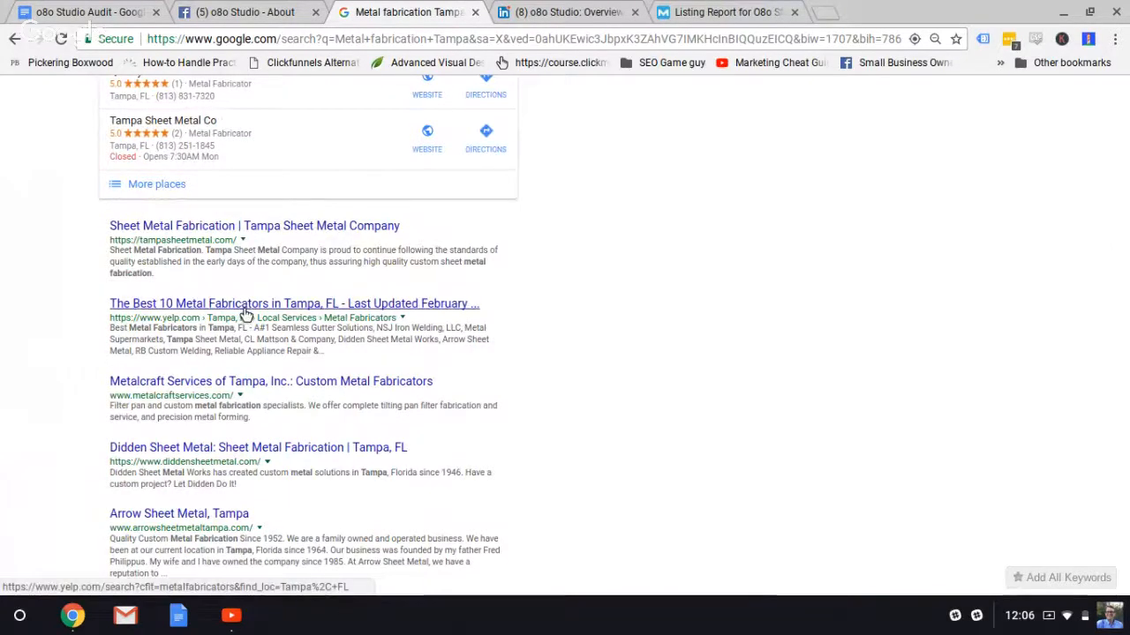
left_click(247, 305, "ctrl")
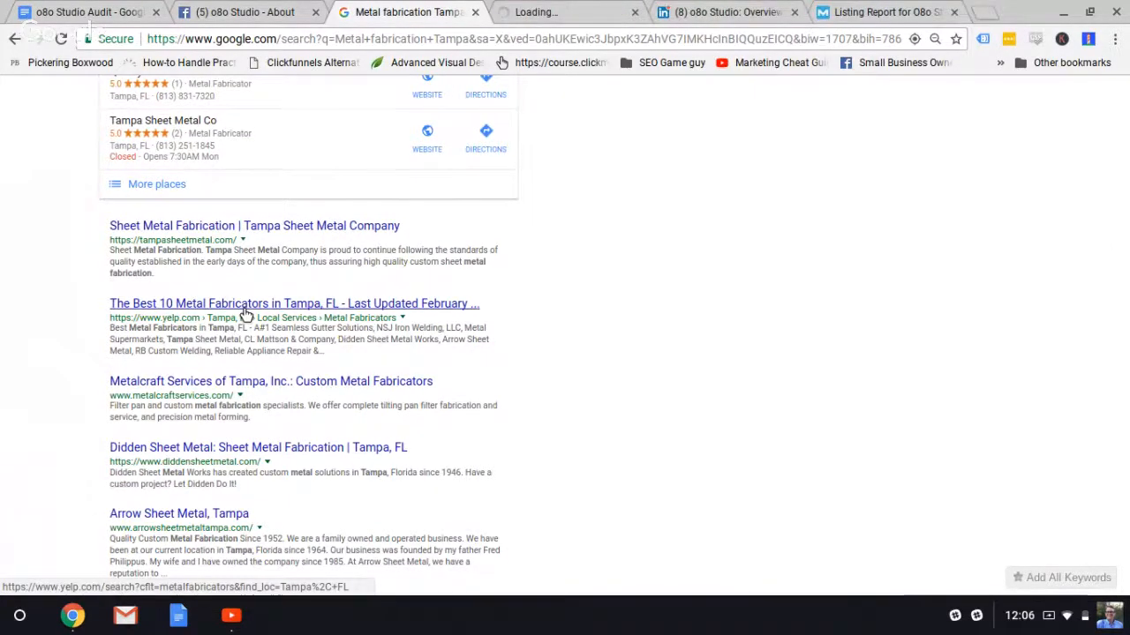
Examine the remaining organic results for competitor websites and directories, along with the related searches
scroll(246, 316, "down", 1)
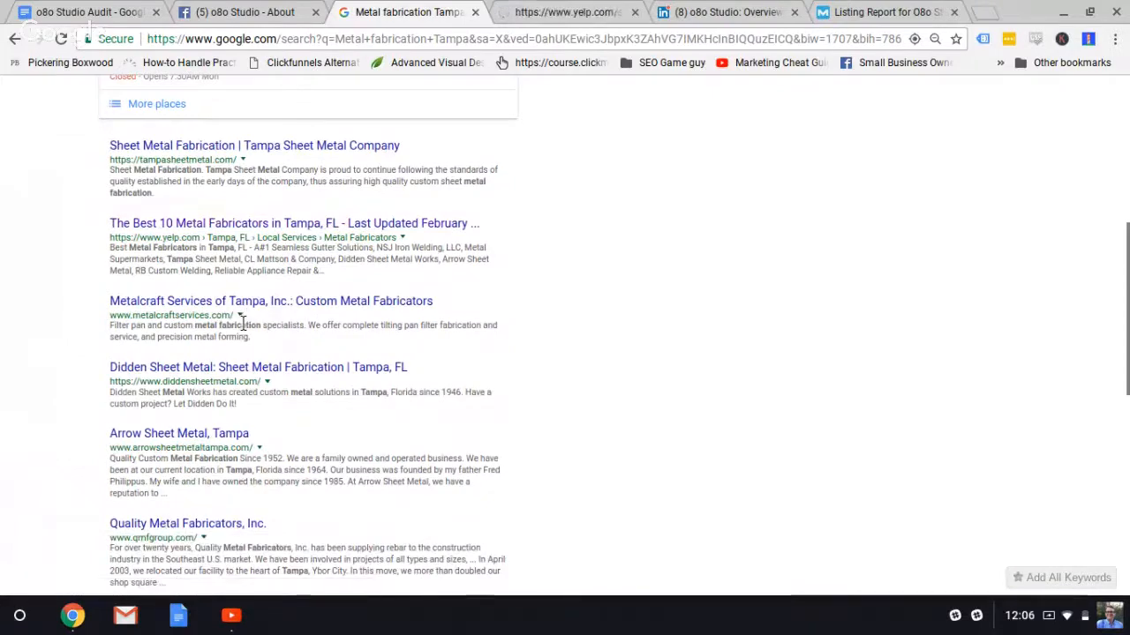
scroll(244, 324, "down", 1)
scroll(264, 291, "down", 1)
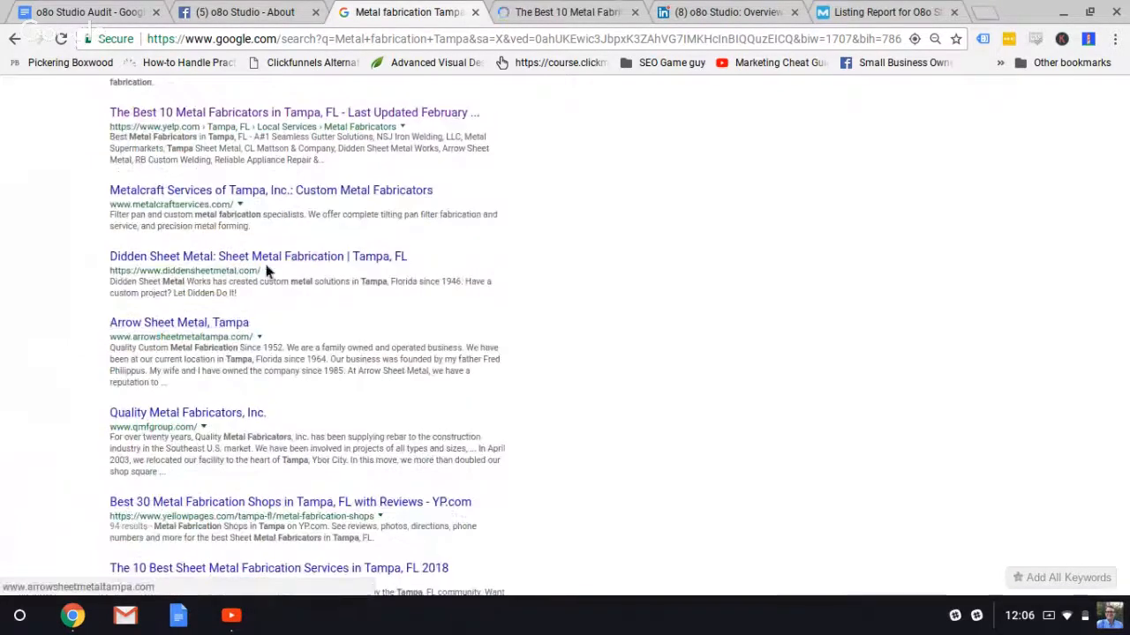
scroll(272, 285, "down", 1)
scroll(276, 283, "down", 2)
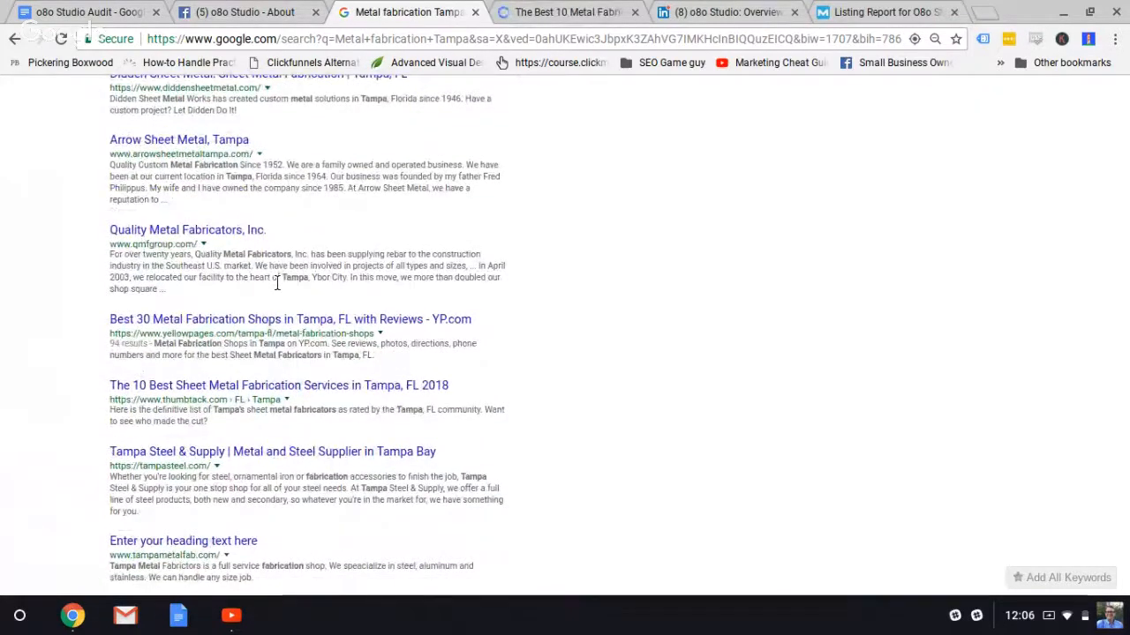
scroll(276, 281, "down", 3)
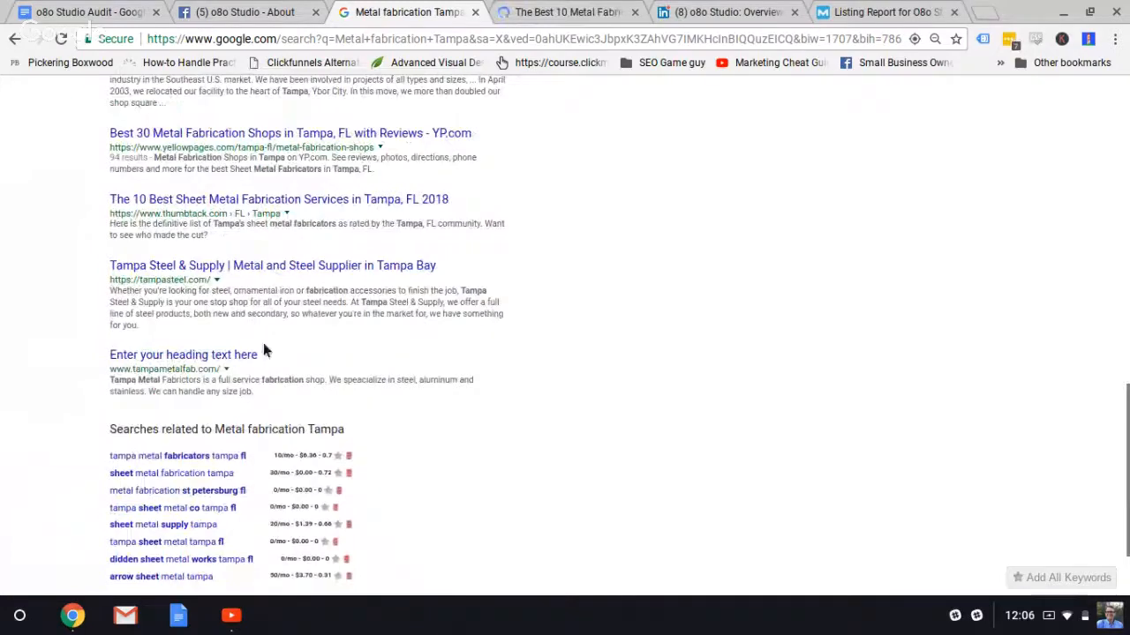
scroll(265, 349, "down", 1)
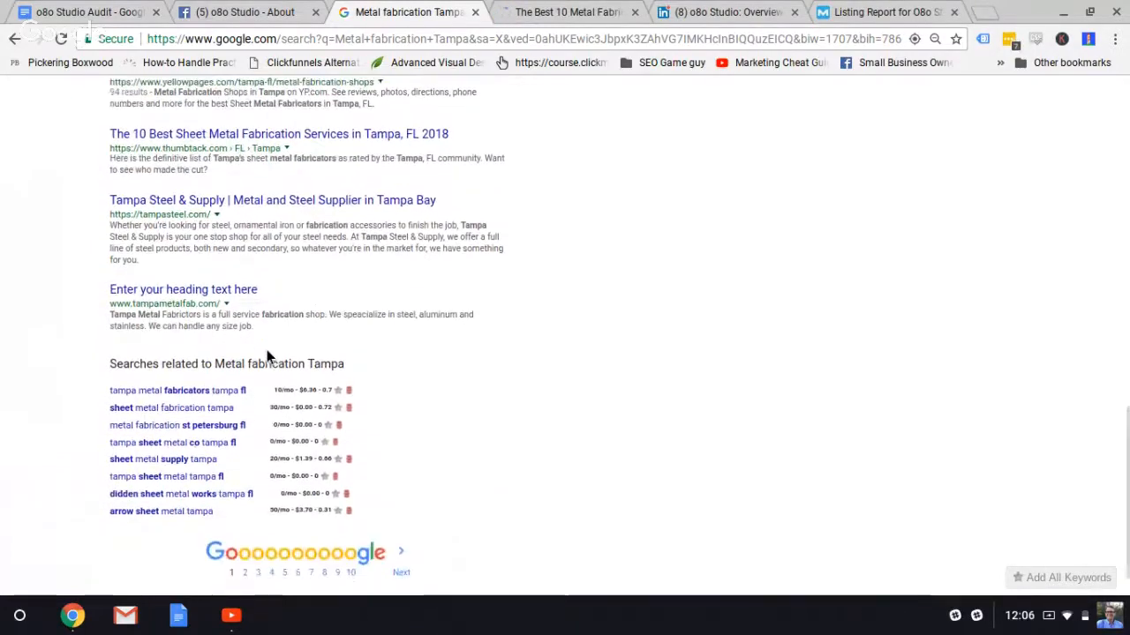
scroll(266, 350, "up", 8)
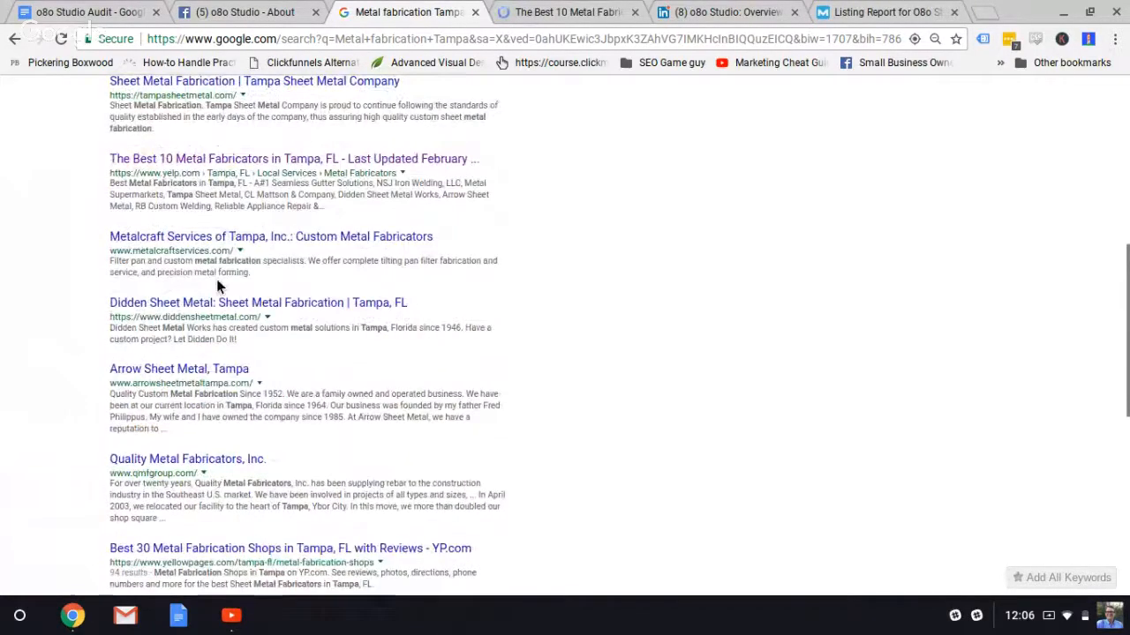
Recheck the Google listings, then examine Yelp's first page of Tampa metal fabricators for o8o Studio and its competitors
scroll(216, 279, "up", 8)
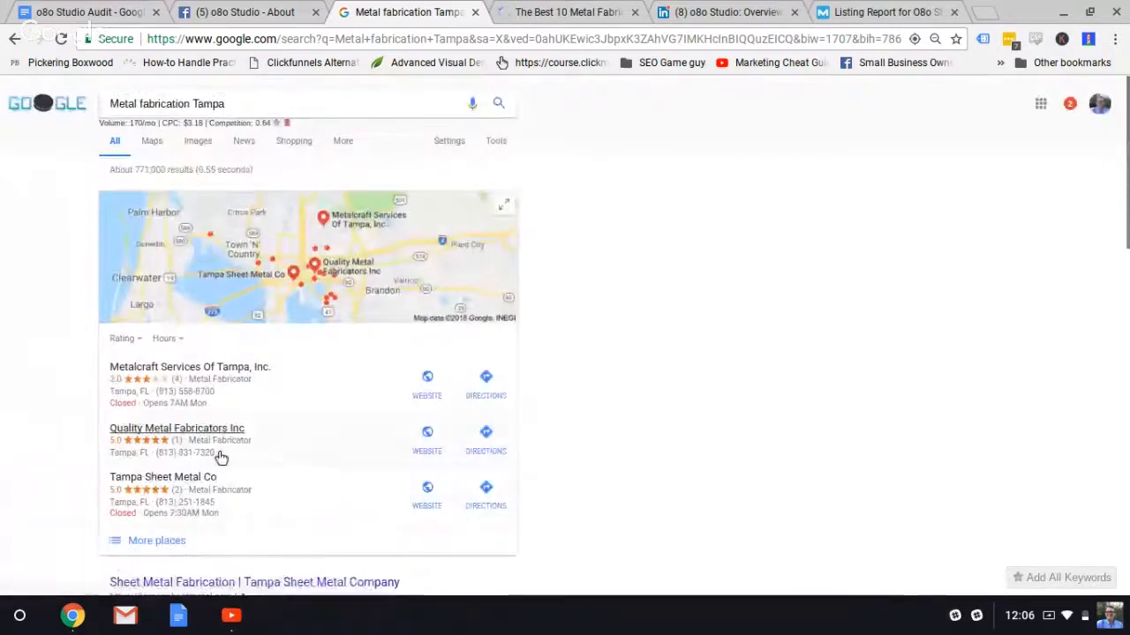
scroll(220, 458, "down", 3)
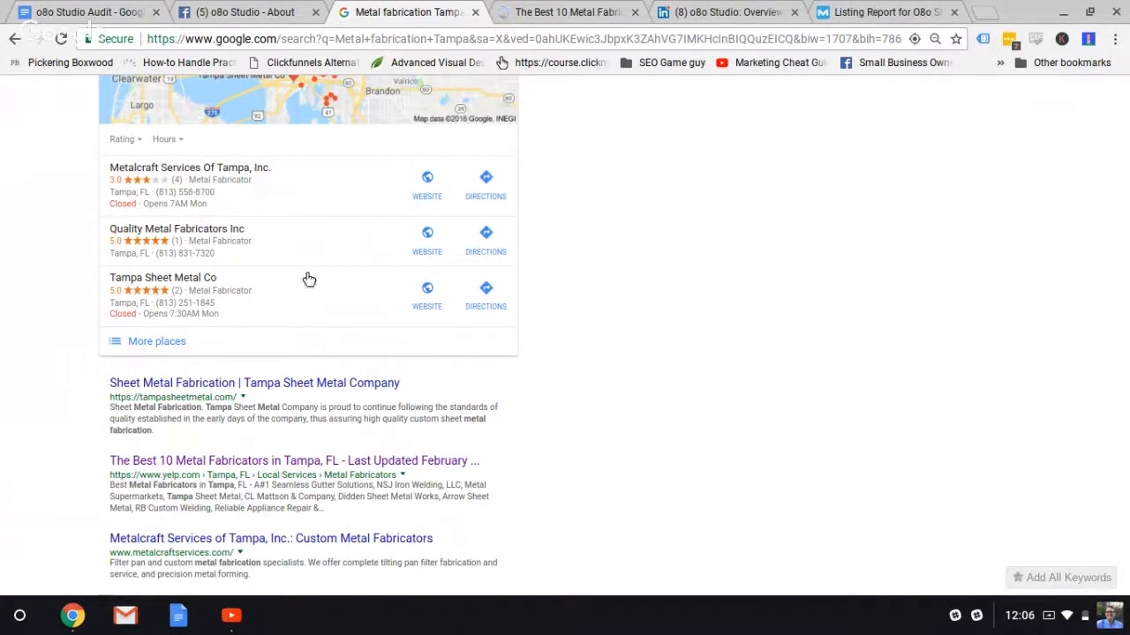
left_click(568, 10)
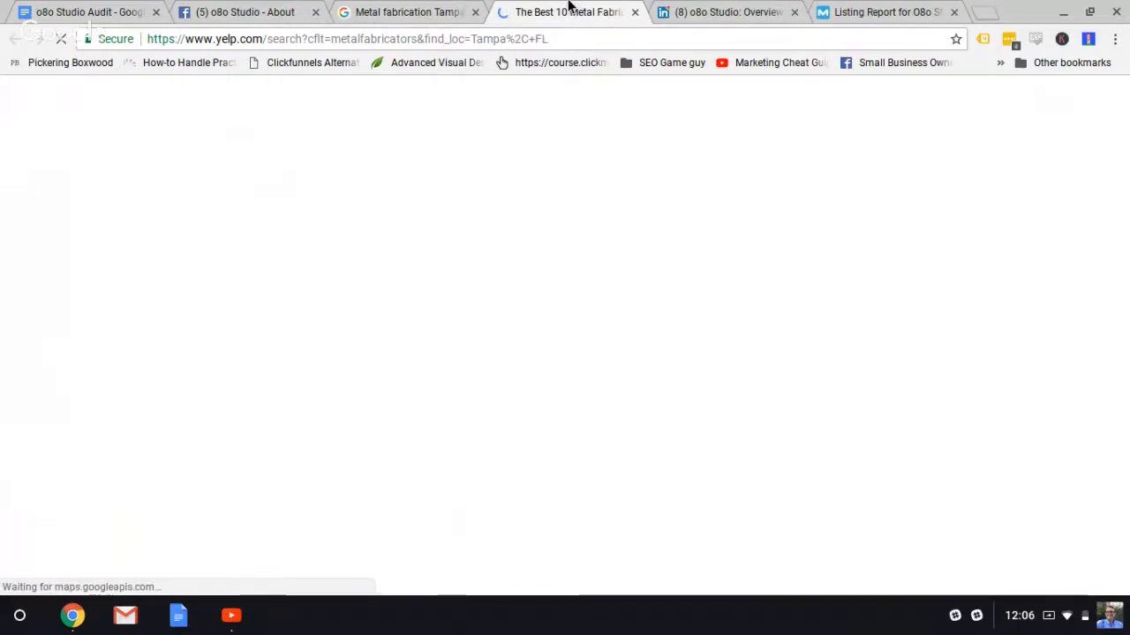
scroll(121, 359, "down", 1)
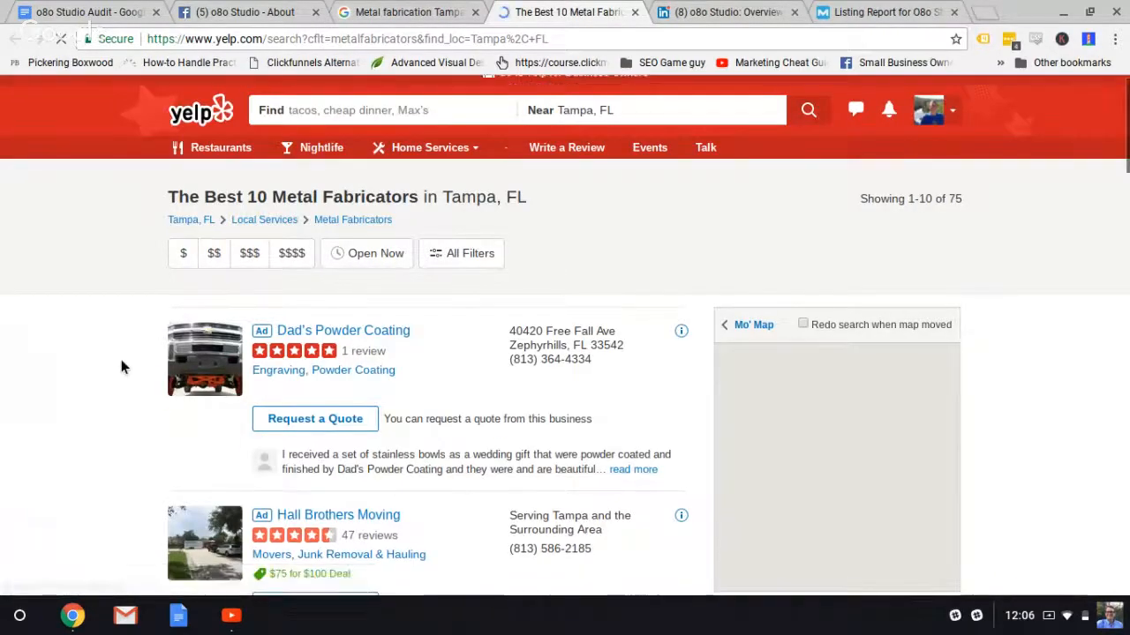
scroll(121, 359, "down", 4)
scroll(121, 359, "down", 1)
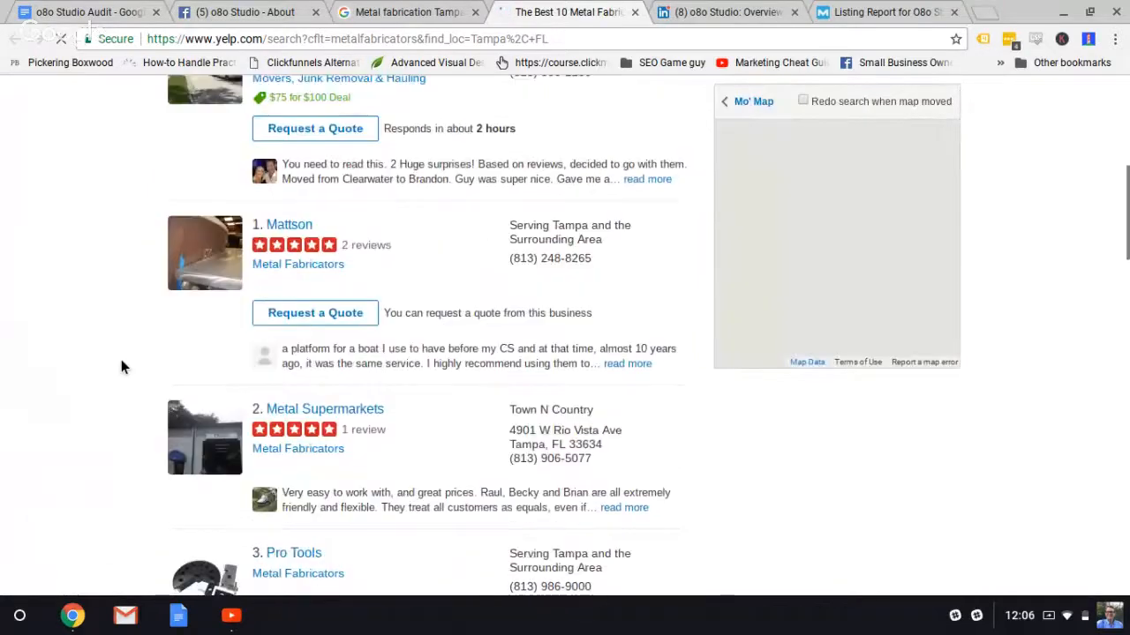
scroll(122, 362, "down", 2)
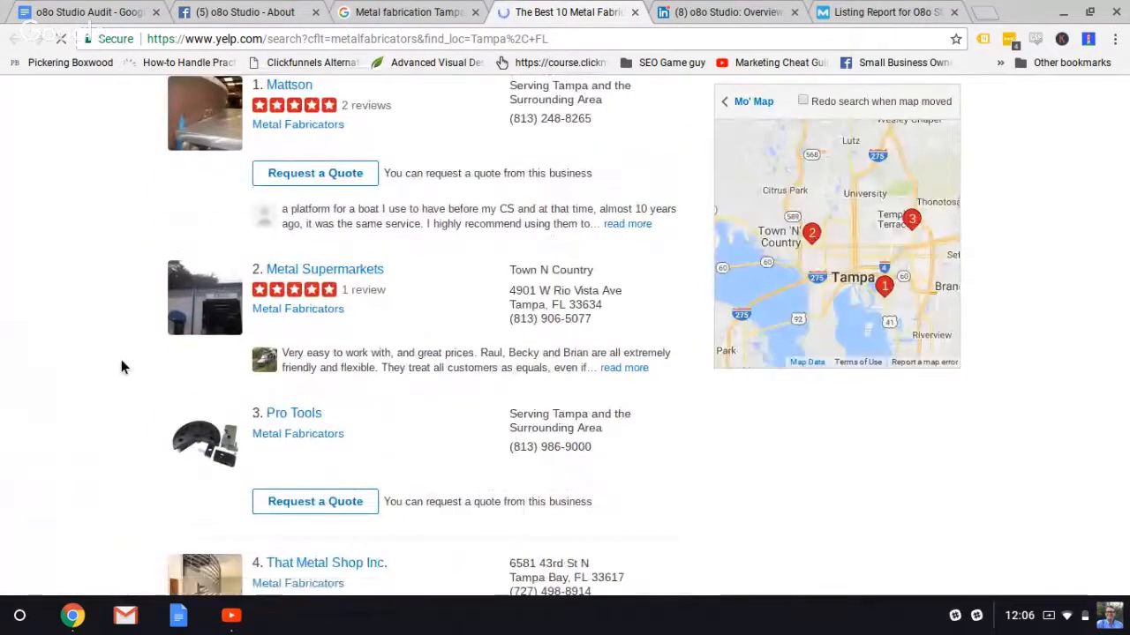
scroll(122, 363, "down", 1)
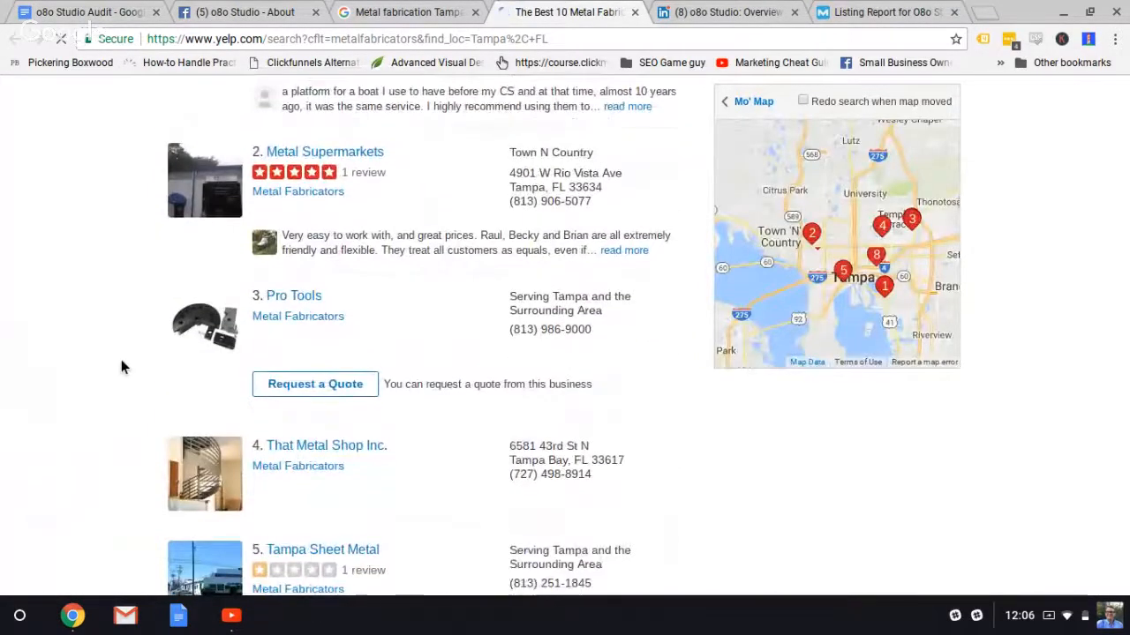
scroll(121, 359, "down", 1)
scroll(121, 359, "down", 2)
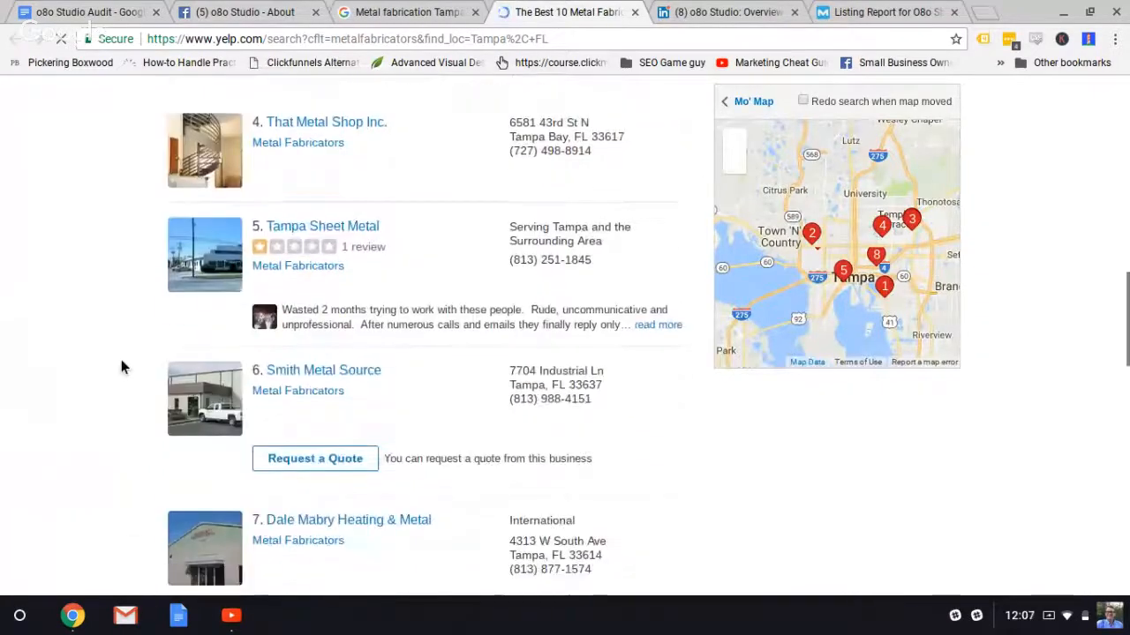
scroll(121, 359, "down", 1)
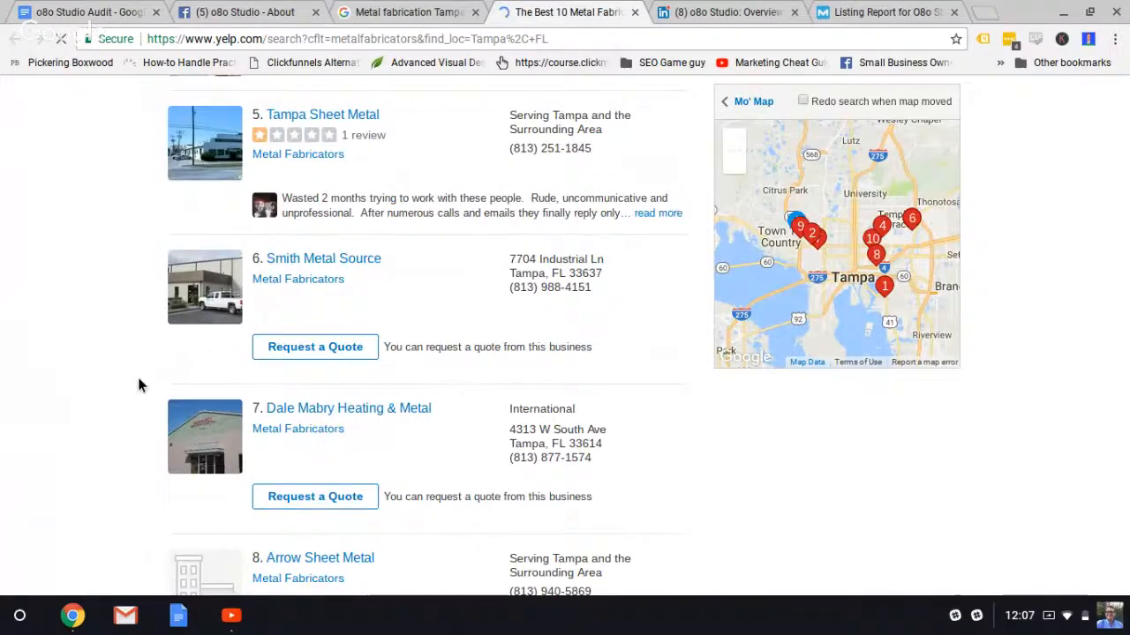
scroll(138, 379, "down", 2)
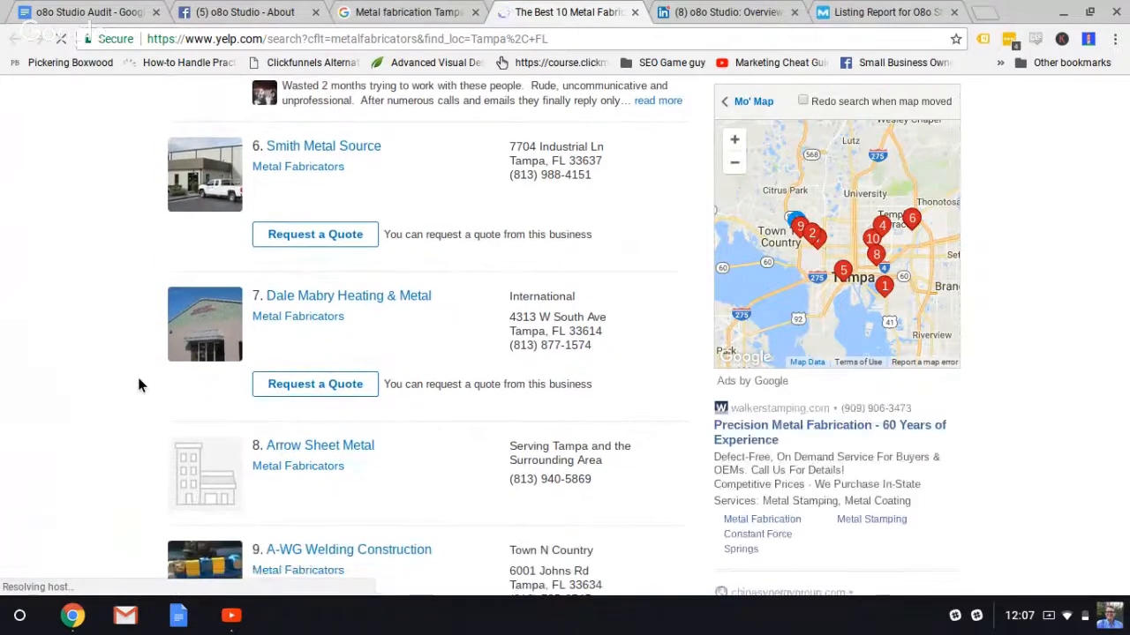
scroll(137, 385, "down", 1)
scroll(138, 385, "down", 3)
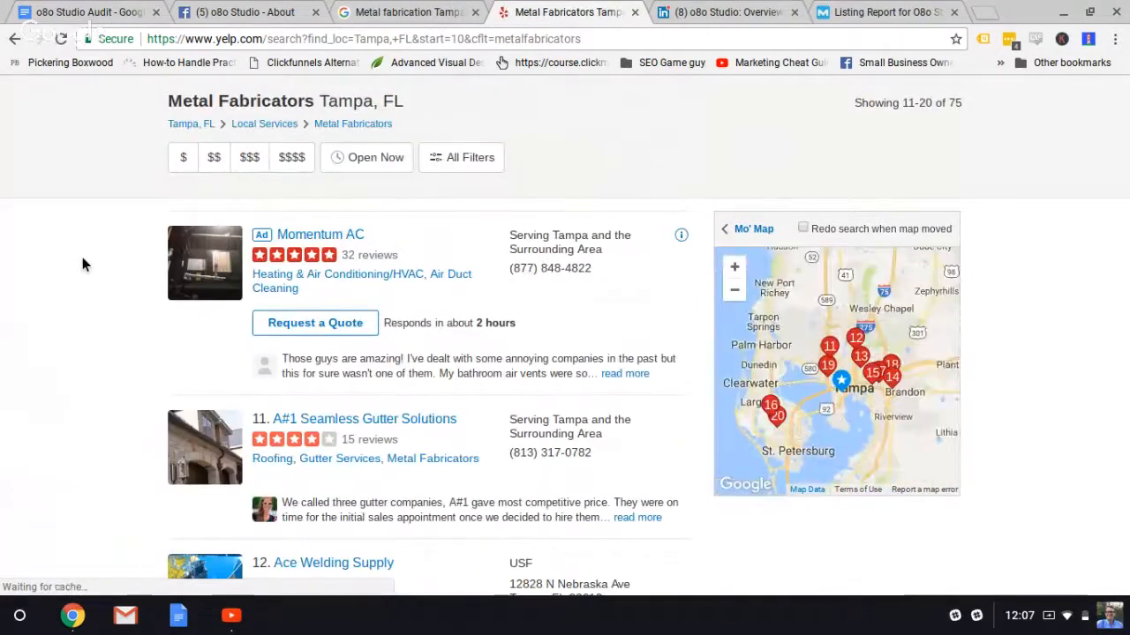
Check Yelp's second page of Tampa metal fabricators, entries 11 to 20, for o8o Studio
scroll(83, 259, "down", 6)
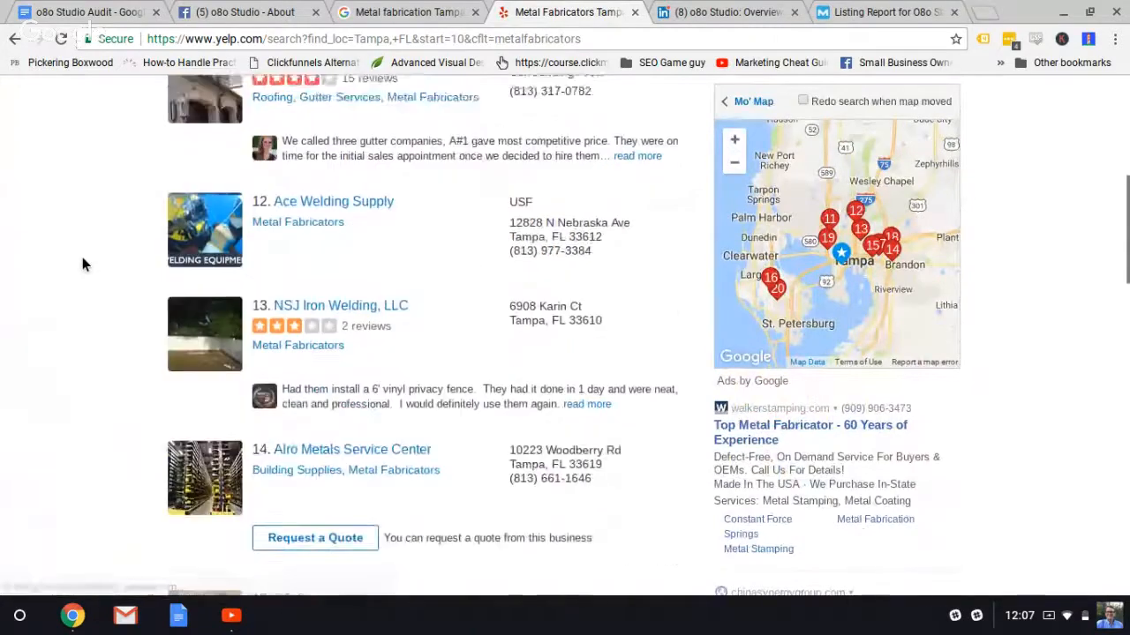
scroll(82, 257, "down", 5)
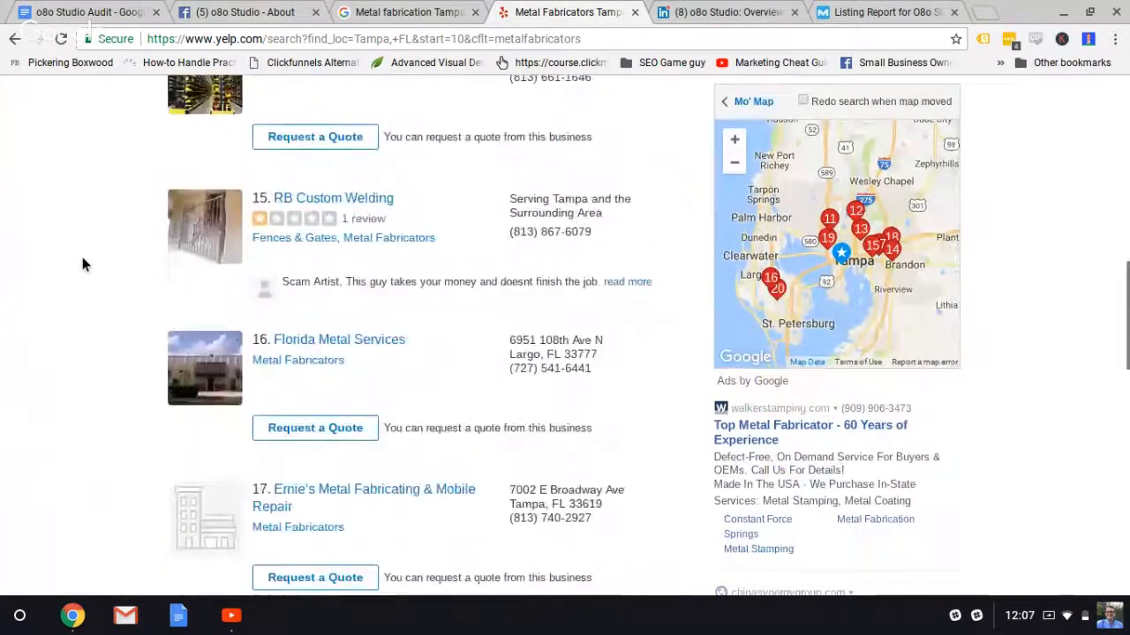
scroll(82, 258, "down", 4)
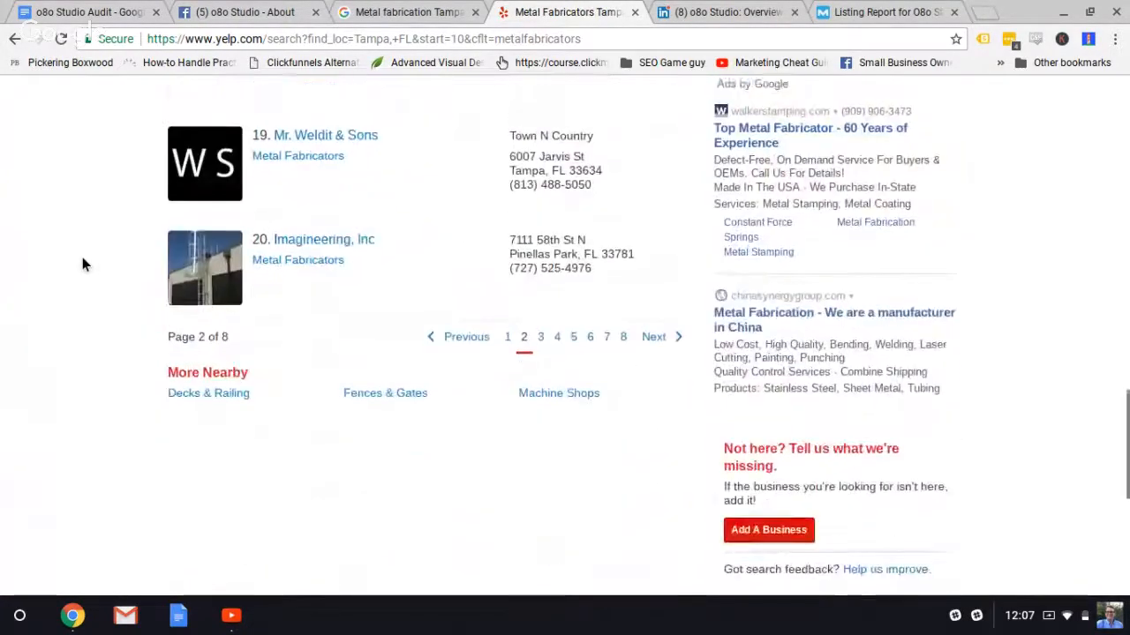
Search Yelp for "o8o studio" near Tampa, FL
scroll(82, 258, "up", 15)
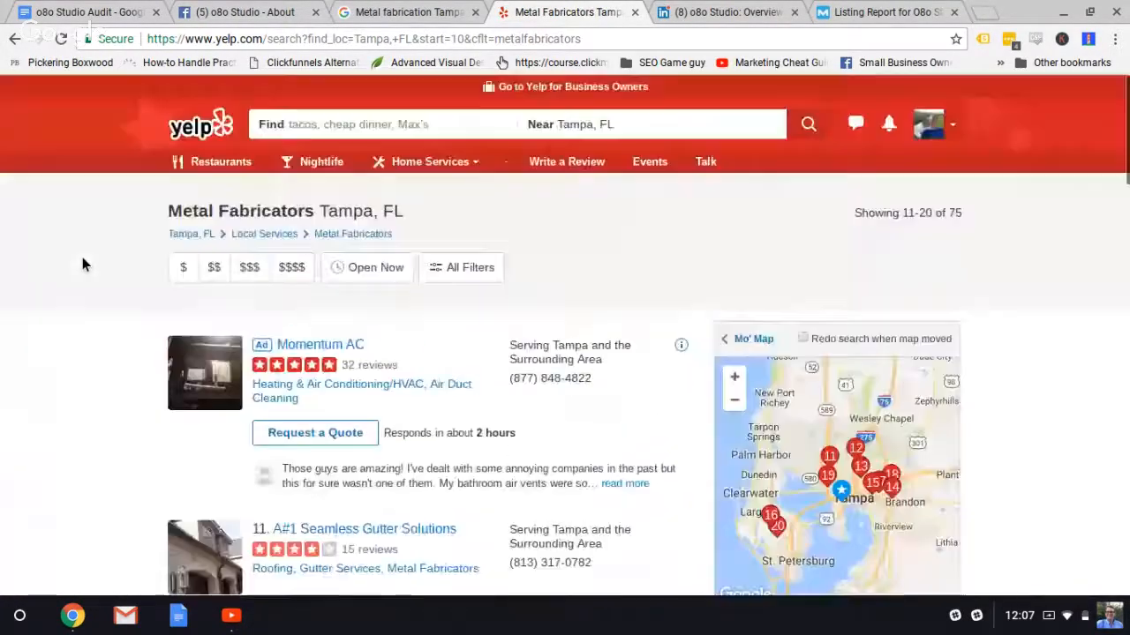
left_click(378, 123)
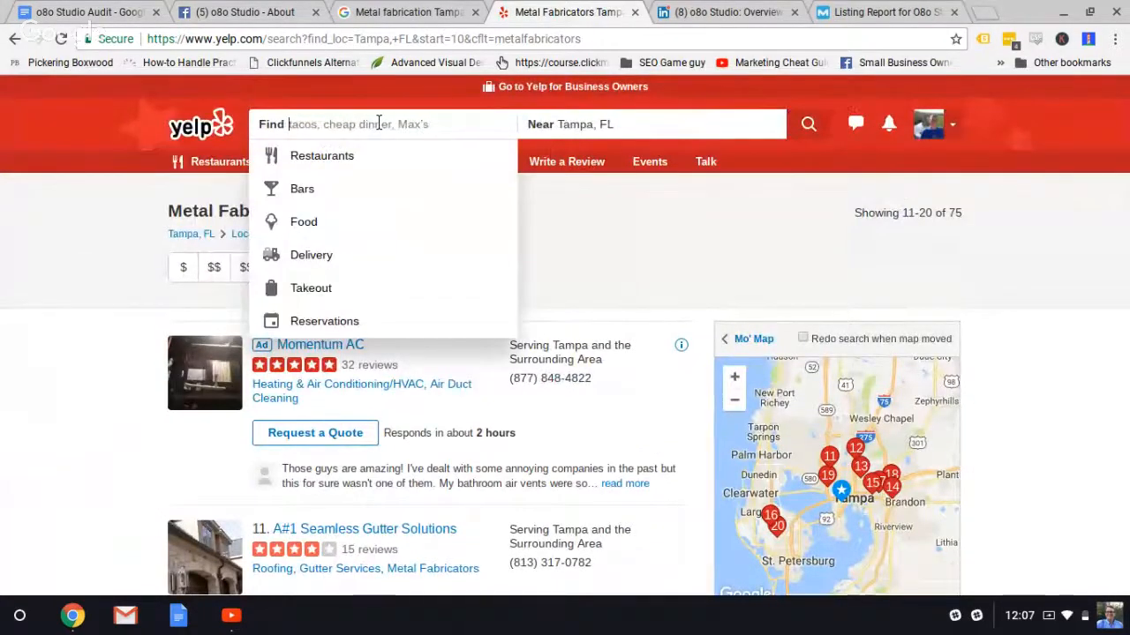
type("o8o")
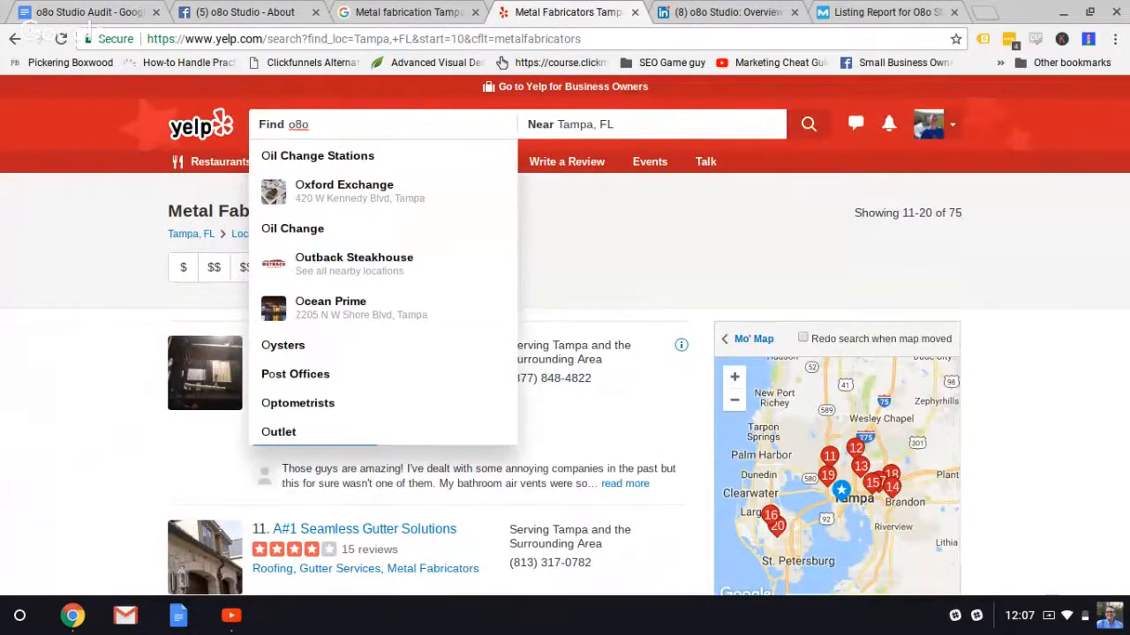
type(" studio")
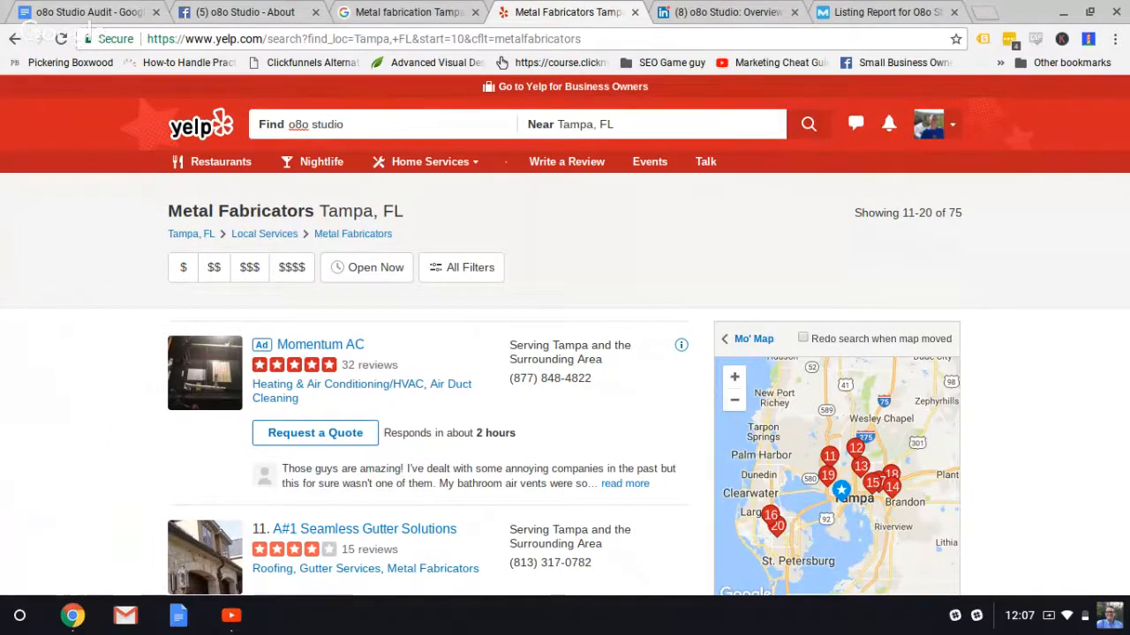
key("Return")
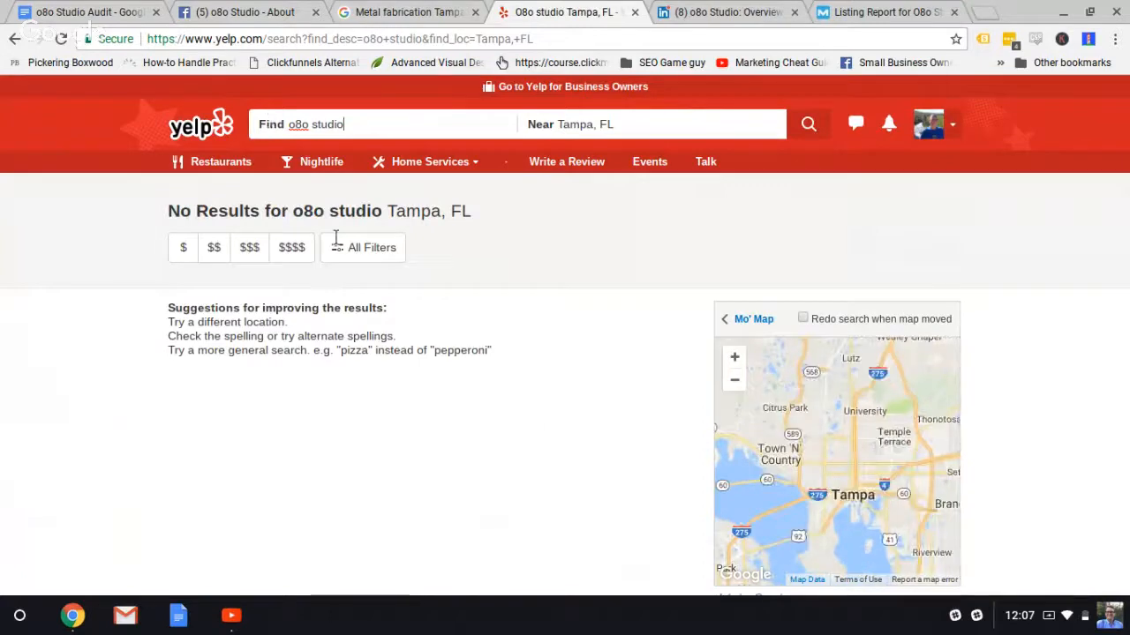
Search Google for "o8o studio tampa yelp" and check the results for a Yelp listing of the company
left_click(327, 40)
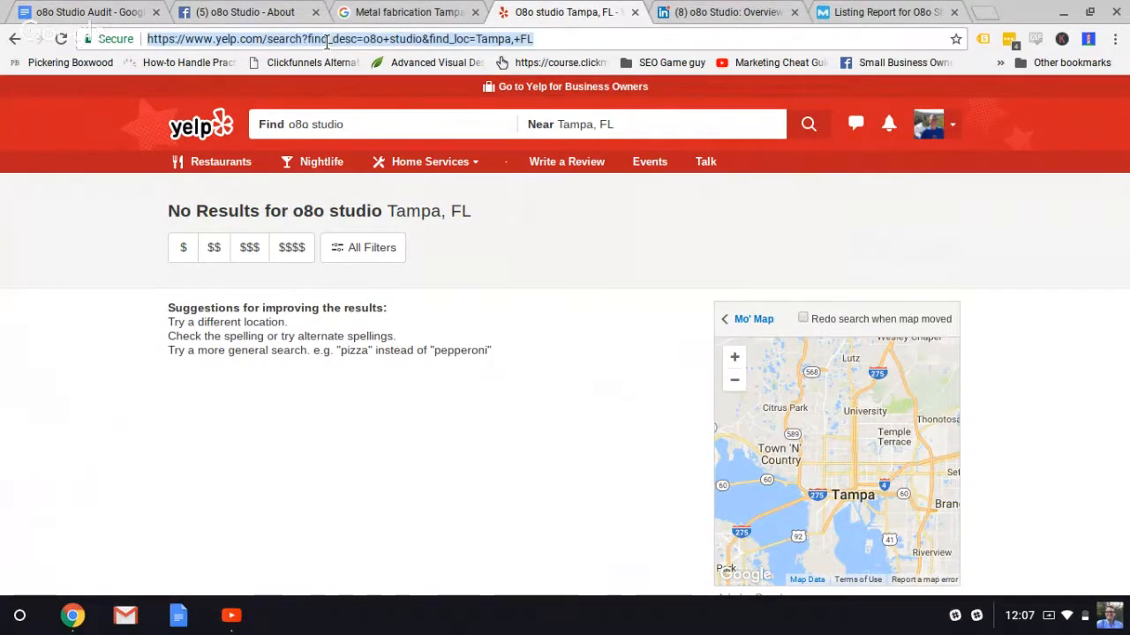
type("080")
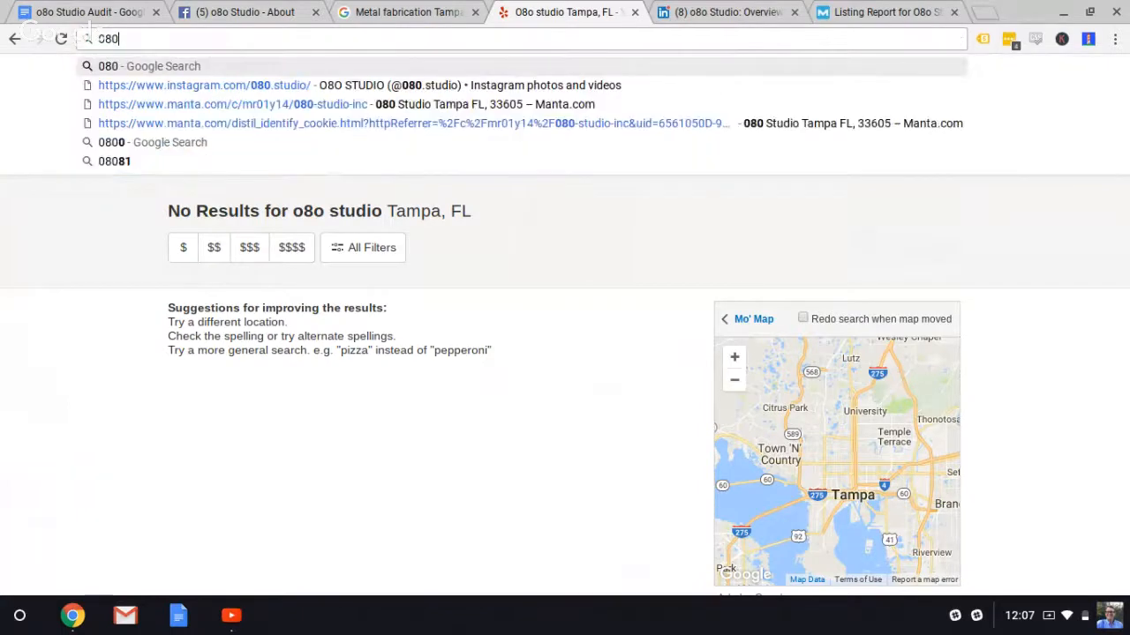
key("BackSpace")
key("BackSpace")
key("BackSpace")
type("o8o stu")
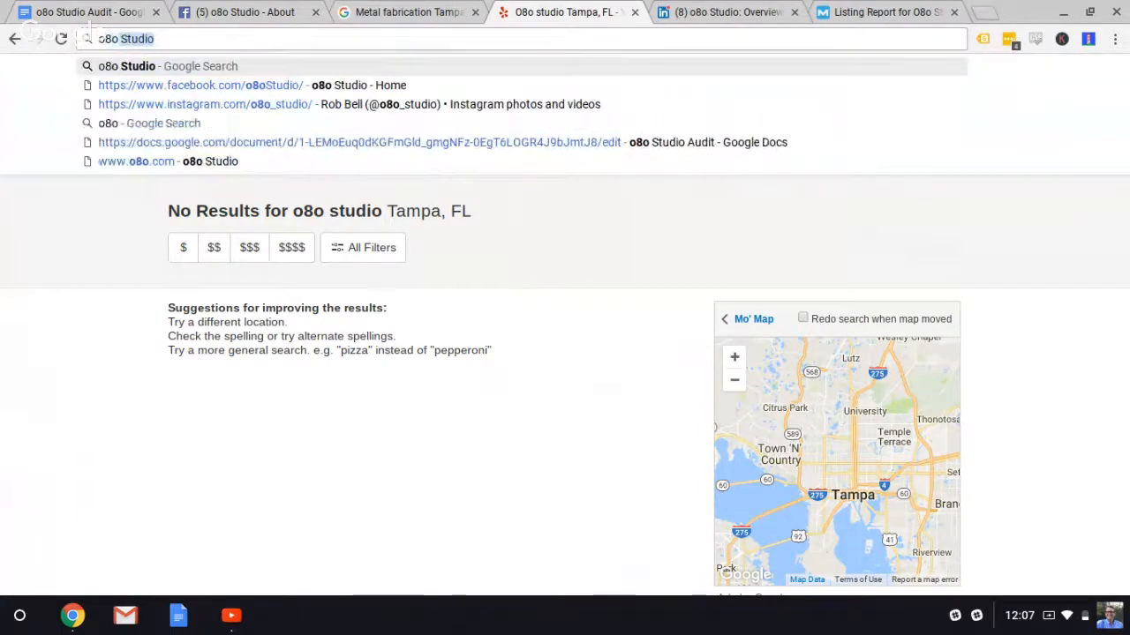
type("dio ")
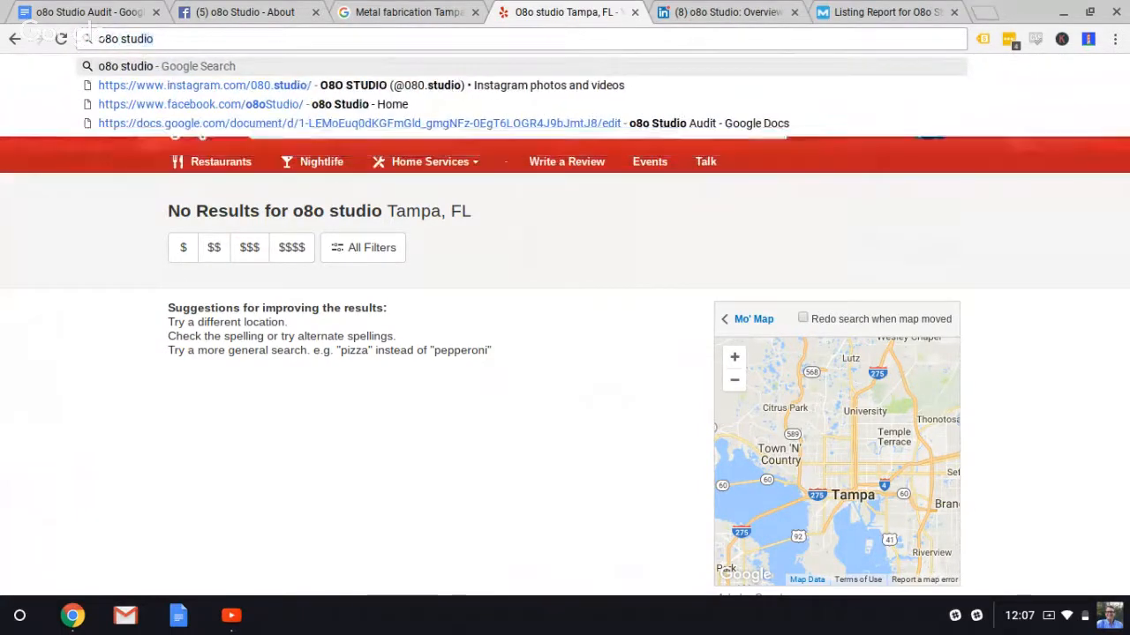
type("tampa ")
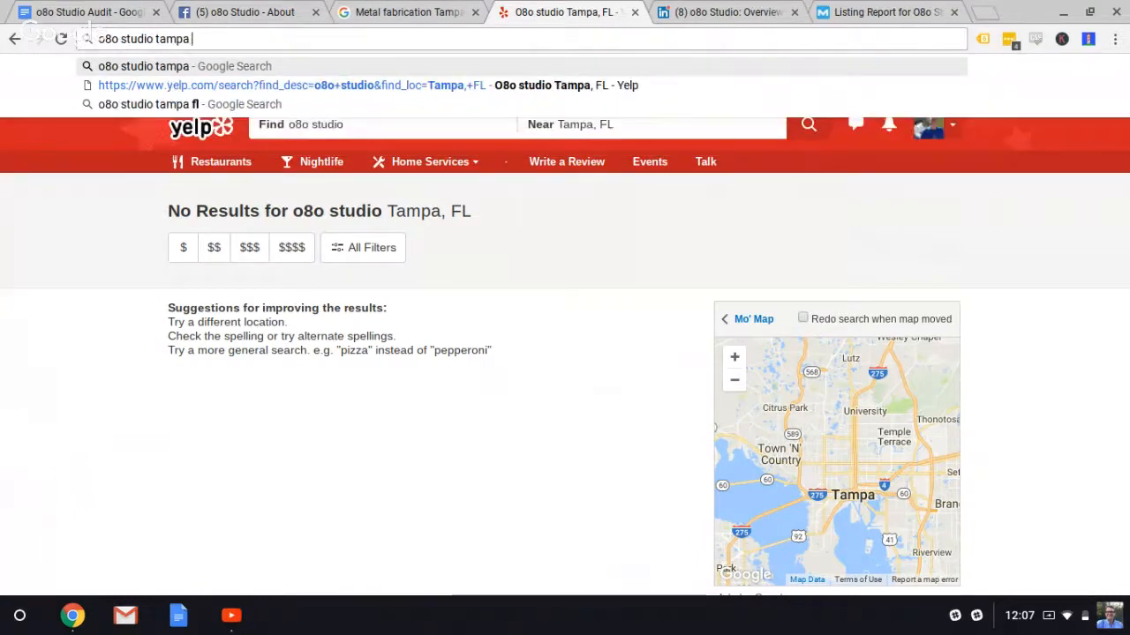
type("yelp")
key("Return")
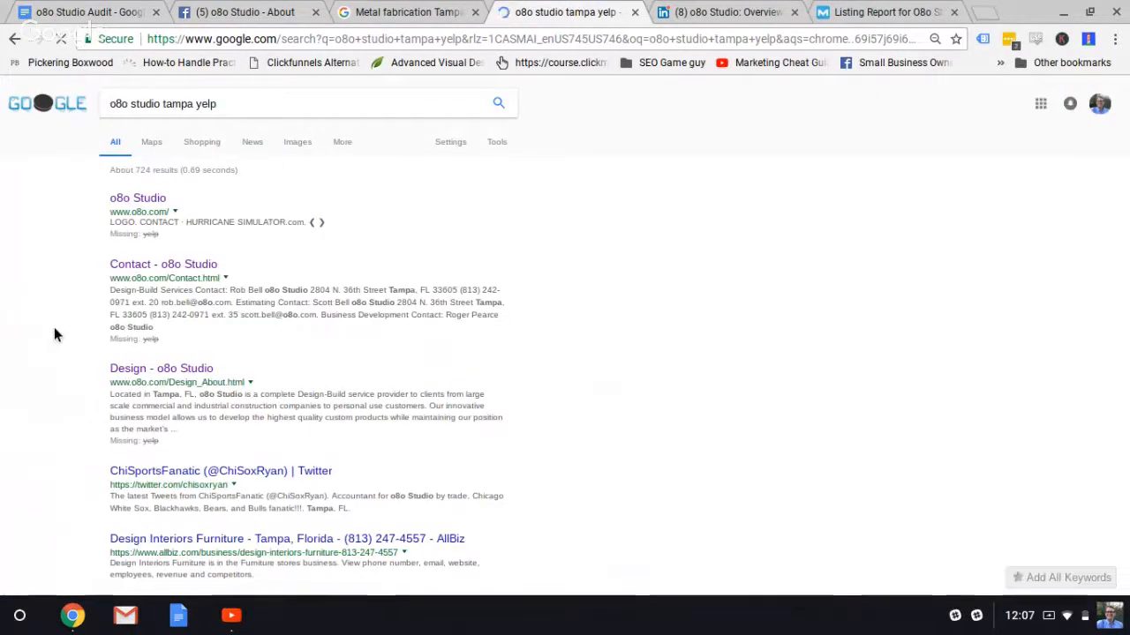
scroll(54, 331, "down", 1)
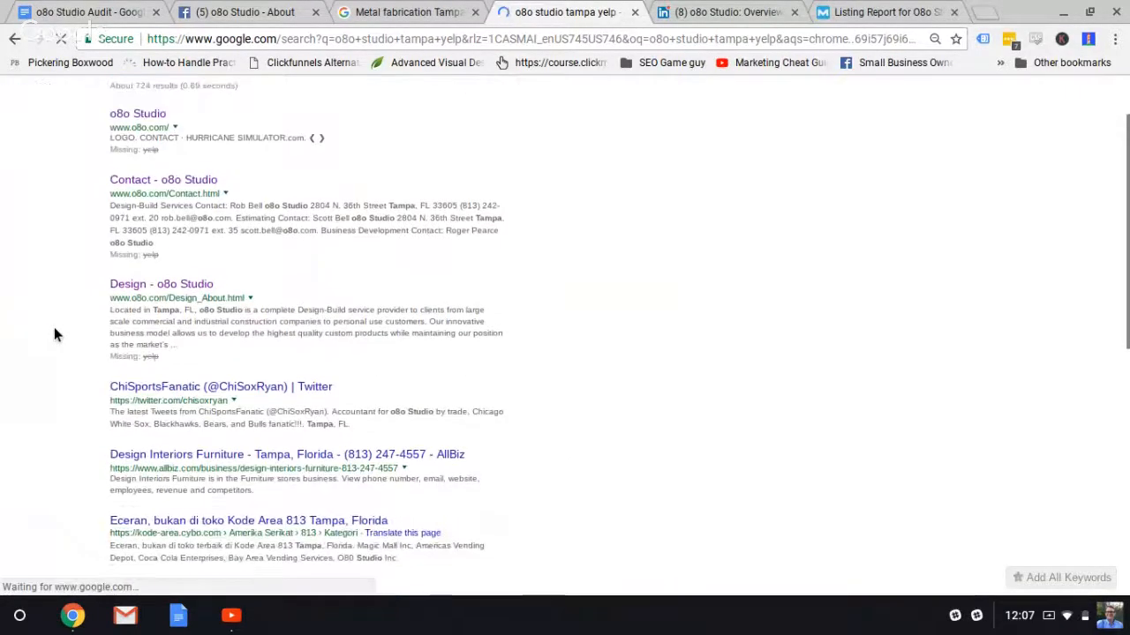
scroll(54, 333, "down", 1)
scroll(54, 334, "down", 2)
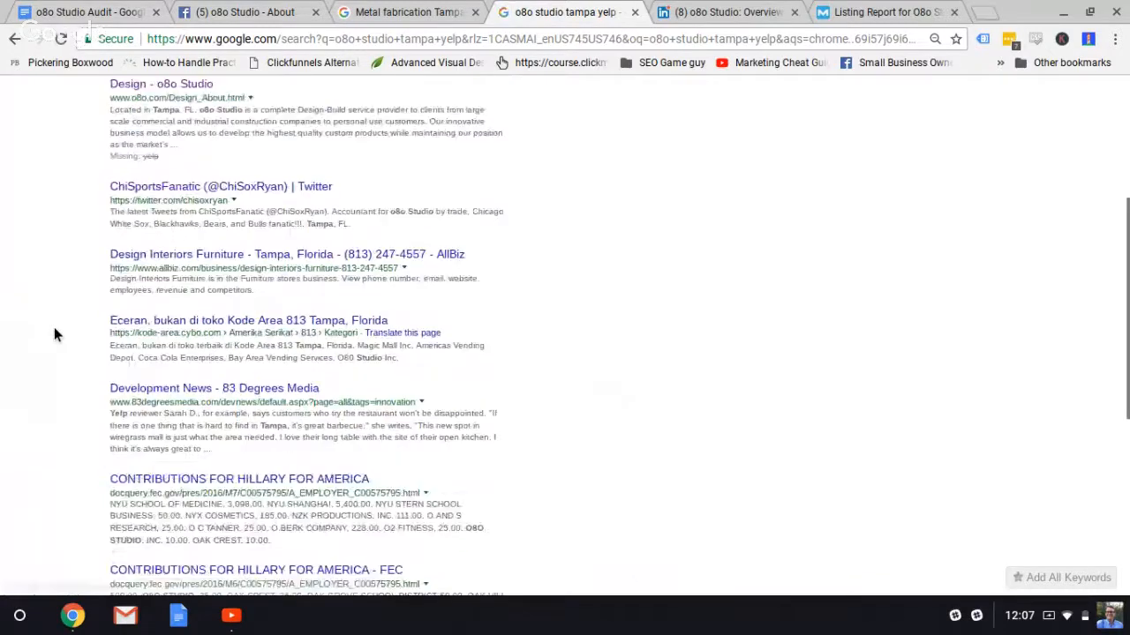
scroll(54, 333, "down", 2)
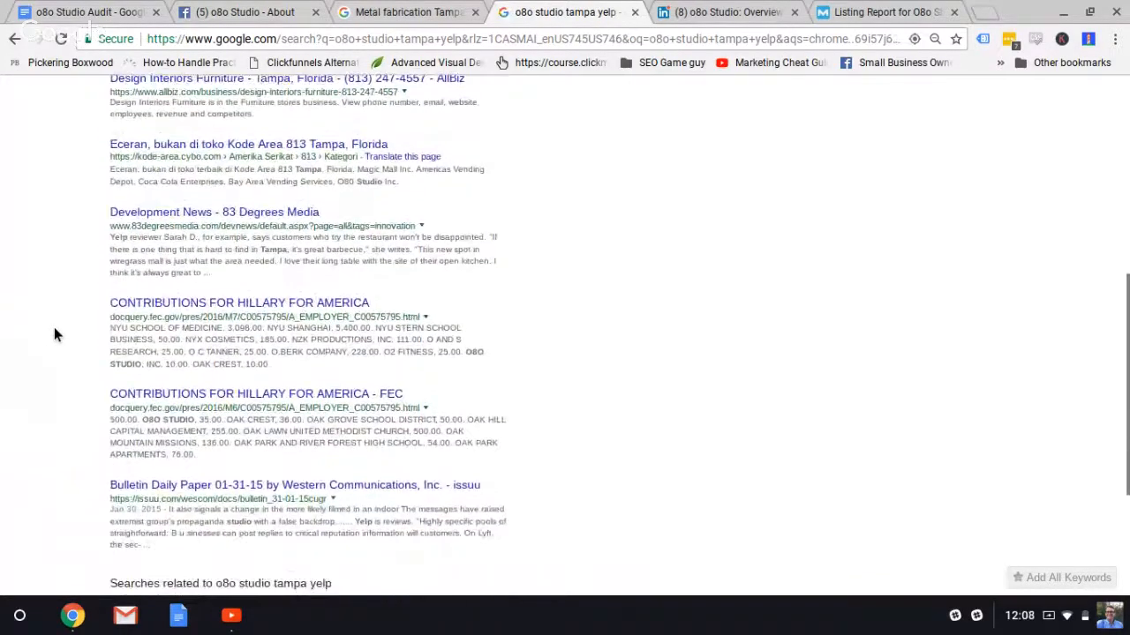
In the o8o Studio Audit document, add the line "Create Yelp page" below the last recorded contact details
left_click(44, 13)
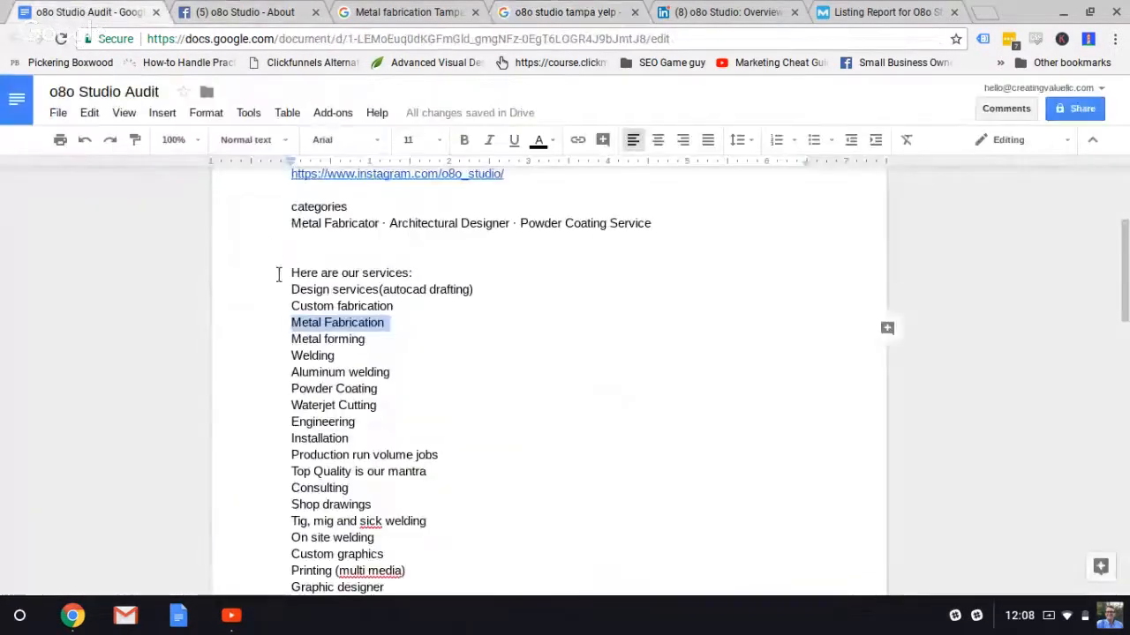
scroll(446, 412, "down", 15)
scroll(446, 413, "up", 4)
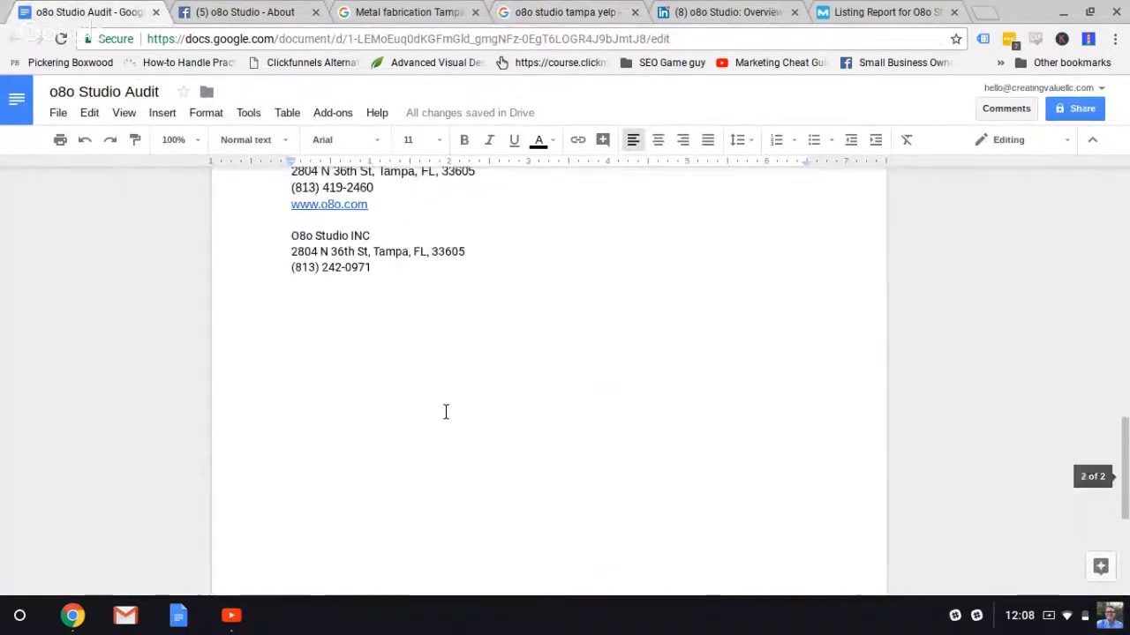
left_click(446, 412)
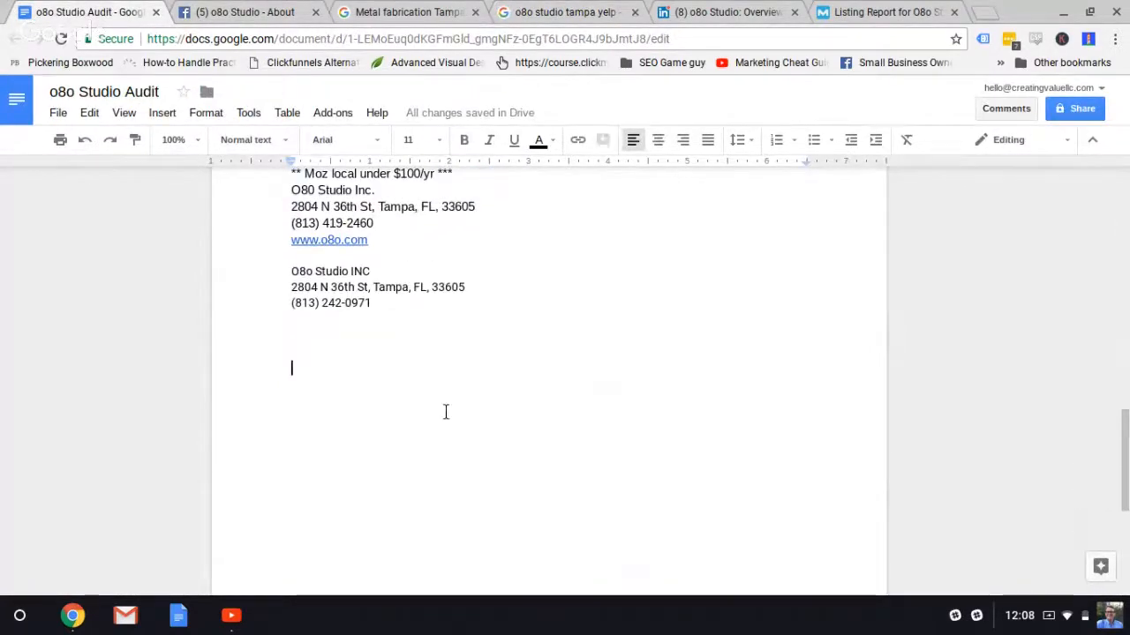
type("Create Y")
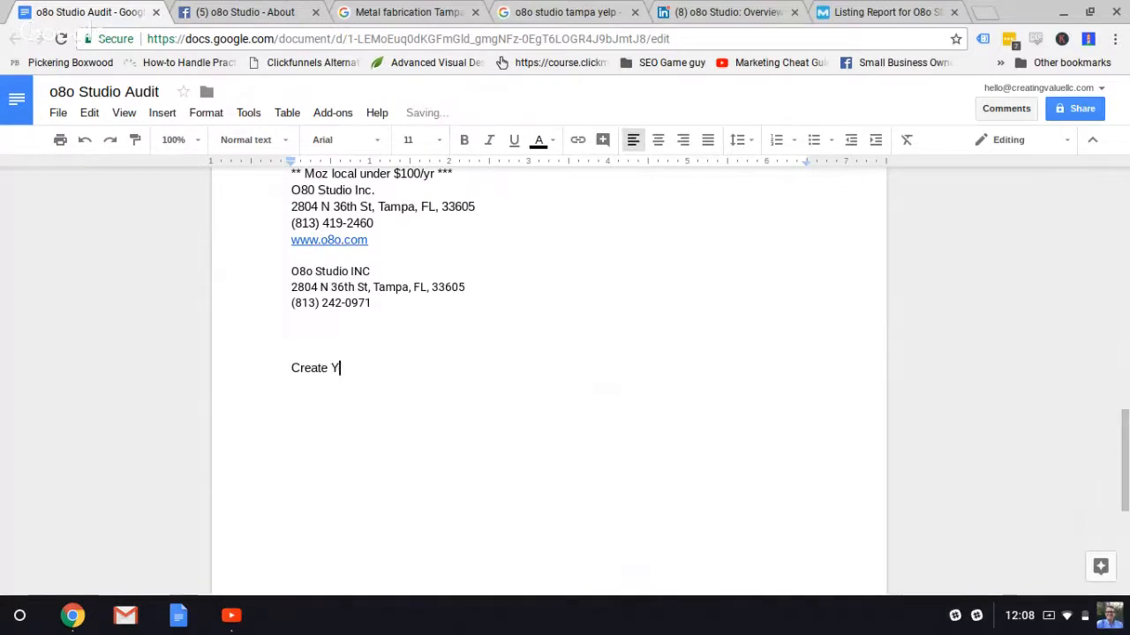
type("elp page")
key("Return")
Add the lines "Get 5 reviews" and "Add all the fields" beneath the Yelp page note
type("Get ")
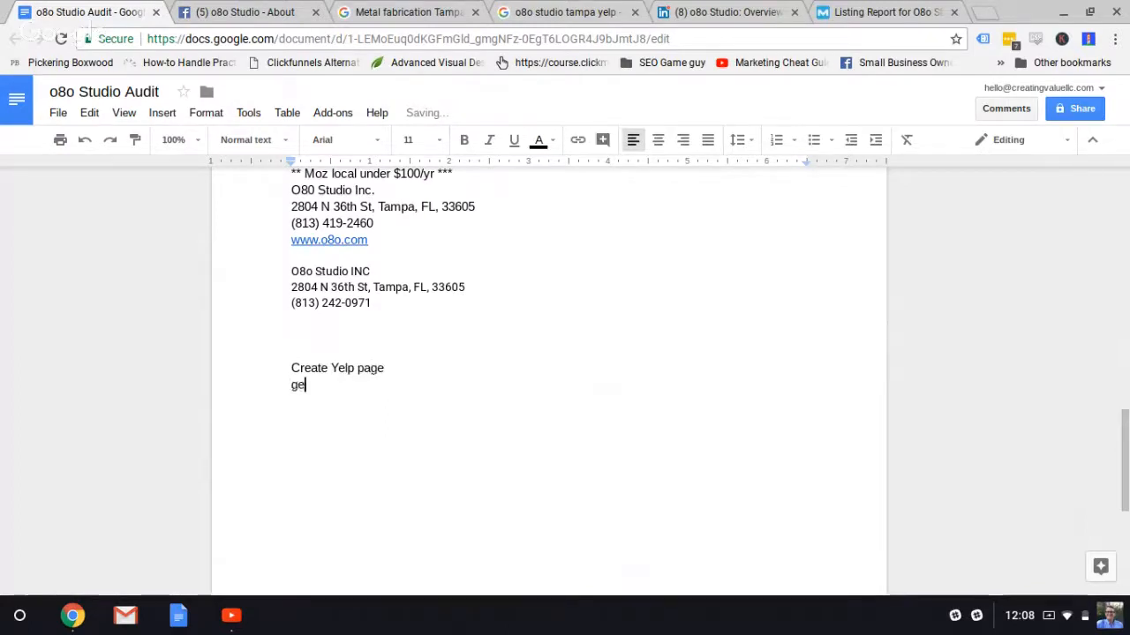
type("5 review")
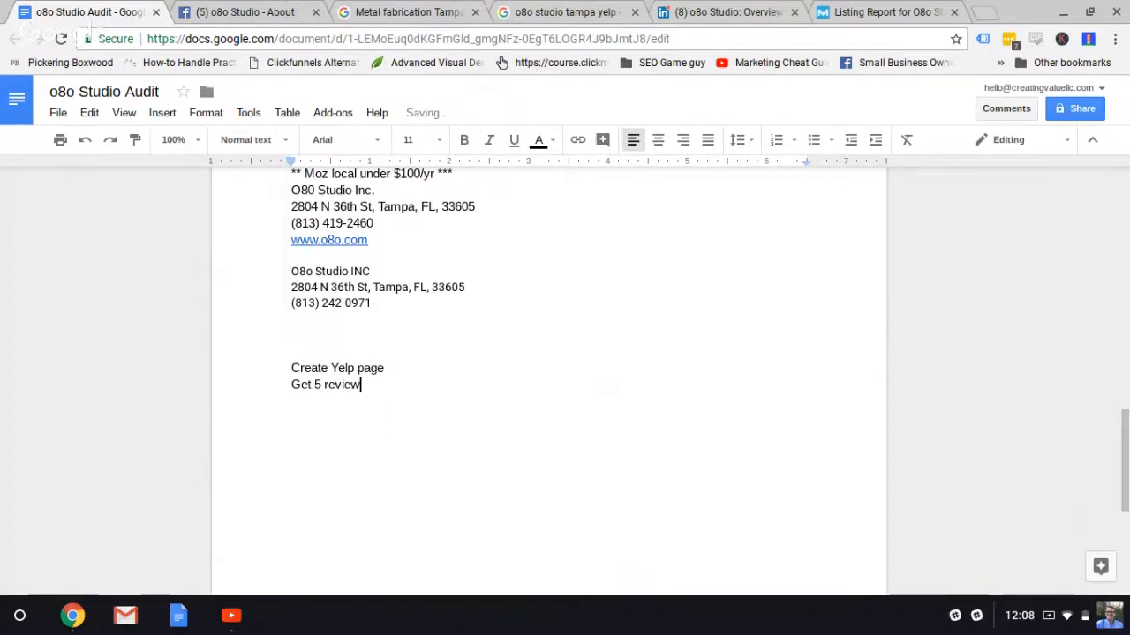
type("s ")
type("Add al")
type("l the fields")
key("Return")
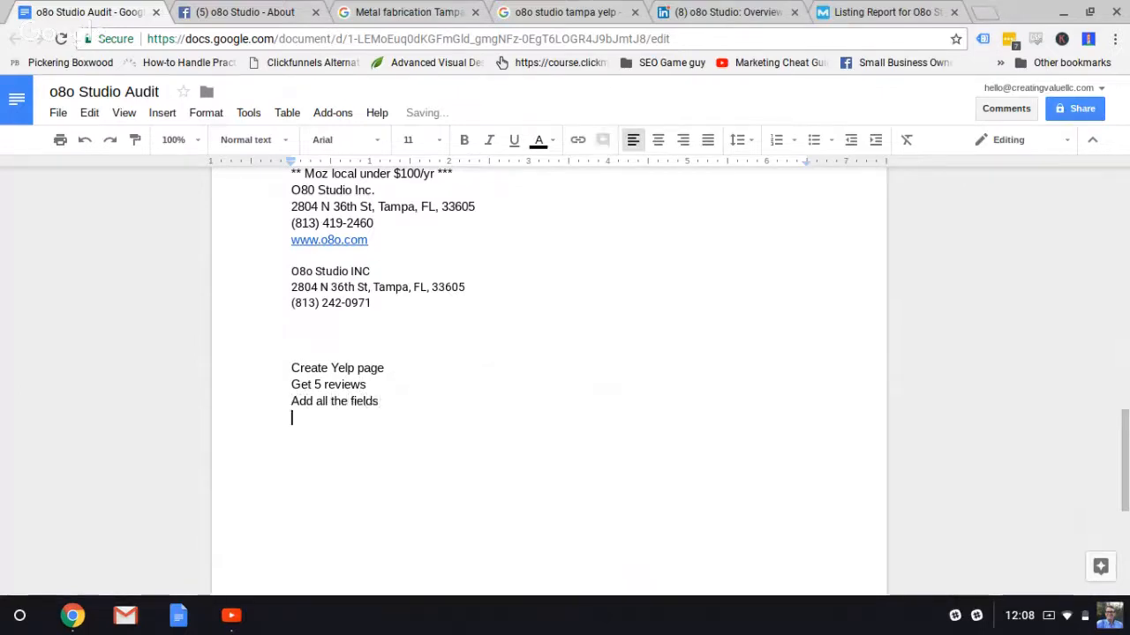
Add the line "Add Photo" beneath "Add all the fields" in the Yelp notes
type("Add Photo")
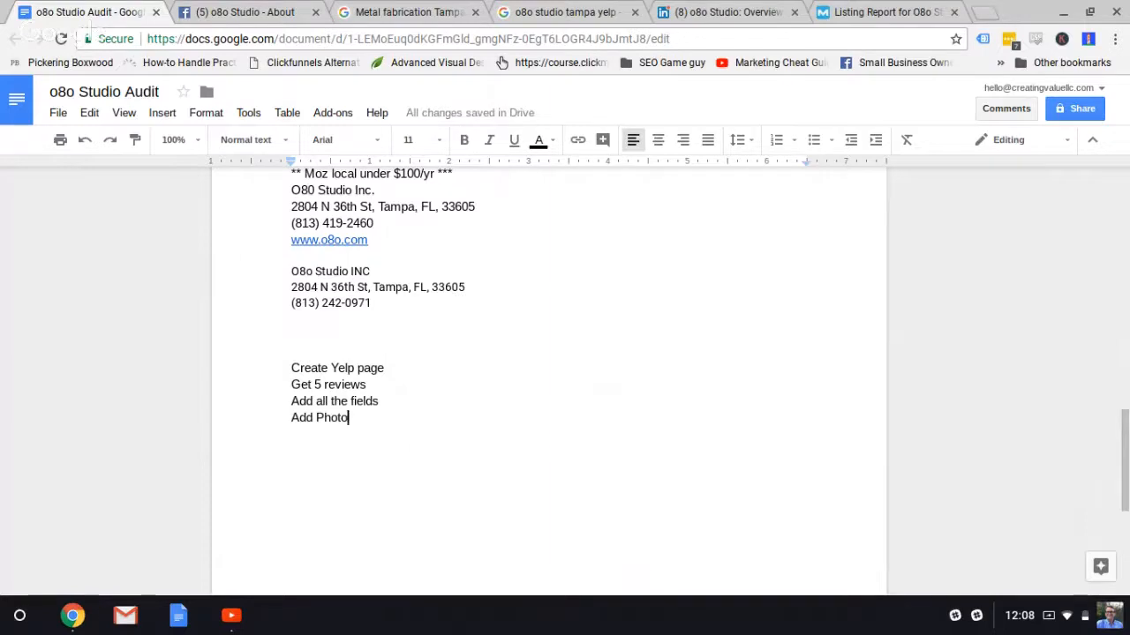
key("Return")
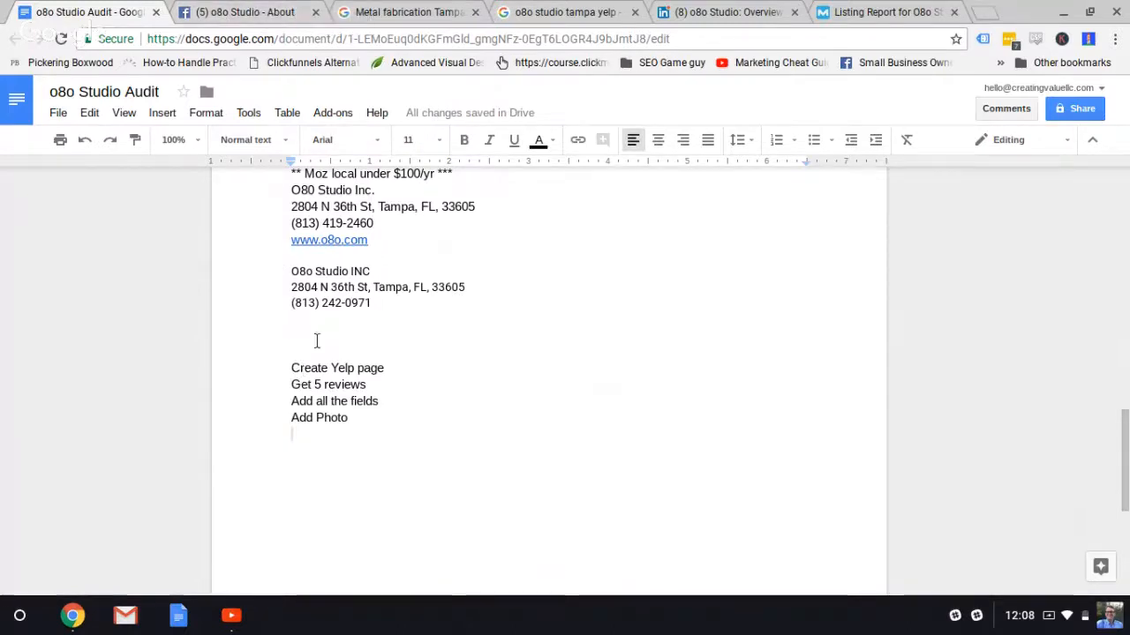
scroll(317, 341, "up", 1)
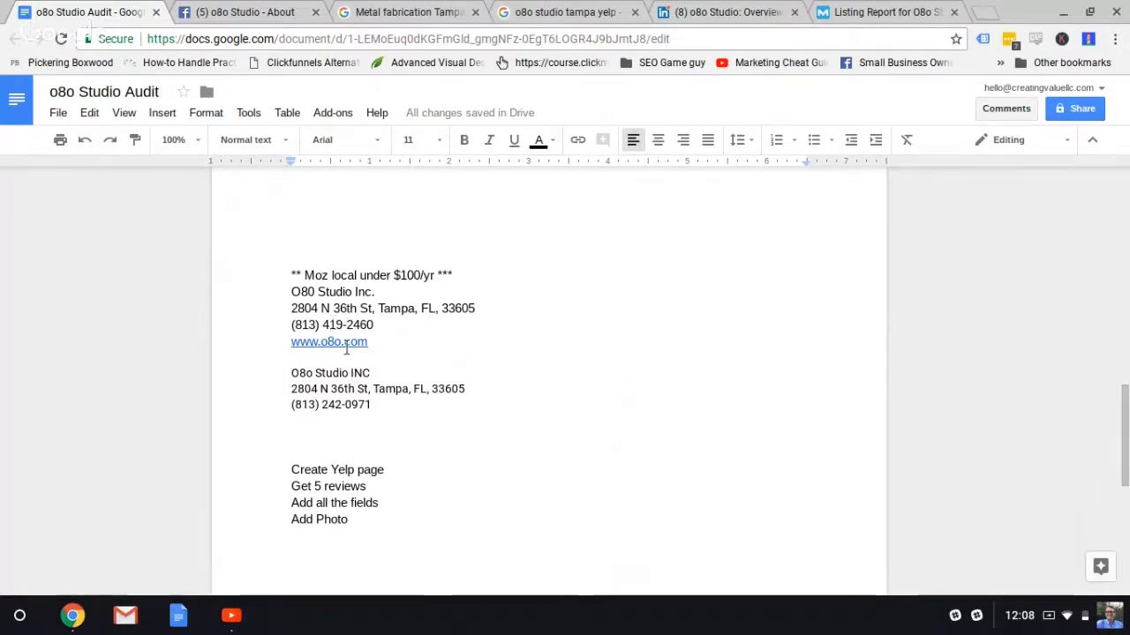
Close the o8o Studio Facebook About page and review the Google local results for "Metal fabrication Tampa"
left_click(214, 8)
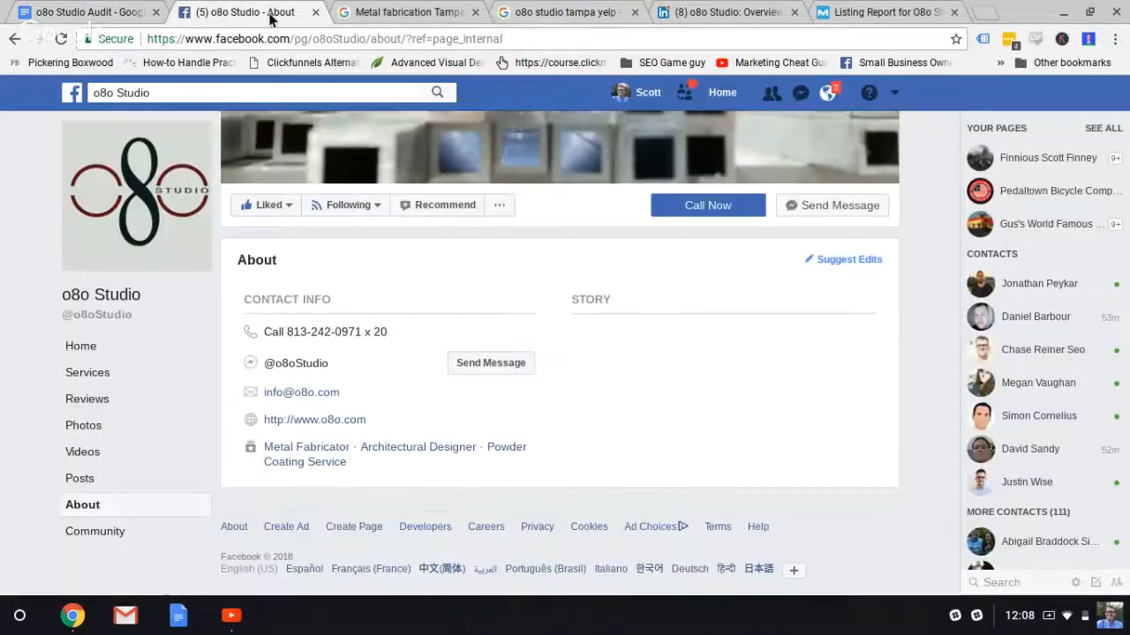
left_click(315, 12)
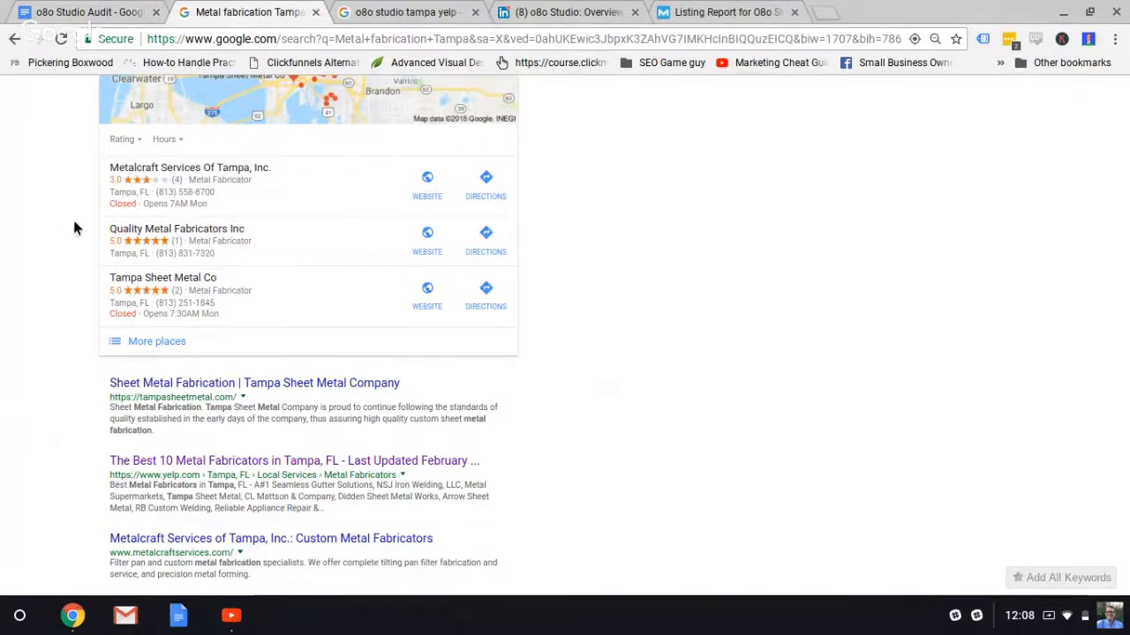
scroll(54, 337, "up", 2)
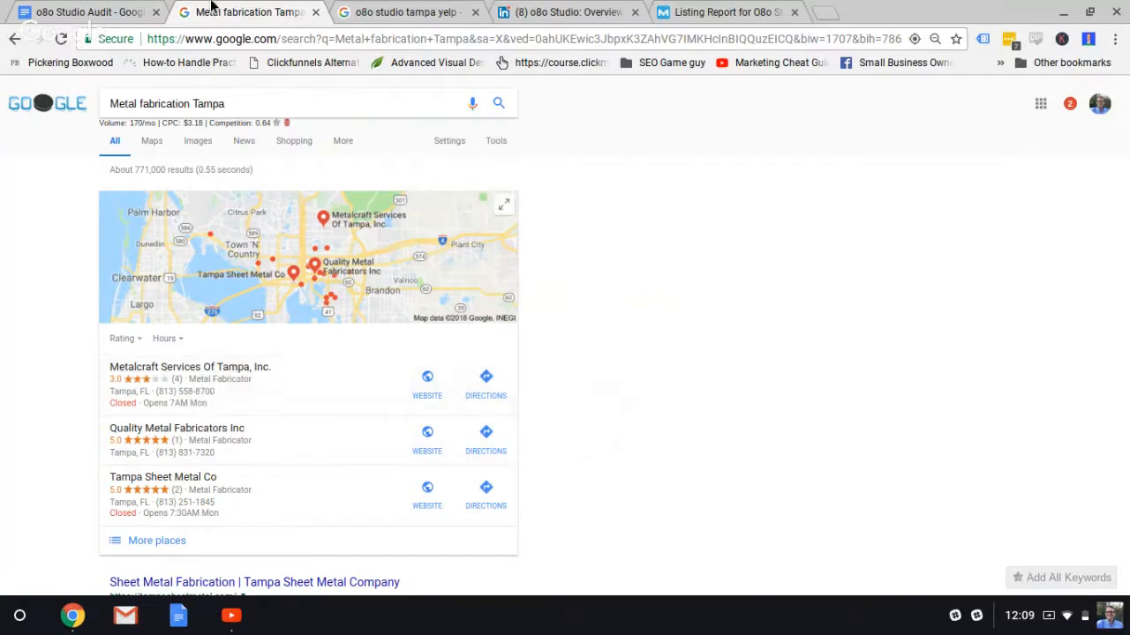
Copy the service "Powder Coating" from the services list in the o8o Studio Audit document
left_click(27, 7)
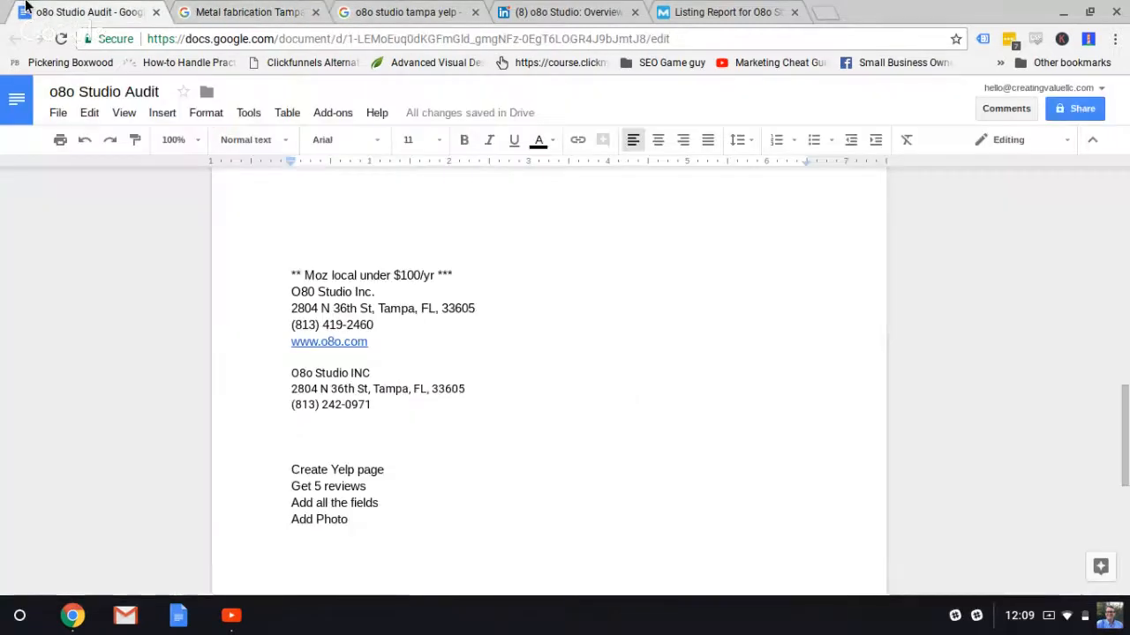
scroll(453, 360, "down", 3)
scroll(454, 359, "up", 15)
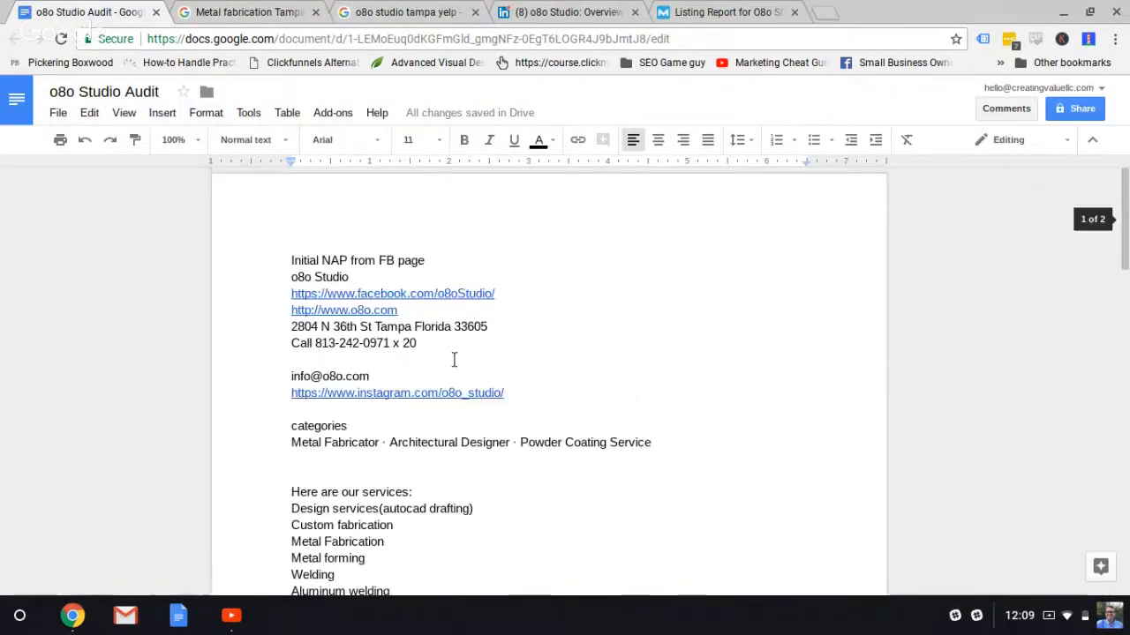
scroll(453, 359, "down", 5)
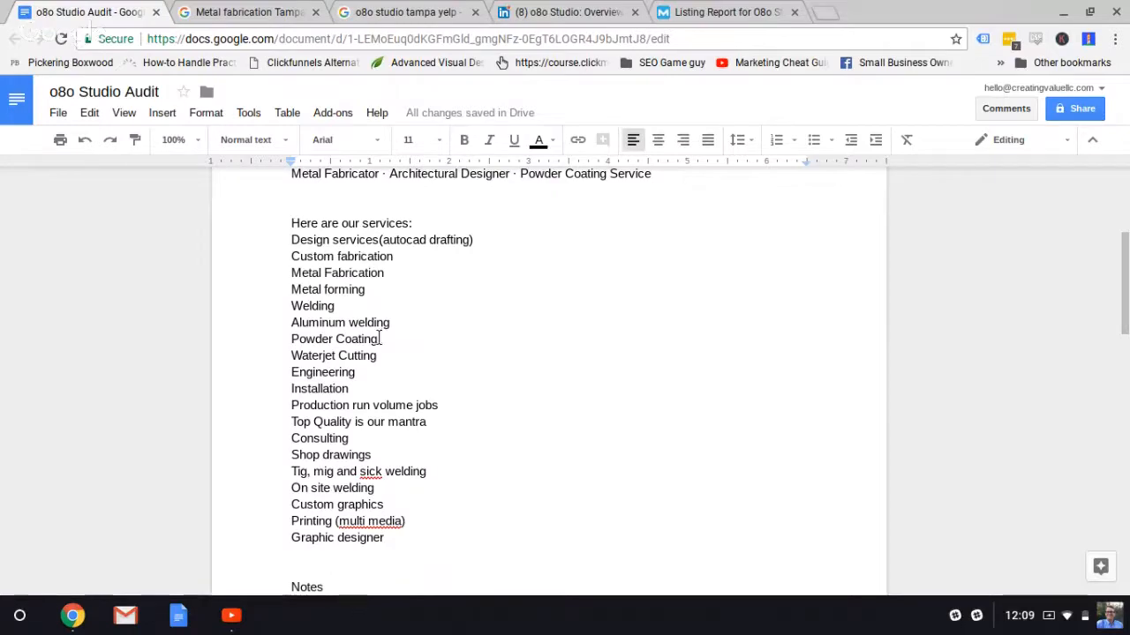
left_click_drag(378, 339, 277, 339)
key("ctrl+c")
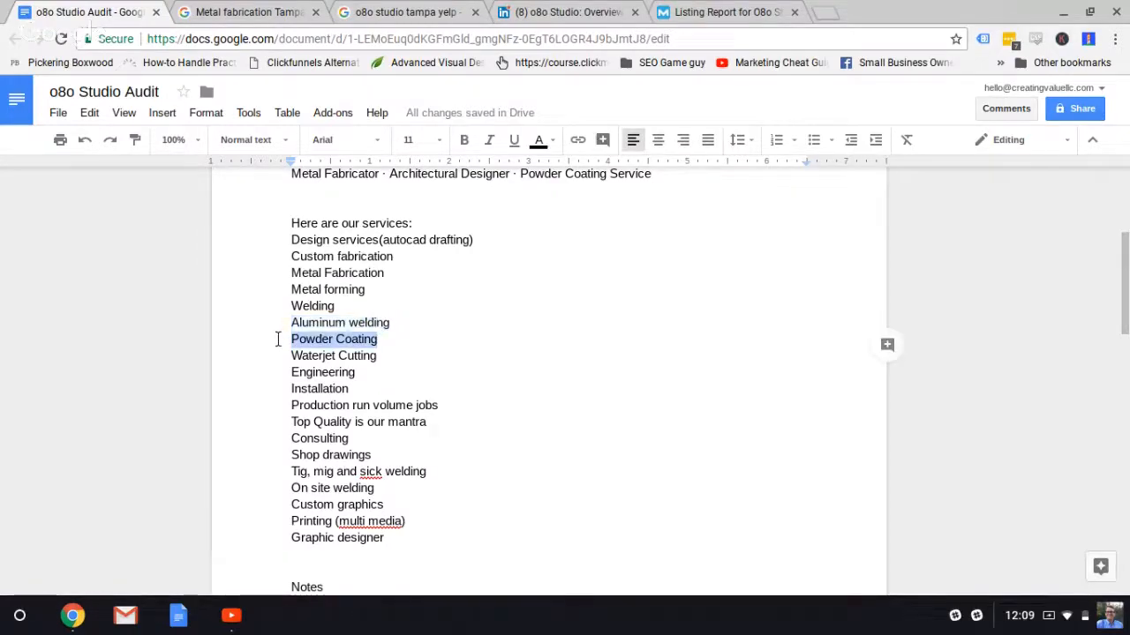
Search Google for "Powder Coating Tampa" and check the map listings and organic results for o8o Studio
left_click(247, 11)
left_click(187, 103)
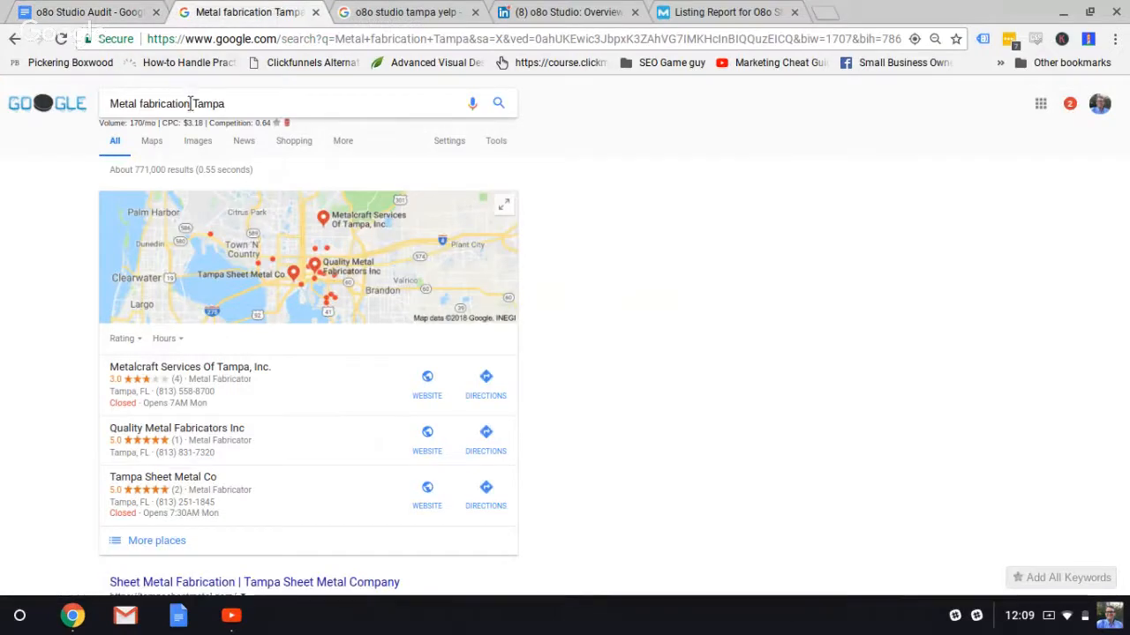
left_click_drag(187, 104, 97, 102)
key("ctrl+v")
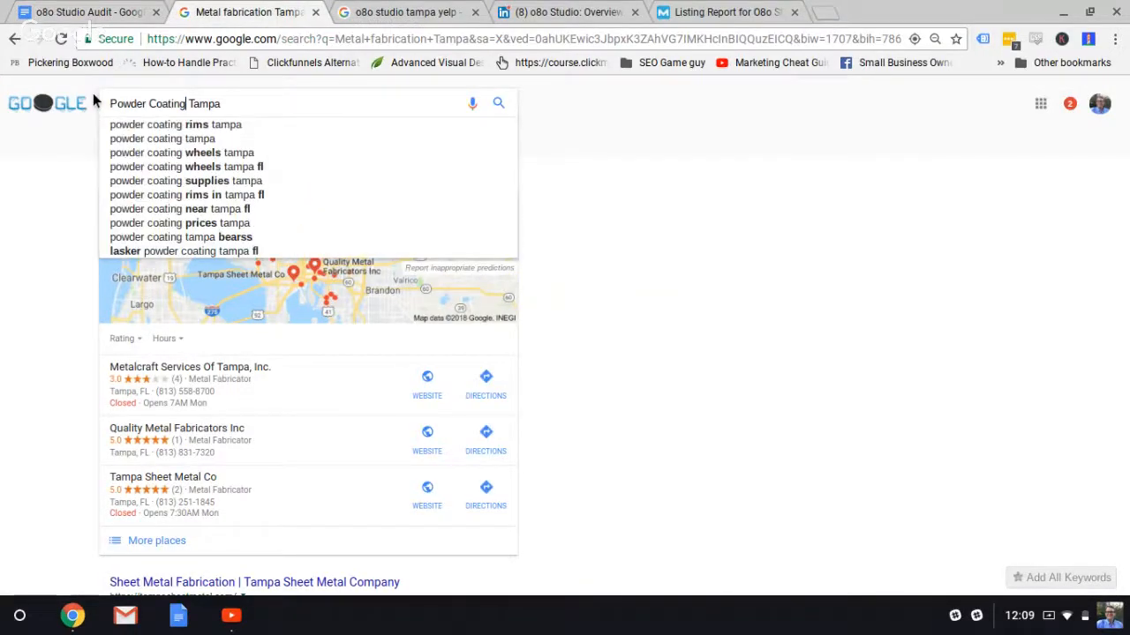
key("Return")
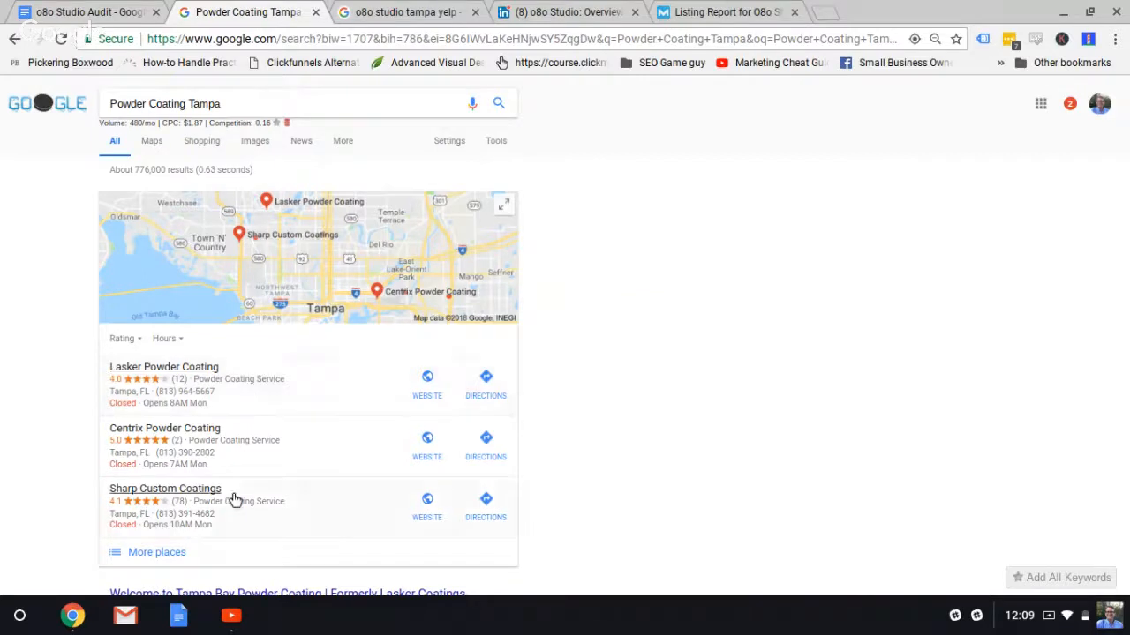
scroll(275, 403, "down", 2)
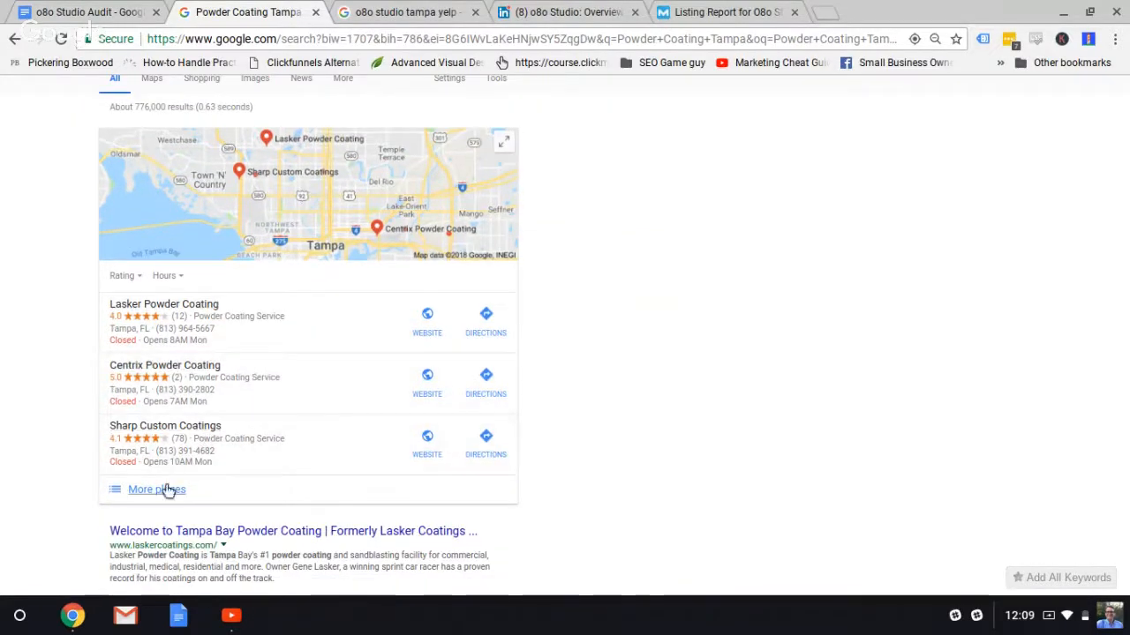
scroll(168, 491, "down", 3)
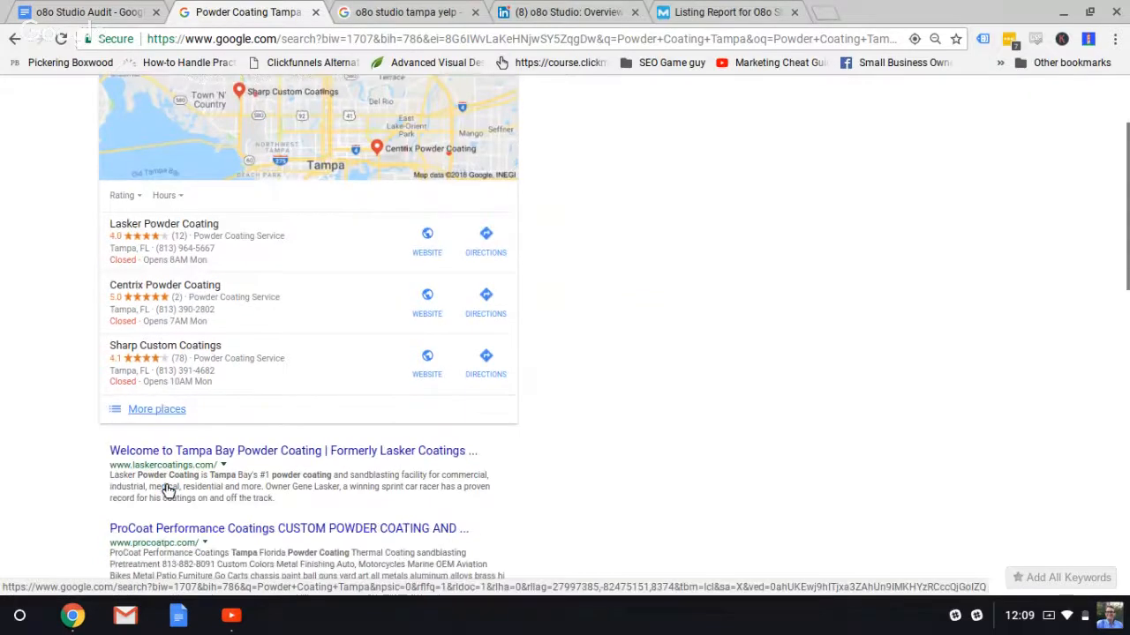
scroll(53, 491, "down", 3)
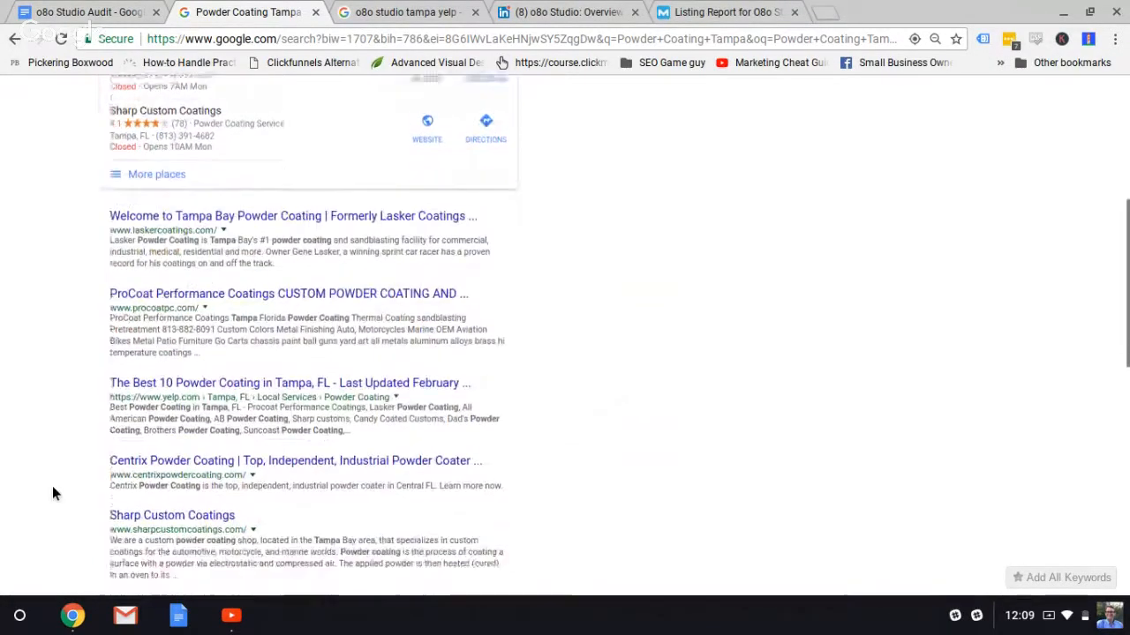
scroll(52, 491, "down", 3)
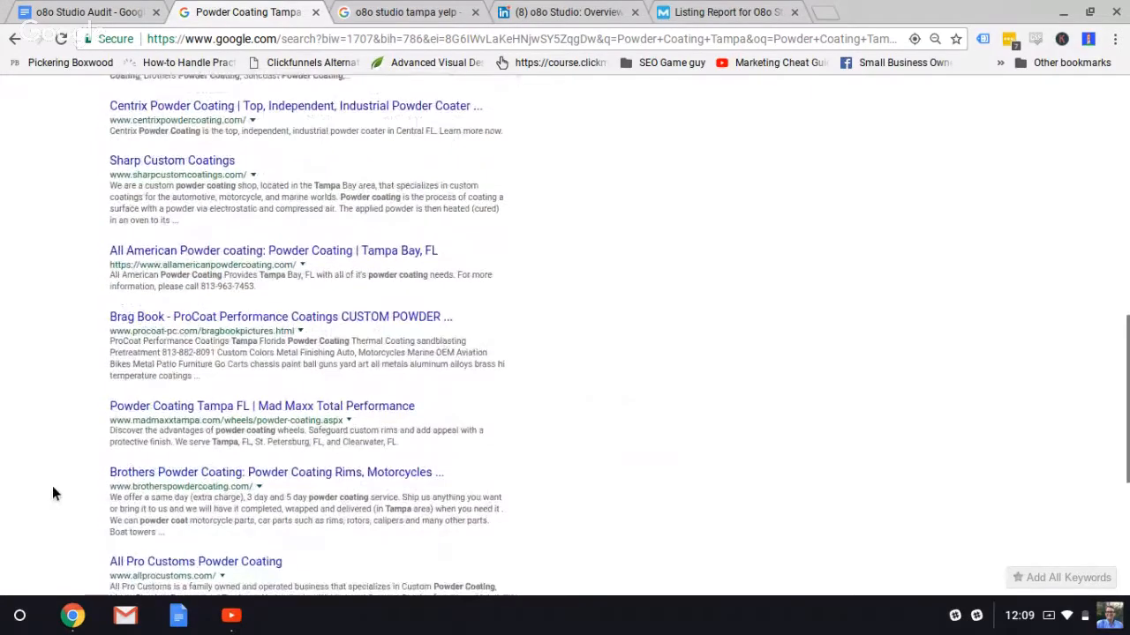
scroll(53, 494, "down", 2)
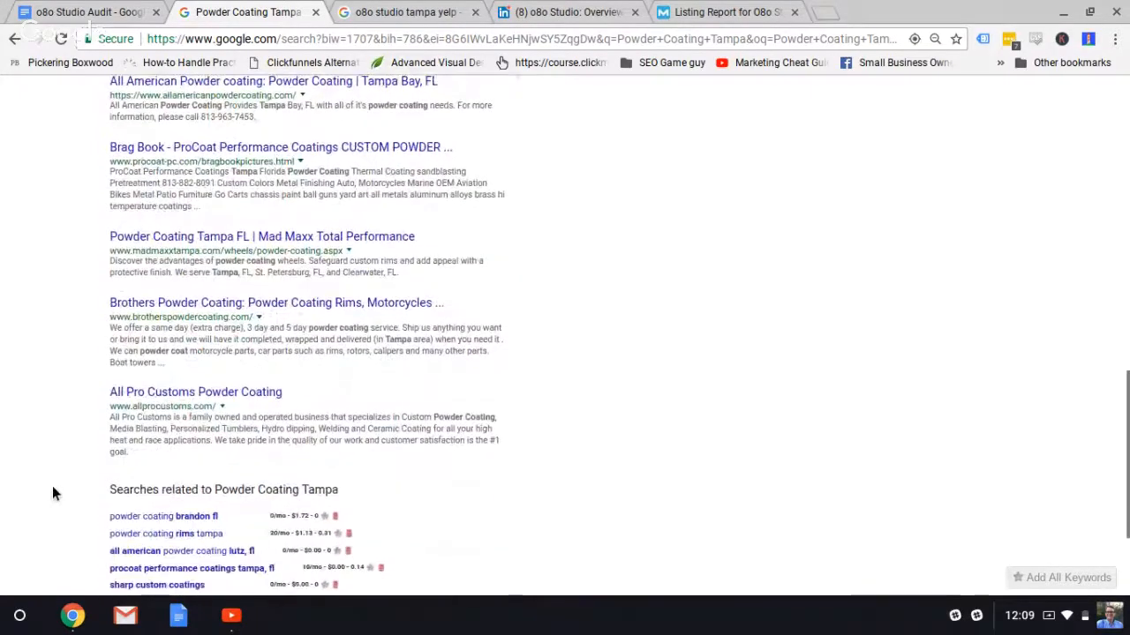
scroll(52, 493, "up", 10)
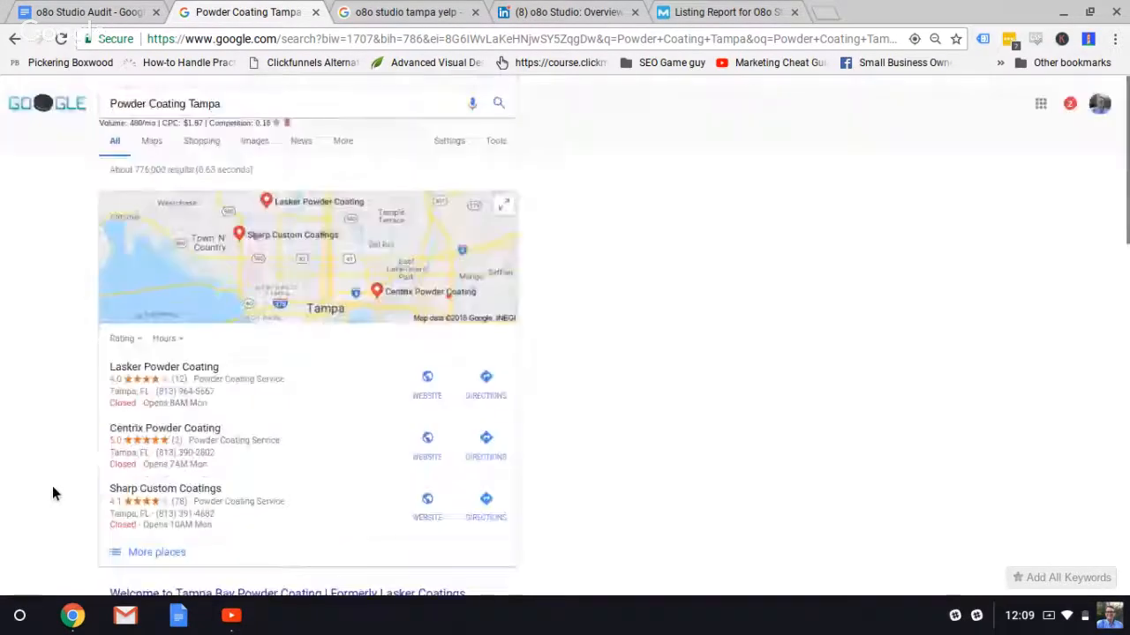
Open the full list of local powder coating businesses in Tampa and examine which companies are listed
left_click(154, 556)
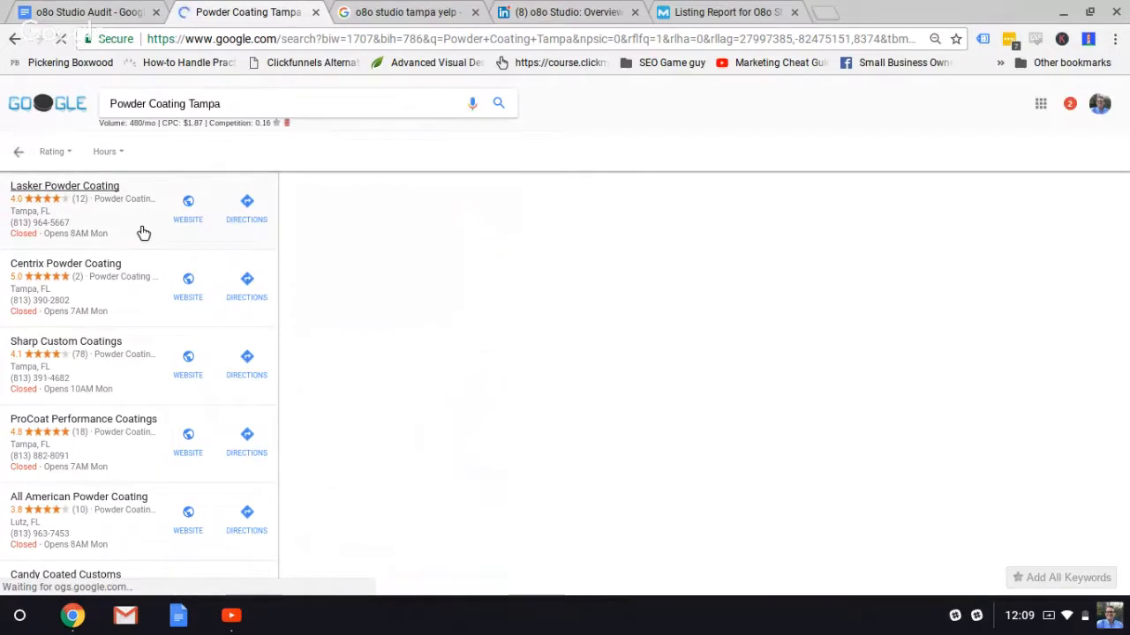
scroll(143, 232, "down", 1)
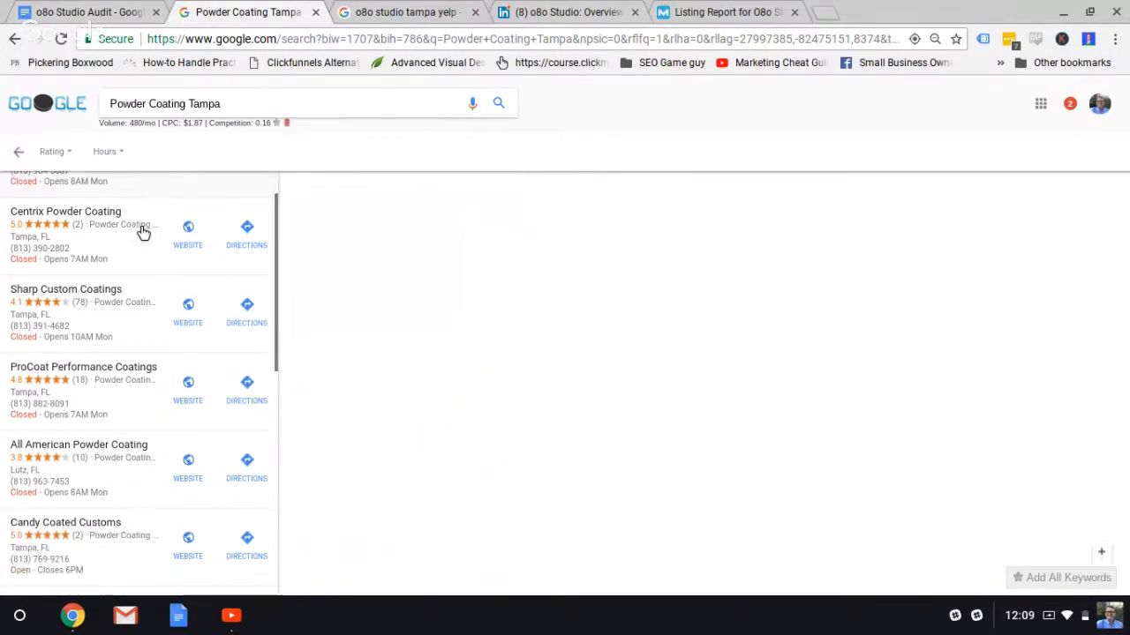
scroll(143, 233, "down", 3)
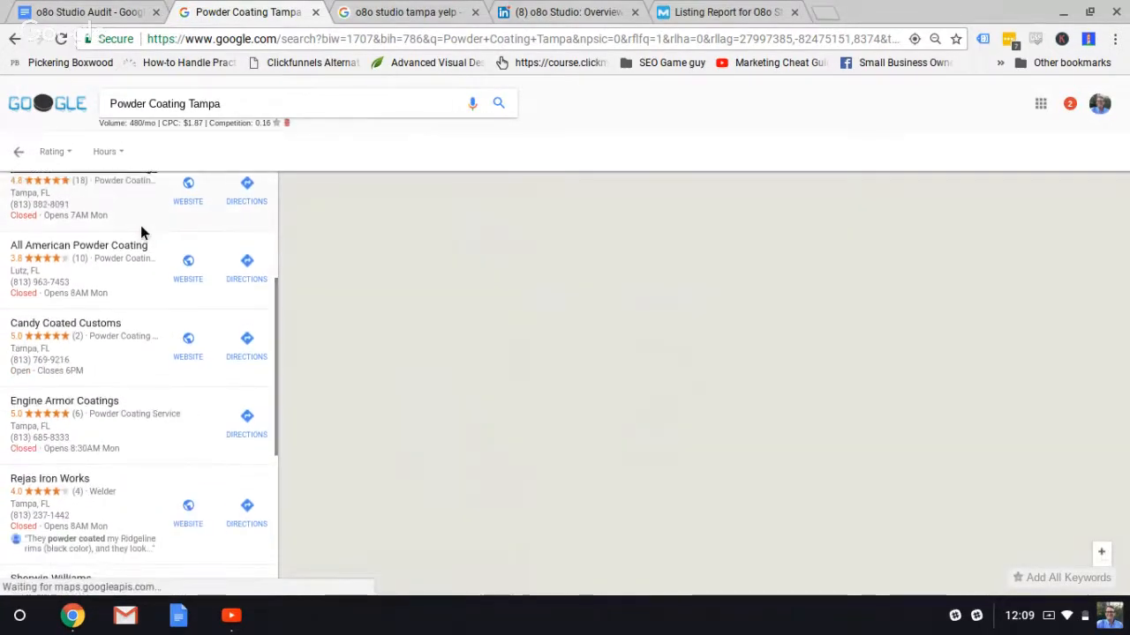
scroll(142, 232, "down", 5)
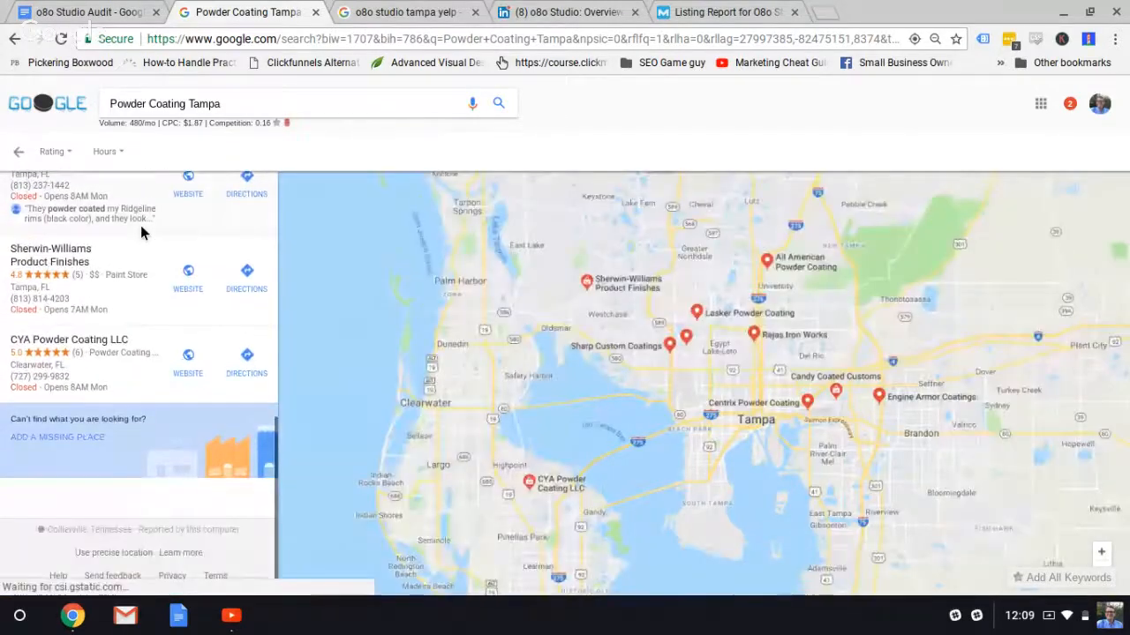
scroll(141, 232, "up", 2)
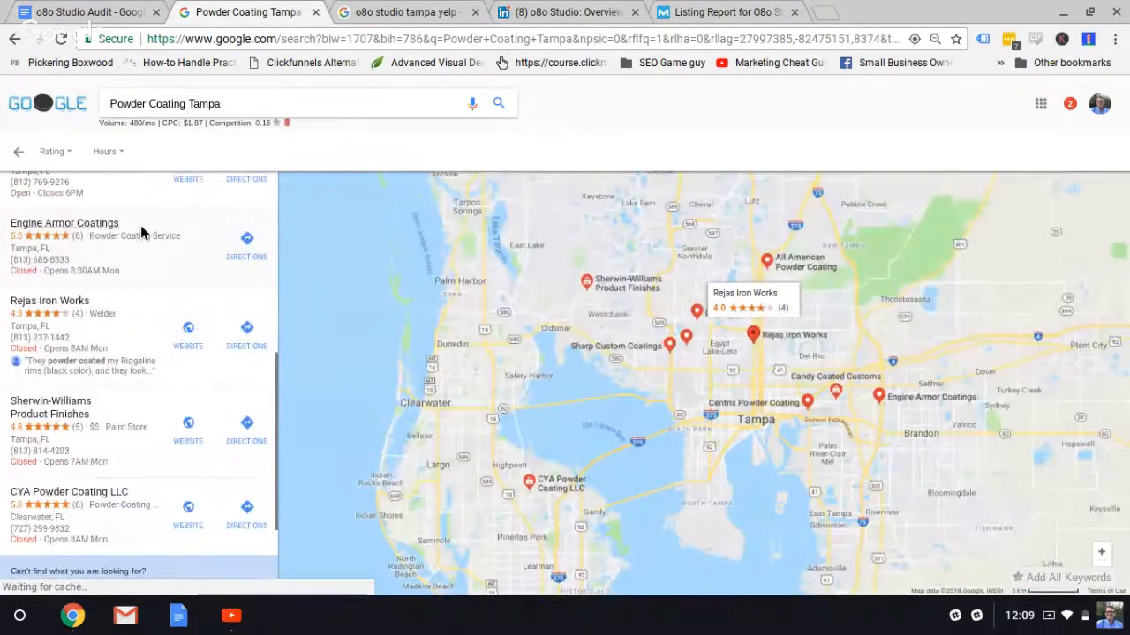
scroll(141, 232, "up", 6)
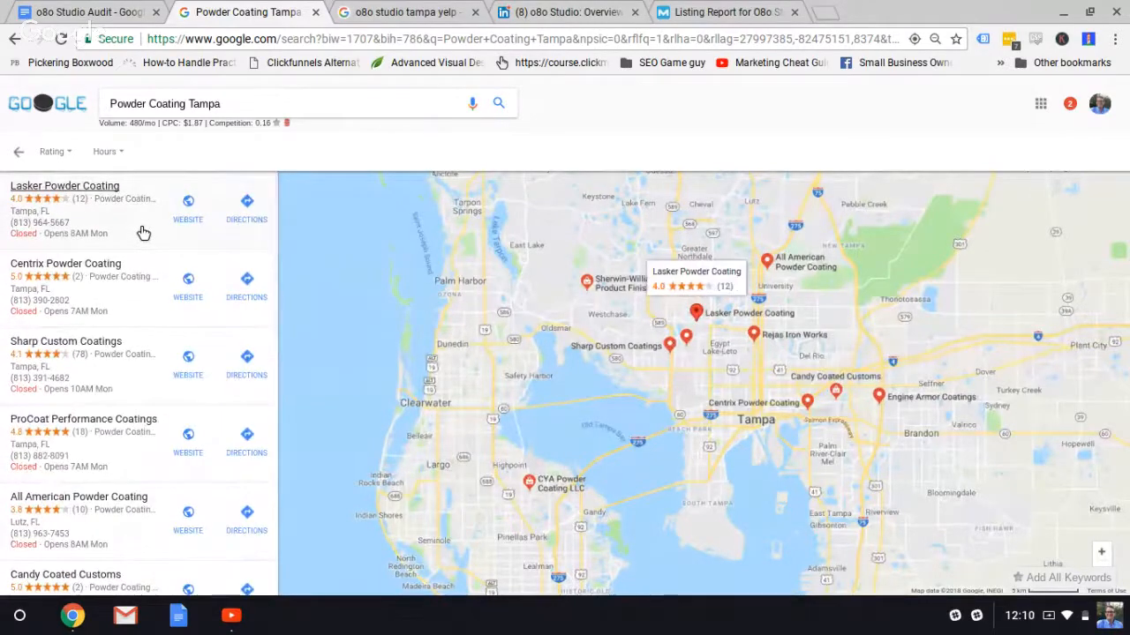
scroll(143, 232, "down", 6)
scroll(143, 232, "up", 8)
Select the service "Graphic designer" in the services list of the o8o Studio Audit document
left_click(55, 11)
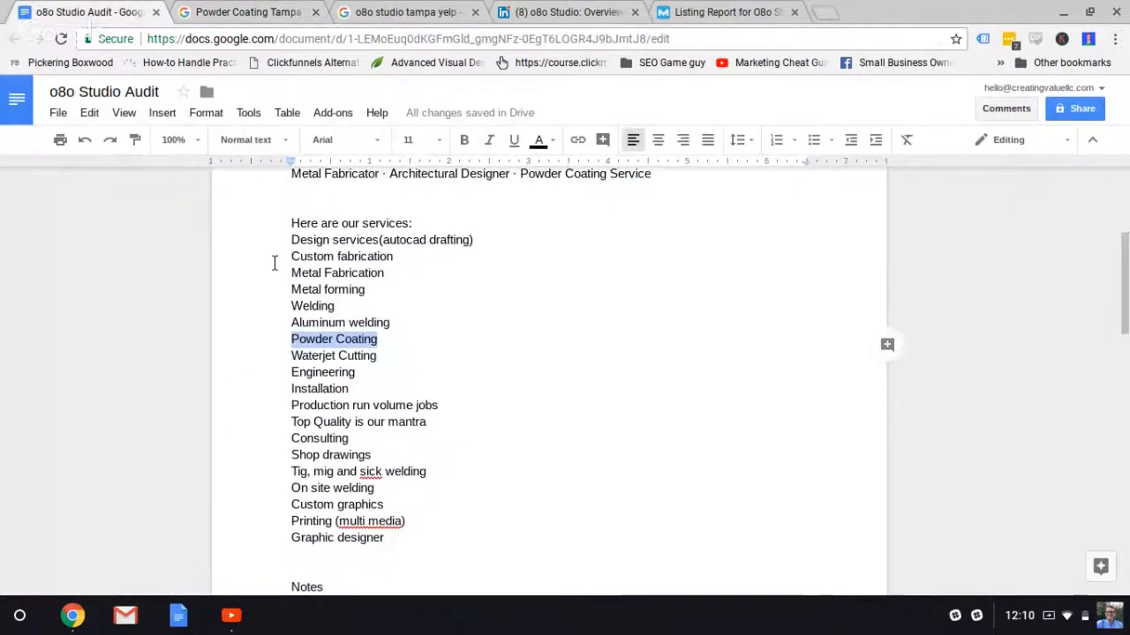
scroll(275, 262, "down", 2)
scroll(274, 263, "up", 1)
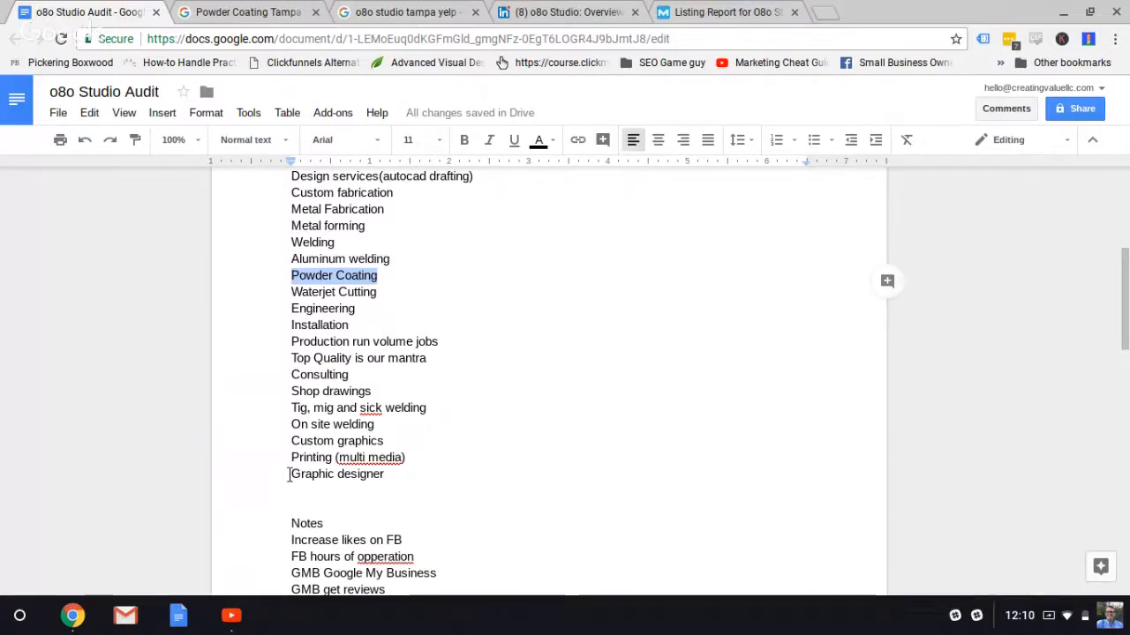
triple_click(389, 475)
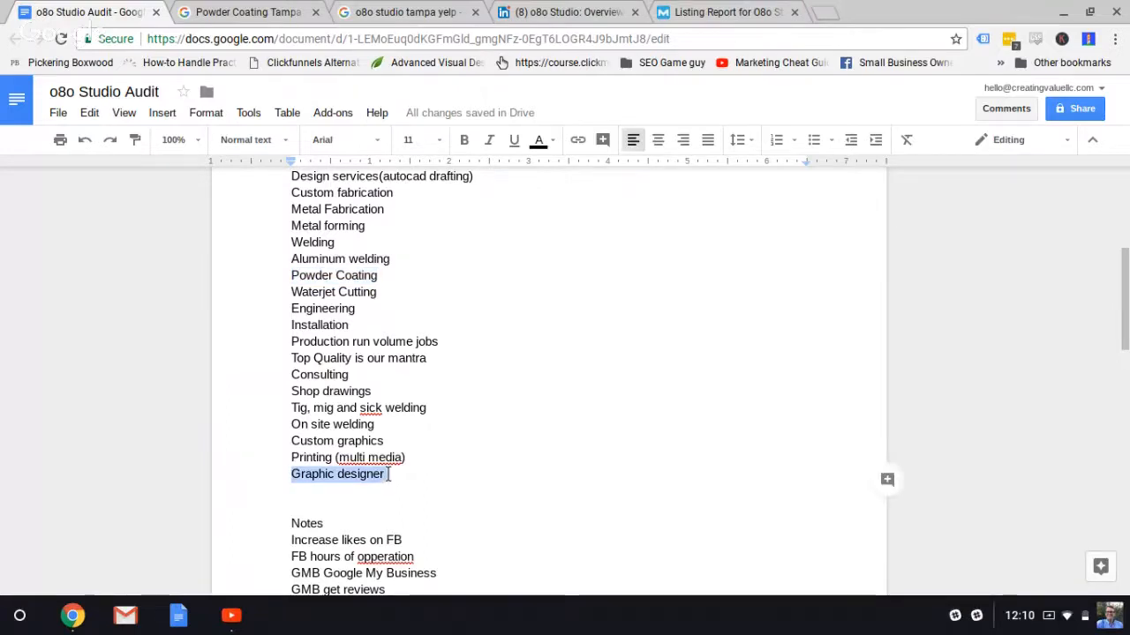
scroll(388, 474, "up", 2)
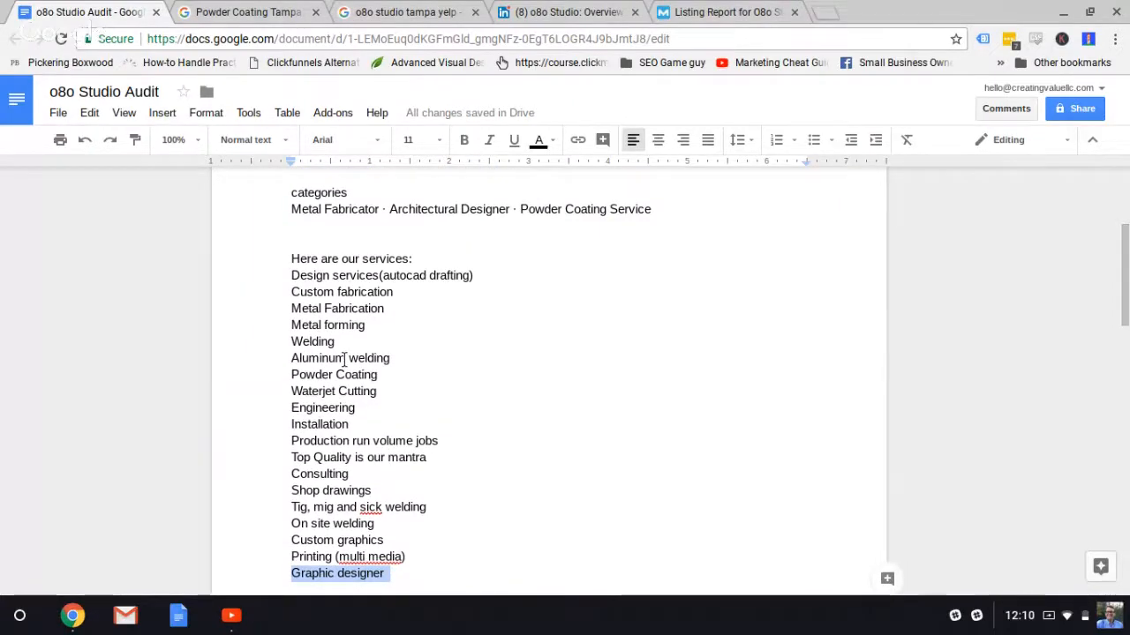
Search Google for "Graphic designer Tampa" and check the local business listings
left_click(237, 9)
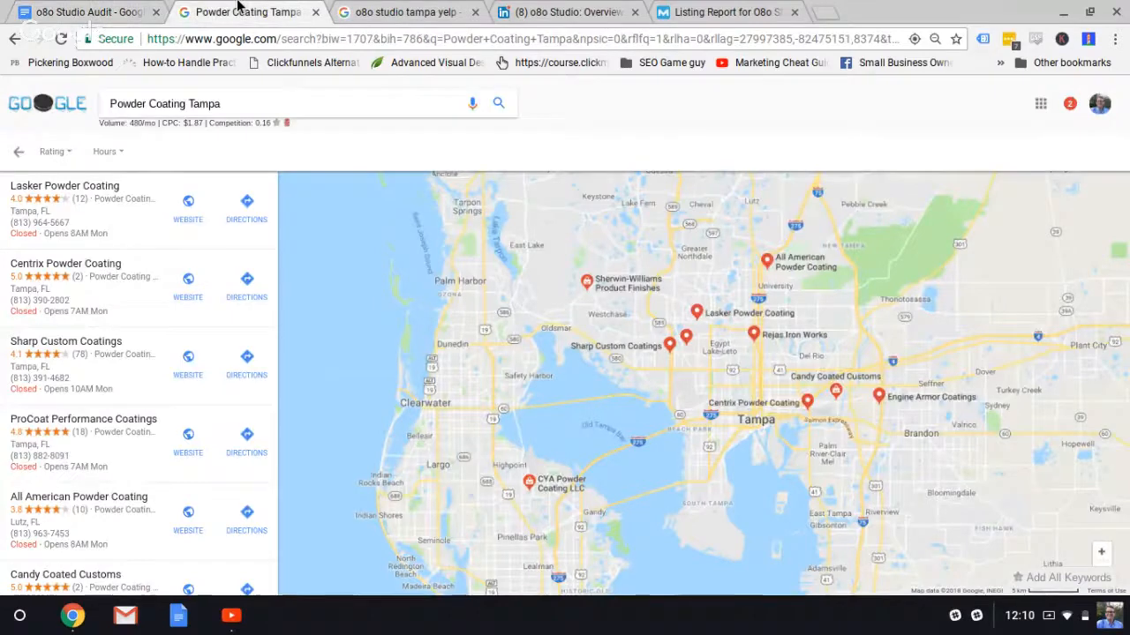
left_click(14, 40)
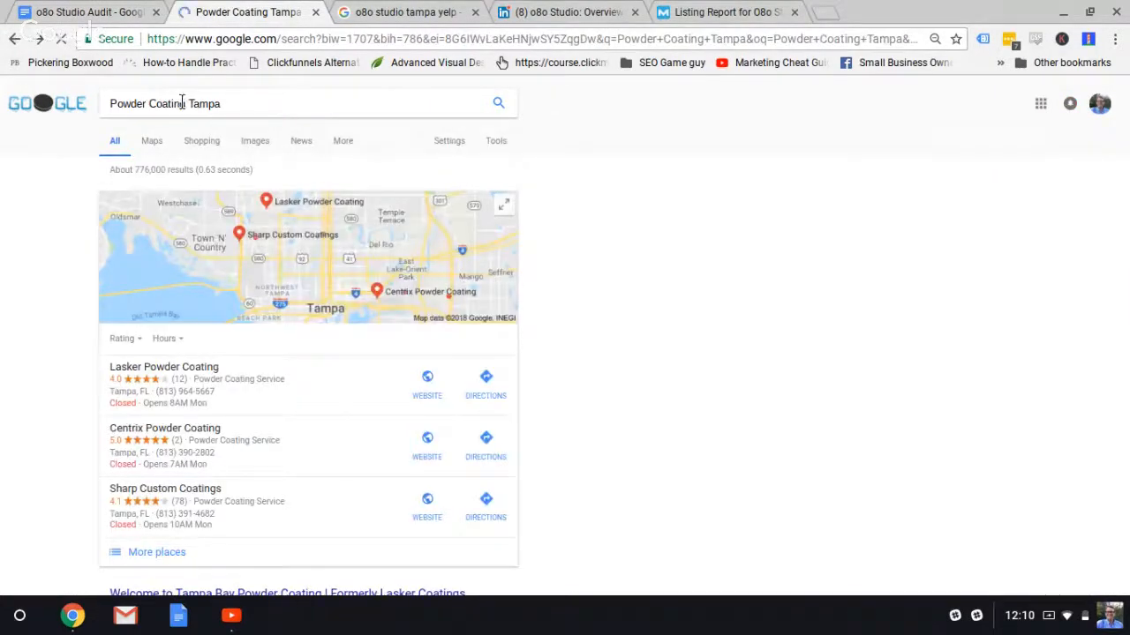
left_click_drag(182, 102, 94, 102)
key("BackSpace")
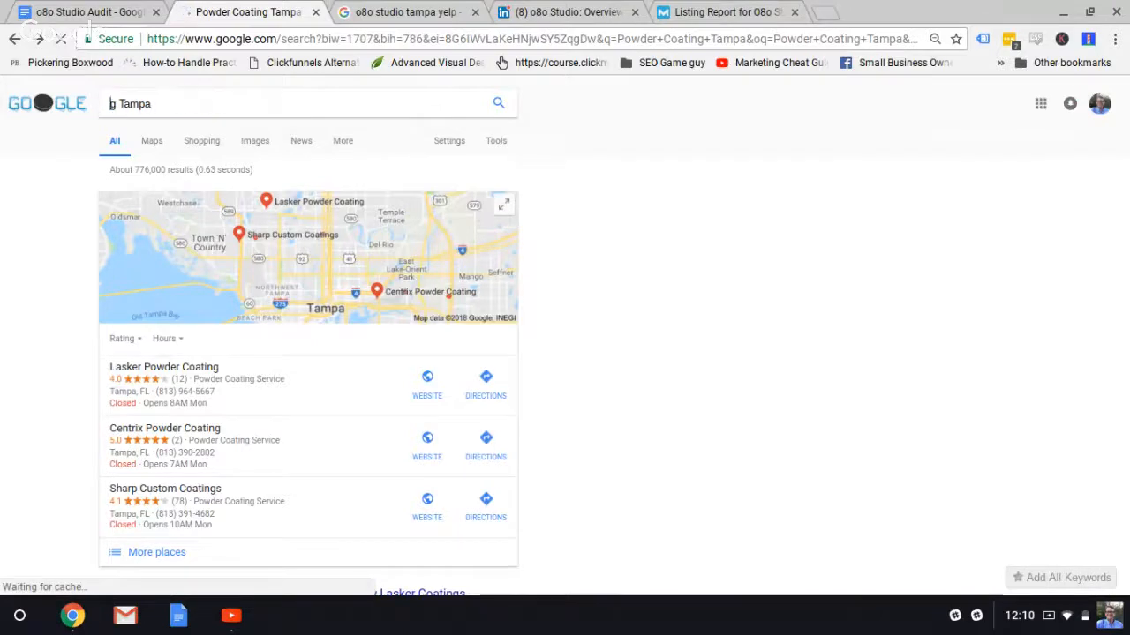
key("Delete")
type("Graphic designer")
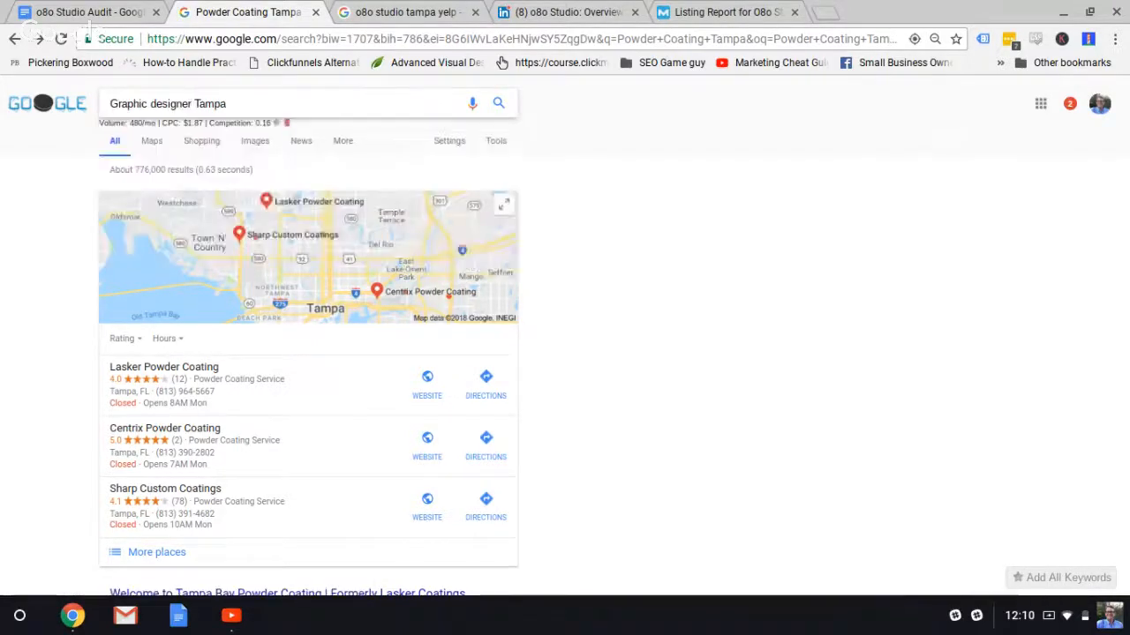
key("Return")
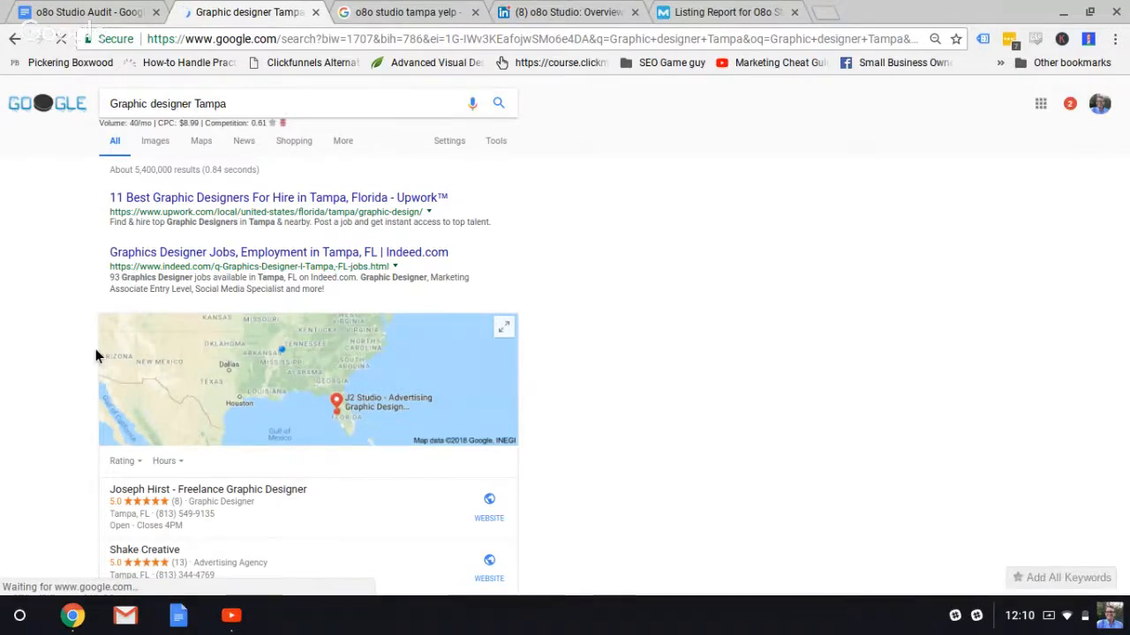
scroll(97, 351, "down", 2)
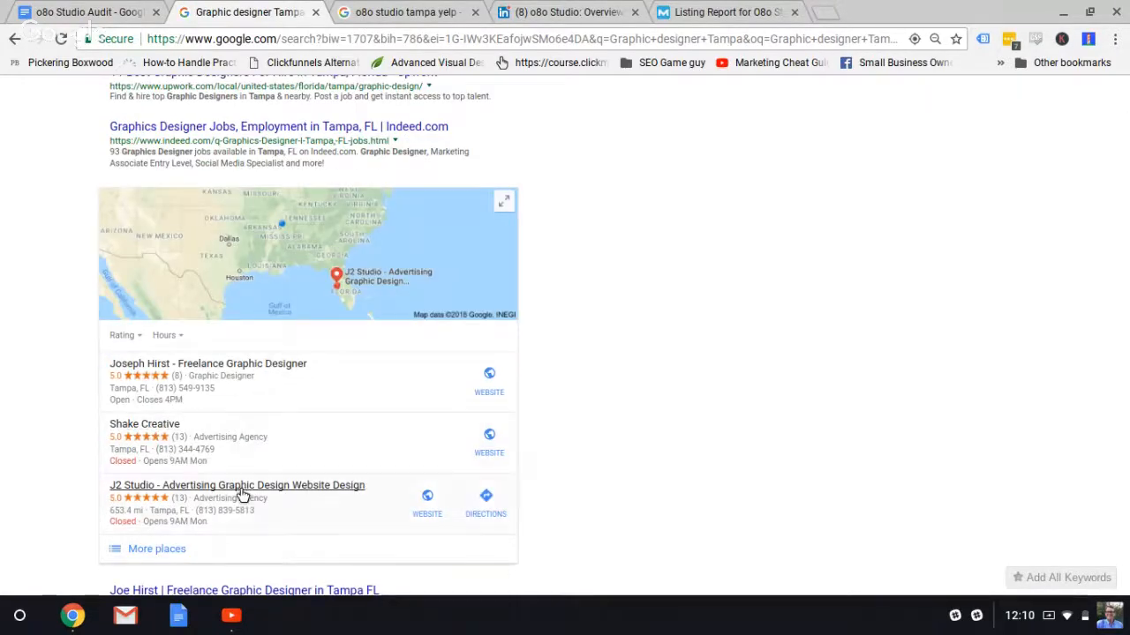
Examine the map listings and organic results for "Graphic designer Tampa" to see which companies and directories rank
left_click(197, 524)
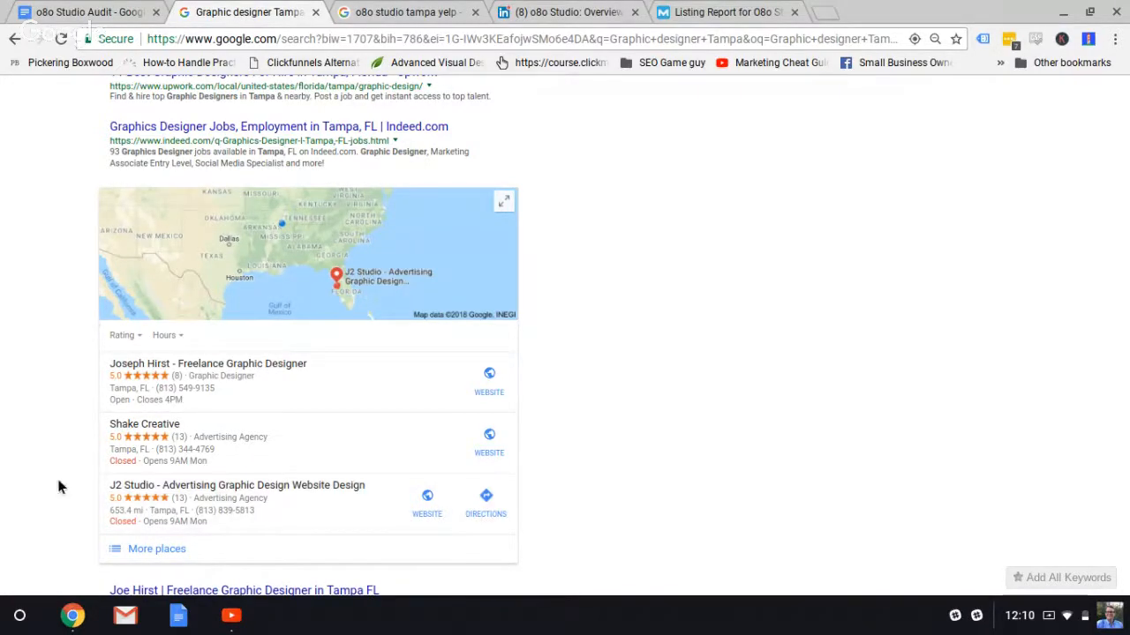
scroll(58, 486, "down", 1)
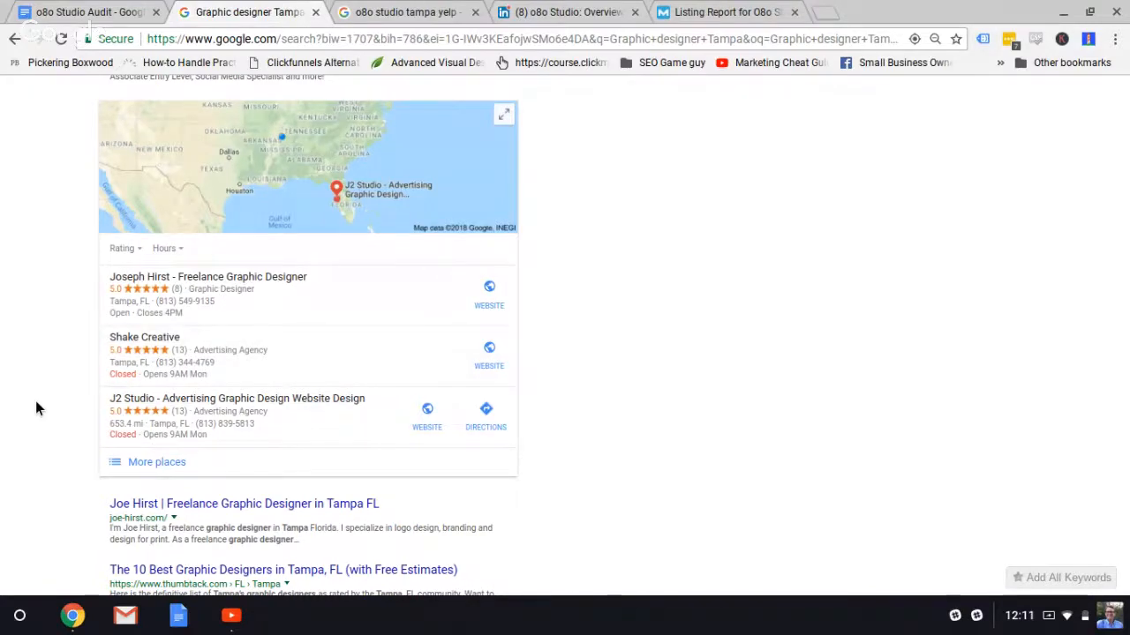
scroll(36, 407, "down", 5)
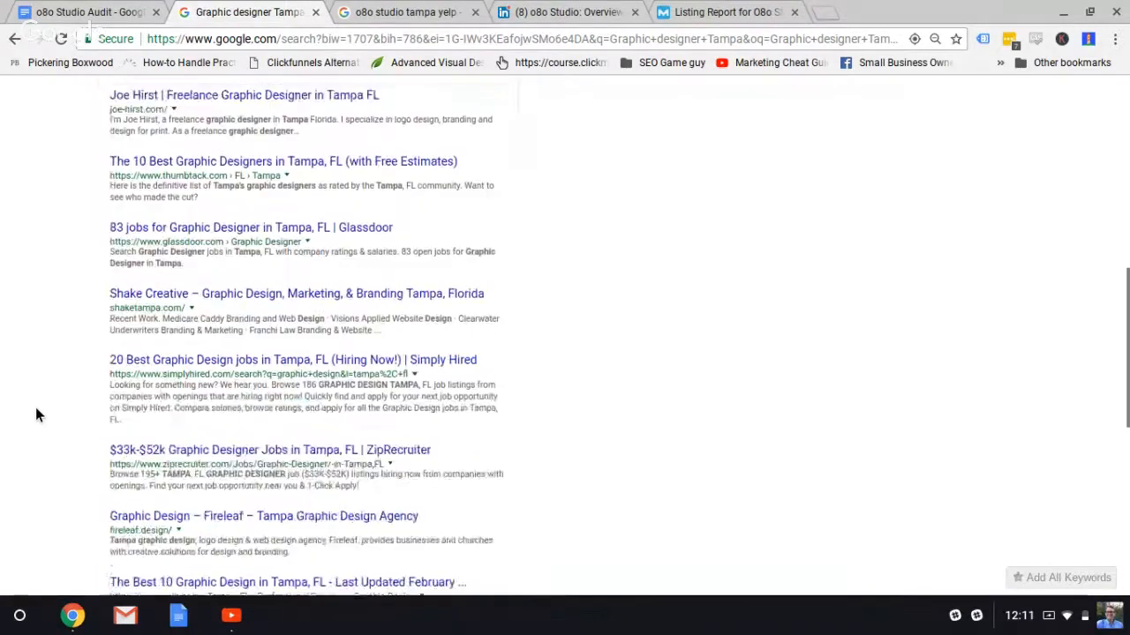
scroll(37, 411, "down", 1)
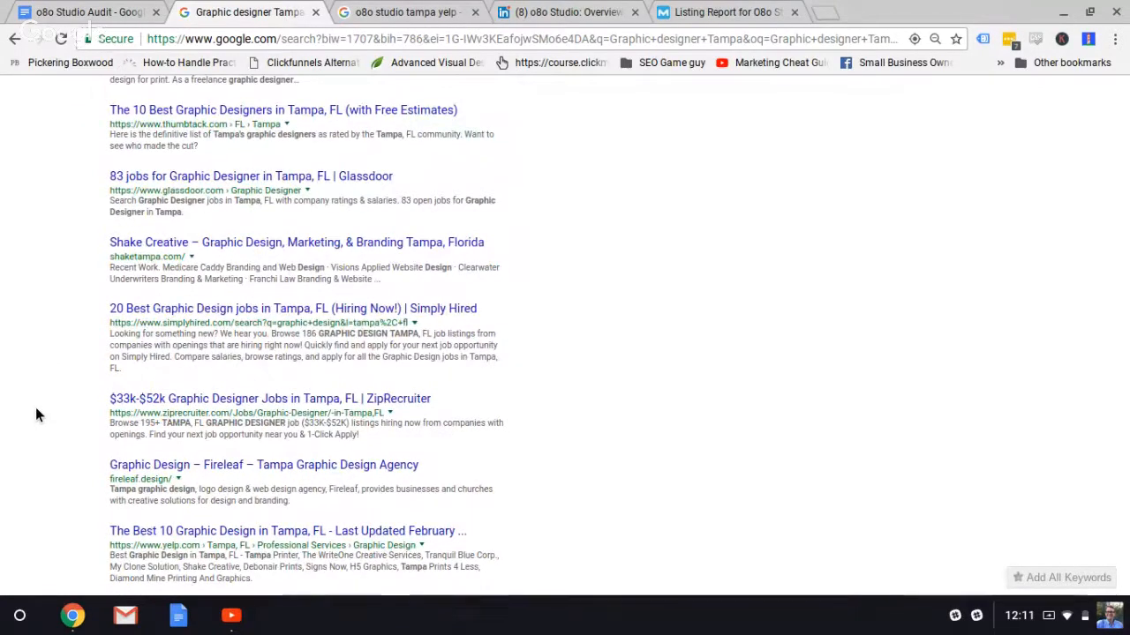
scroll(36, 407, "down", 1)
scroll(35, 407, "up", 6)
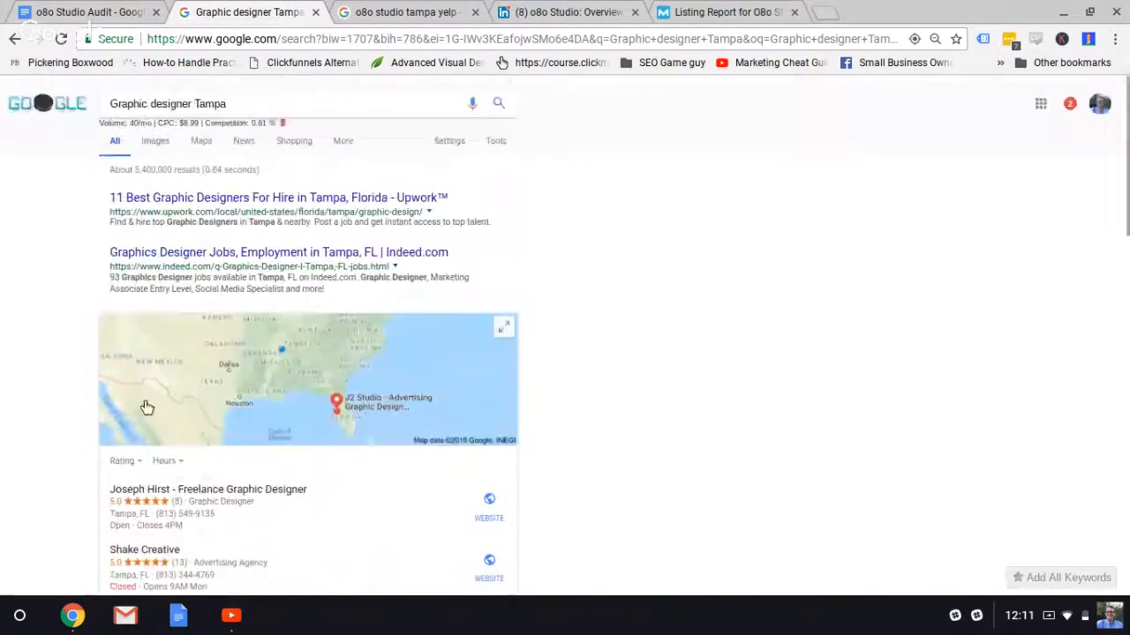
Review the services list in the o8o Studio Audit document
left_click(75, 7)
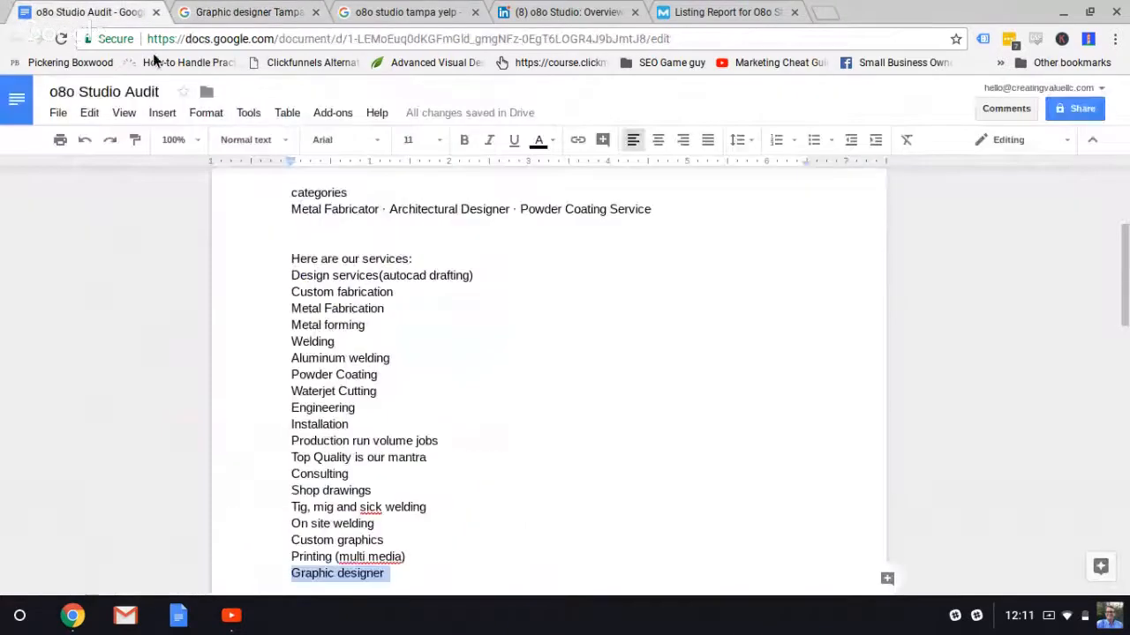
scroll(336, 313, "down", 2)
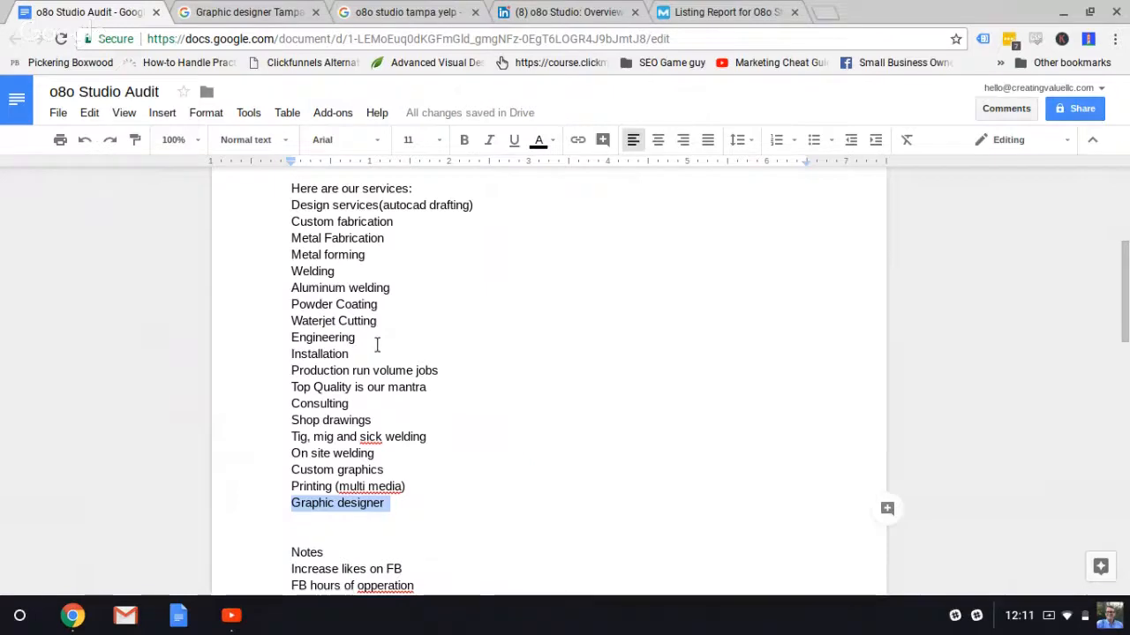
scroll(377, 344, "up", 1)
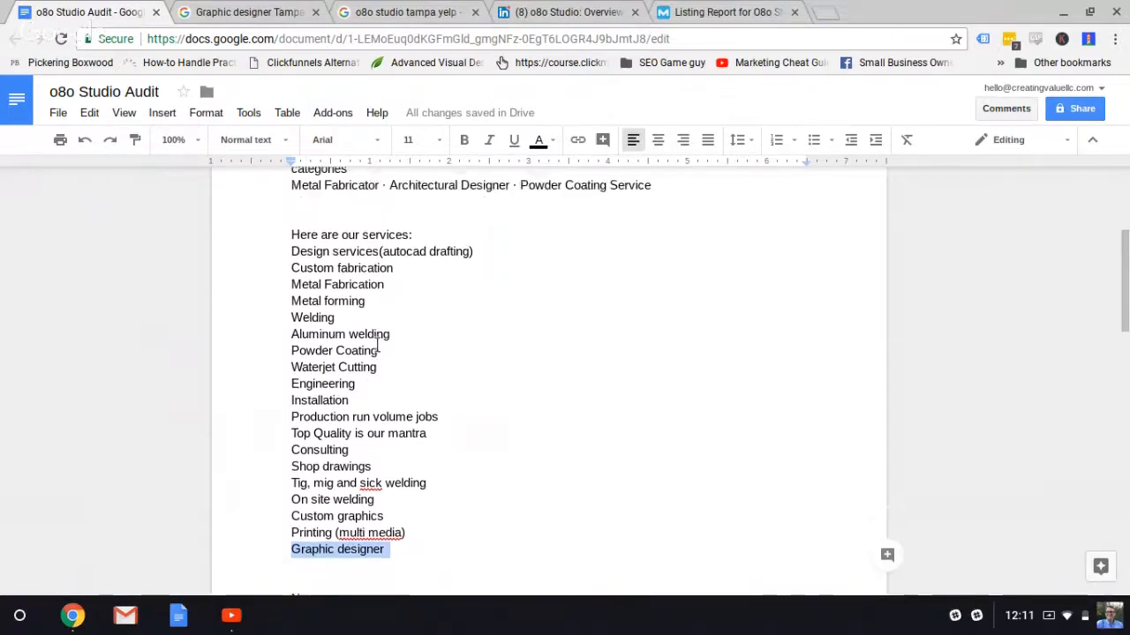
Revisit the powder coating search, the Yelp search, the LinkedIn company page and the Moz listing report for o8o Studio
left_click(254, 11)
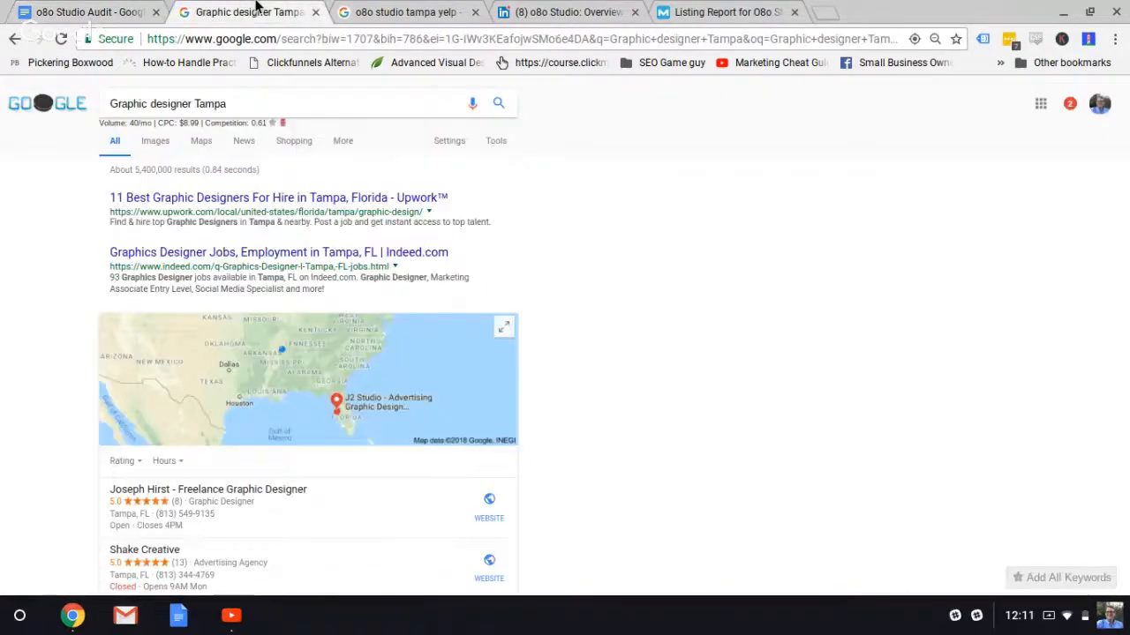
left_click(14, 39)
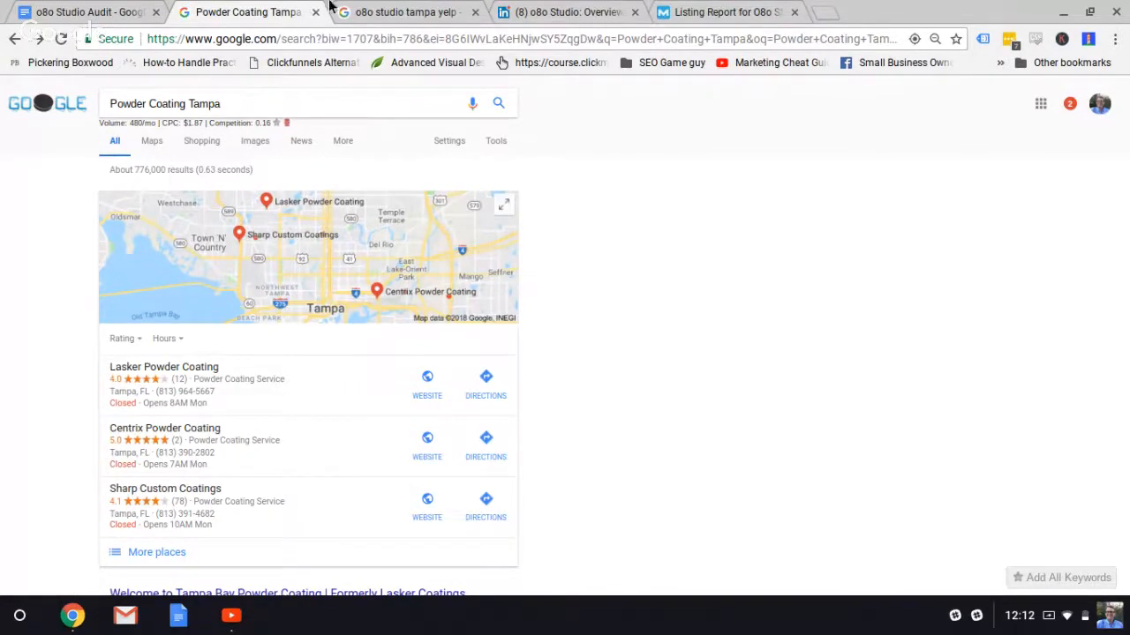
left_click(389, 9)
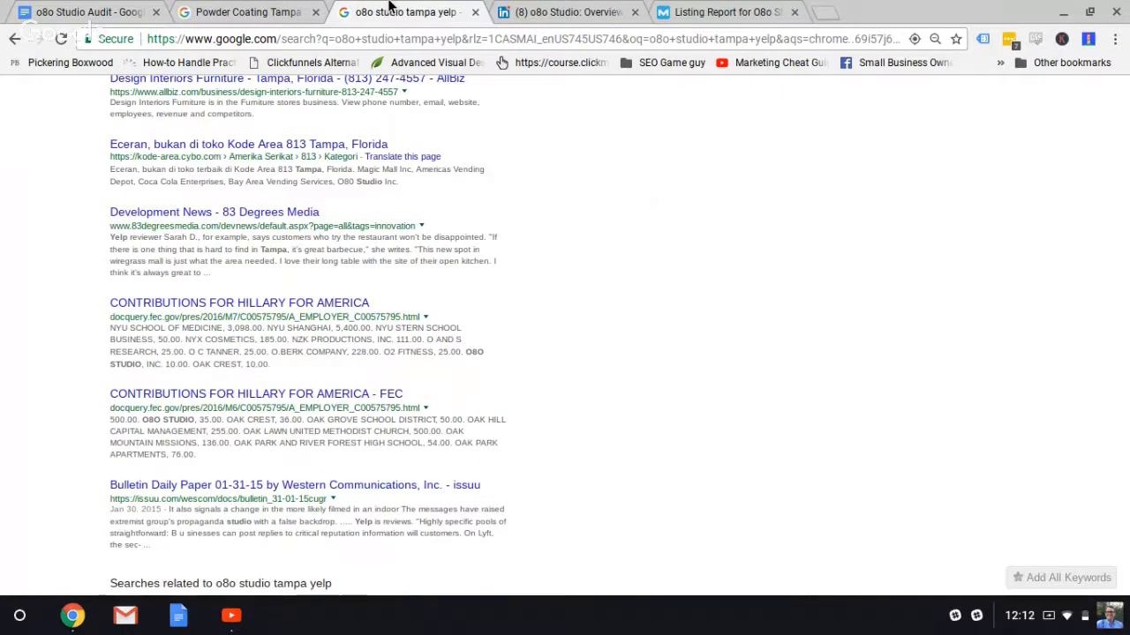
left_click(565, 11)
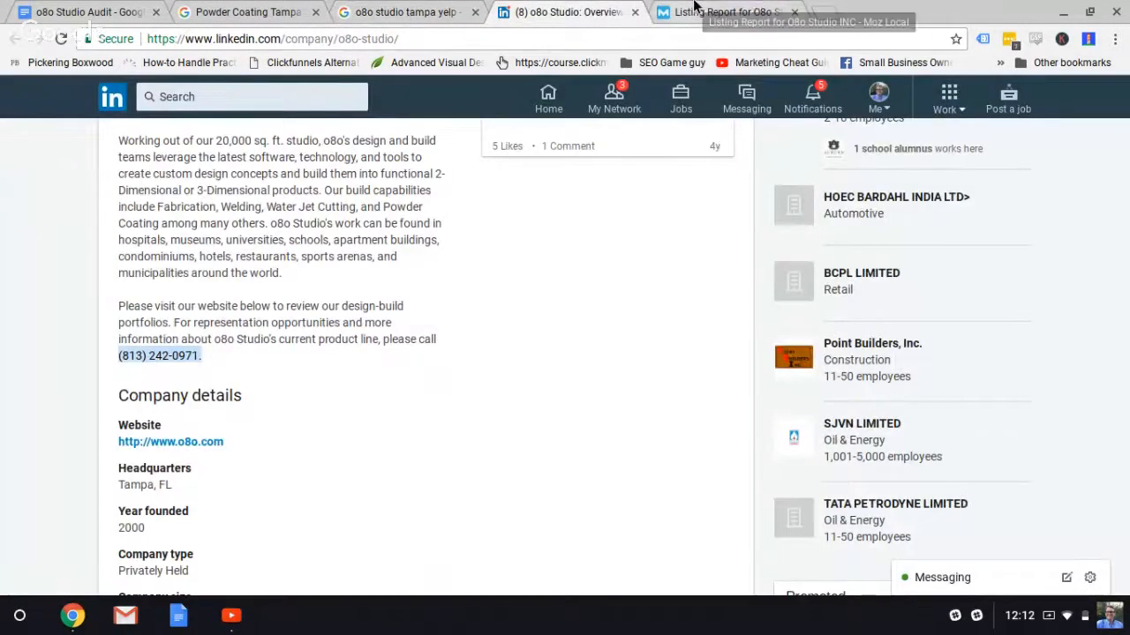
left_click(769, 9)
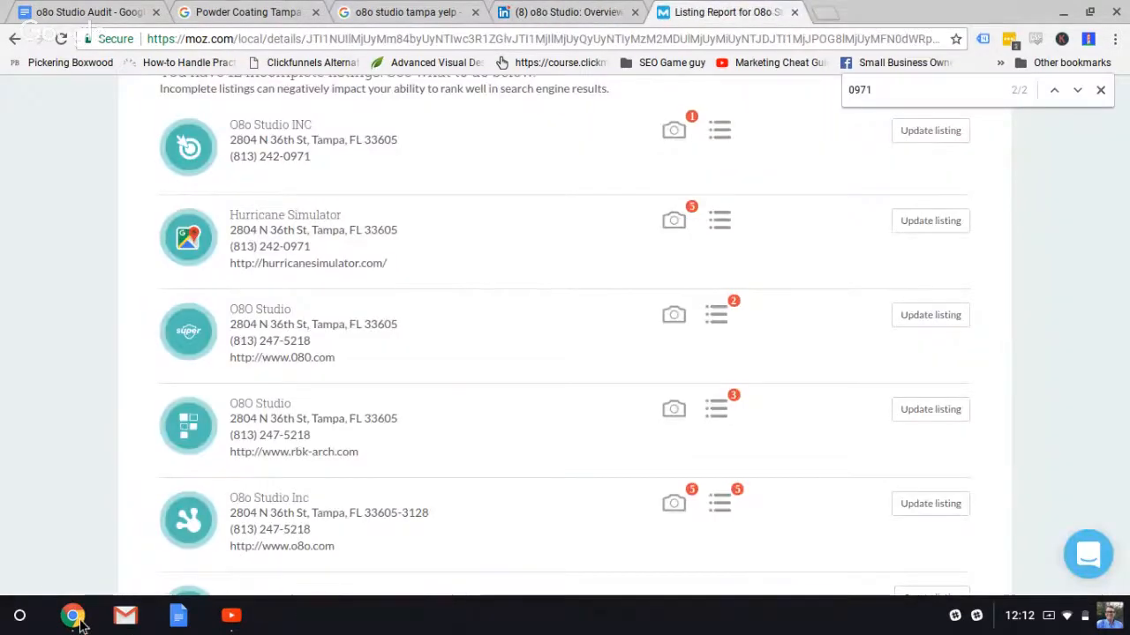
In the o8o Studio Audit document, add the lines "Determine", "NAPW" and "Run MOZ Local" as a new block below "Add Photo"
left_click(110, 11)
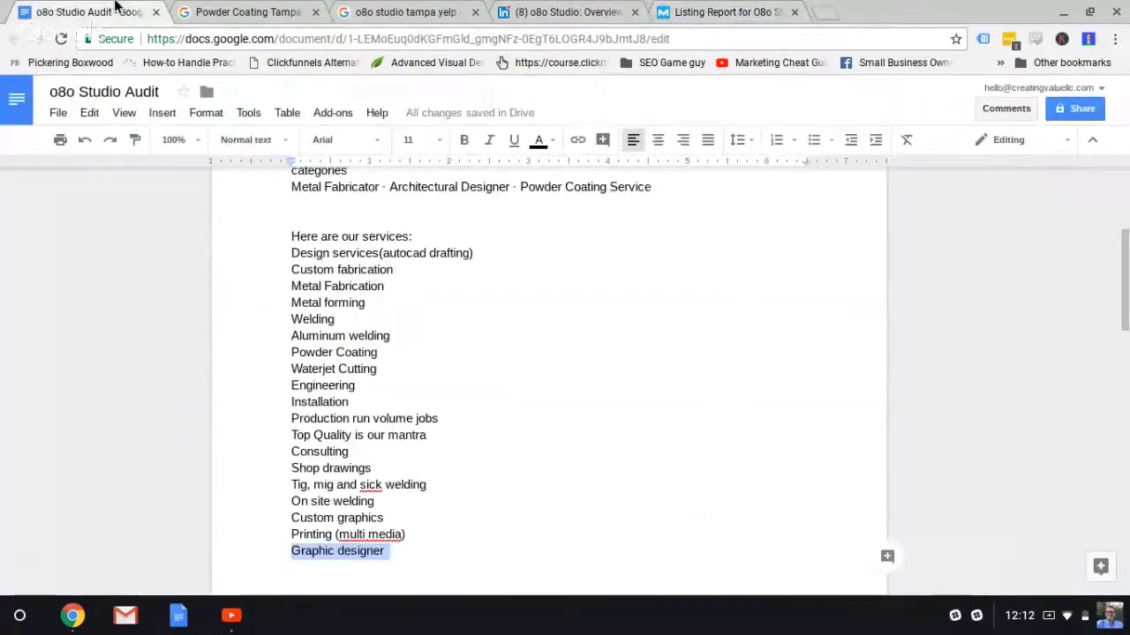
scroll(395, 418, "down", 8)
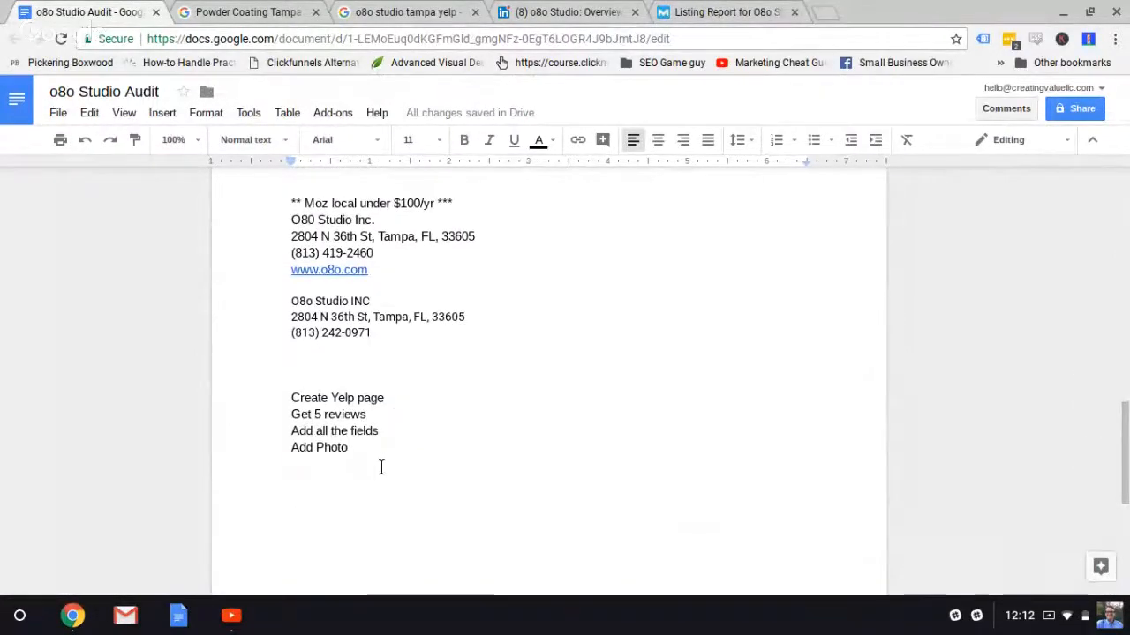
left_click(380, 466)
key("Return")
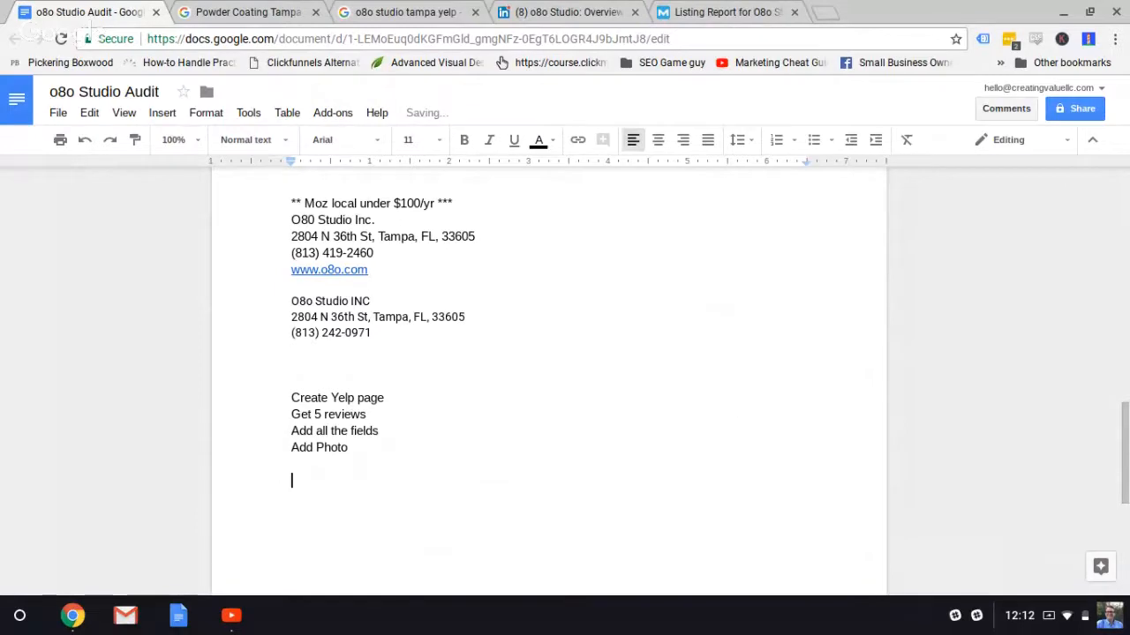
type("Determine")
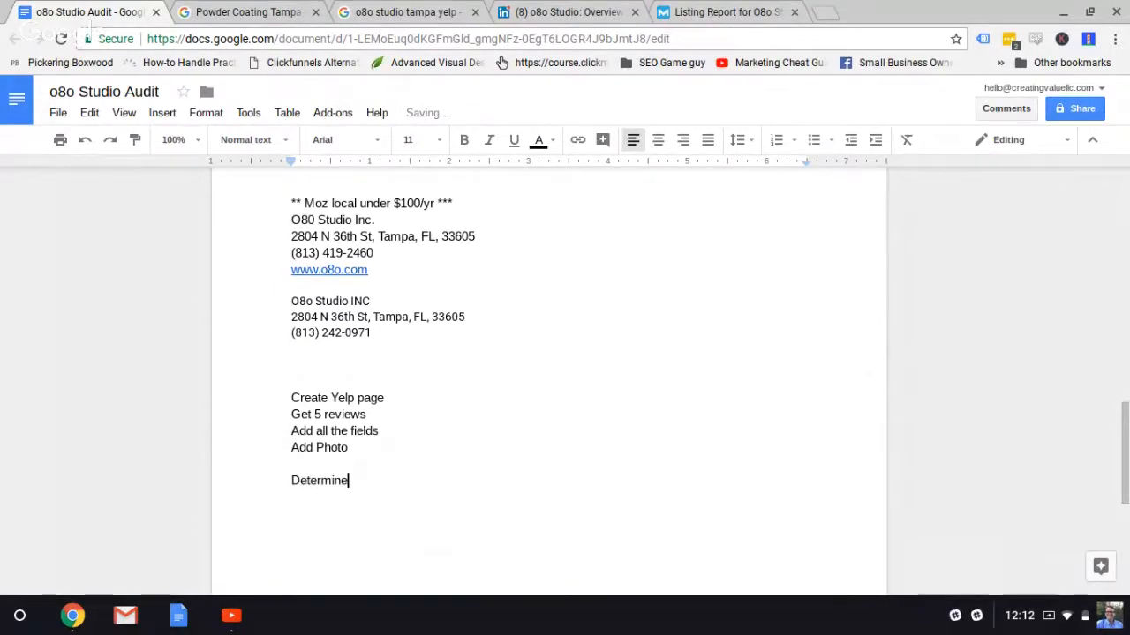
key("Return")
type("NAPW ")
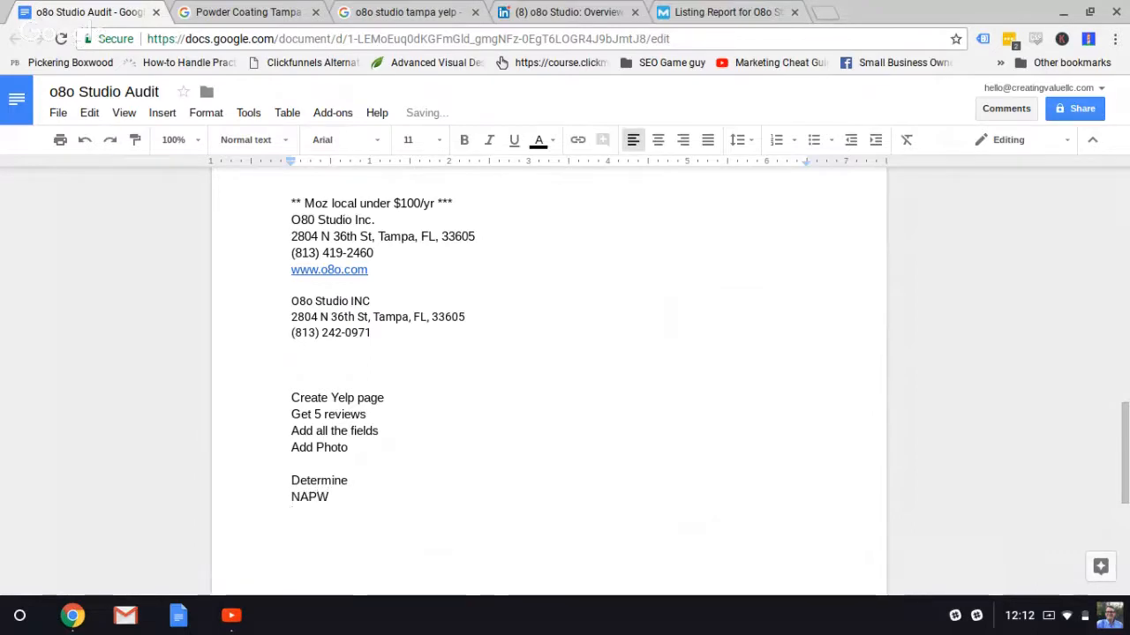
type("Run MOZ Local")
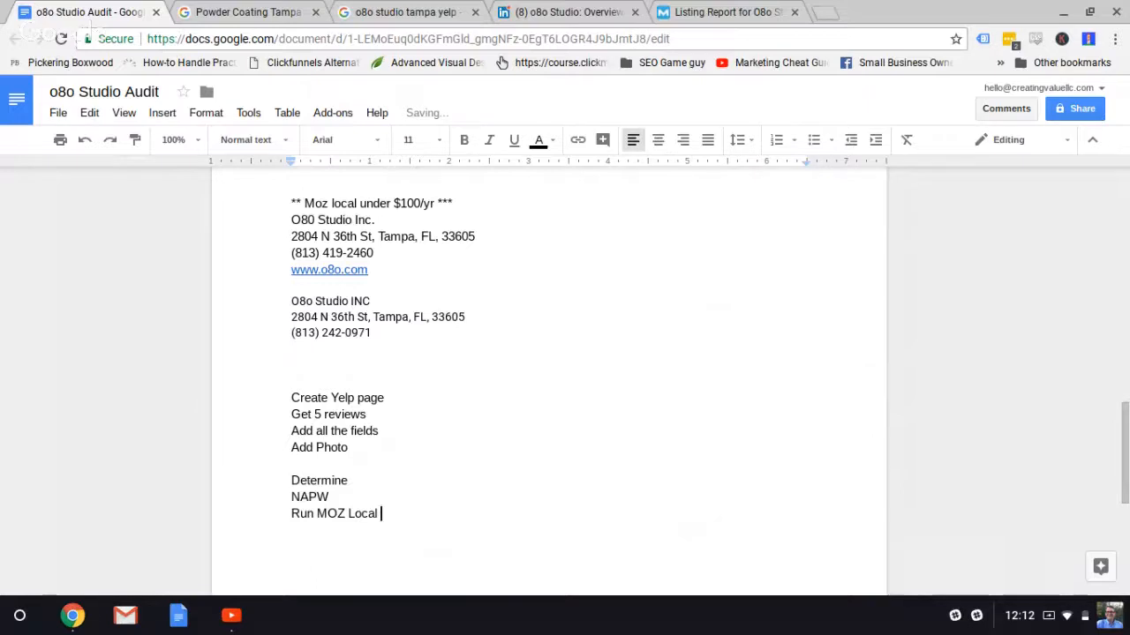
Add the line "OPtimize all your social accounts" below "Run MOZ Local"
key("Return")
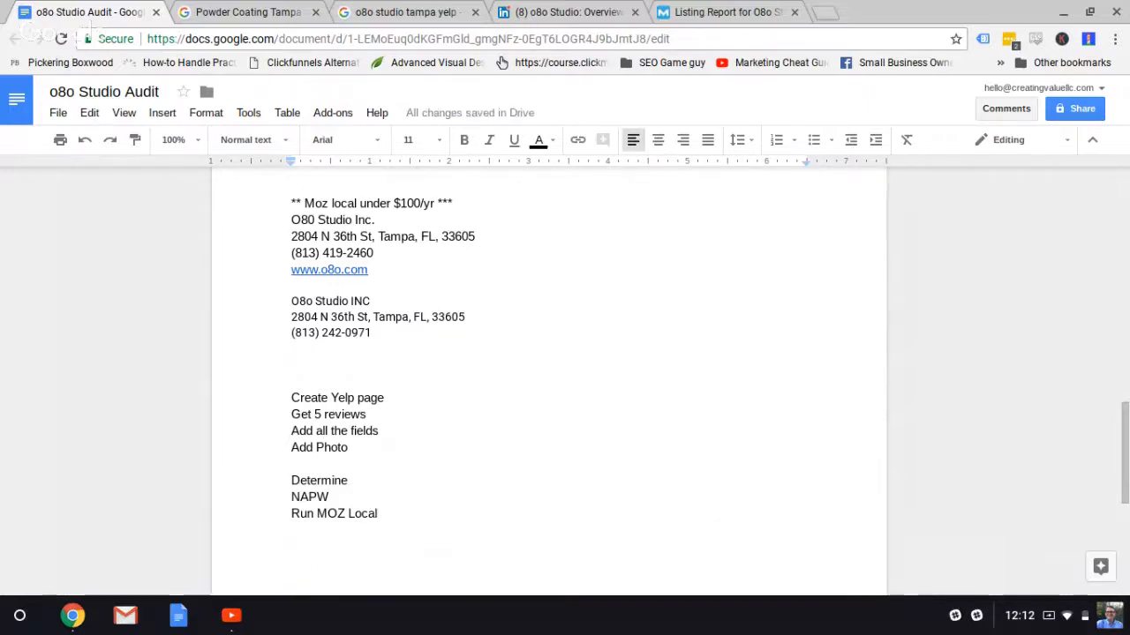
type("OPtimi")
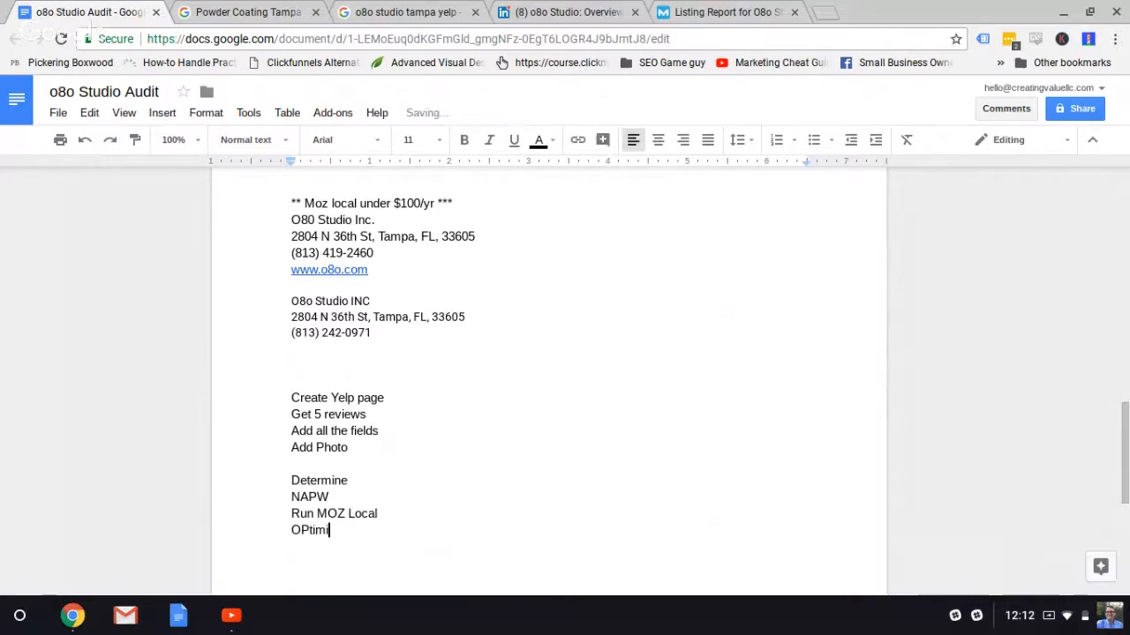
type("ze all th")
type(" you")
type("r social accounts")
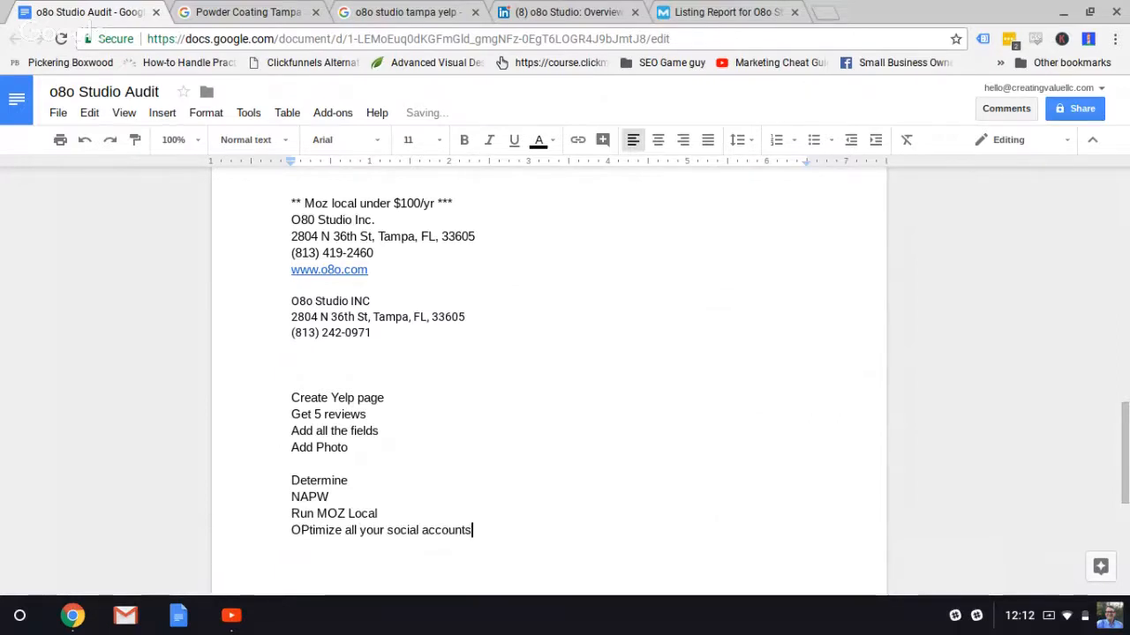
key("Return")
type("FB")
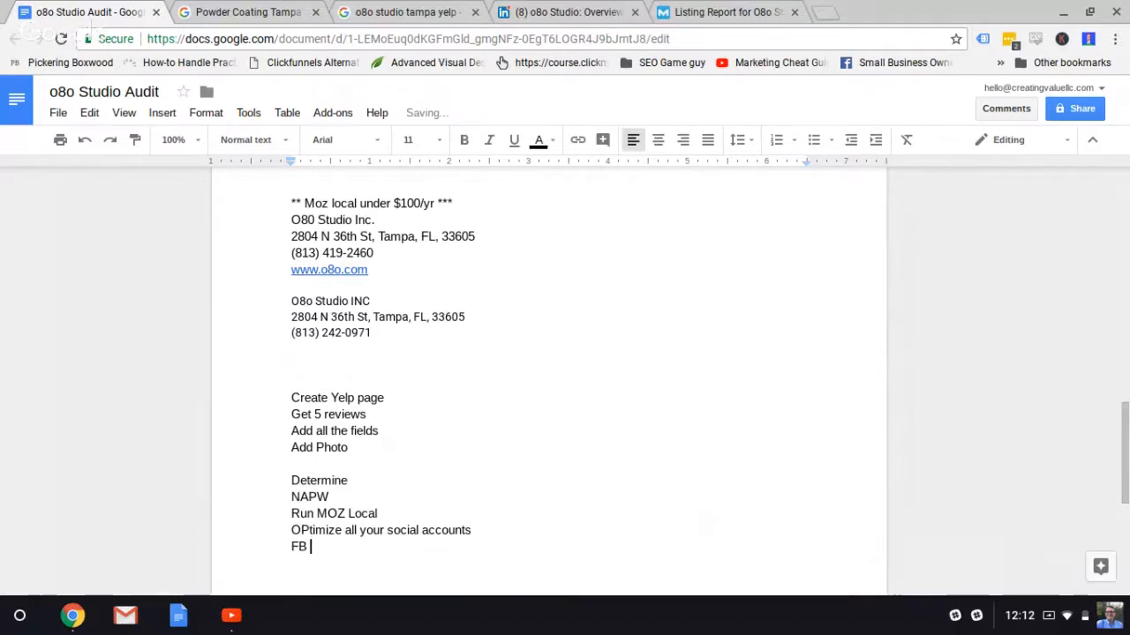
key("BackSpace")
key("BackSpace")
key("BackSpace")
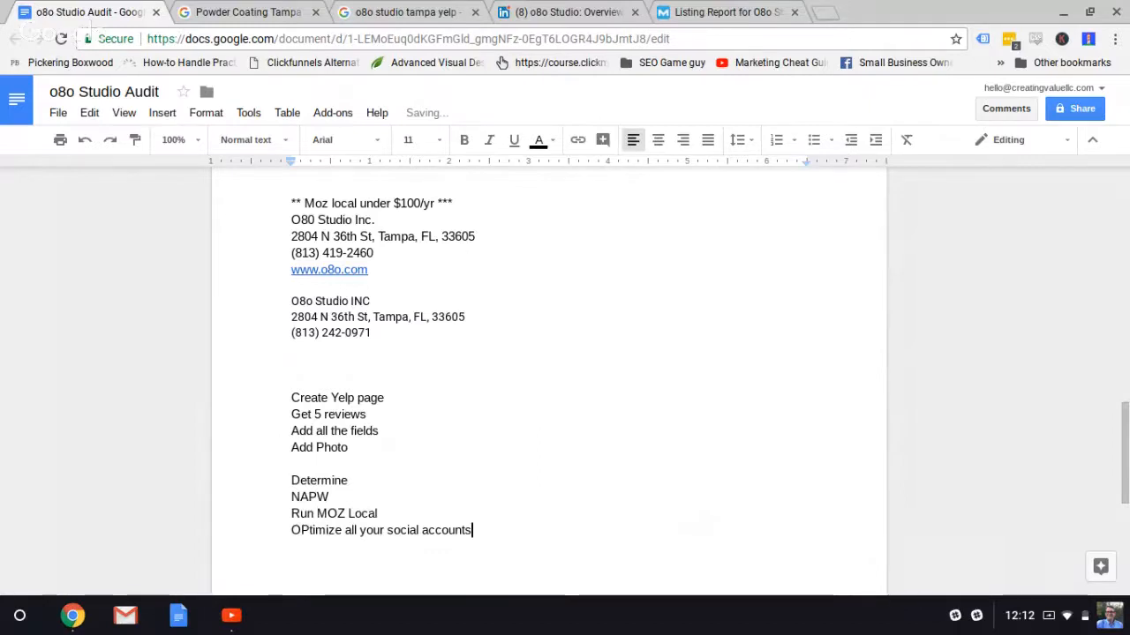
List the accounts "GMB FB IG Yelp" on a new line under the social accounts note
key("Return")
type("GMB FB")
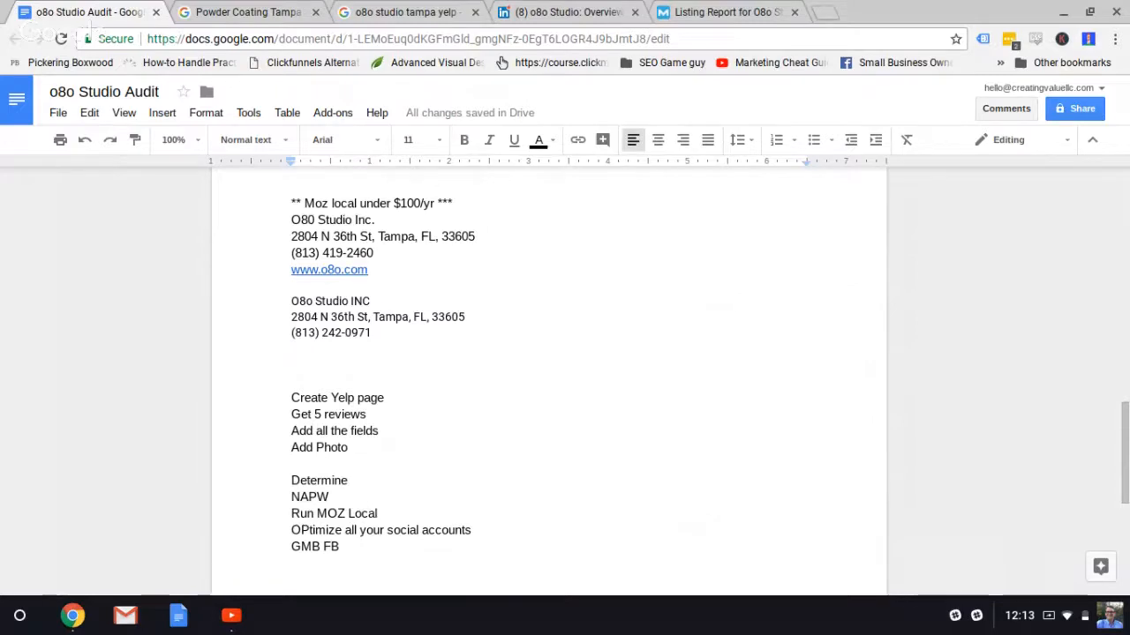
type("IG ")
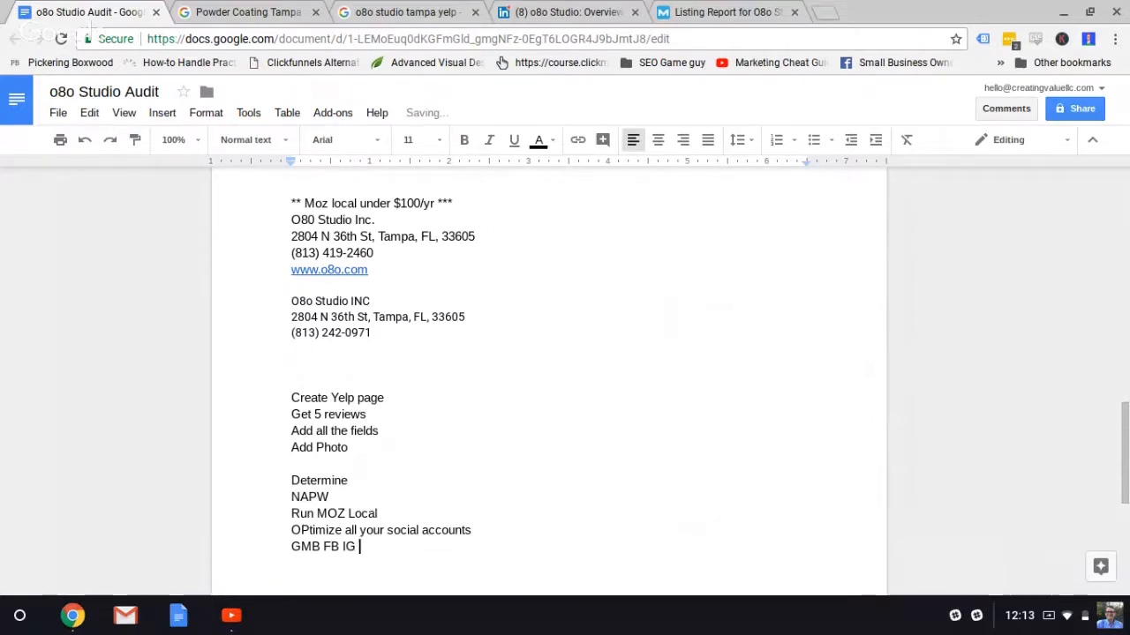
type("Yelp")
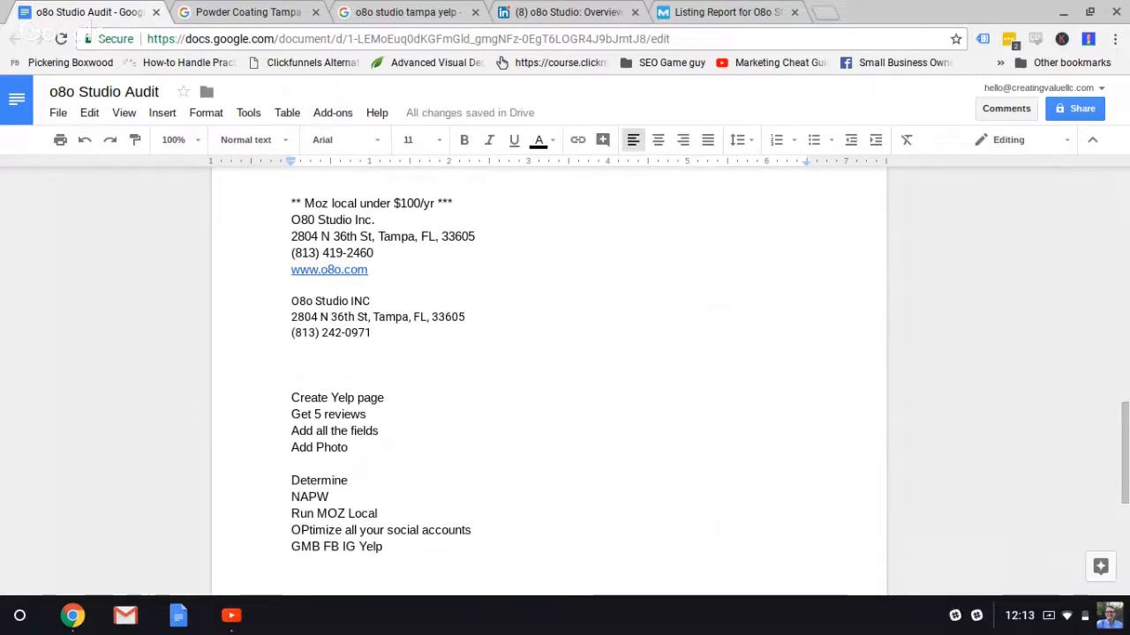
Add a new line reading "Regional directories" below the account list, using the spelling suggestion for "Regional"
key("Return")
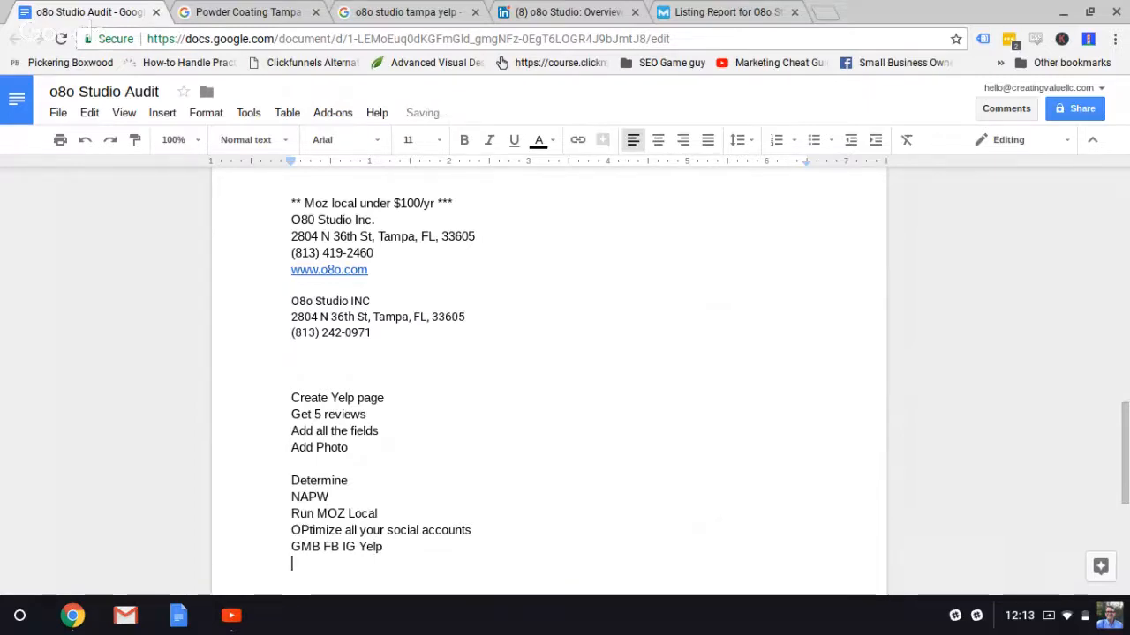
type("Reginal ")
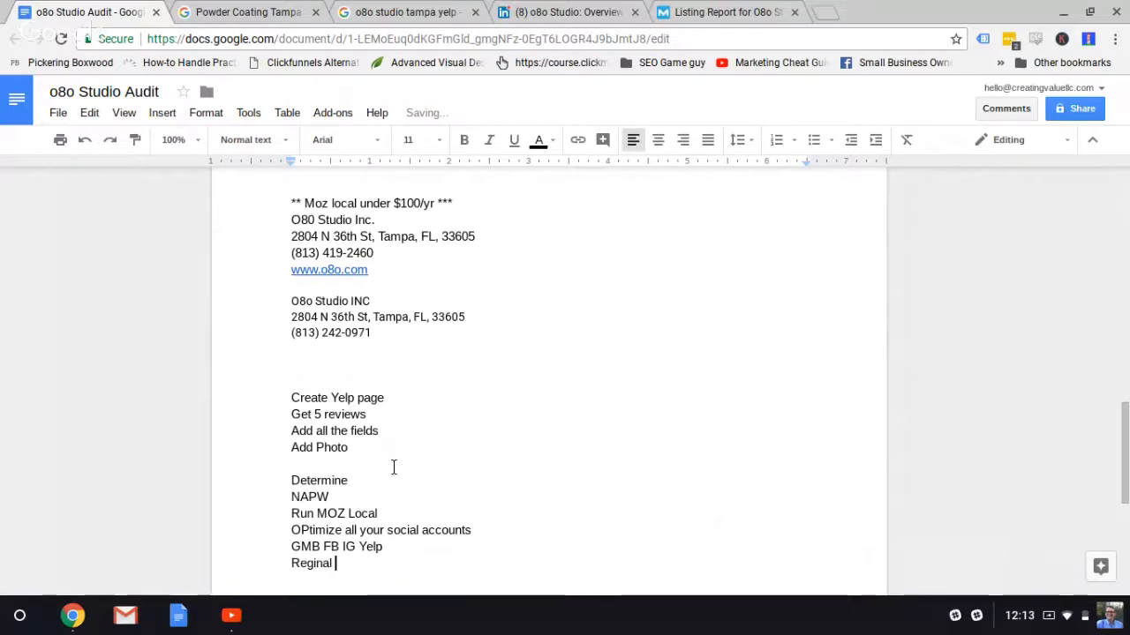
type("director")
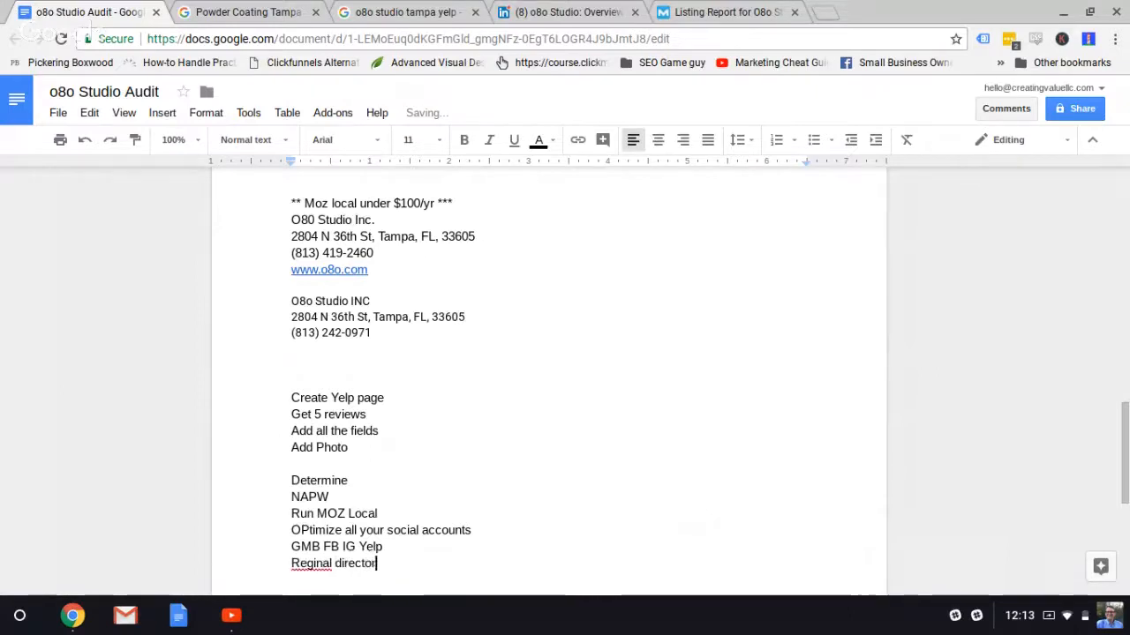
type("ies")
right_click(311, 572)
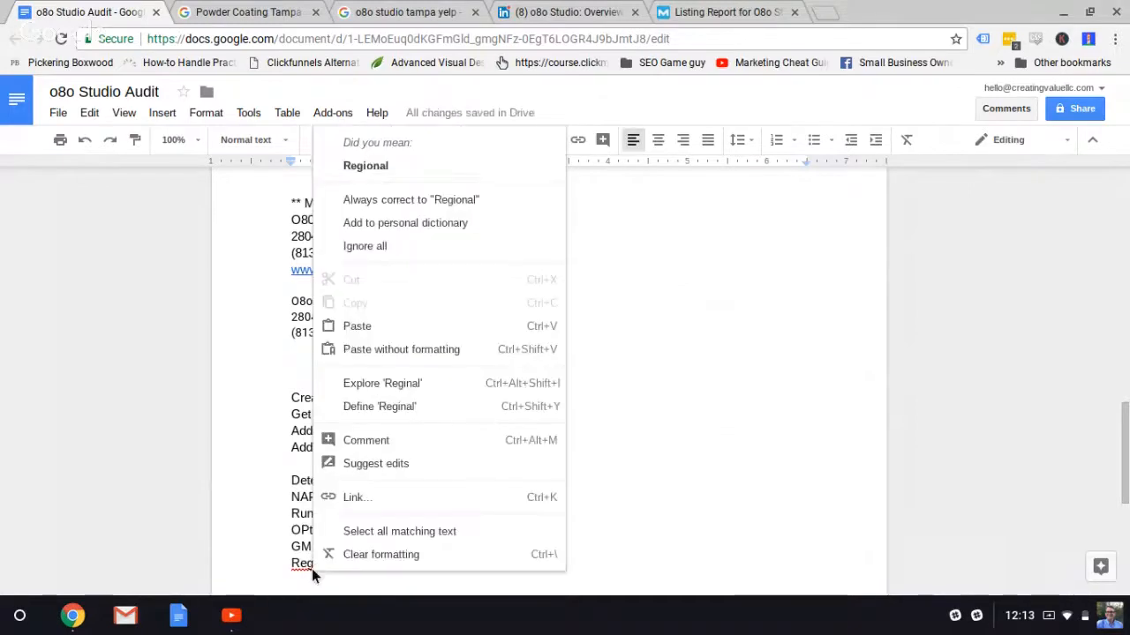
left_click(388, 167)
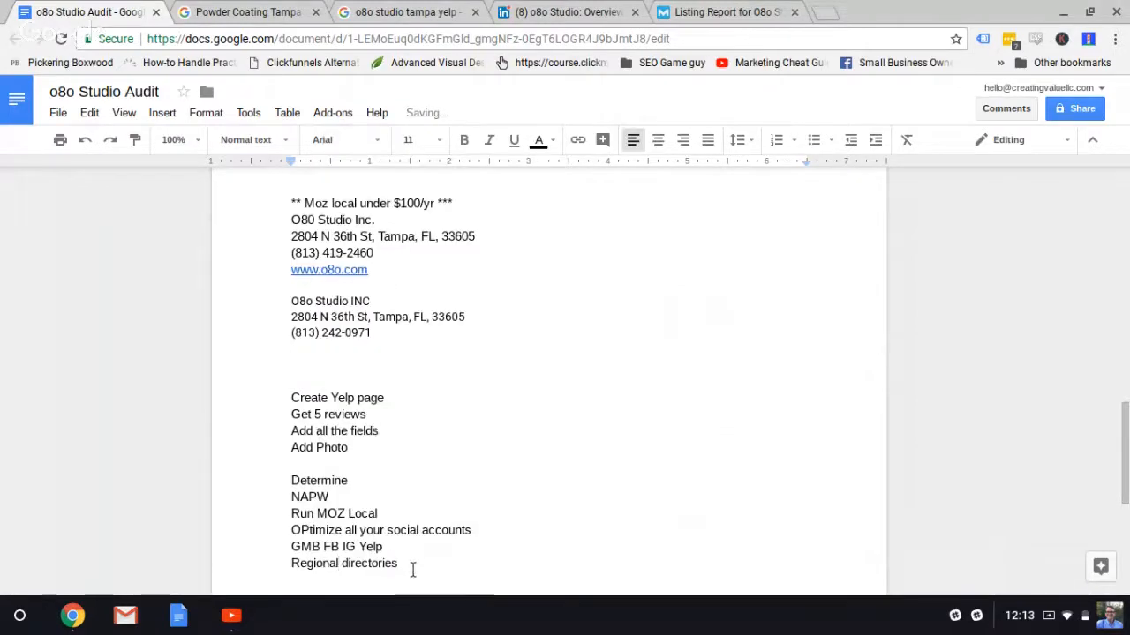
Extend the "Regional directories" line with "-> look after MOZ local"
type("-> look ater")
key("BackSpace")
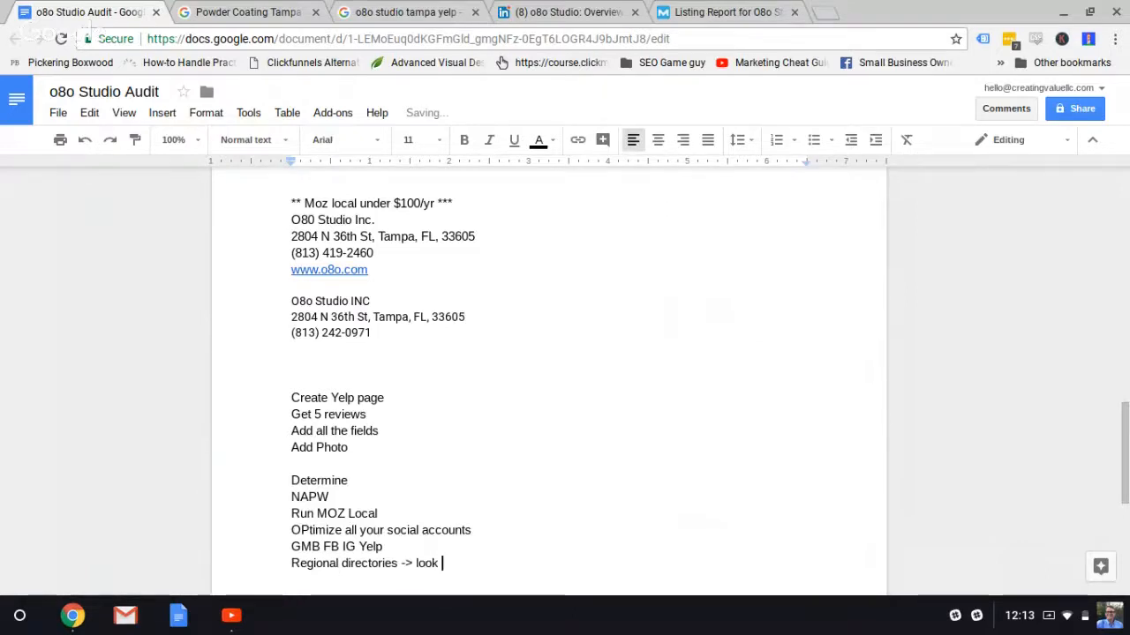
type("after MO")
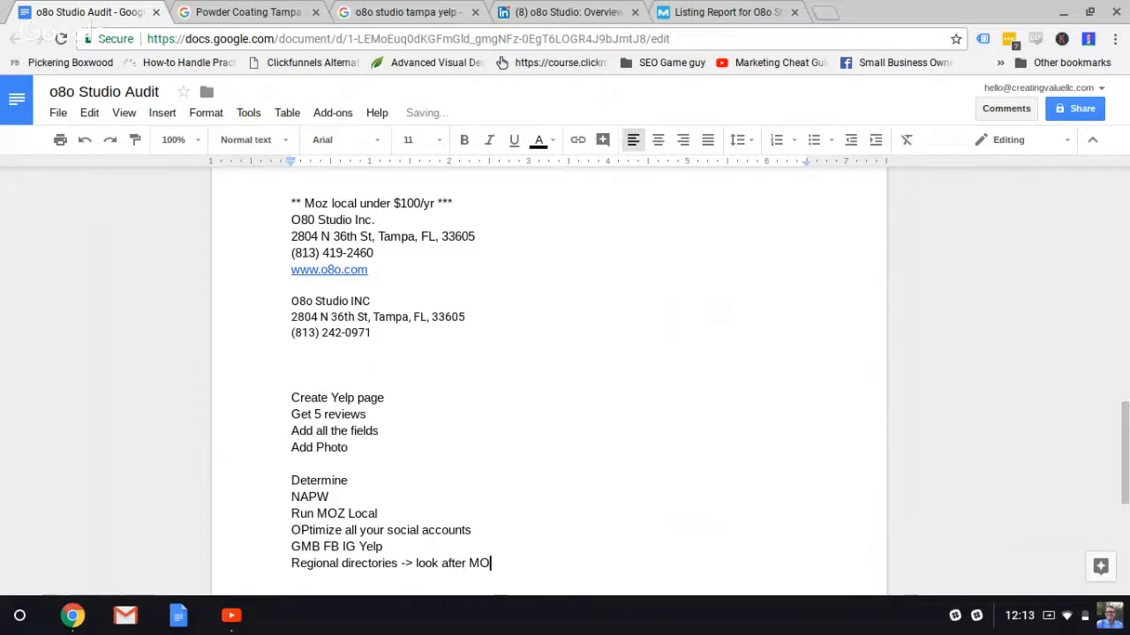
type("Z local")
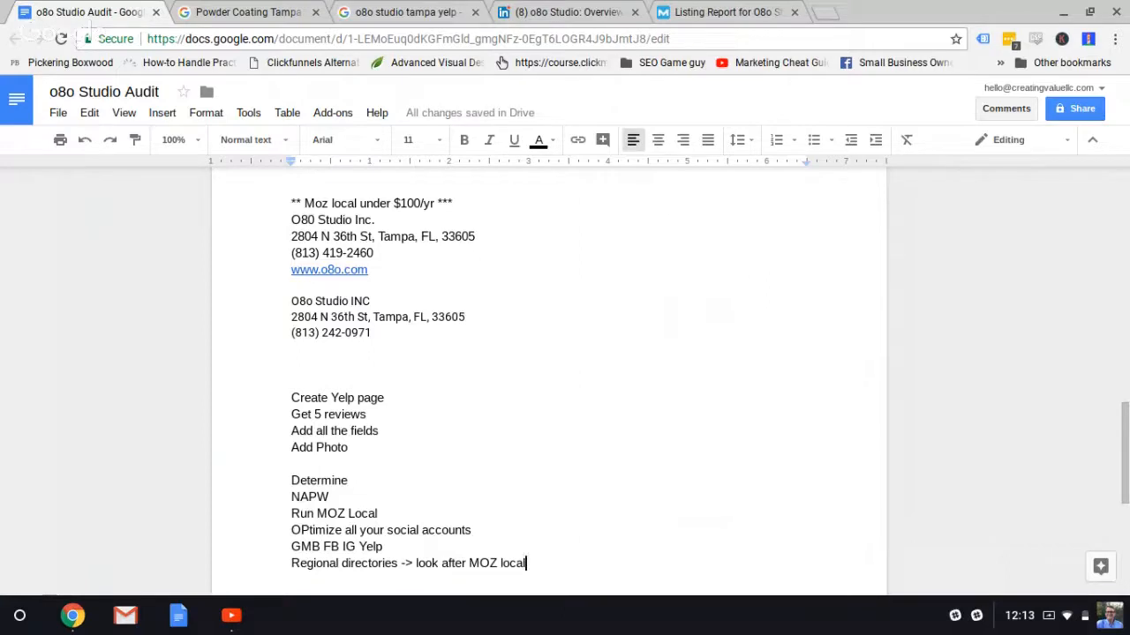
Insert a new line reading "Hours of opperation" between "NAPW" and "Run MOZ Local"
left_click(332, 496)
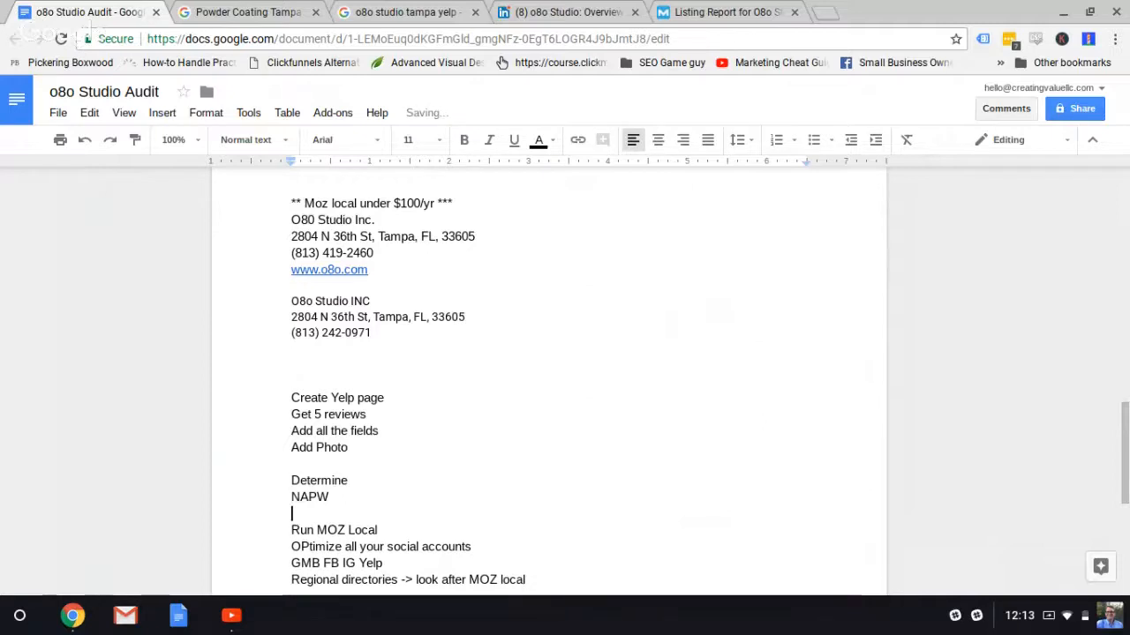
type("Hours of op")
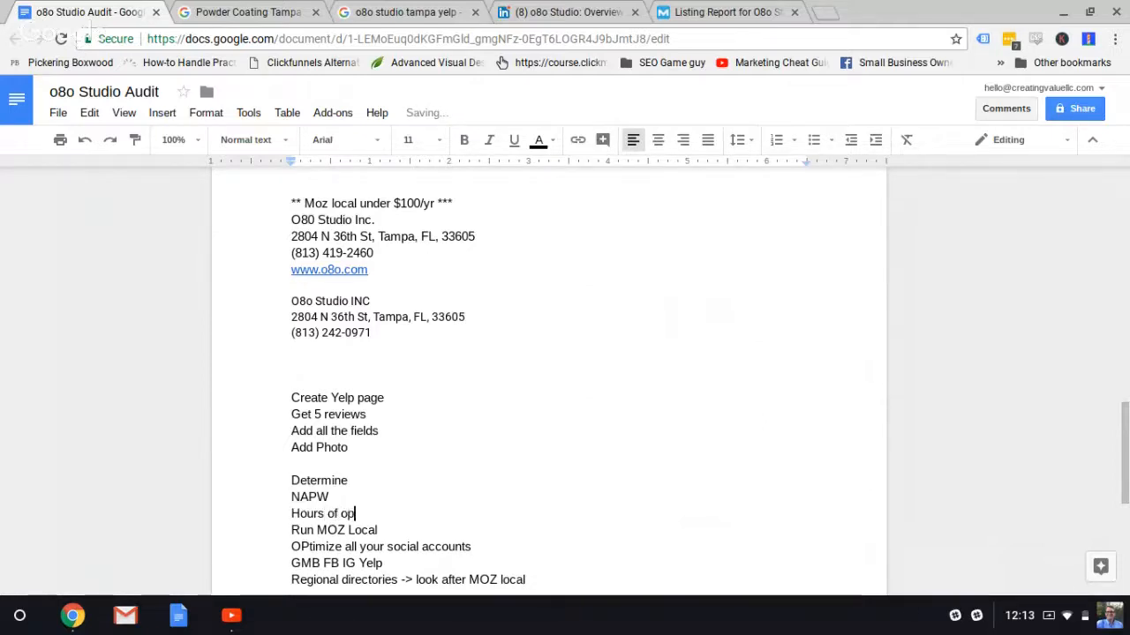
type("peration")
Add the line "Get reviews on all the review places, GMB first" below the regional directories note
scroll(380, 491, "down", 3)
left_click(514, 495)
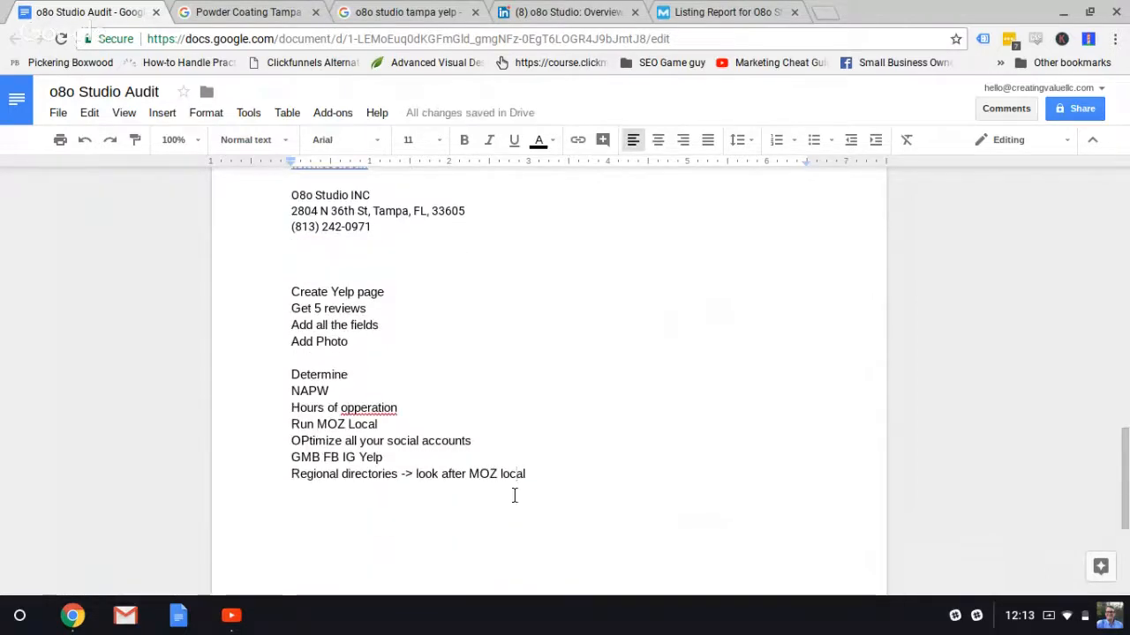
key("Return")
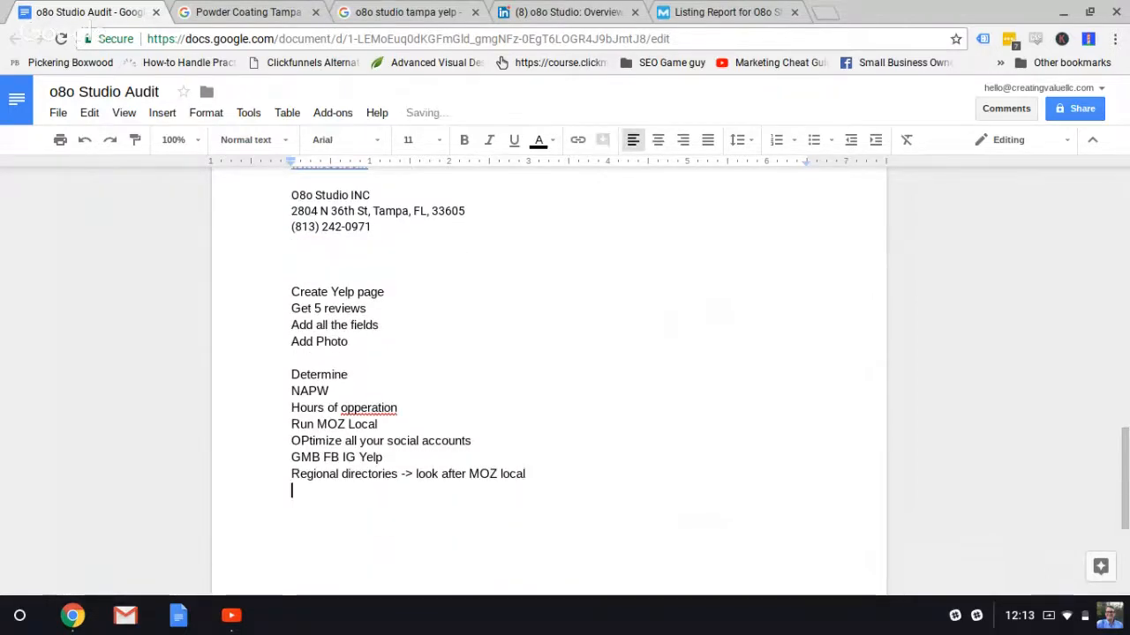
type("Get reviews")
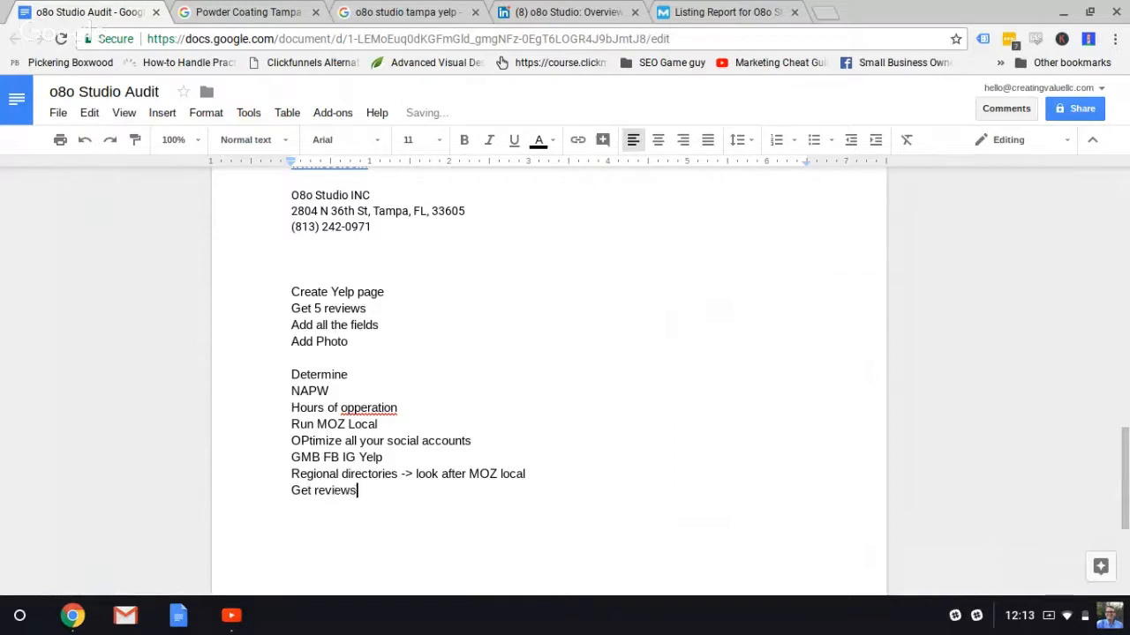
type(" on all the ")
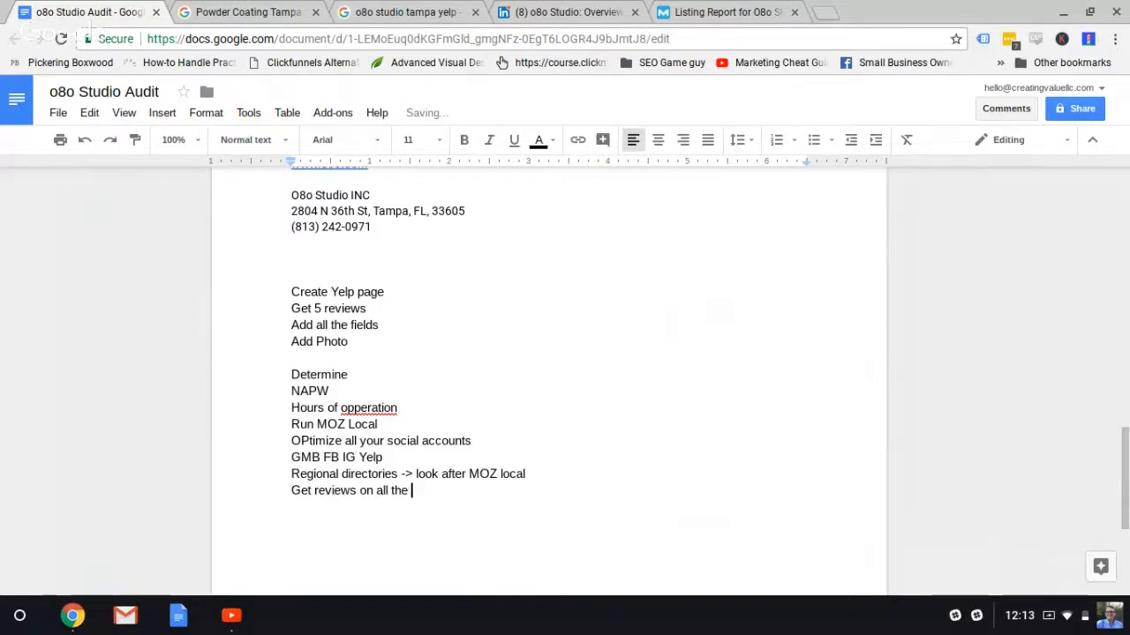
type("review place")
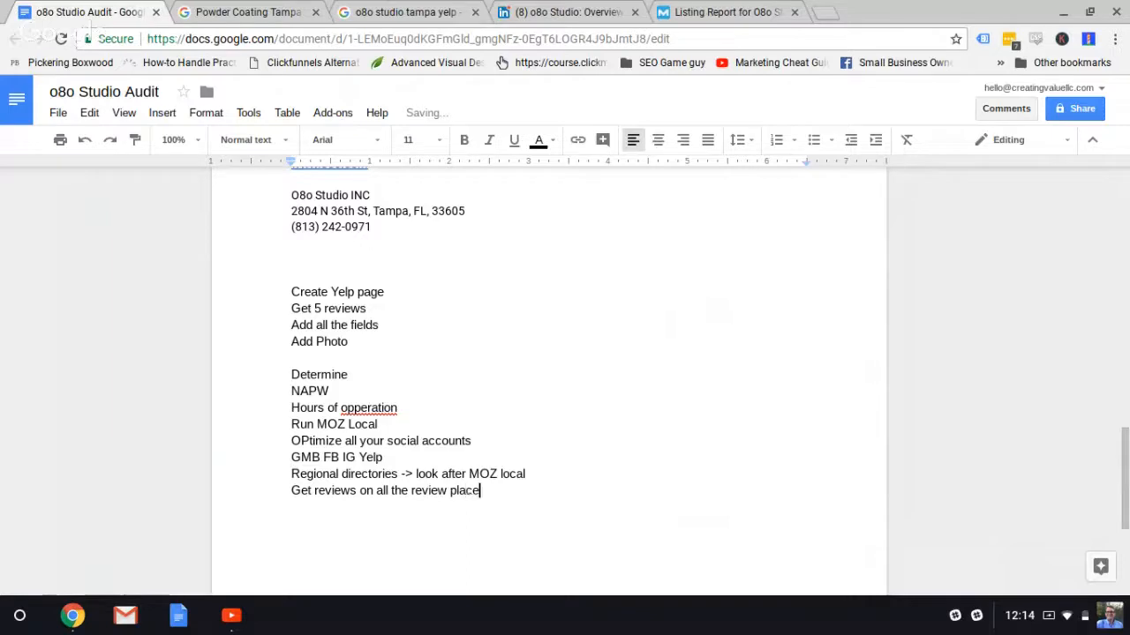
type("s, GMB first")
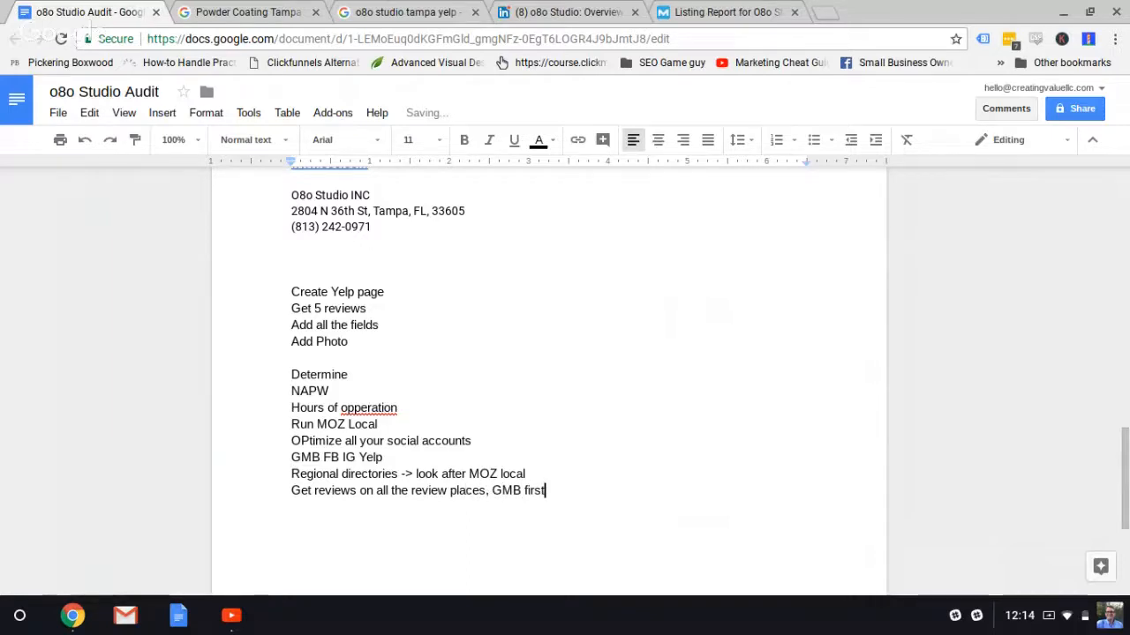
Add a new line reading "Add photos everywhere" below the reviews note
key("Return")
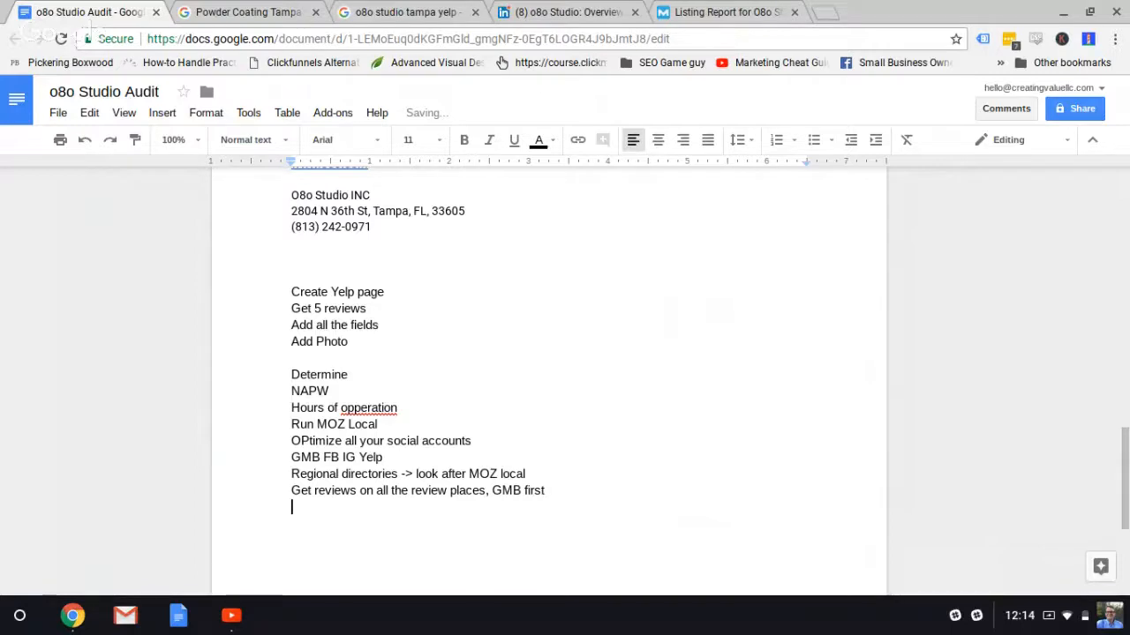
type("Add ")
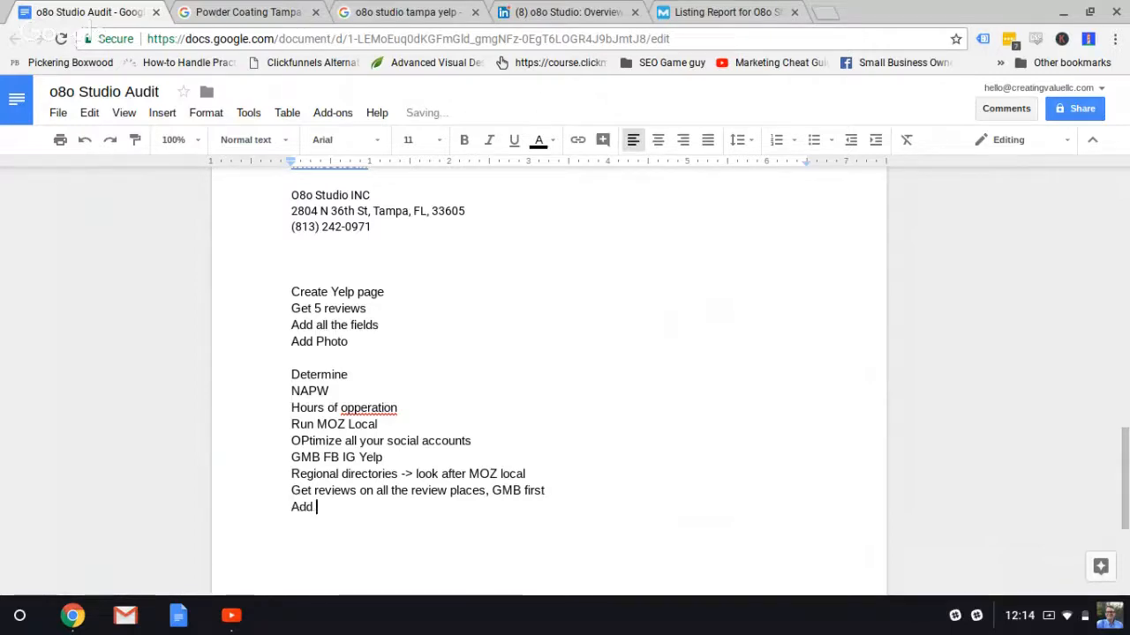
type("photos ")
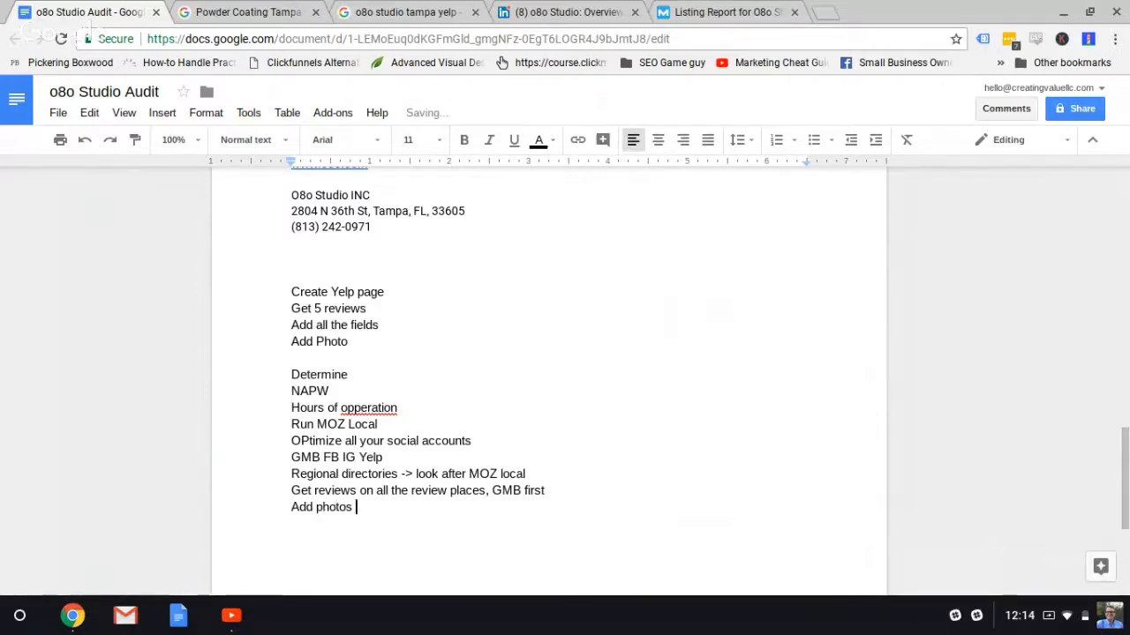
type("everywhere")
Add the line "Website needs to send strong Tampa location signals to get you in the Map search results." with the spelling suggestion for "results"
key("Return")
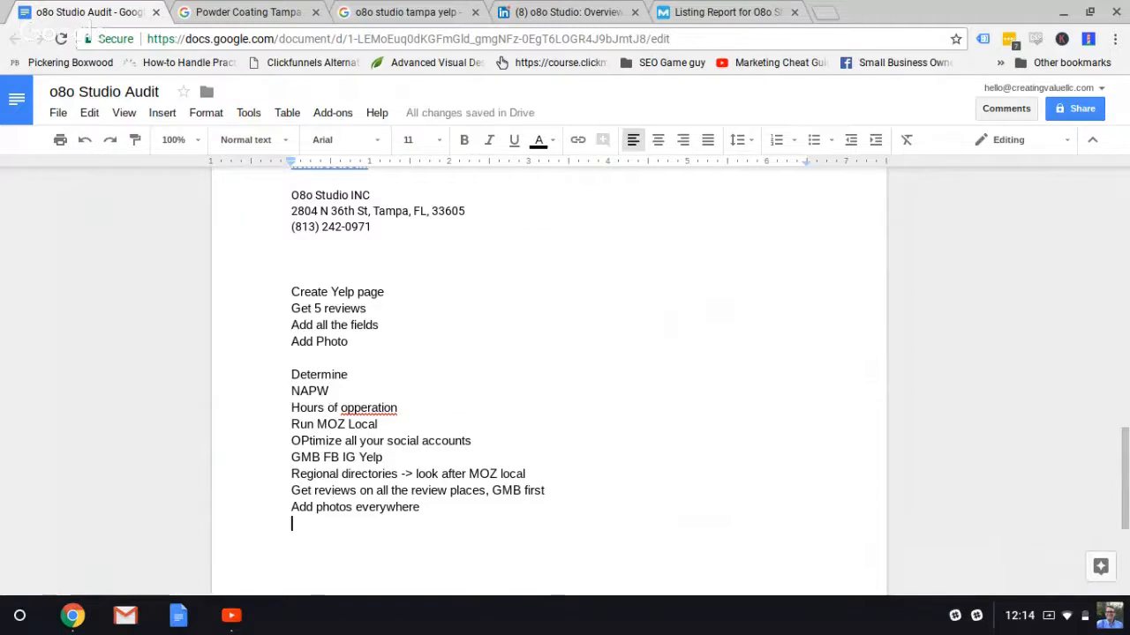
type("Website ")
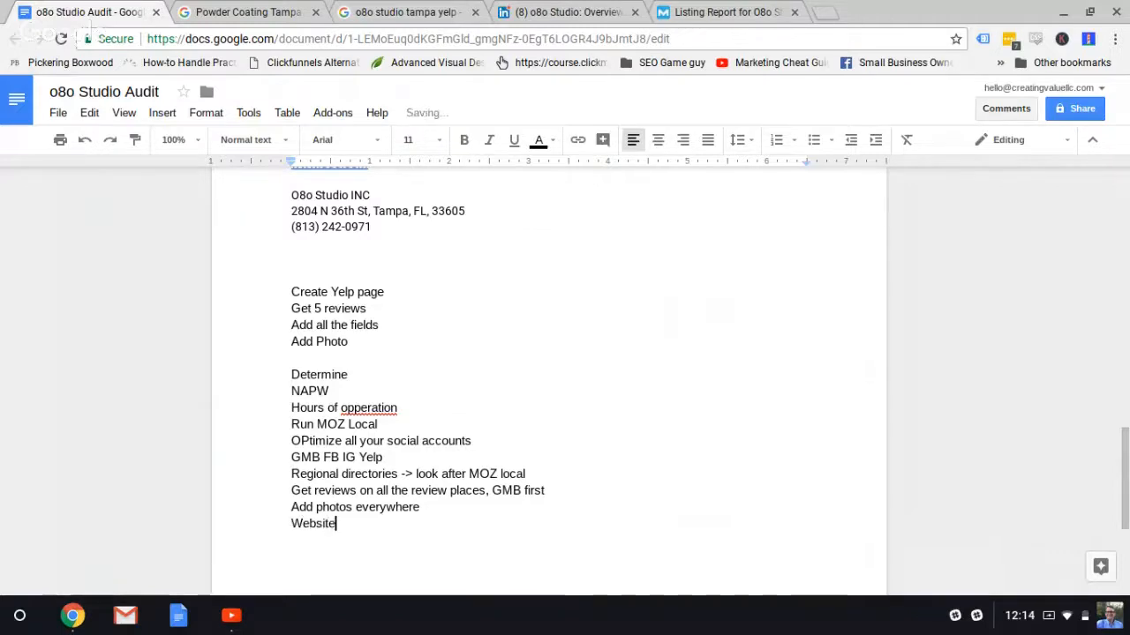
type("needs to ")
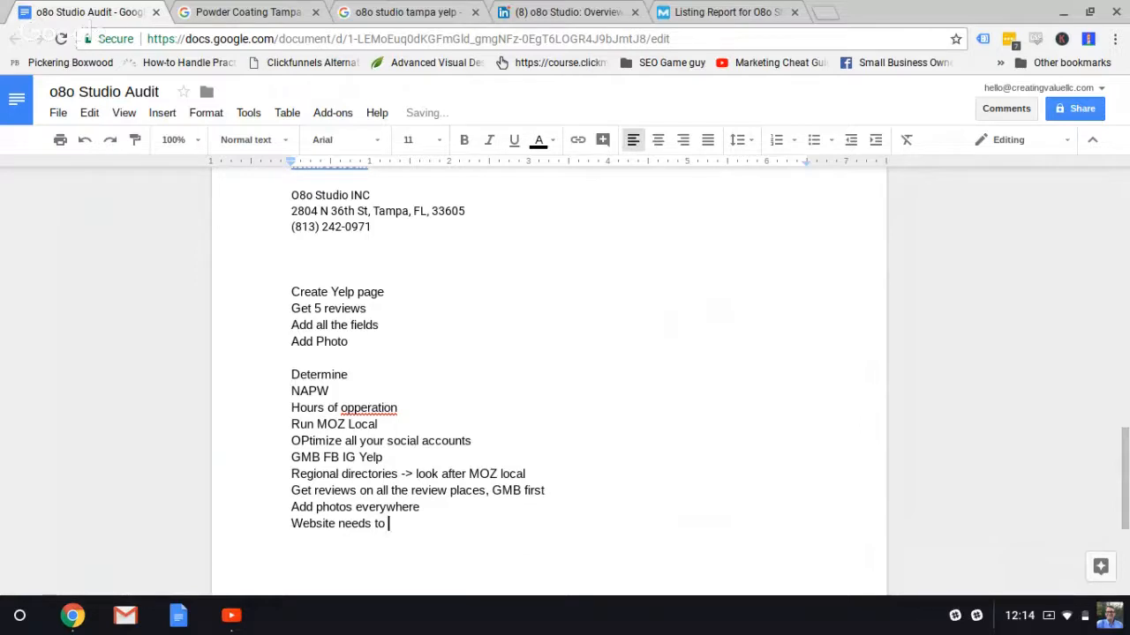
type("send strong ")
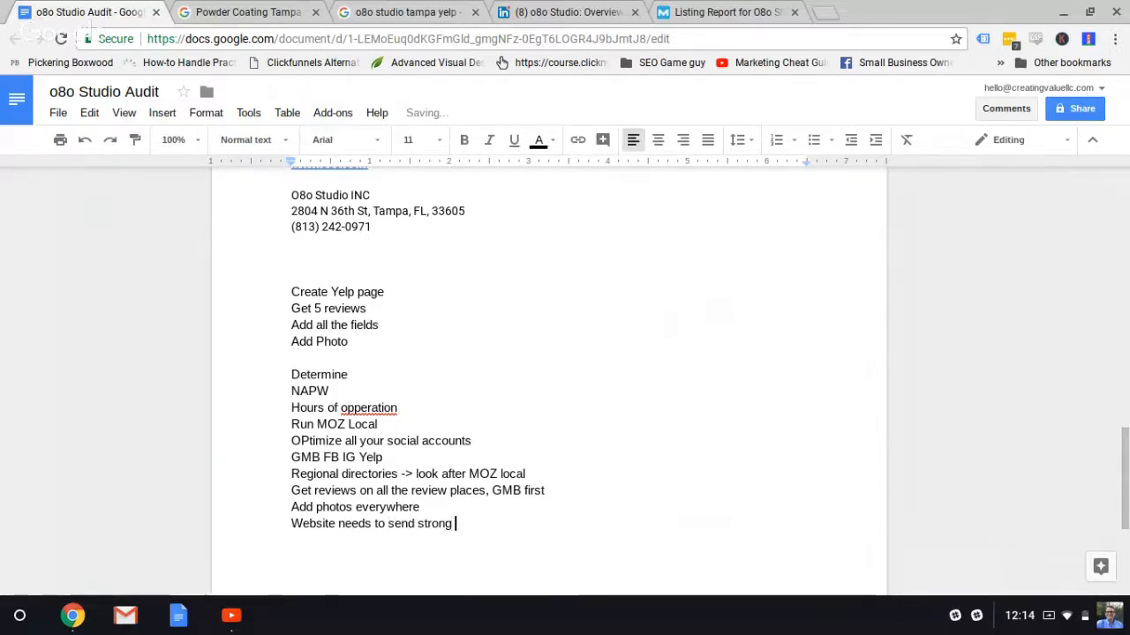
type("Tampa")
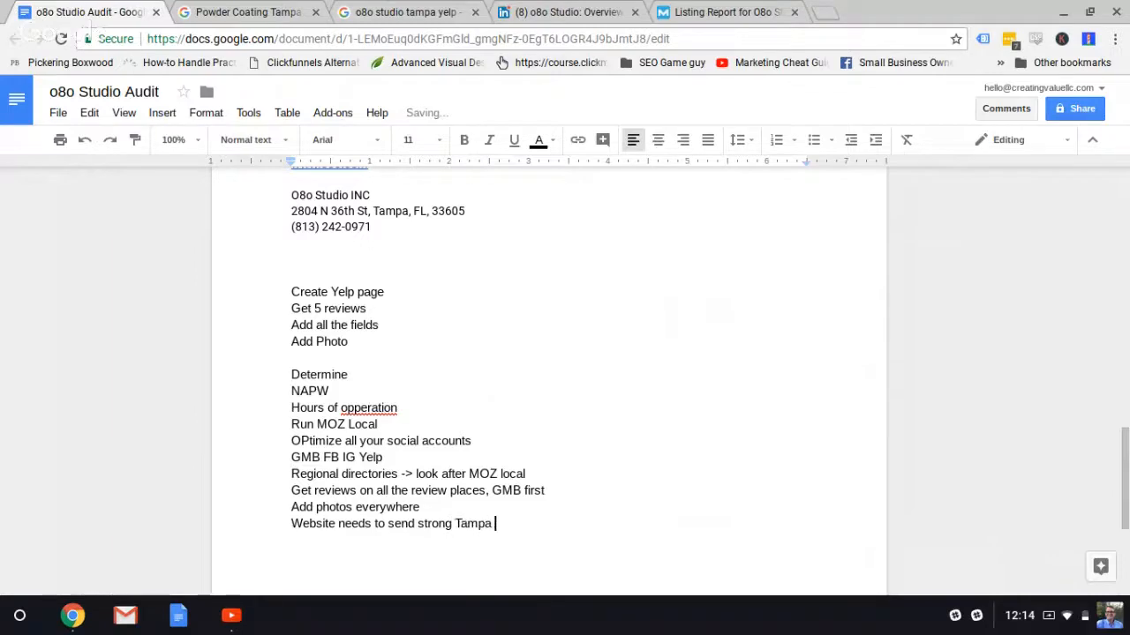
type(" location signals to get ")
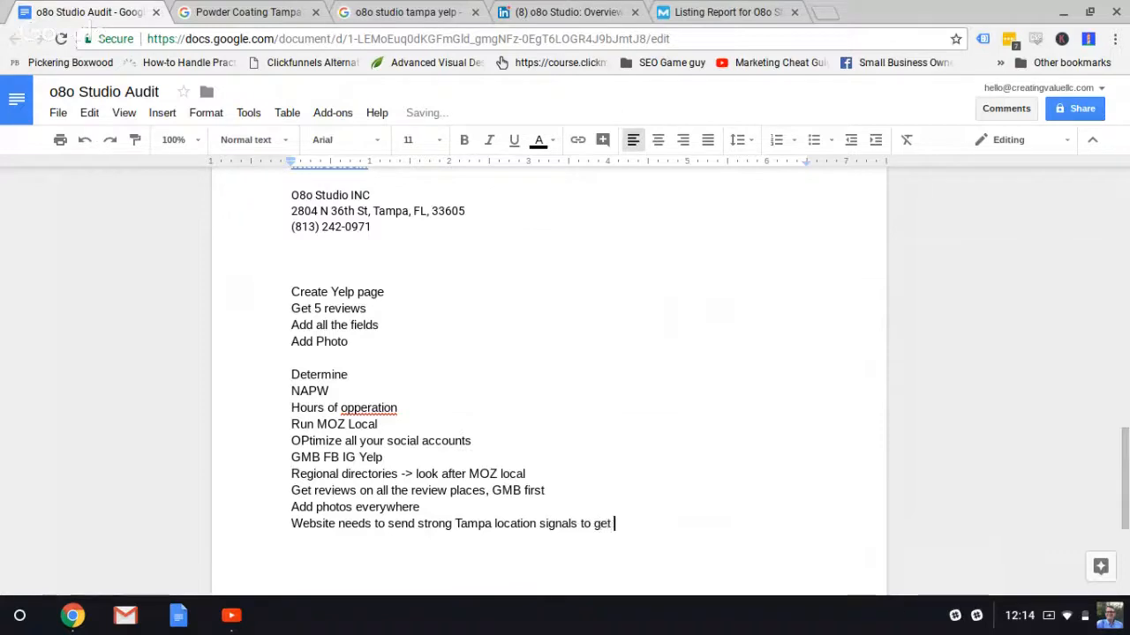
type("youin the Ma")
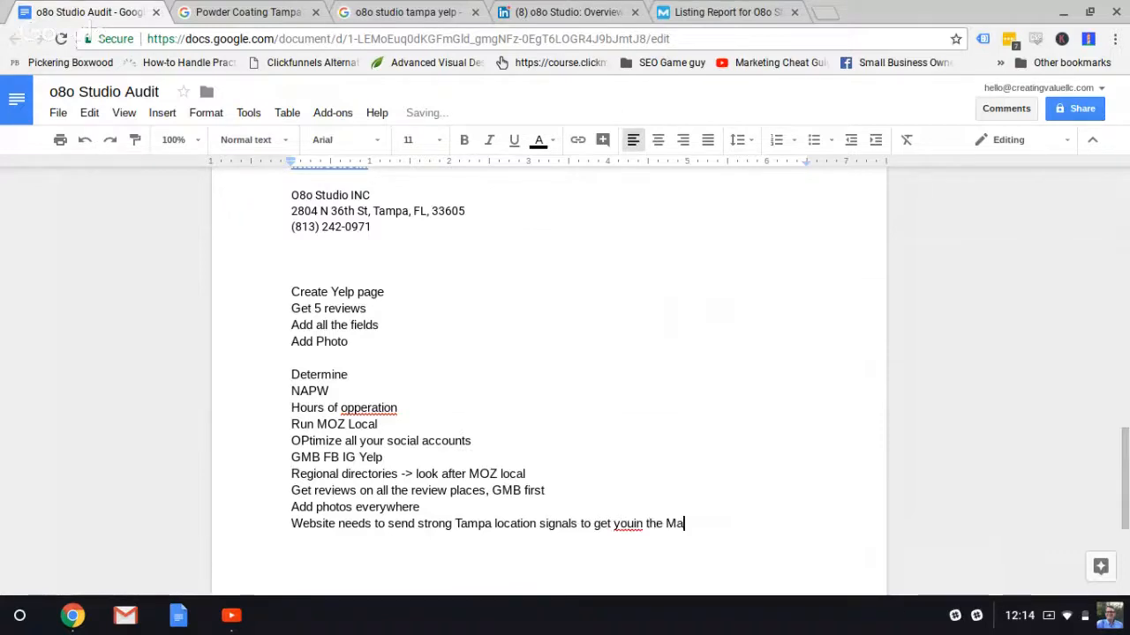
type("p search reslts.")
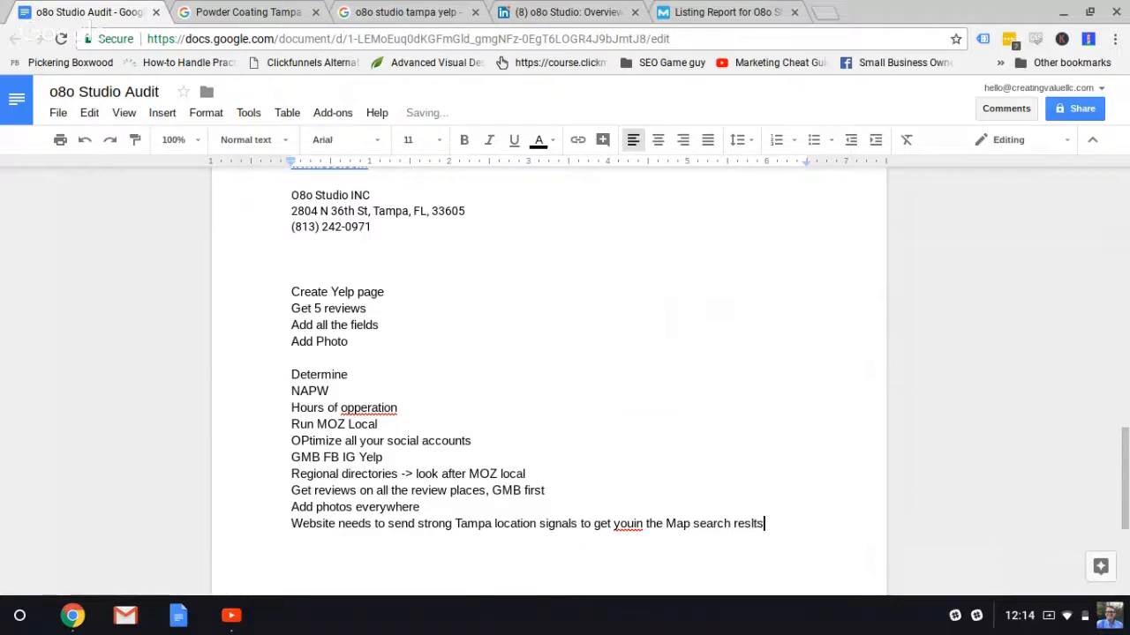
left_click(634, 523)
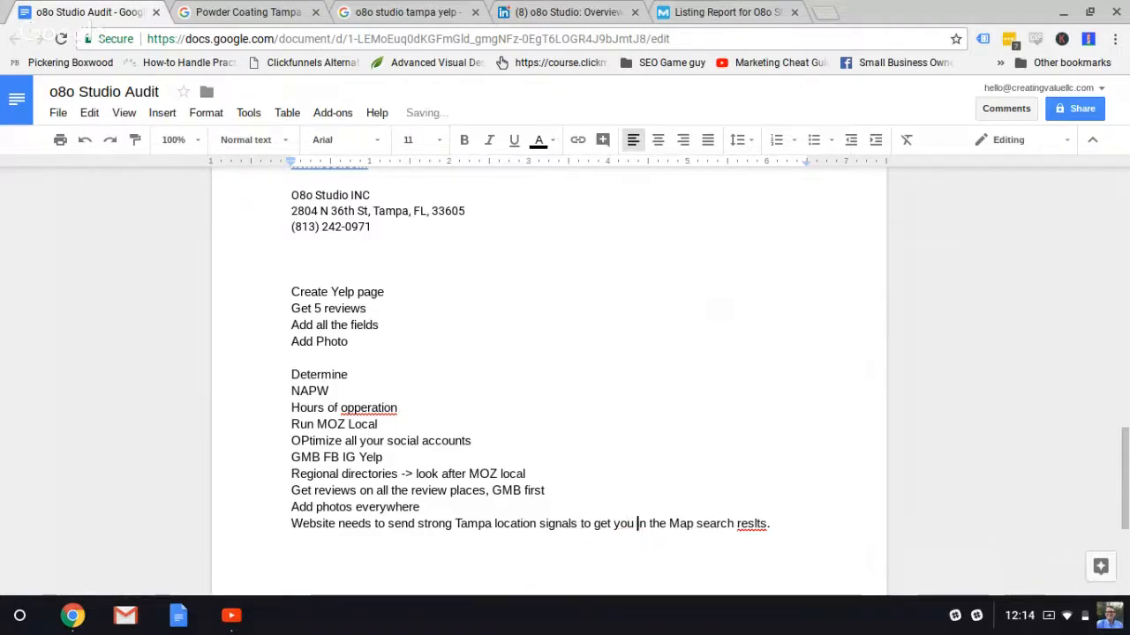
right_click(751, 523)
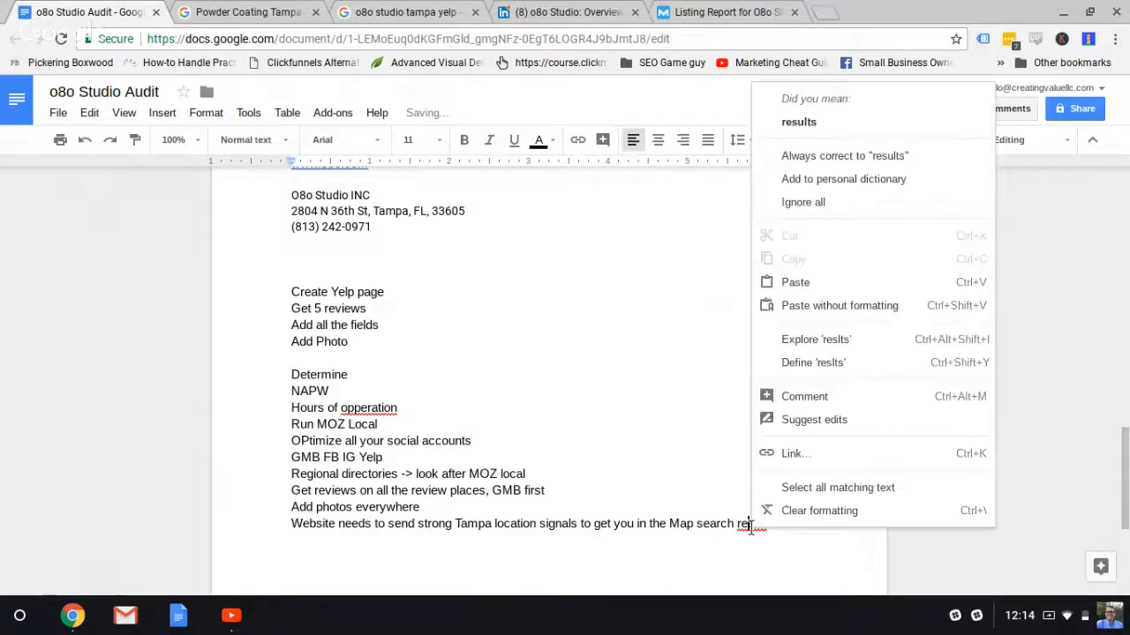
left_click(805, 122)
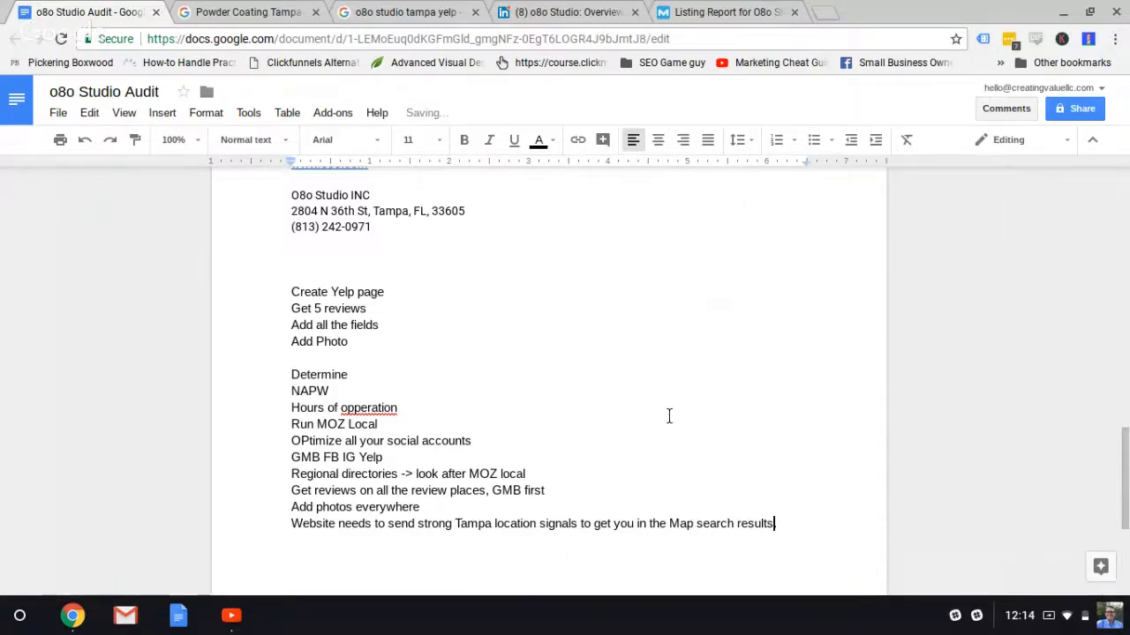
Switch to the Google Hangouts window running the o8o Studio Audit broadcast
left_click(220, 618)
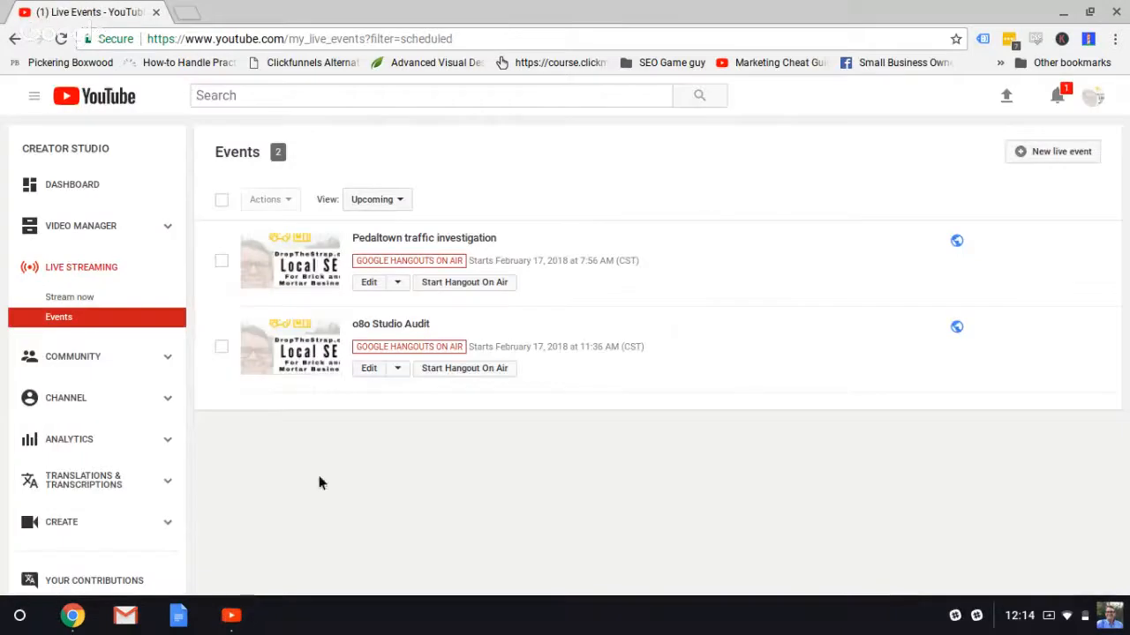
left_click(73, 615)
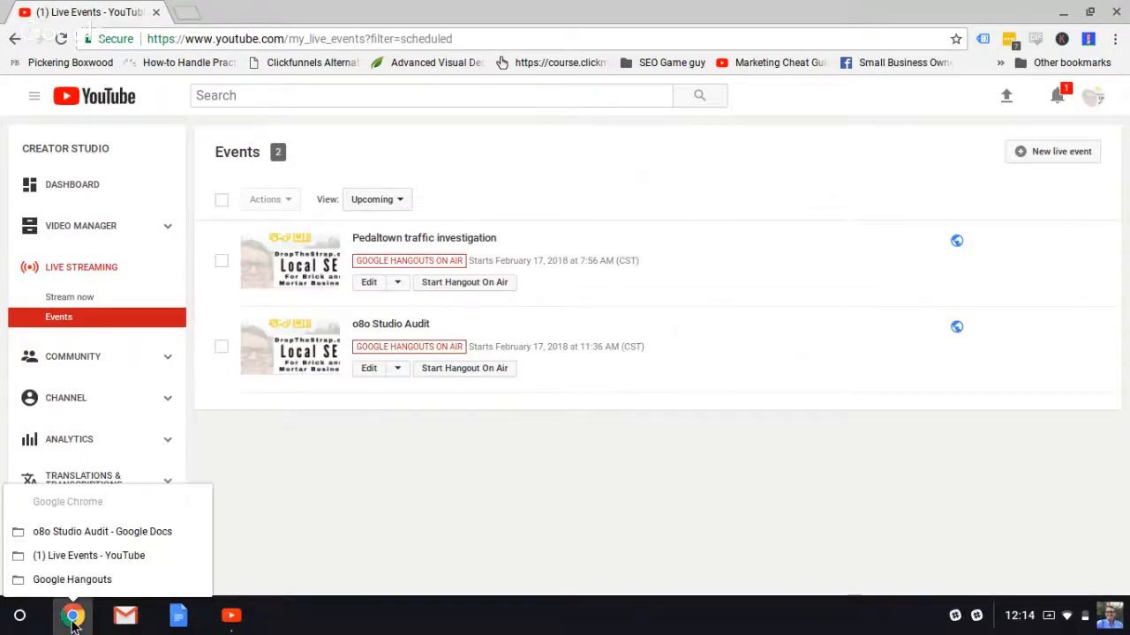
left_click(92, 580)
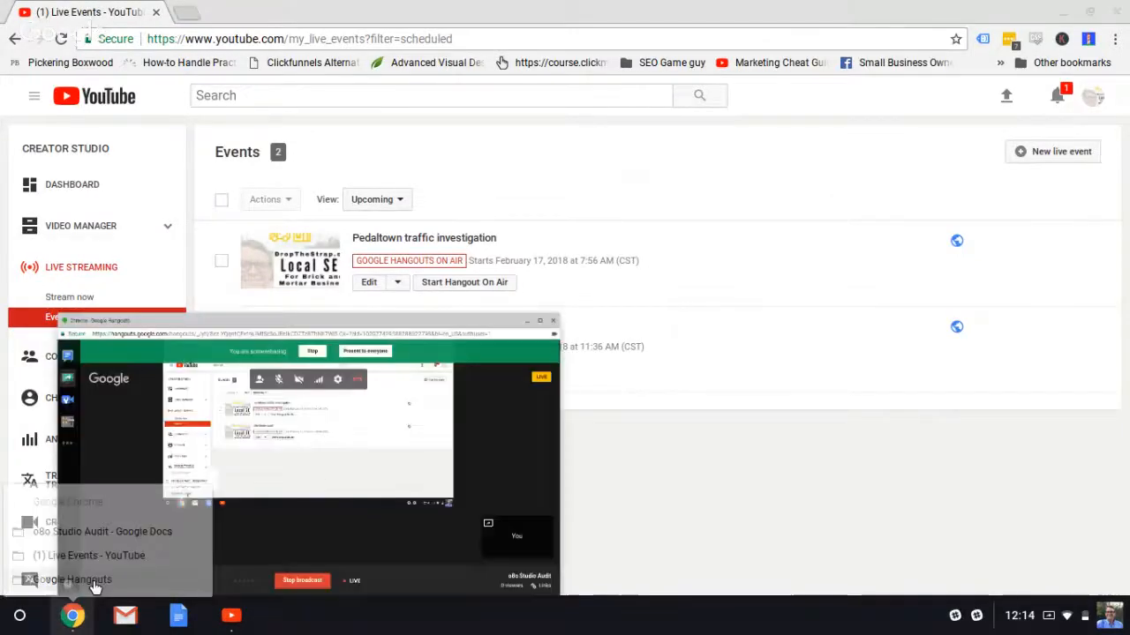
mouse_move(486, 414)
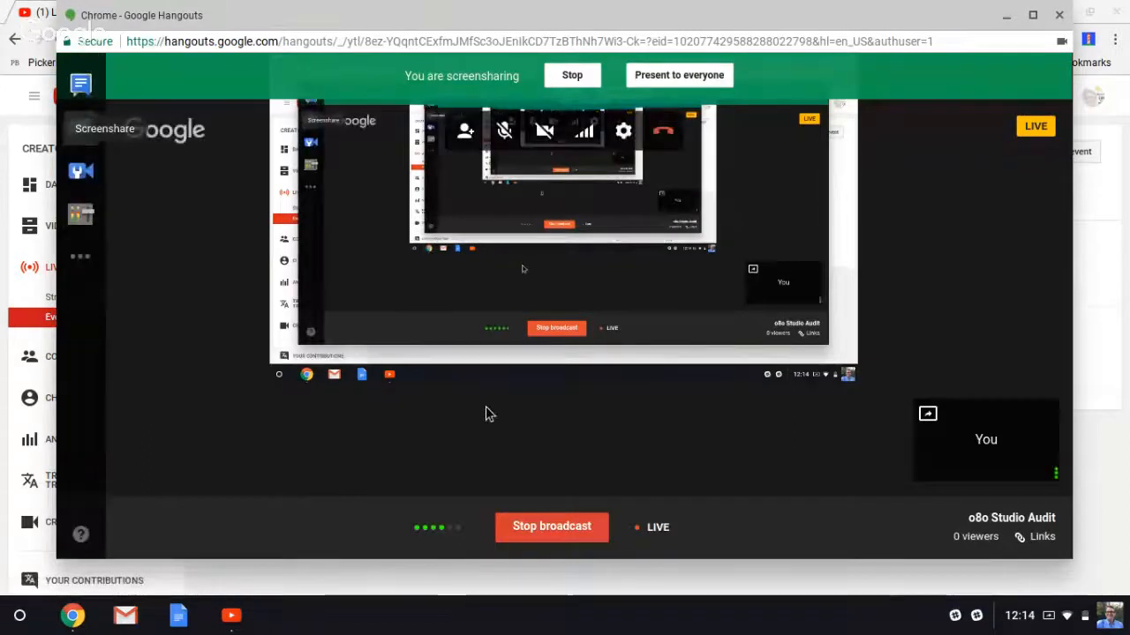